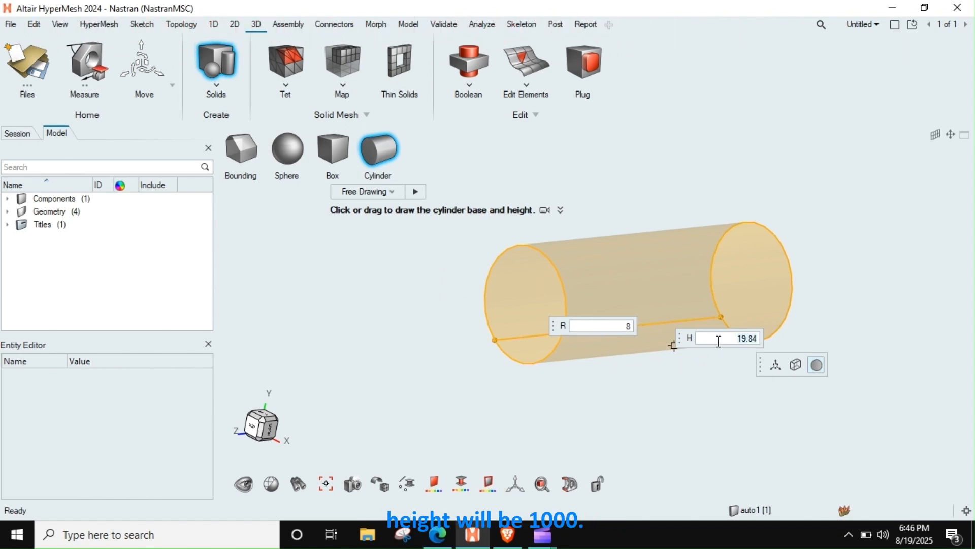
Step: Set the height of the solid cylinder to 1000 and finish creating it
{"action": "type", "text": "1000"}
{"action": "key", "text": "Return"}
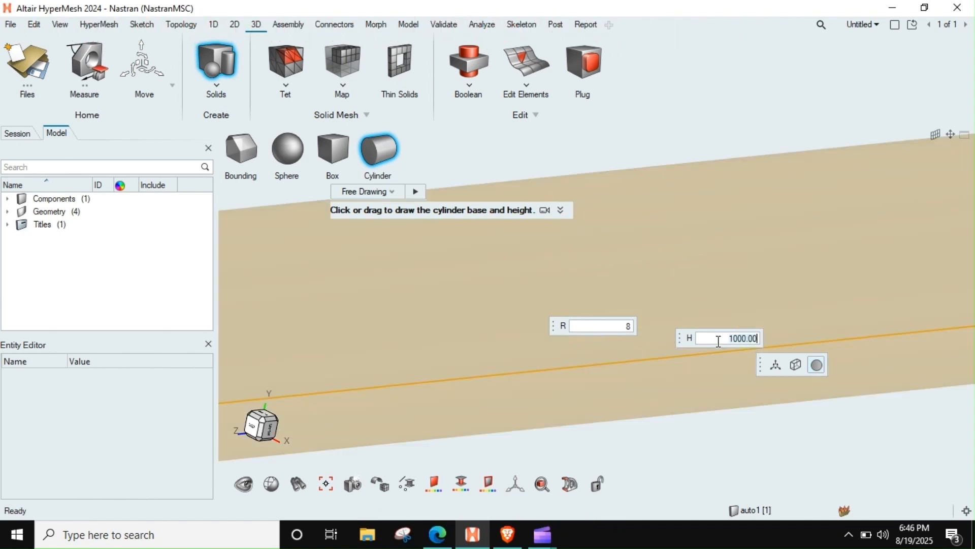
{"action": "key", "text": "Escape"}
{"action": "key", "text": "Escape"}
{"action": "scroll", "coordinate": [603, 306], "scroll_direction": "down", "scroll_amount": 12}
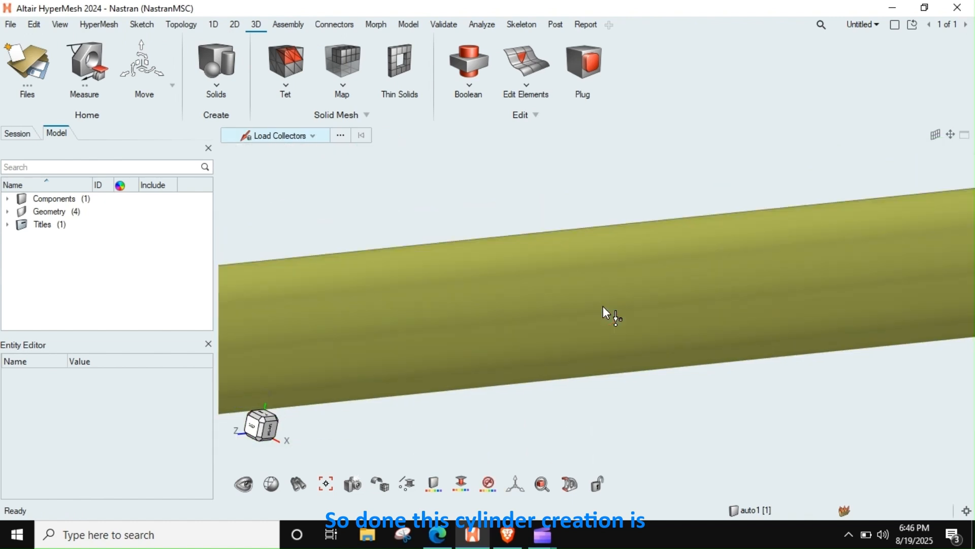
{"action": "scroll", "coordinate": [603, 308], "scroll_direction": "down", "scroll_amount": 3}
{"action": "scroll", "coordinate": [527, 353], "scroll_direction": "up", "scroll_amount": 3}
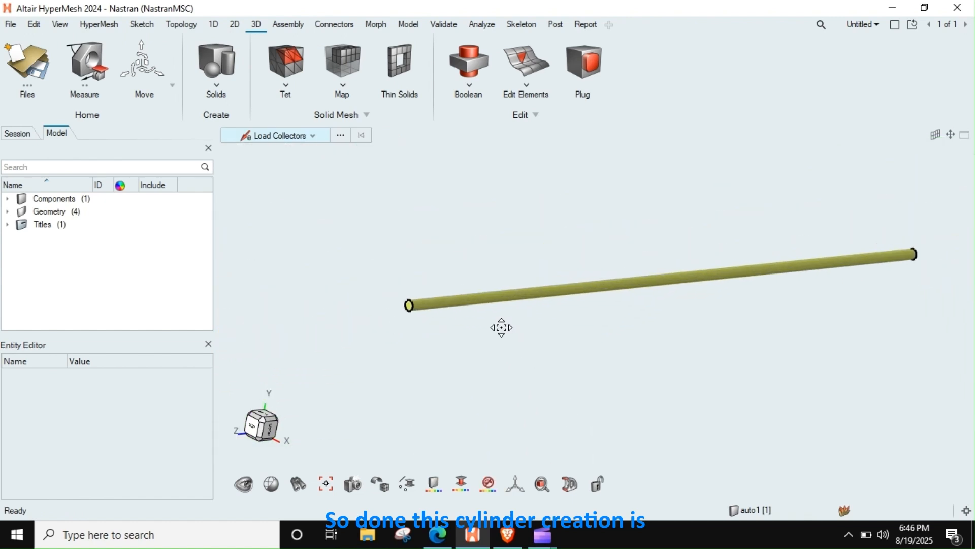
Step: Map-mesh the cylinder solid with element size 2.00, automatically detecting source and target, and generate the solid elements
{"action": "left_click", "coordinate": [348, 61]}
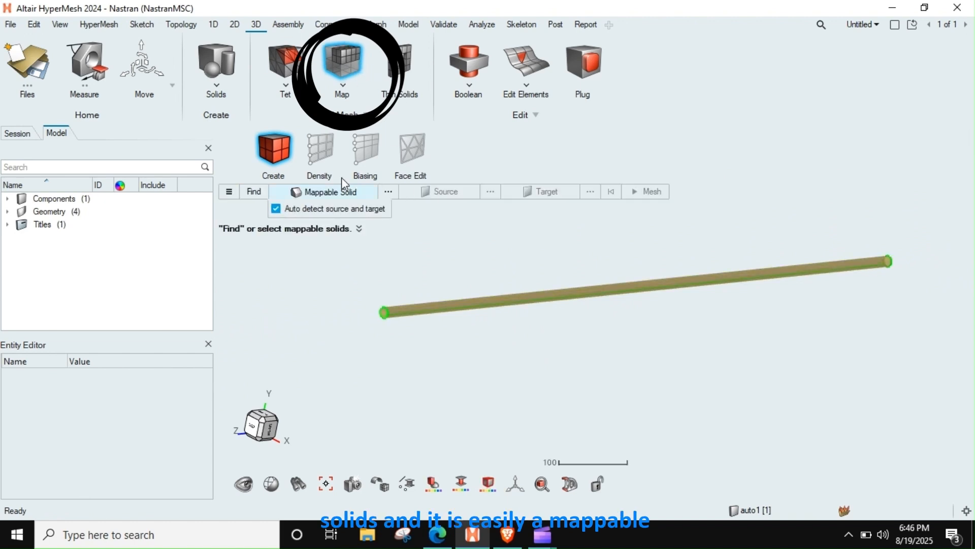
{"action": "left_click", "coordinate": [447, 307]}
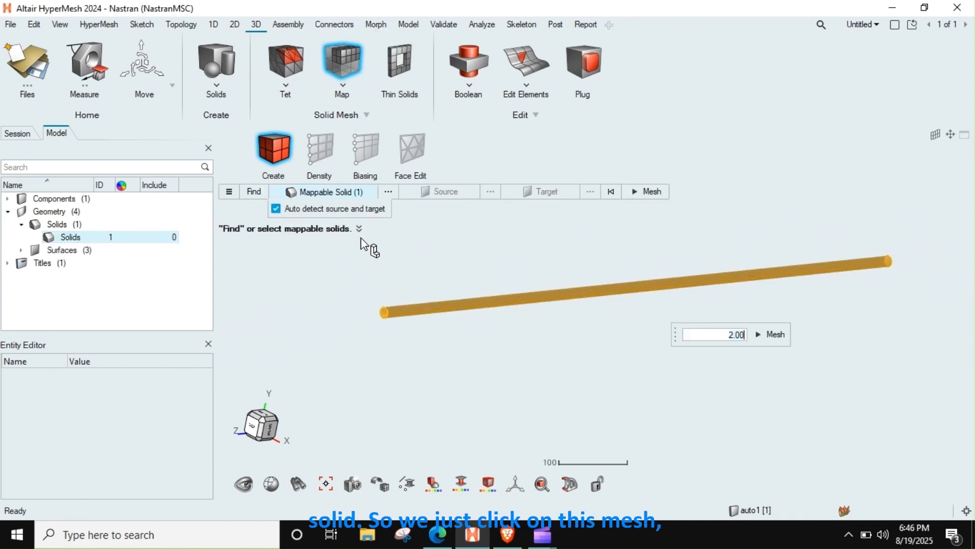
{"action": "left_click", "coordinate": [771, 333]}
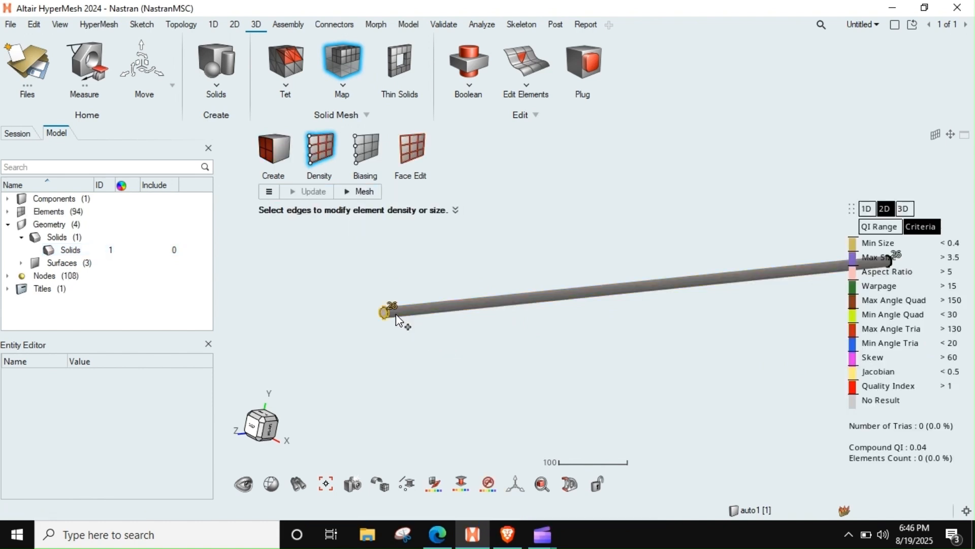
{"action": "left_click", "coordinate": [362, 192]}
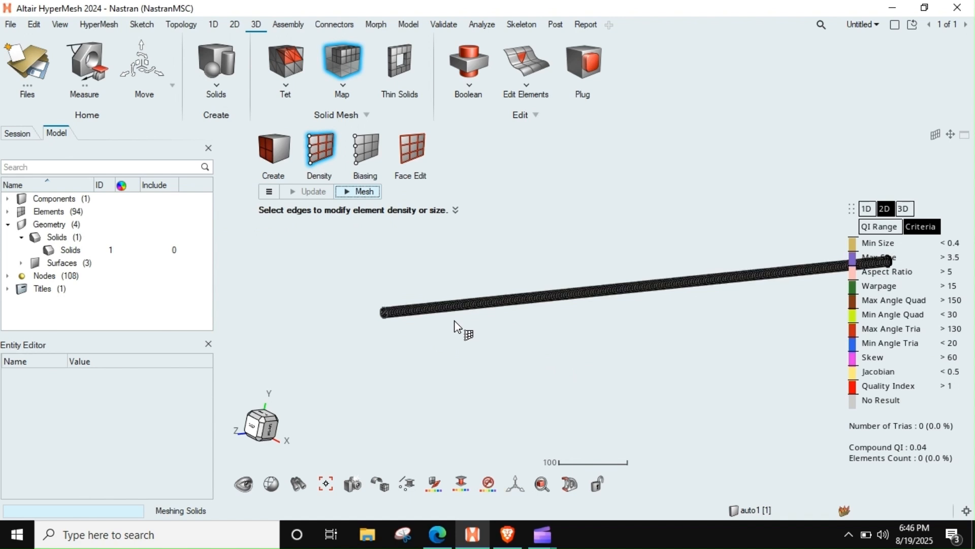
Step: Check the element types listed in the model and examine the mesh on the cylinder's end, closing the meshing tool
{"action": "scroll", "coordinate": [424, 322], "scroll_direction": "up", "scroll_amount": 1}
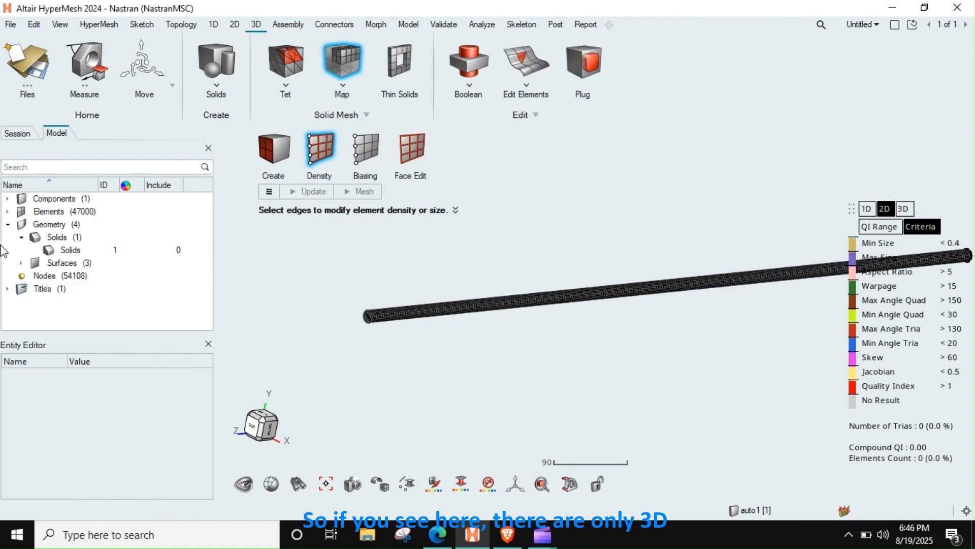
{"action": "left_click", "coordinate": [8, 212]}
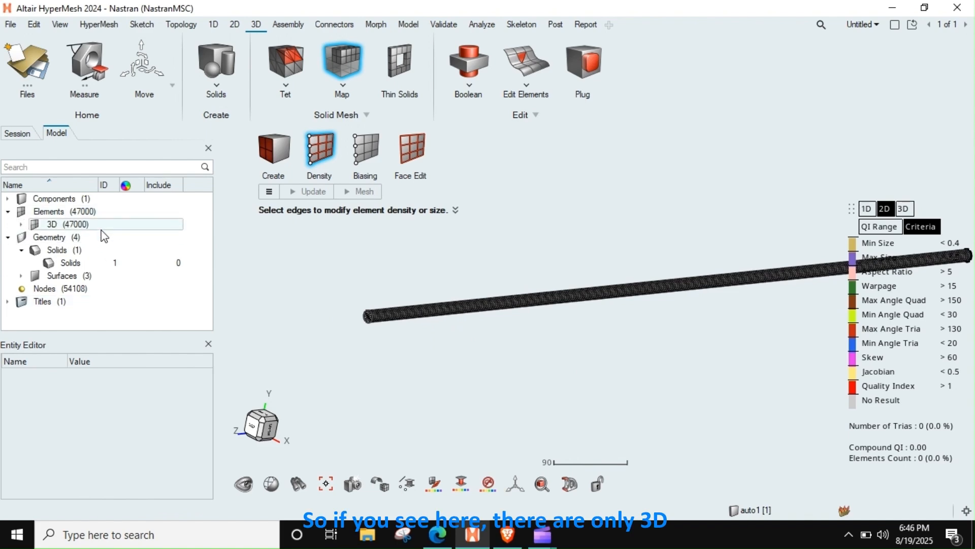
{"action": "scroll", "coordinate": [346, 323], "scroll_direction": "up", "scroll_amount": 4}
{"action": "scroll", "coordinate": [347, 325], "scroll_direction": "up", "scroll_amount": 2}
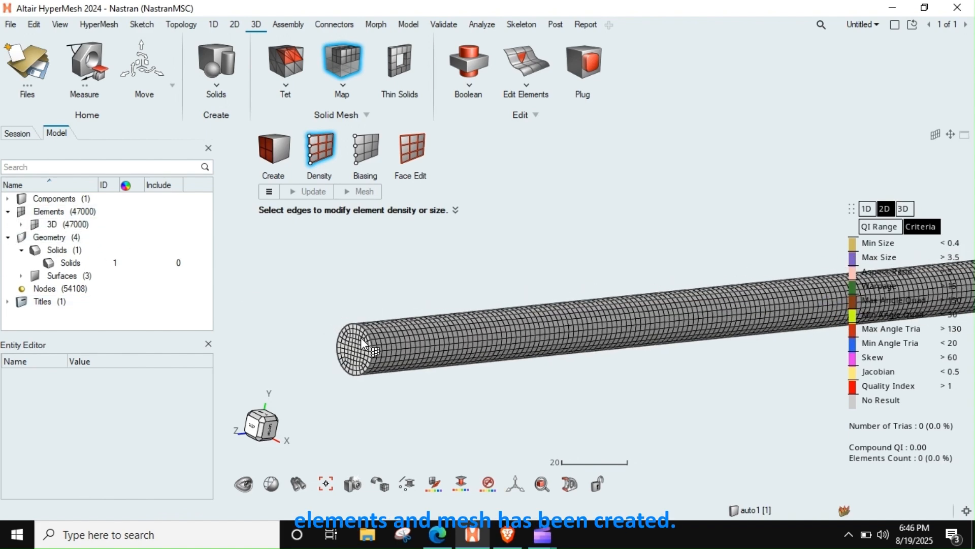
{"action": "scroll", "coordinate": [361, 337], "scroll_direction": "down", "scroll_amount": 5}
{"action": "key", "text": "Escape"}
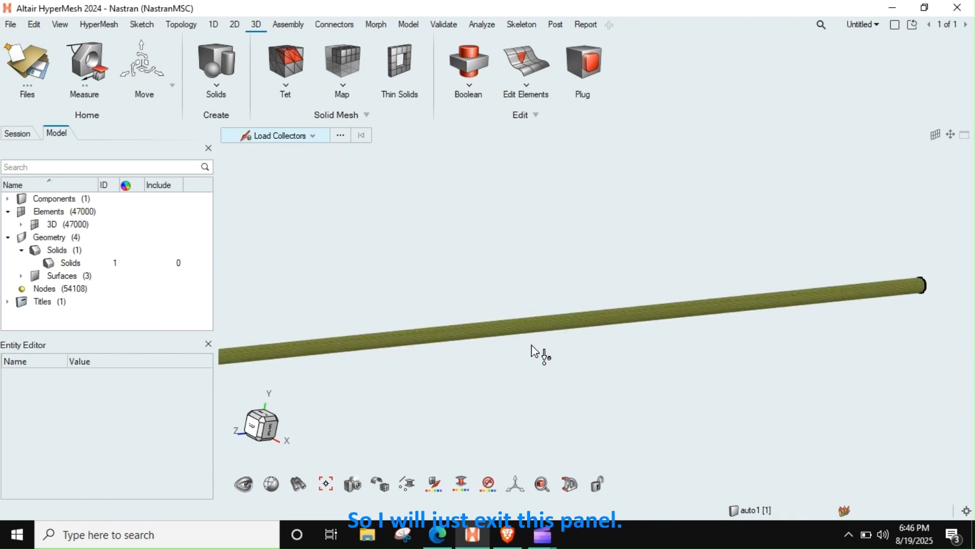
Step: Hide the geometry of the auto1 component so that only its mesh is displayed
{"action": "scroll", "coordinate": [530, 351], "scroll_direction": "down", "scroll_amount": 3}
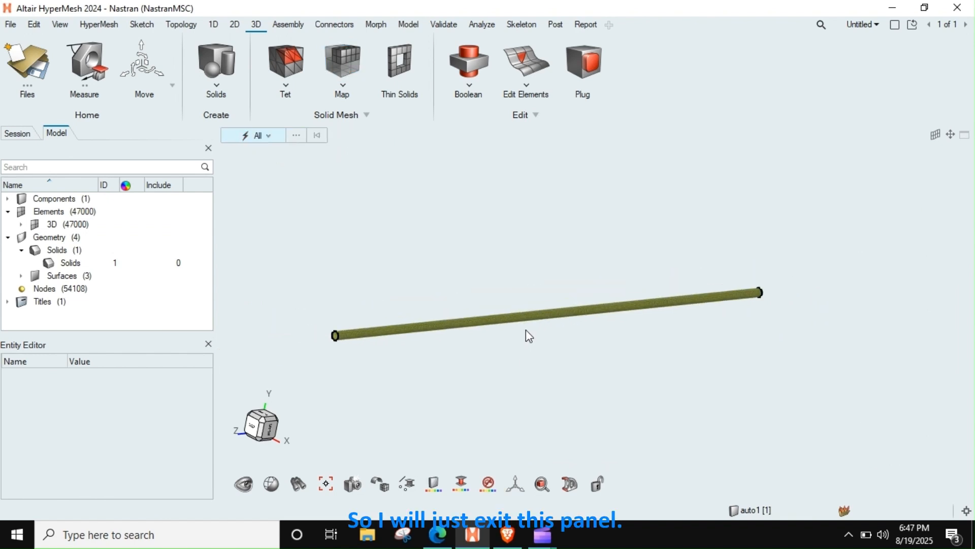
{"action": "scroll", "coordinate": [447, 312], "scroll_direction": "up", "scroll_amount": 5}
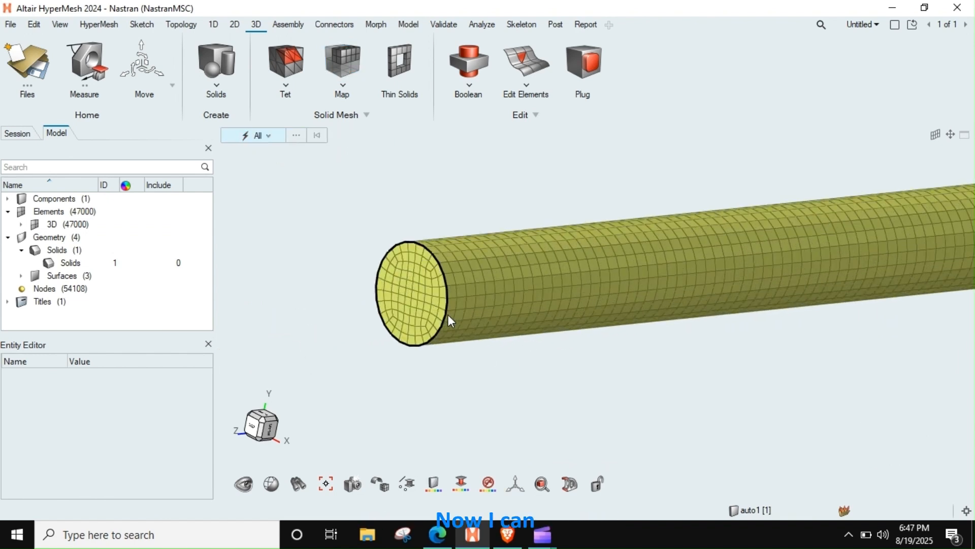
{"action": "right_click", "coordinate": [3, 271]}
{"action": "left_click", "coordinate": [7, 198]}
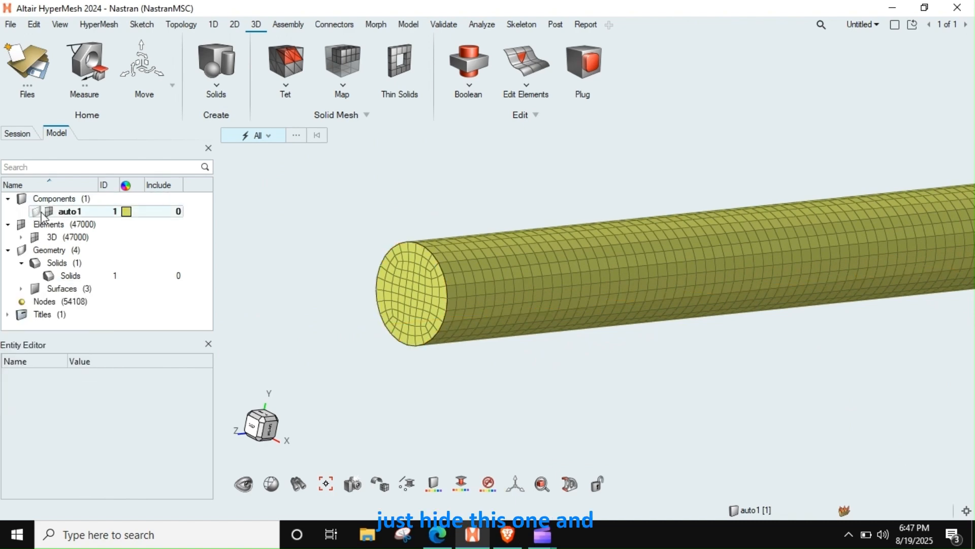
Step: Examine the solid mesh along the bar and at both of its end faces
{"action": "scroll", "coordinate": [470, 275], "scroll_direction": "down", "scroll_amount": 5}
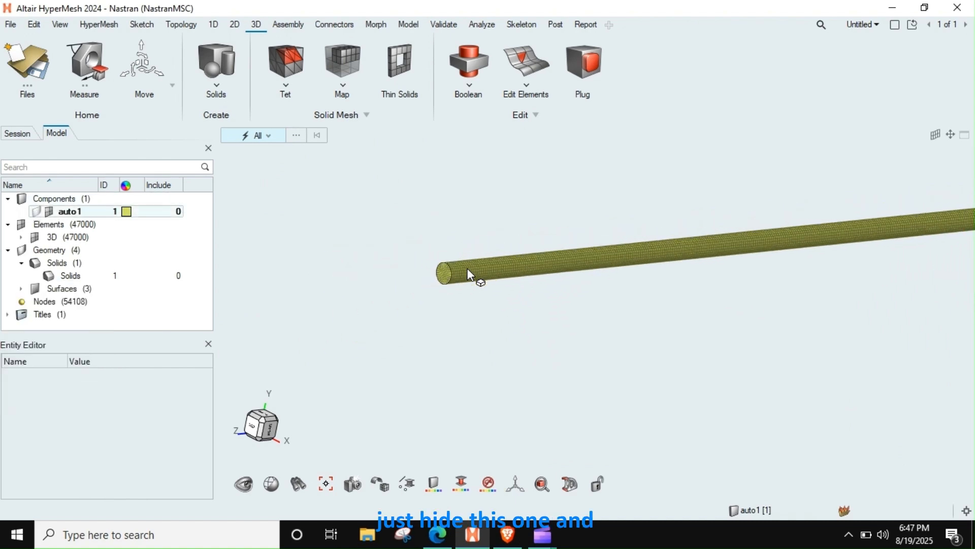
{"action": "right_click_drag", "start_coordinate": [558, 295], "coordinate": [426, 339]}
{"action": "scroll", "coordinate": [755, 275], "scroll_direction": "up", "scroll_amount": 5}
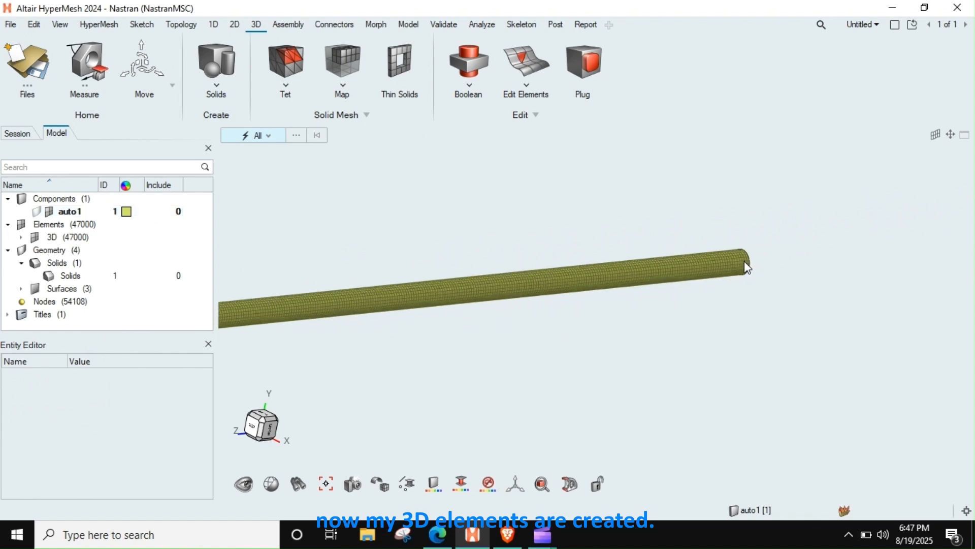
{"action": "middle_click_drag", "start_coordinate": [742, 260], "coordinate": [694, 275]}
{"action": "scroll", "coordinate": [694, 274], "scroll_direction": "down", "scroll_amount": 4}
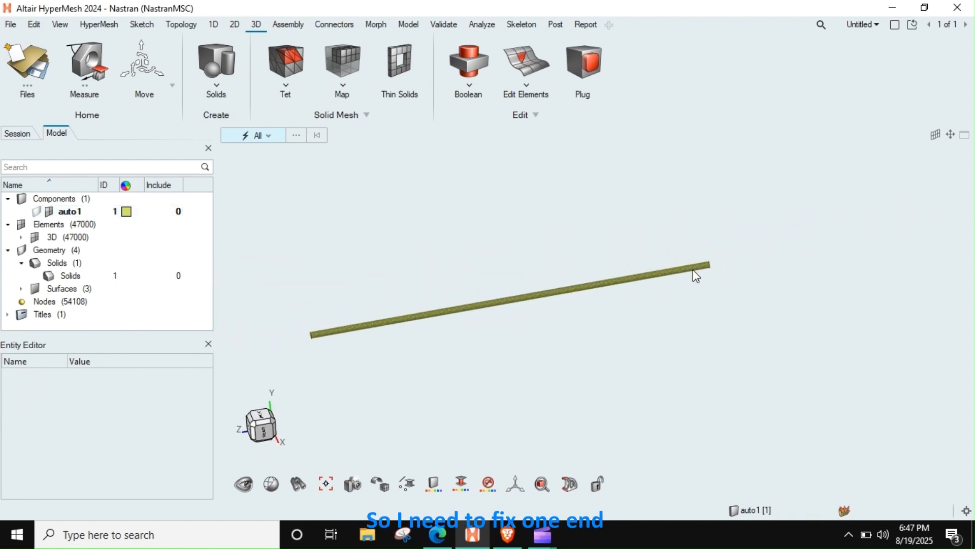
{"action": "scroll", "coordinate": [463, 315], "scroll_direction": "up", "scroll_amount": 6}
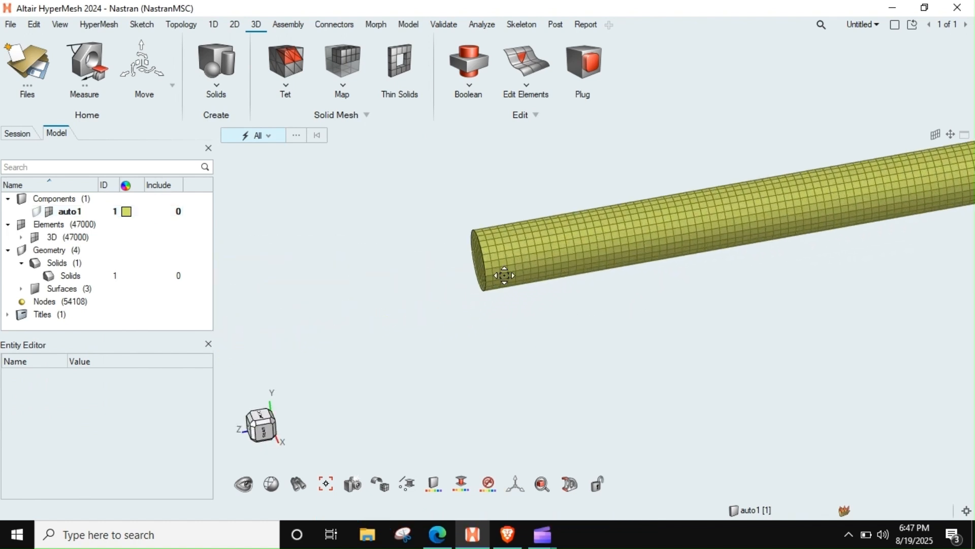
{"action": "middle_click_drag", "start_coordinate": [467, 301], "coordinate": [471, 303]}
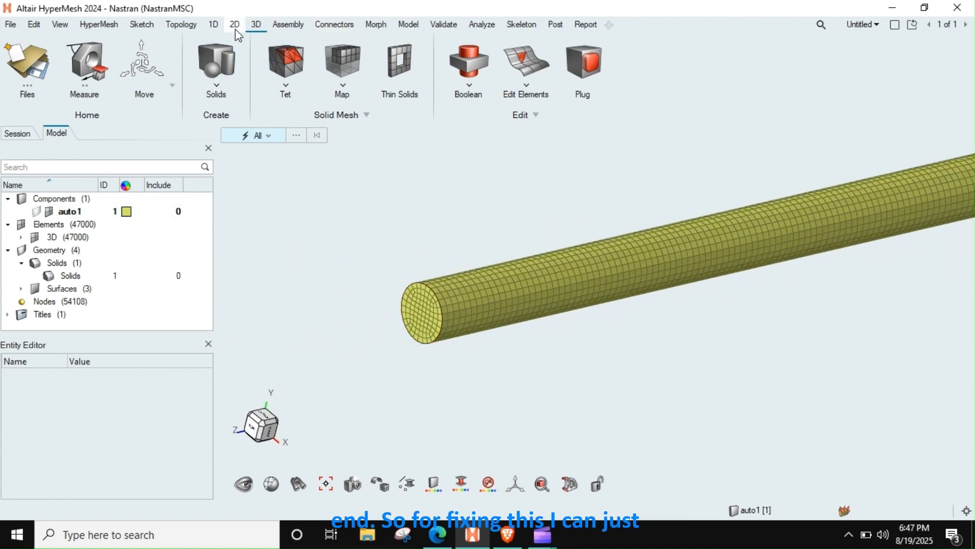
Step: Set up an RBE2 rigid element with its independent node calculated automatically
{"action": "left_click", "coordinate": [409, 25]}
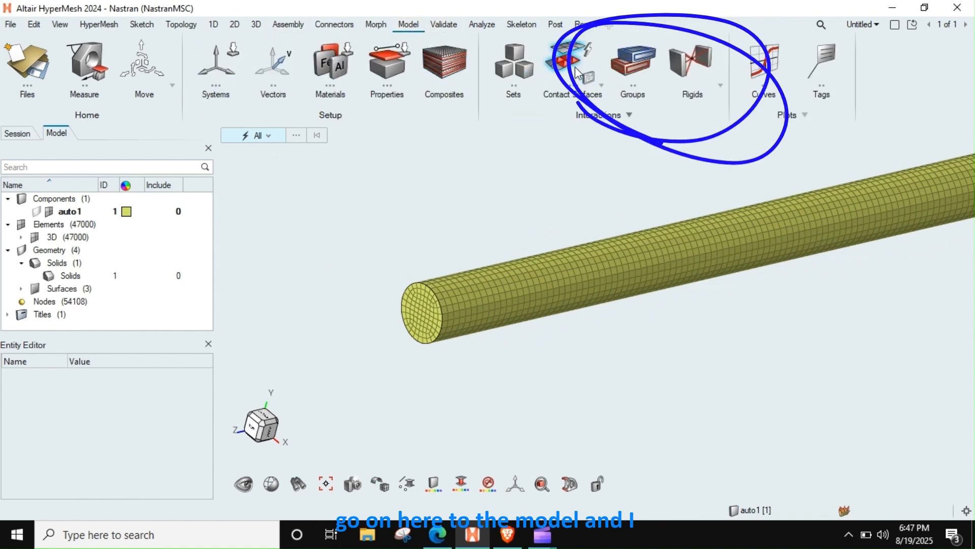
{"action": "left_click", "coordinate": [685, 59]}
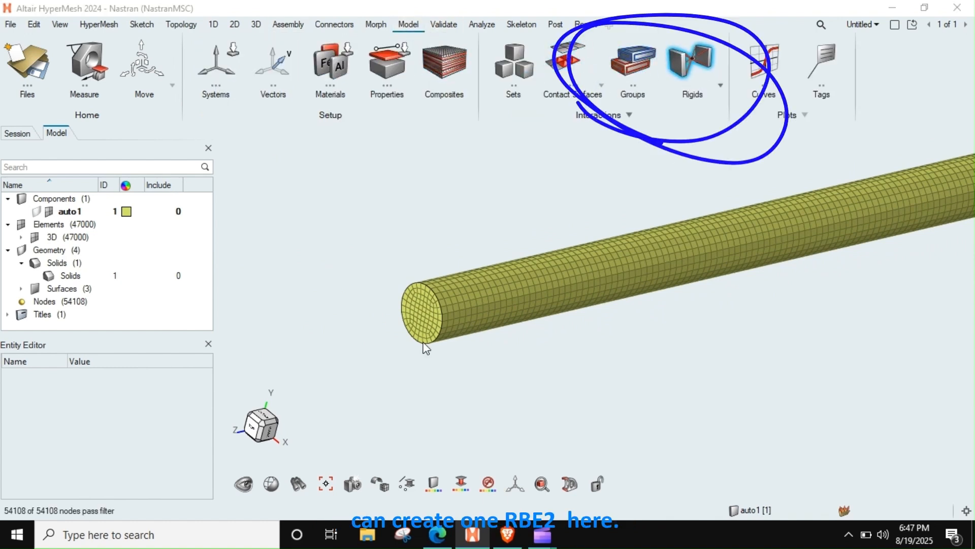
{"action": "scroll", "coordinate": [437, 383], "scroll_direction": "up", "scroll_amount": 4}
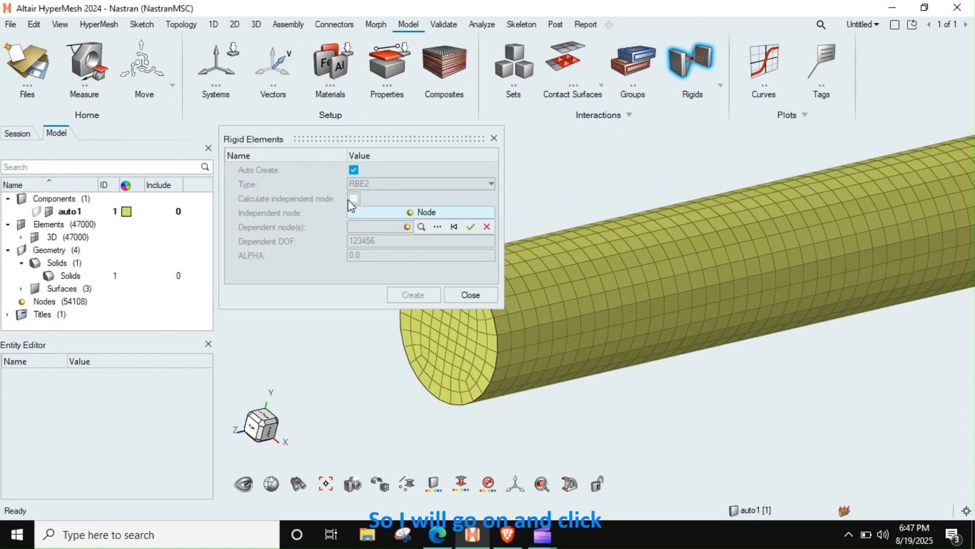
{"action": "left_click", "coordinate": [354, 198]}
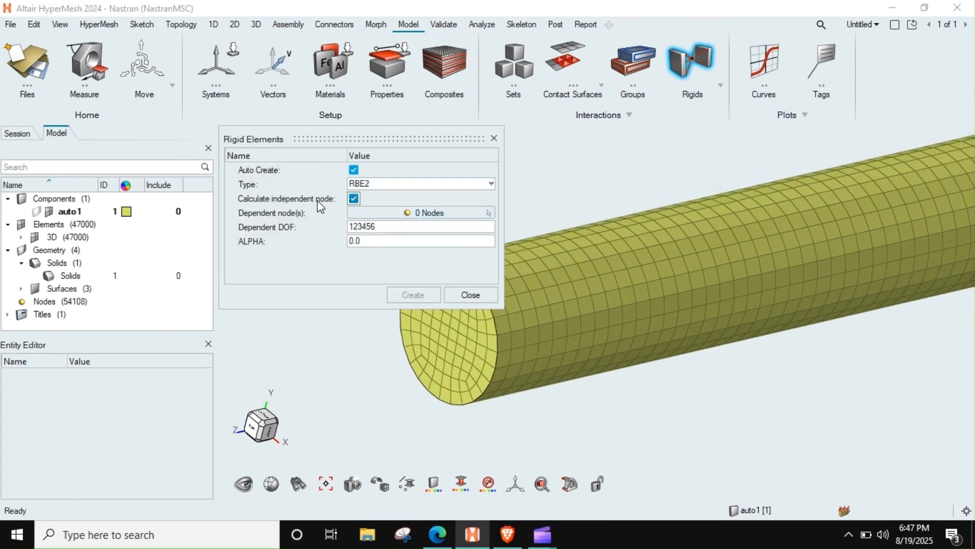
Step: Create the RBE2 with all nodes of the bar's near end face, selected by face, as dependent nodes and dependent DOF 123456
{"action": "left_click", "coordinate": [391, 213]}
{"action": "left_click", "coordinate": [437, 226]}
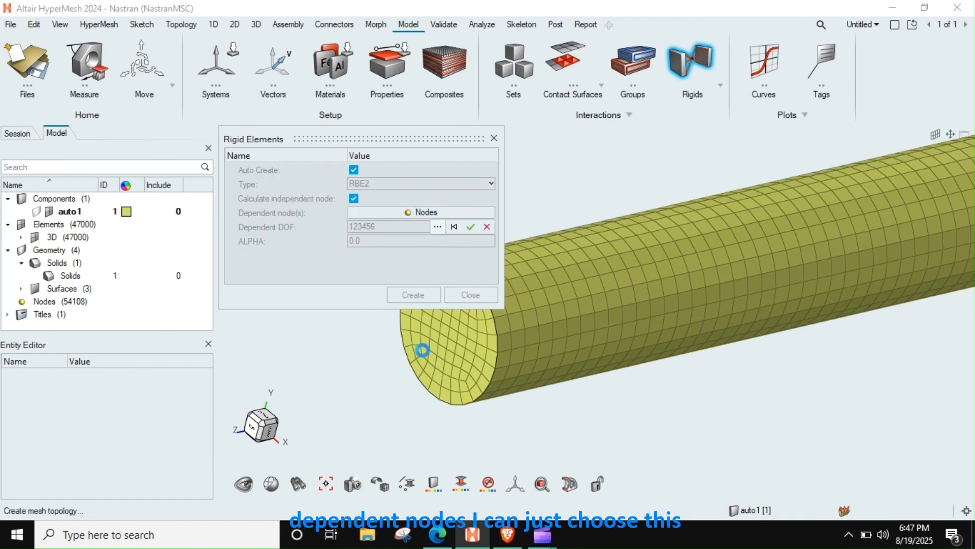
{"action": "left_click", "coordinate": [455, 375]}
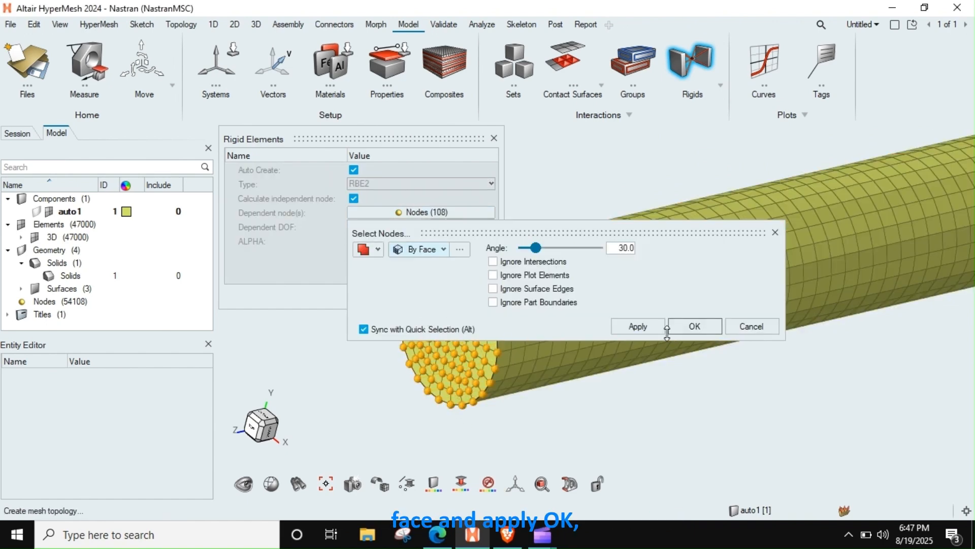
{"action": "left_click", "coordinate": [695, 326]}
{"action": "middle_click", "coordinate": [630, 367]}
{"action": "left_click", "coordinate": [414, 294]}
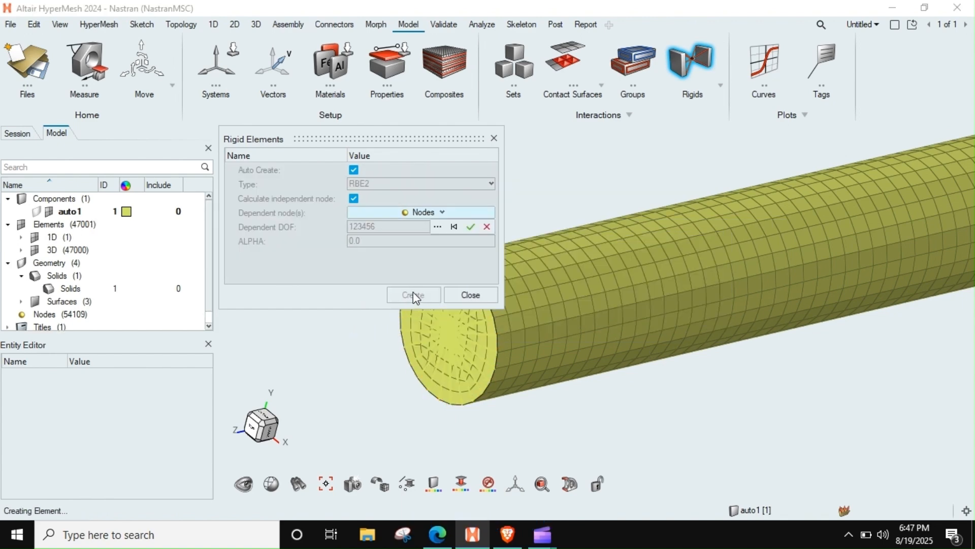
{"action": "left_click", "coordinate": [469, 228]}
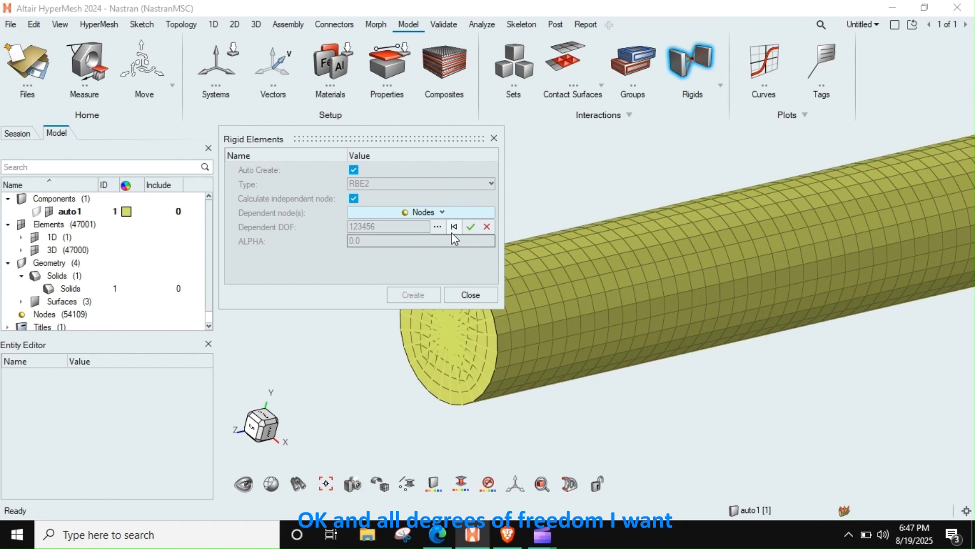
{"action": "left_click", "coordinate": [470, 228]}
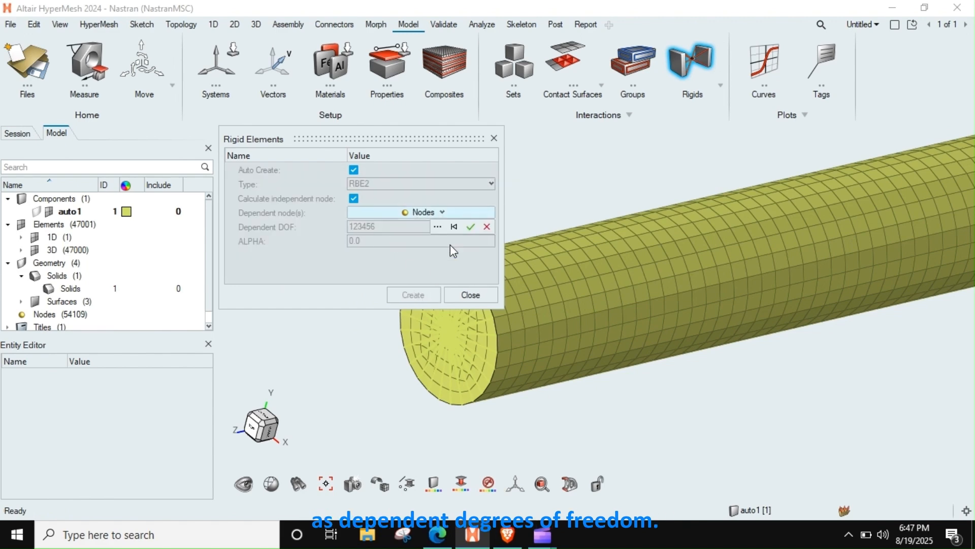
{"action": "left_click", "coordinate": [471, 227]}
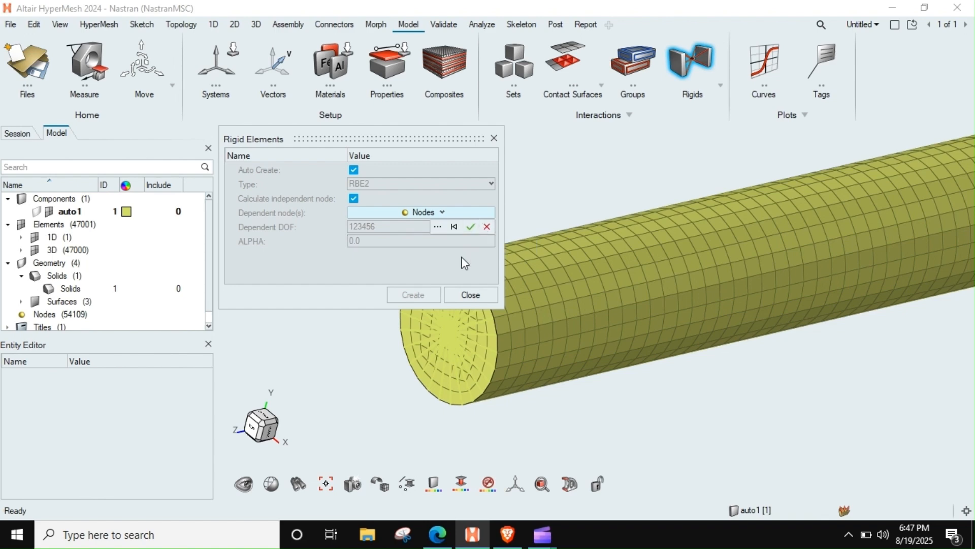
{"action": "left_click", "coordinate": [470, 295]}
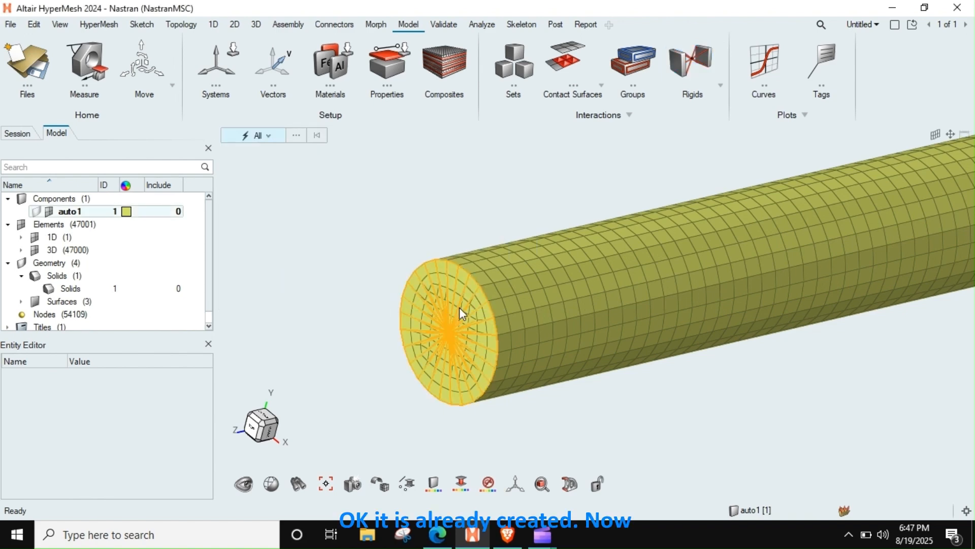
Step: Inspect the RBE2 on the meshed end face and examine the end face at the opposite end of the bar
{"action": "middle_click_drag", "start_coordinate": [455, 326], "coordinate": [510, 222]}
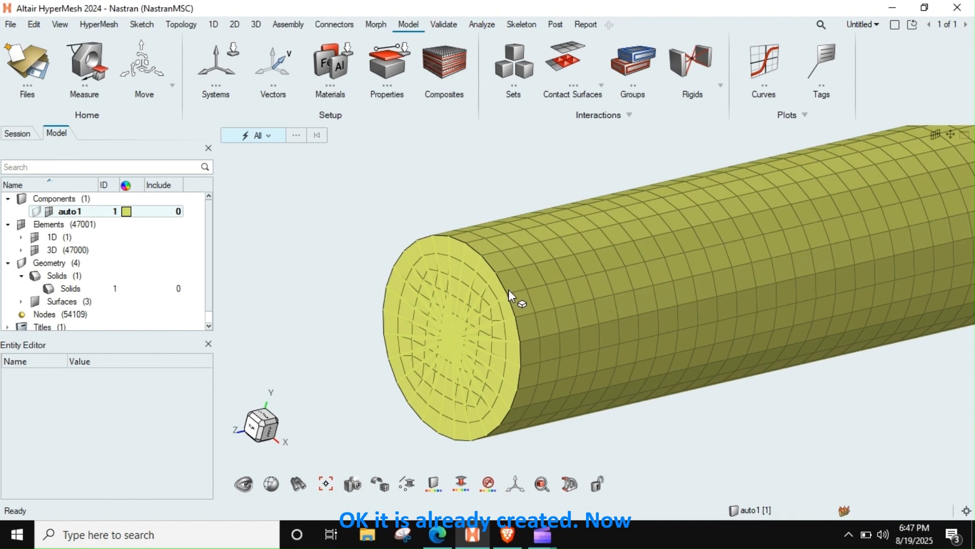
{"action": "middle_click_drag", "start_coordinate": [507, 289], "coordinate": [508, 314]}
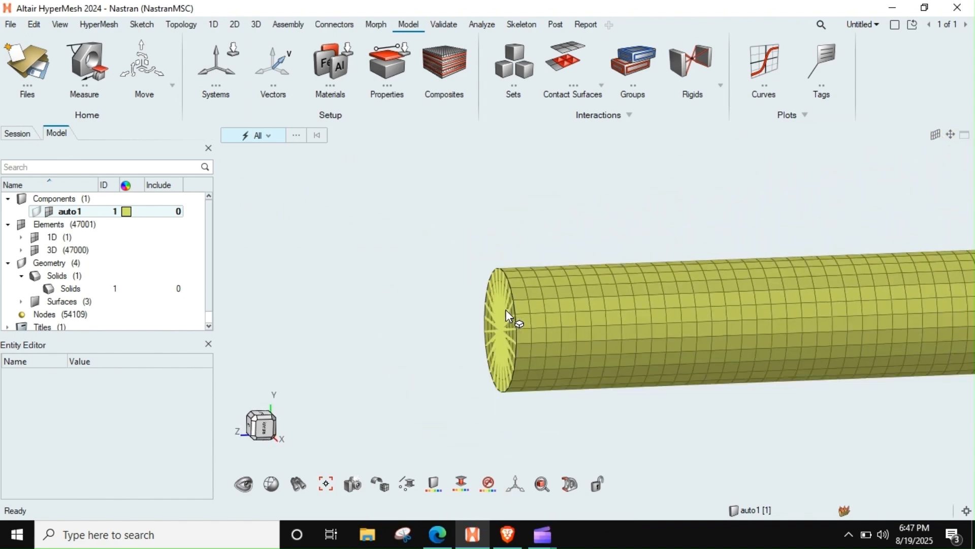
{"action": "scroll", "coordinate": [507, 310], "scroll_direction": "down", "scroll_amount": 10}
{"action": "right_click_drag", "start_coordinate": [791, 309], "coordinate": [429, 348]}
{"action": "right_click_drag", "start_coordinate": [678, 349], "coordinate": [386, 360]}
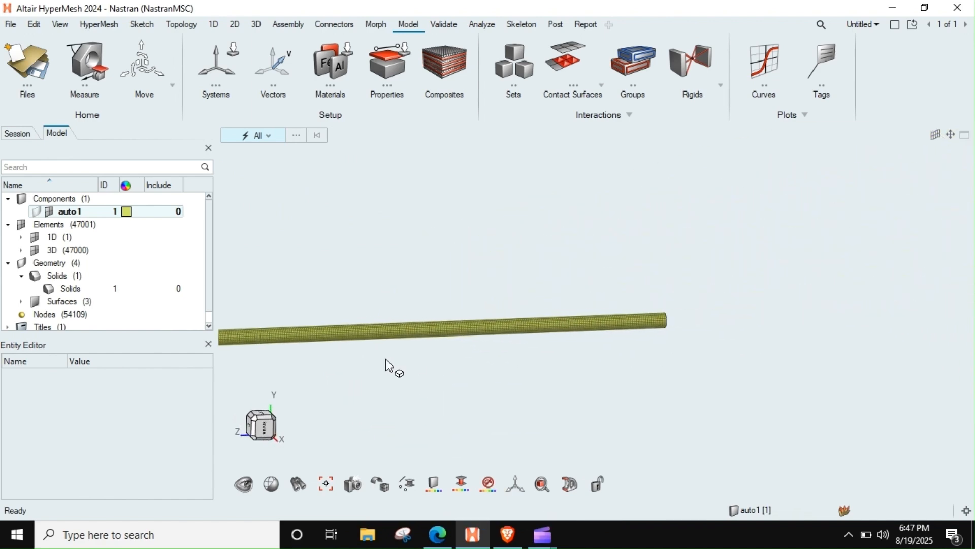
{"action": "scroll", "coordinate": [612, 320], "scroll_direction": "up", "scroll_amount": 8}
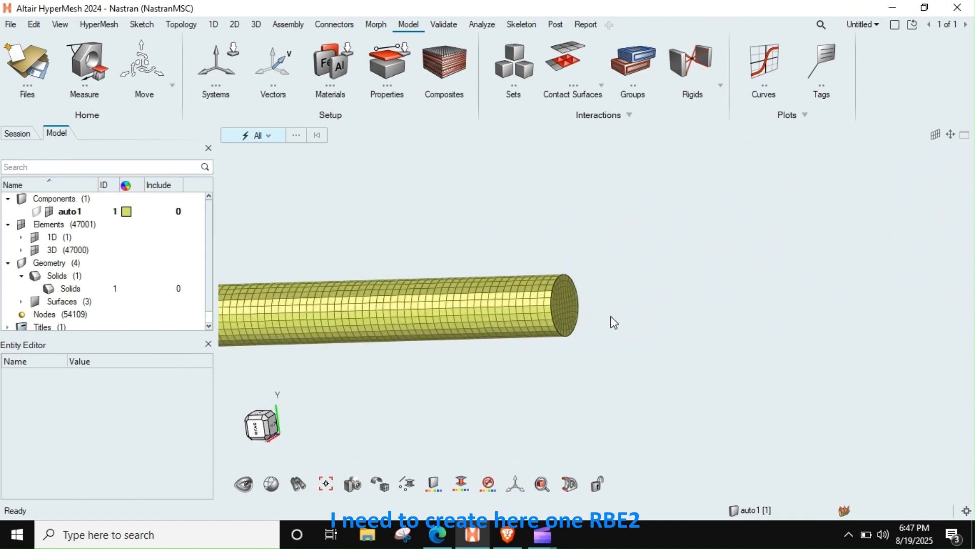
{"action": "middle_click_drag", "start_coordinate": [520, 322], "coordinate": [575, 279]}
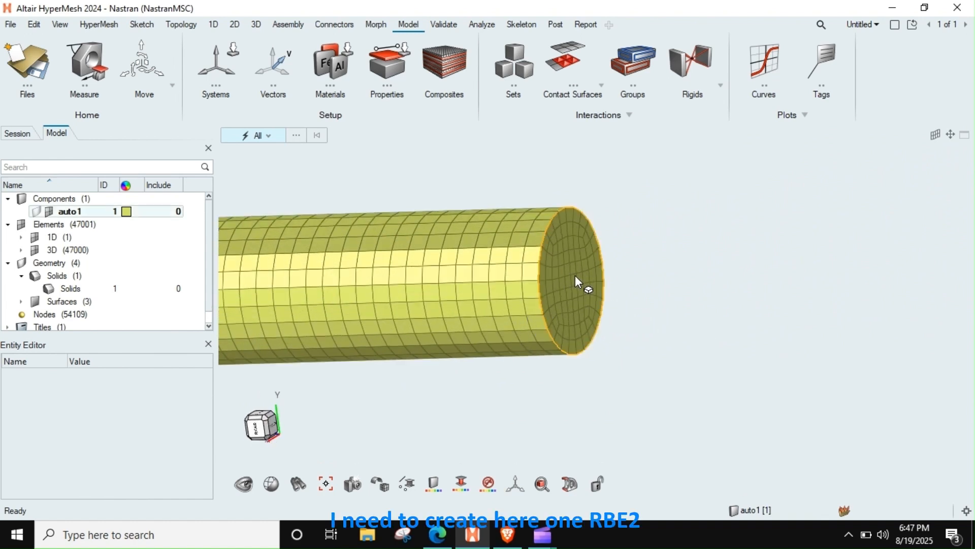
Step: Create a second RBE2 with all nodes of the bar's opposite end face, selected by face, as dependent nodes and dependent DOF 123456
{"action": "left_click", "coordinate": [690, 61]}
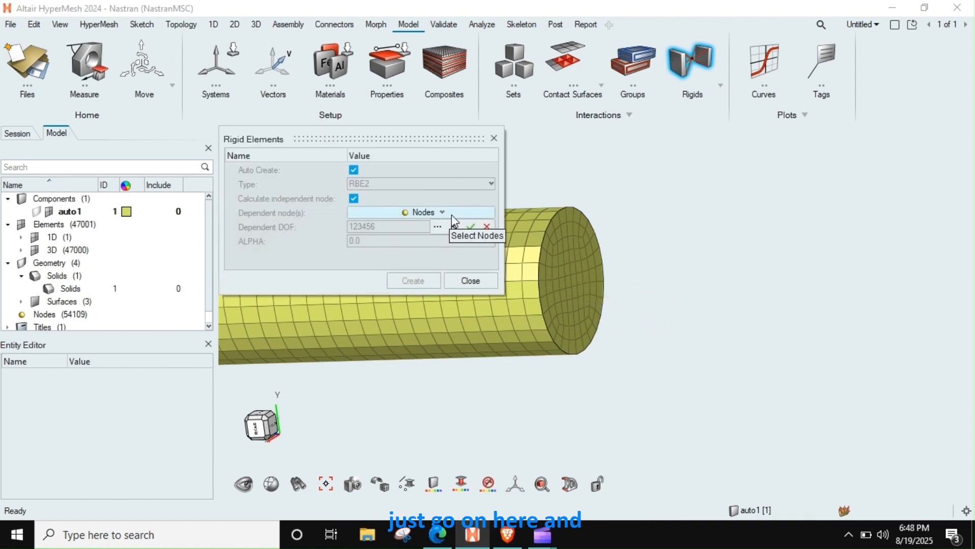
{"action": "left_click", "coordinate": [438, 227]}
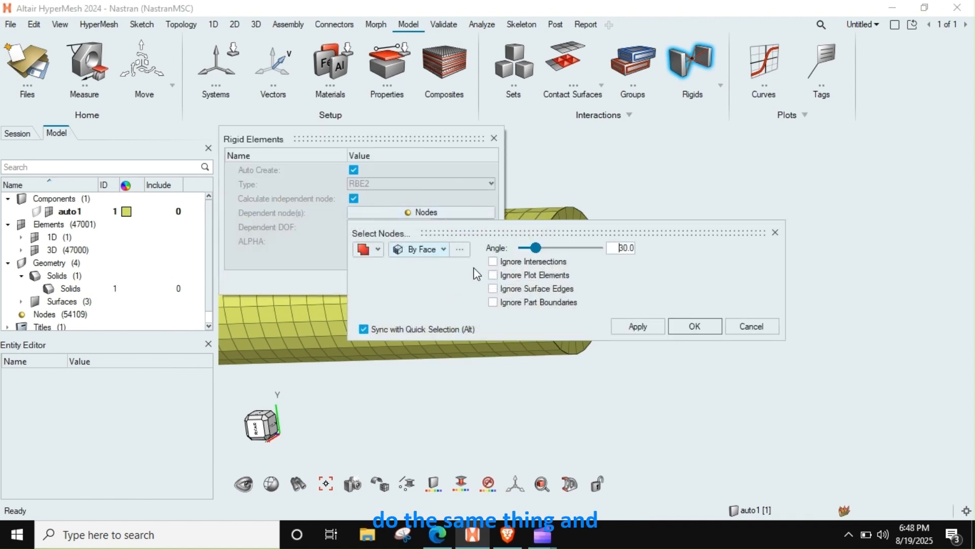
{"action": "mouse_move", "coordinate": [585, 397]}
{"action": "right_mouse_down"}
{"action": "mouse_move", "coordinate": [599, 446]}
{"action": "mouse_move", "coordinate": [592, 395]}
{"action": "right_mouse_up"}
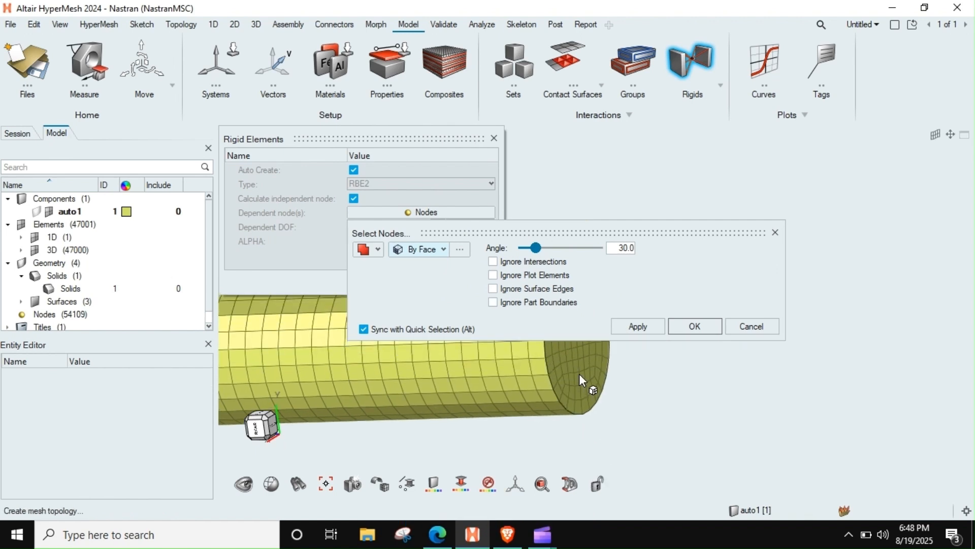
{"action": "left_click", "coordinate": [591, 378]}
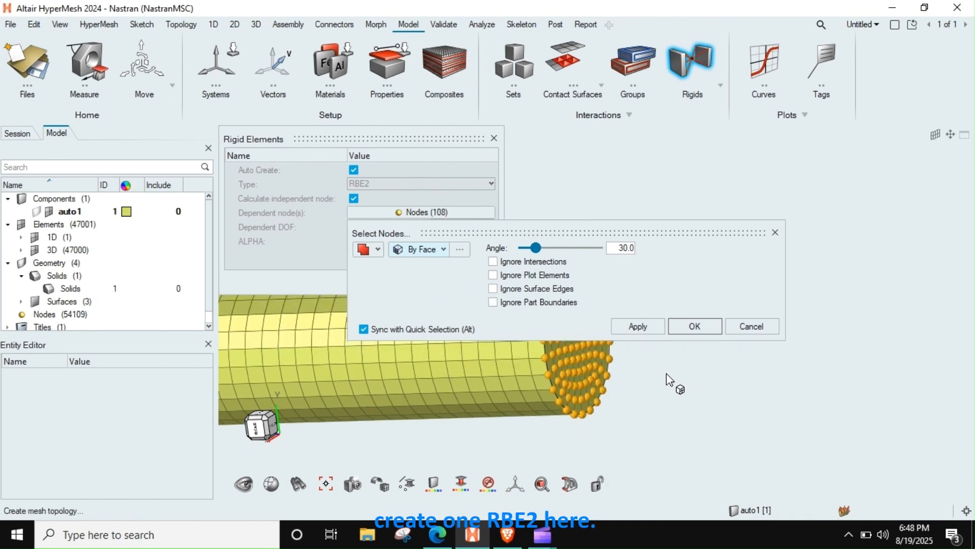
{"action": "left_click", "coordinate": [695, 326]}
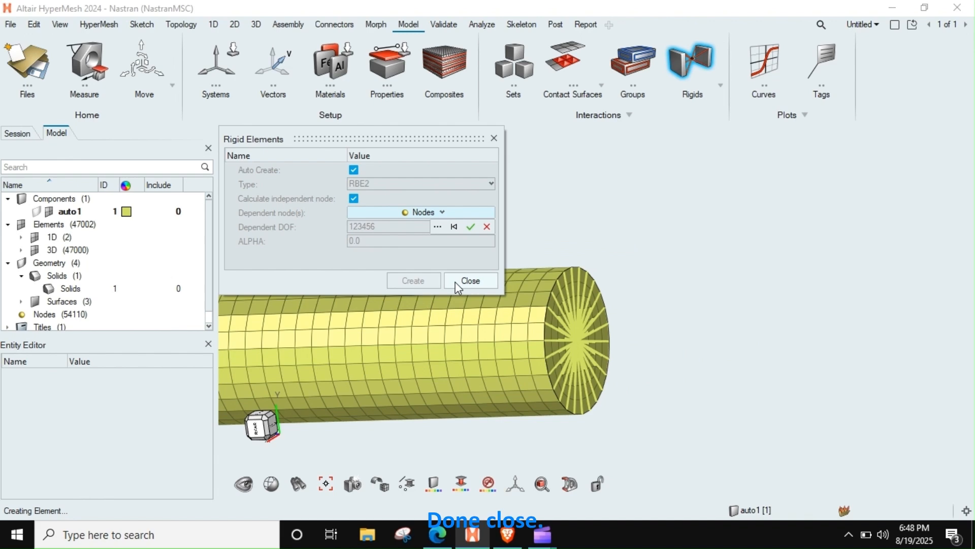
{"action": "left_click", "coordinate": [469, 281]}
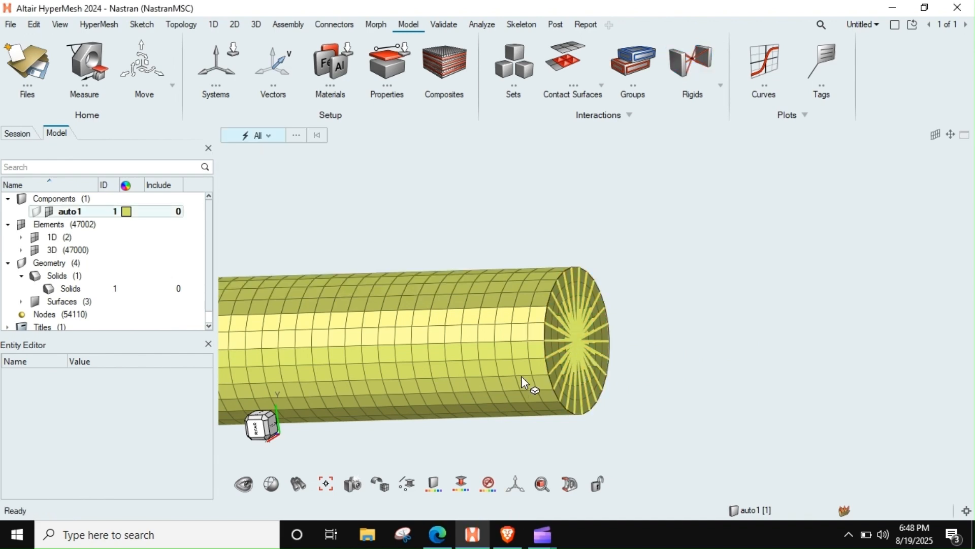
Step: Create a new component named rbe2 for the rigid elements
{"action": "right_click_drag", "start_coordinate": [461, 378], "coordinate": [682, 300]}
{"action": "scroll", "coordinate": [670, 291], "scroll_direction": "down", "scroll_amount": 4}
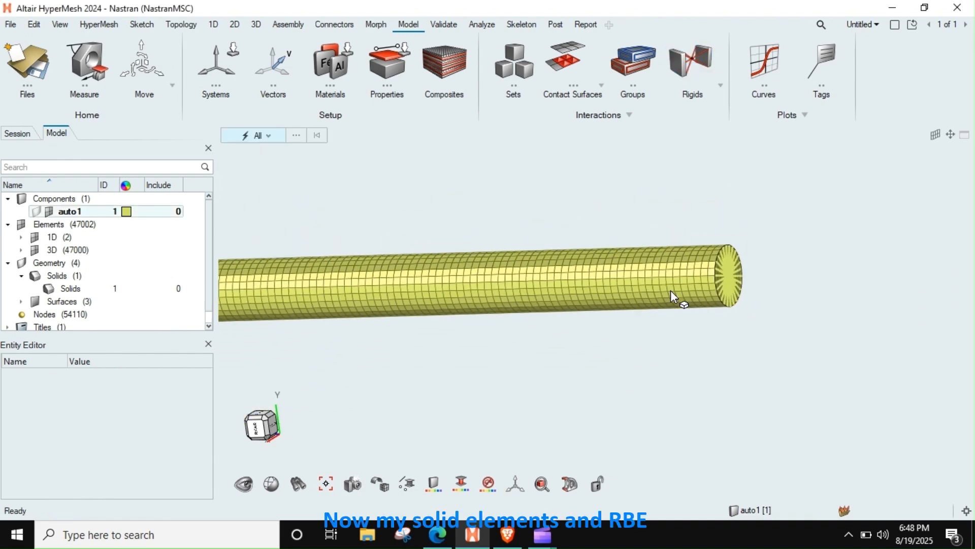
{"action": "scroll", "coordinate": [685, 287], "scroll_direction": "up", "scroll_amount": 7}
{"action": "scroll", "coordinate": [706, 296], "scroll_direction": "up", "scroll_amount": 1}
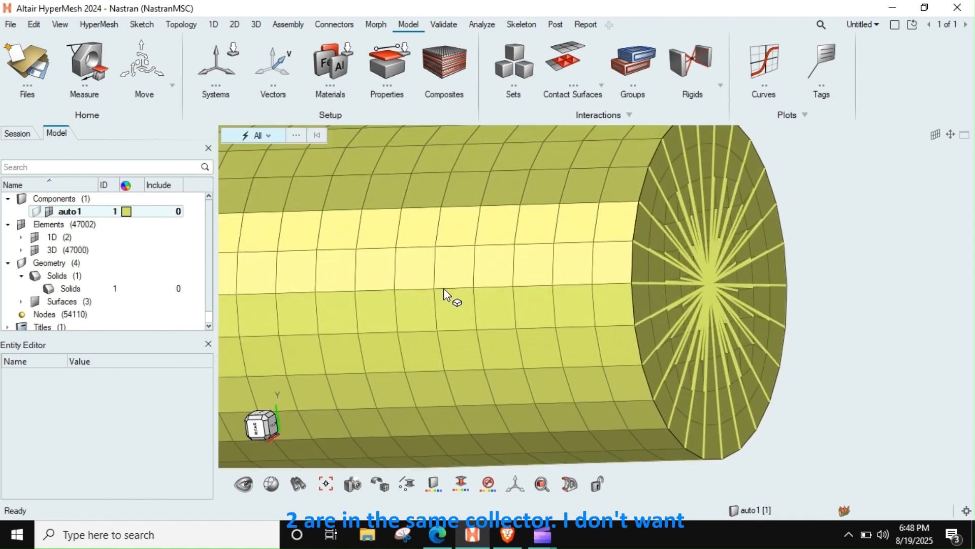
{"action": "right_click", "coordinate": [71, 198]}
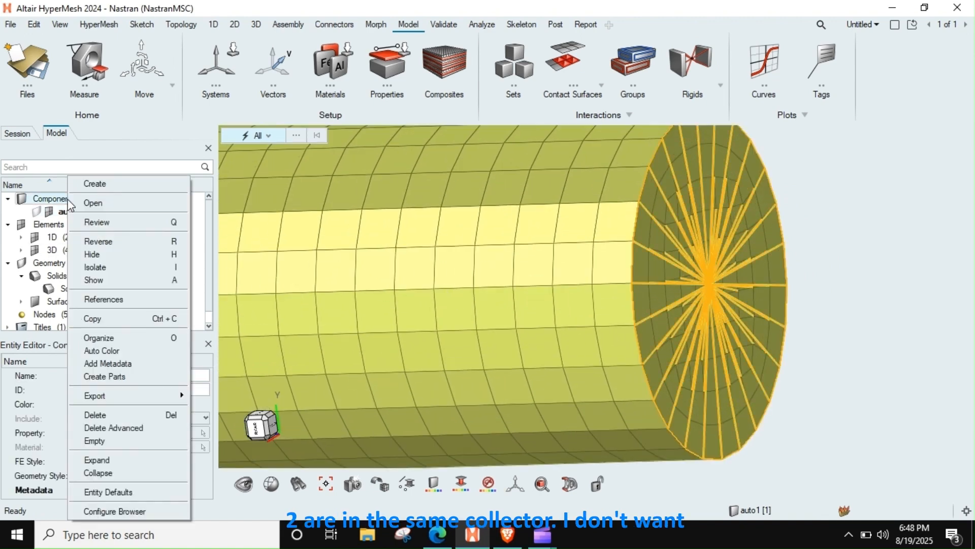
{"action": "left_click", "coordinate": [99, 187]}
{"action": "type", "text": "rbe2"}
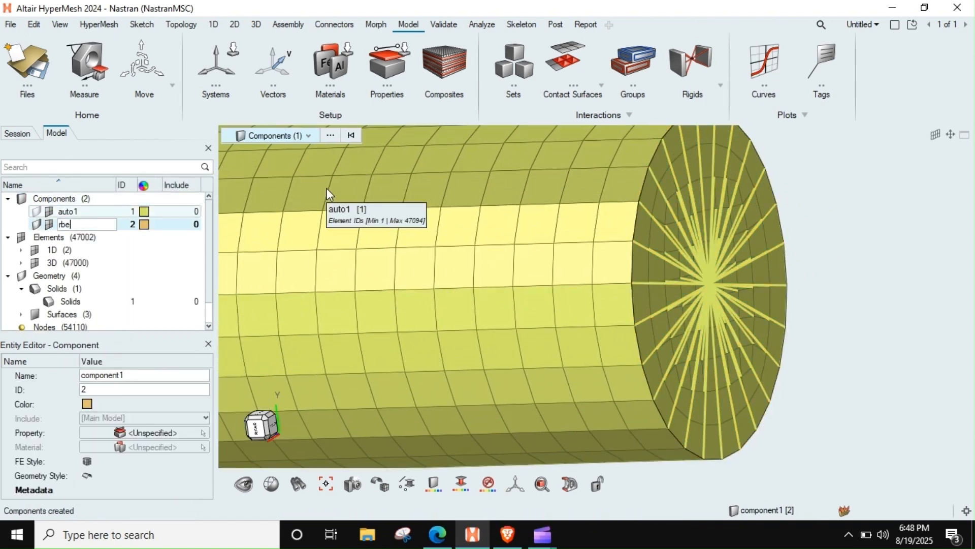
{"action": "key", "text": "Return"}
Step: Move the RBE2 elements at both ends of the bar into the rbe2 component with Organize, without copying them
{"action": "scroll", "coordinate": [606, 274], "scroll_direction": "down", "scroll_amount": 3}
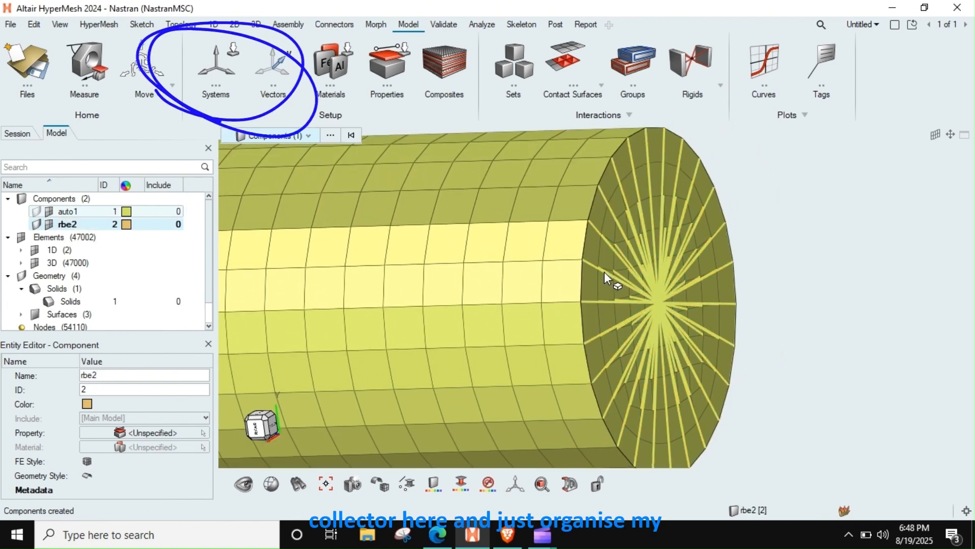
{"action": "key", "text": "shift+F11"}
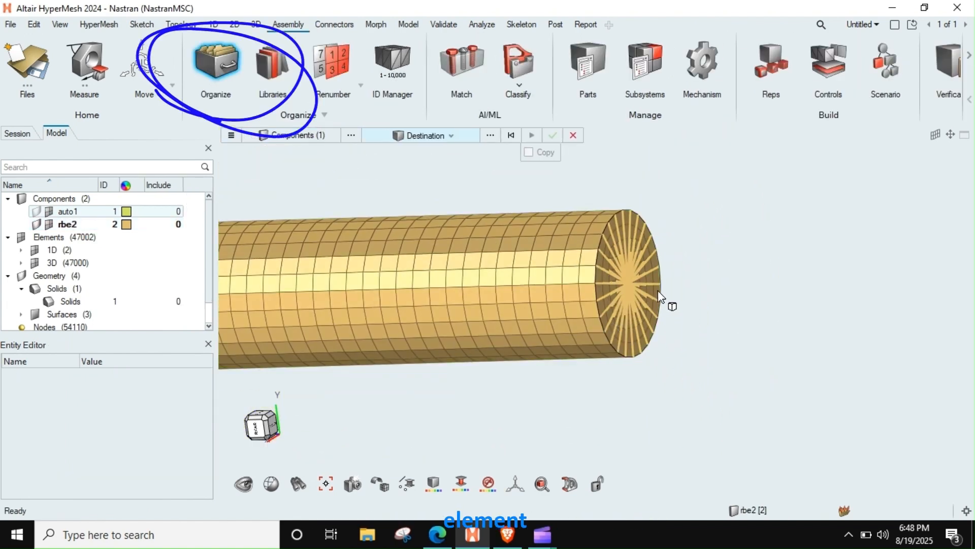
{"action": "left_click", "coordinate": [291, 138]}
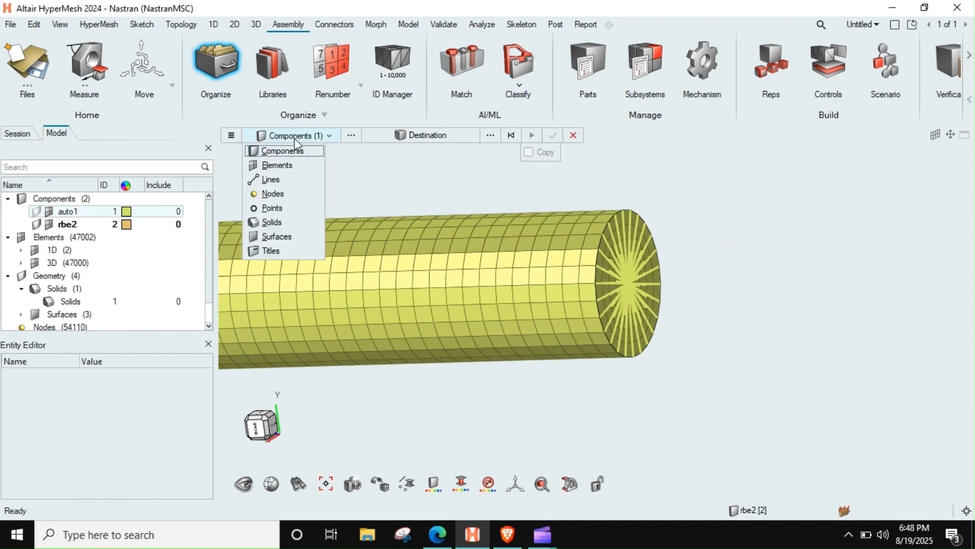
{"action": "left_click", "coordinate": [277, 167]}
{"action": "scroll", "coordinate": [658, 268], "scroll_direction": "up", "scroll_amount": 2}
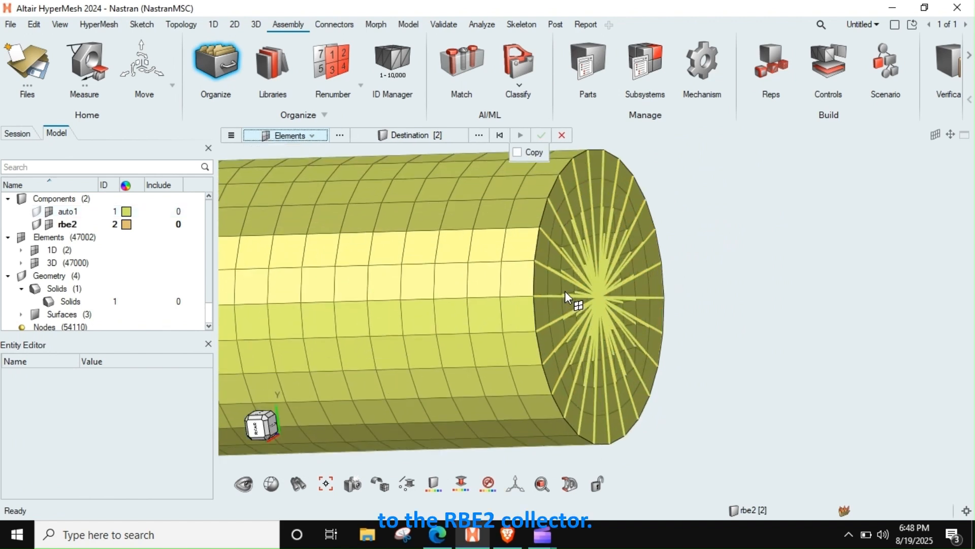
{"action": "left_click", "coordinate": [598, 298]}
{"action": "left_click", "coordinate": [599, 298]}
{"action": "scroll", "coordinate": [628, 330], "scroll_direction": "down", "scroll_amount": 6}
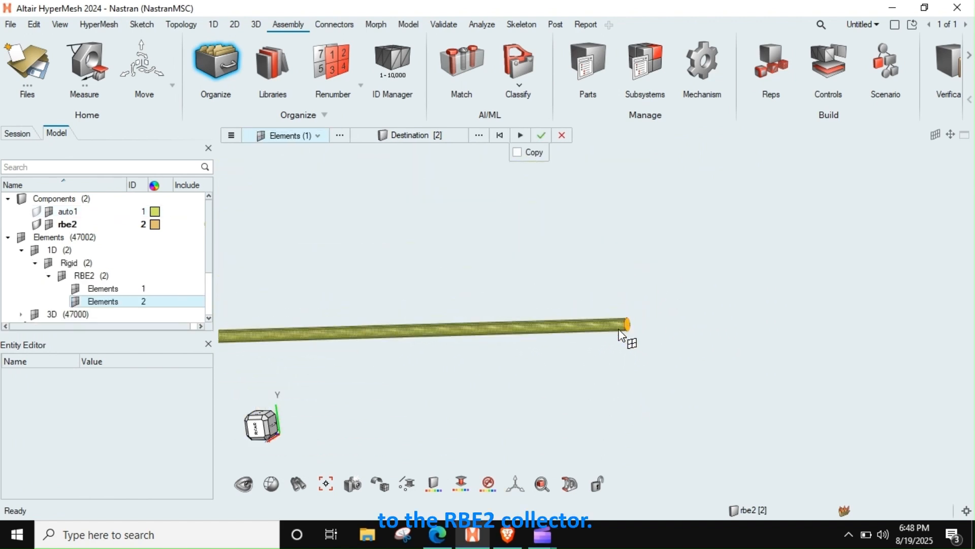
{"action": "right_click_drag", "start_coordinate": [522, 306], "coordinate": [864, 262]}
{"action": "middle_click_drag", "start_coordinate": [342, 294], "coordinate": [518, 288]}
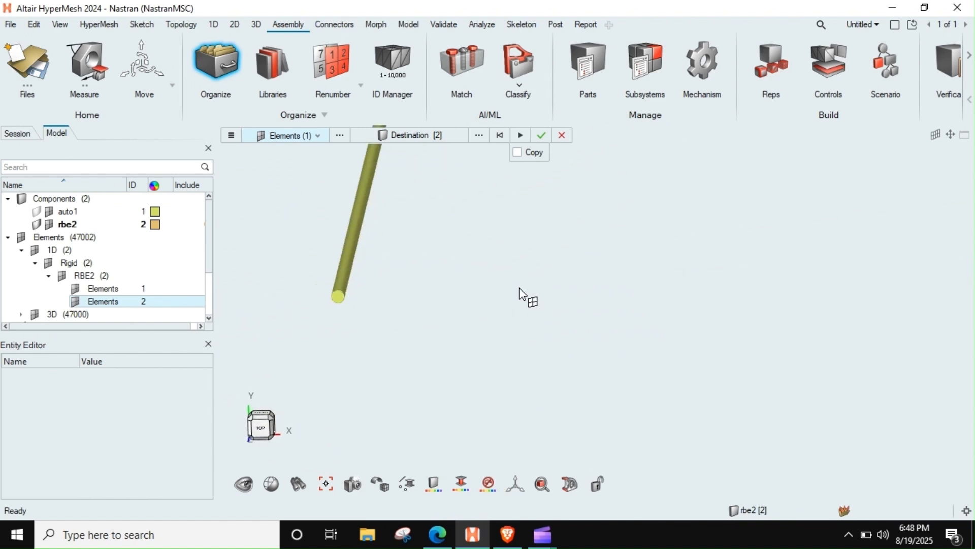
{"action": "scroll", "coordinate": [378, 315], "scroll_direction": "up", "scroll_amount": 3}
{"action": "scroll", "coordinate": [302, 282], "scroll_direction": "up", "scroll_amount": 3}
{"action": "left_click", "coordinate": [337, 261]}
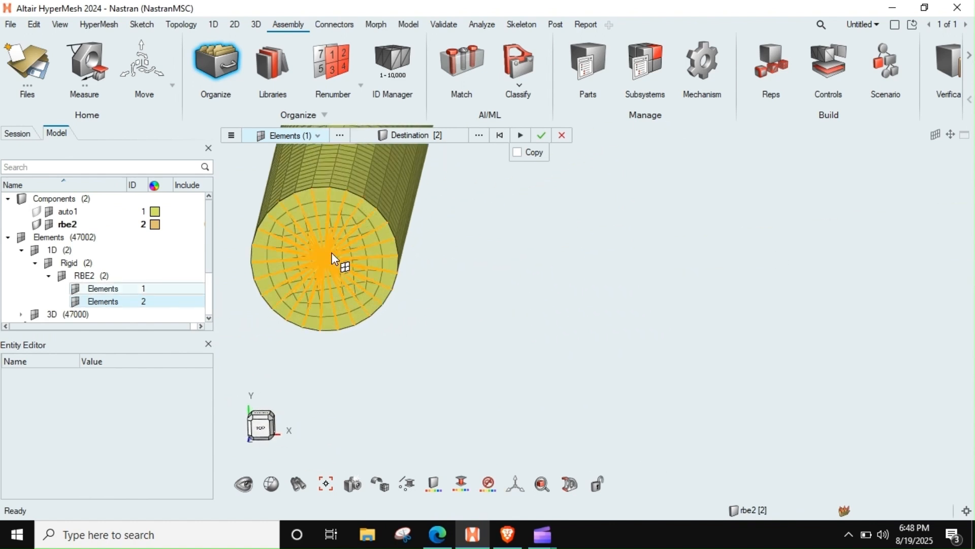
{"action": "left_click", "coordinate": [541, 135]}
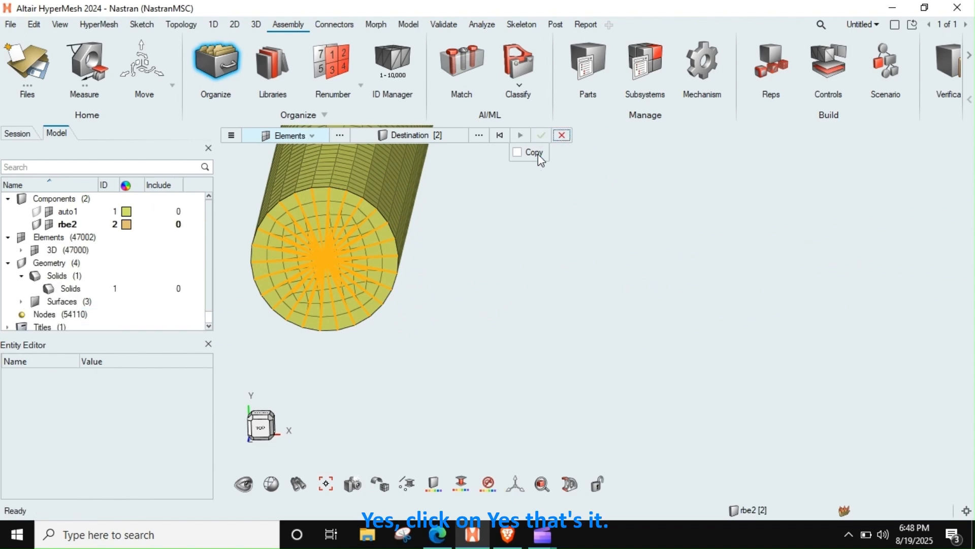
{"action": "key", "text": "Escape"}
Step: Assign automatic colours to the auto1 and rbe2 components to tell the solid mesh from the rigid elements
{"action": "middle_click_drag", "start_coordinate": [399, 256], "coordinate": [279, 231]}
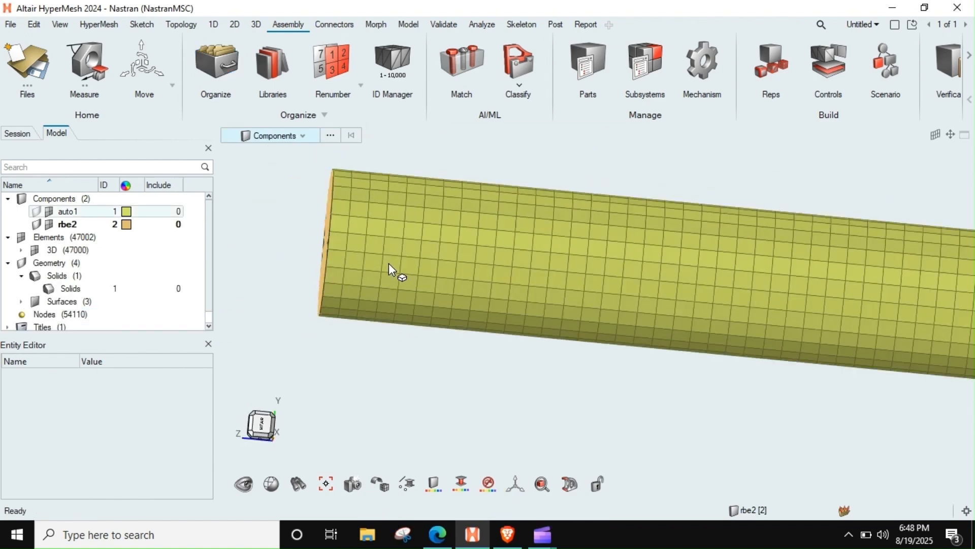
{"action": "key", "text": "Escape"}
{"action": "scroll", "coordinate": [395, 267], "scroll_direction": "down", "scroll_amount": 3}
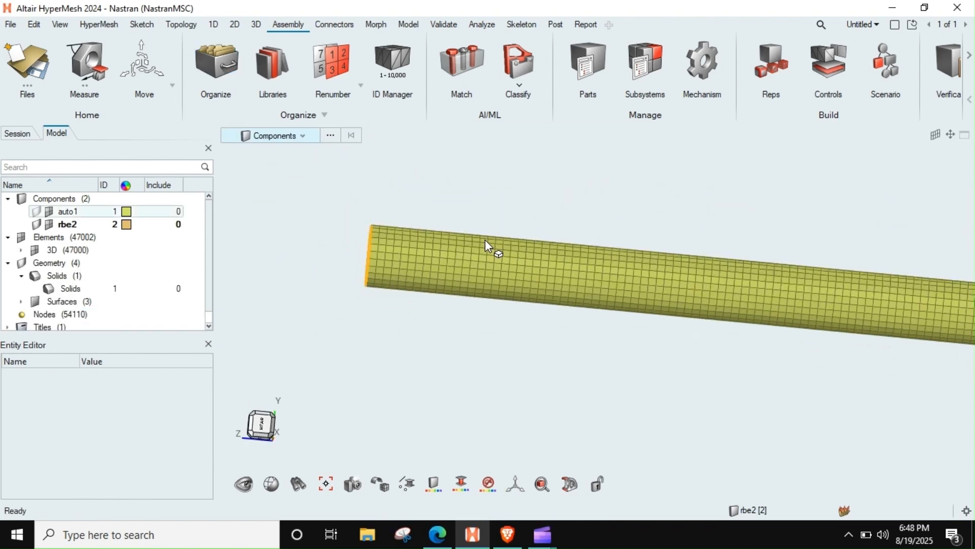
{"action": "left_click_drag", "start_coordinate": [339, 344], "coordinate": [326, 369]}
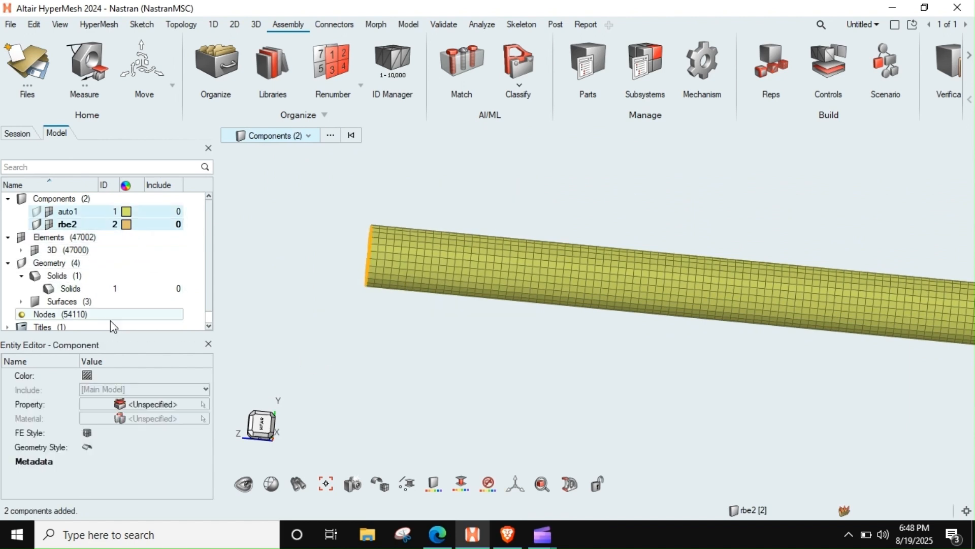
{"action": "left_click", "coordinate": [87, 375]}
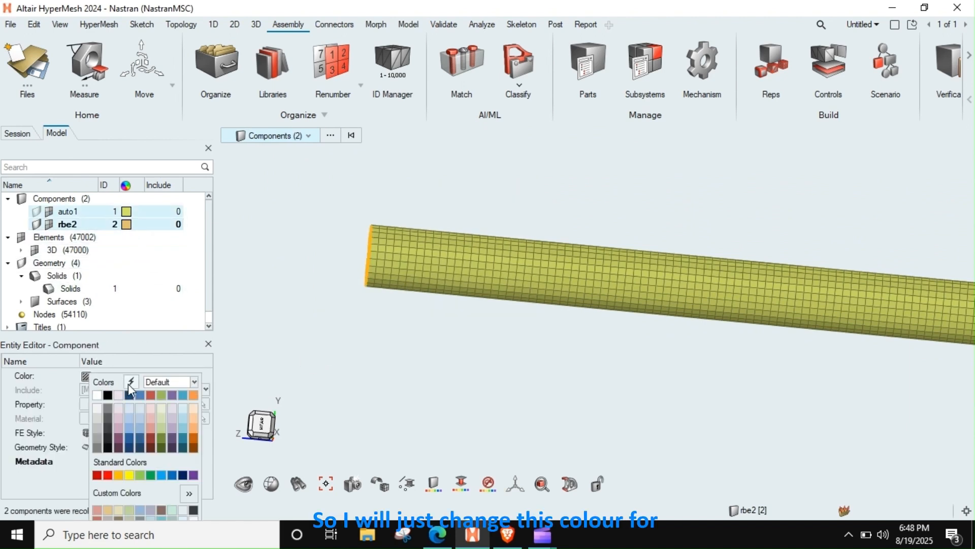
{"action": "left_click", "coordinate": [130, 394]}
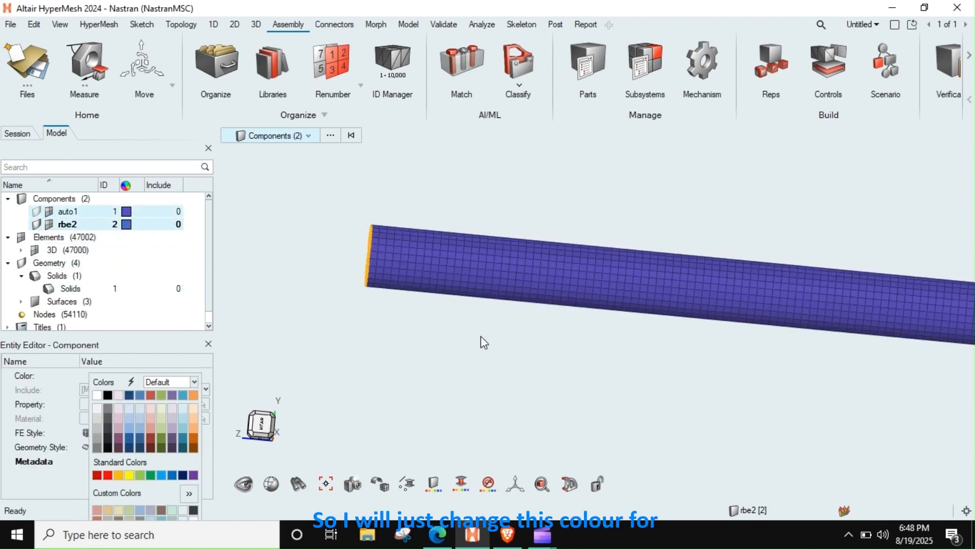
{"action": "left_click", "coordinate": [407, 359]}
{"action": "middle_click_drag", "start_coordinate": [480, 292], "coordinate": [469, 310]}
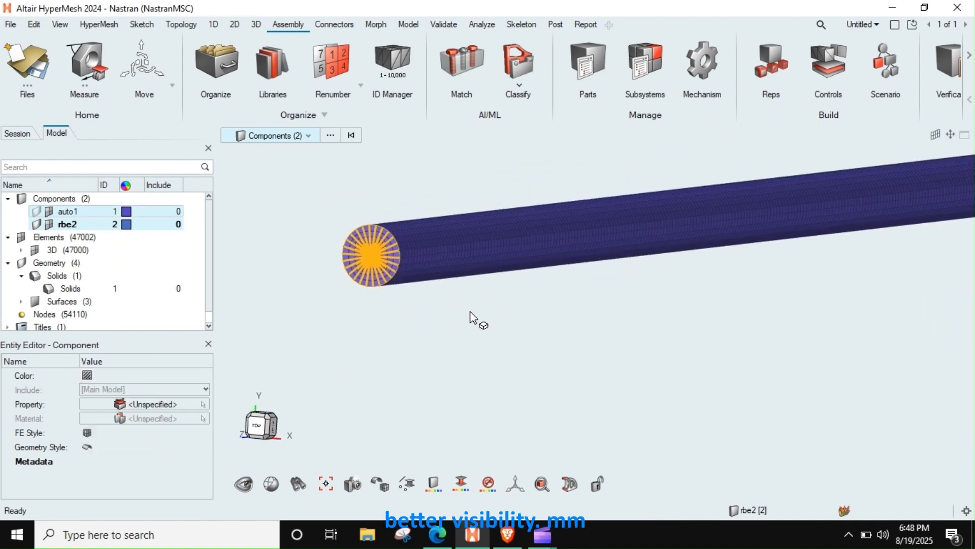
{"action": "left_click", "coordinate": [458, 316]}
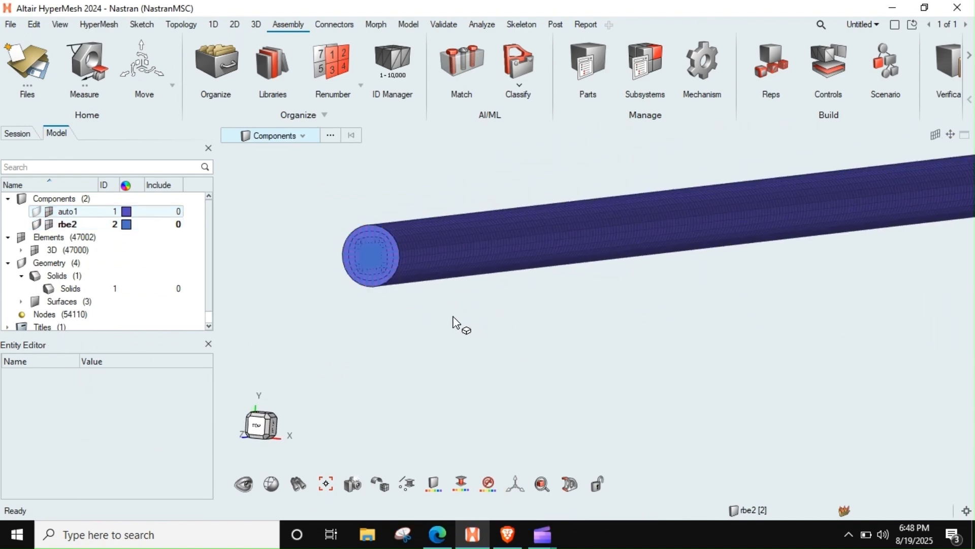
Step: Reapply automatic colouring to both components for better contrast and check the RBE2 against the mesh at the end face
{"action": "left_click", "coordinate": [67, 225]}
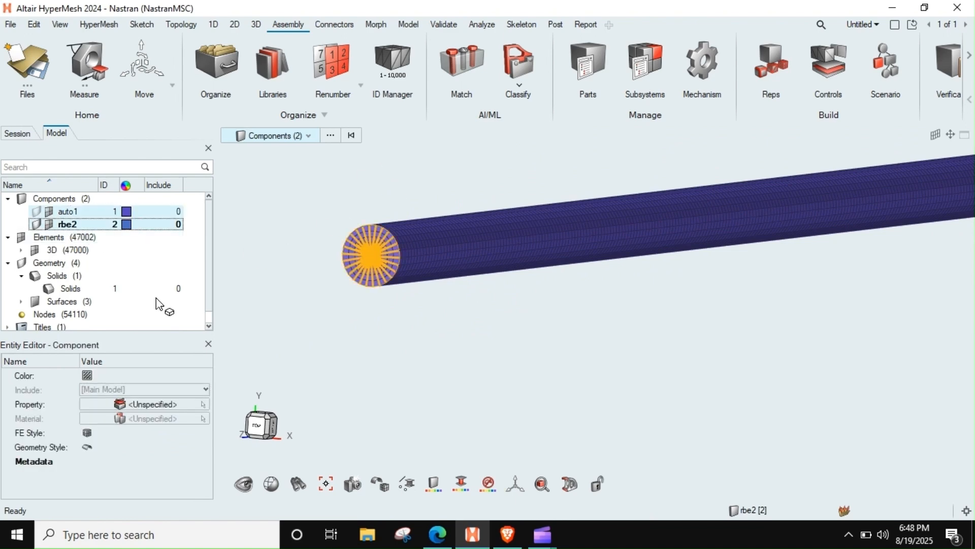
{"action": "left_click", "coordinate": [87, 376]}
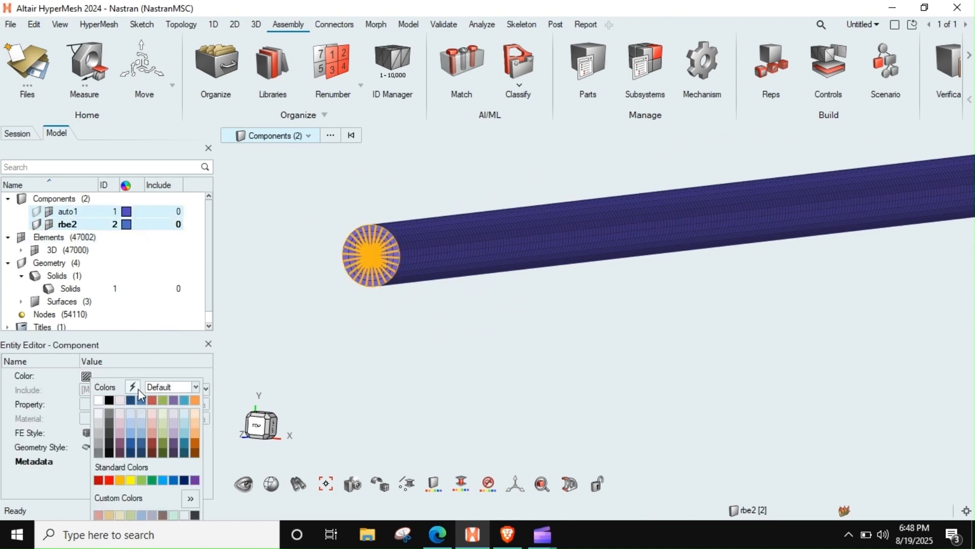
{"action": "left_click", "coordinate": [138, 389]}
{"action": "left_click", "coordinate": [443, 329]}
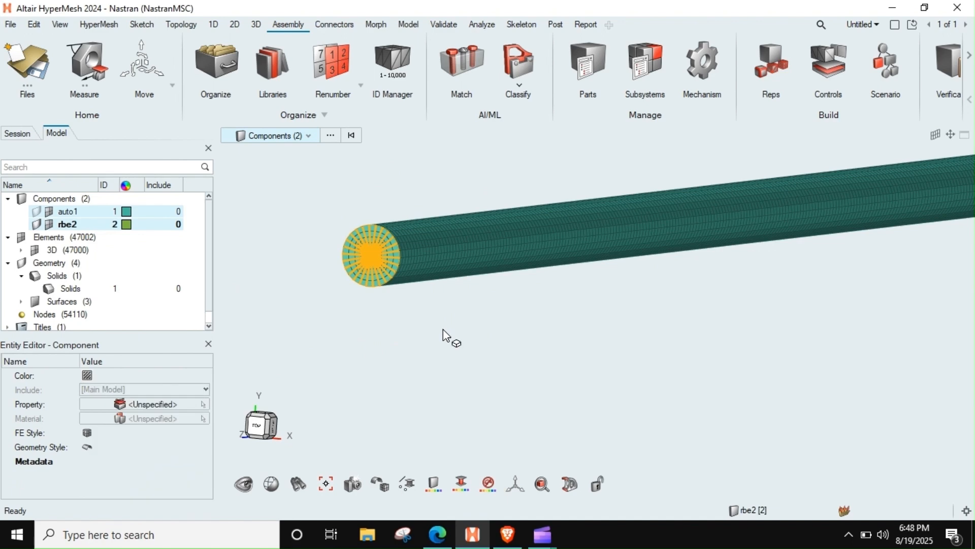
{"action": "left_click", "coordinate": [337, 239]}
{"action": "middle_click_drag", "start_coordinate": [373, 228], "coordinate": [323, 233]}
{"action": "scroll", "coordinate": [403, 236], "scroll_direction": "up", "scroll_amount": 3}
{"action": "scroll", "coordinate": [403, 235], "scroll_direction": "up", "scroll_amount": 1}
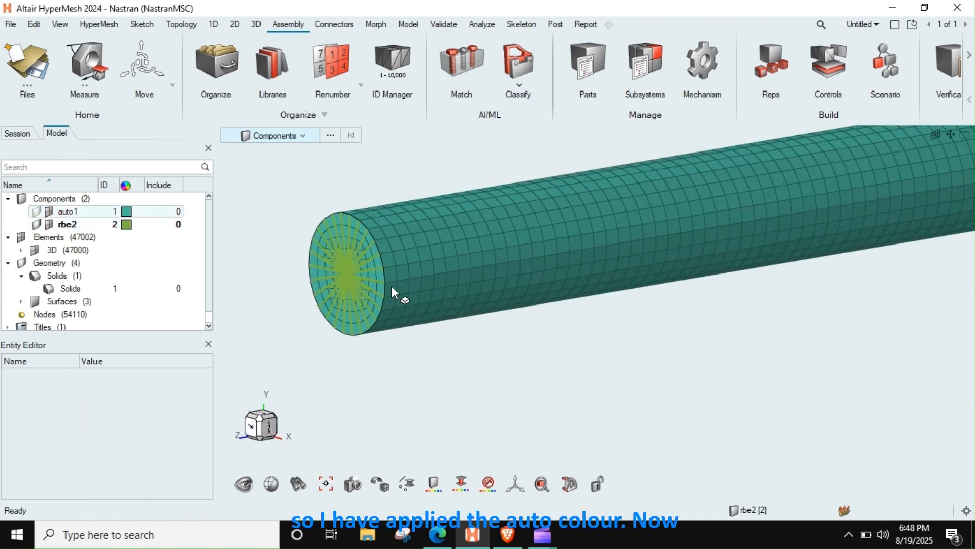
{"action": "scroll", "coordinate": [389, 282], "scroll_direction": "up", "scroll_amount": 3}
{"action": "scroll", "coordinate": [388, 279], "scroll_direction": "down", "scroll_amount": 3}
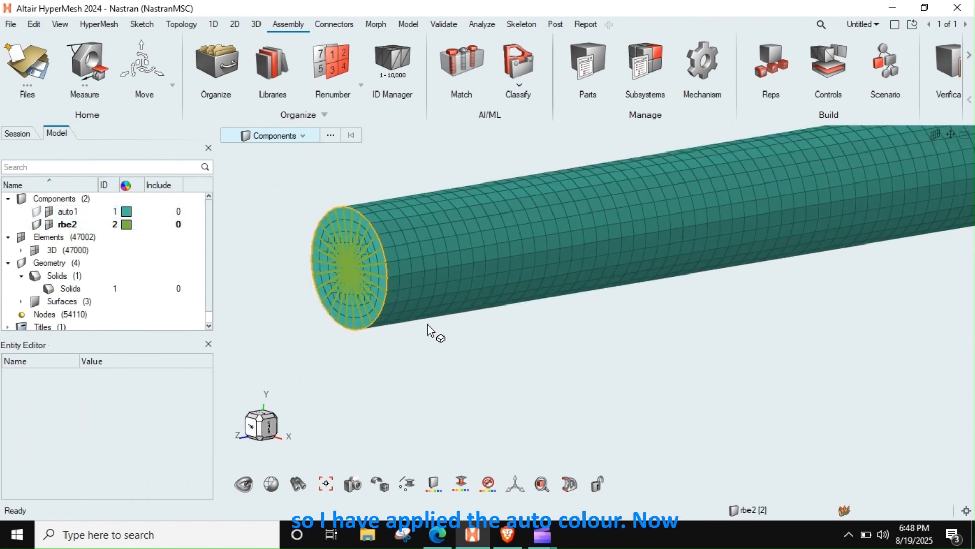
{"action": "scroll", "coordinate": [427, 324], "scroll_direction": "down", "scroll_amount": 2}
Step: Collapse the Elements, Components and Geometry branches of the model tree
{"action": "left_click", "coordinate": [57, 275]}
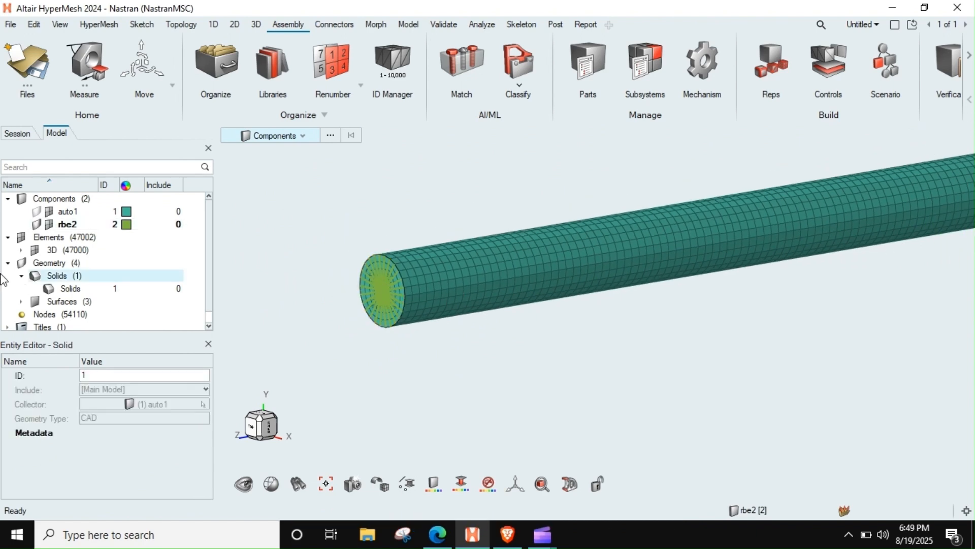
{"action": "left_click", "coordinate": [8, 236]}
{"action": "left_click", "coordinate": [7, 198]}
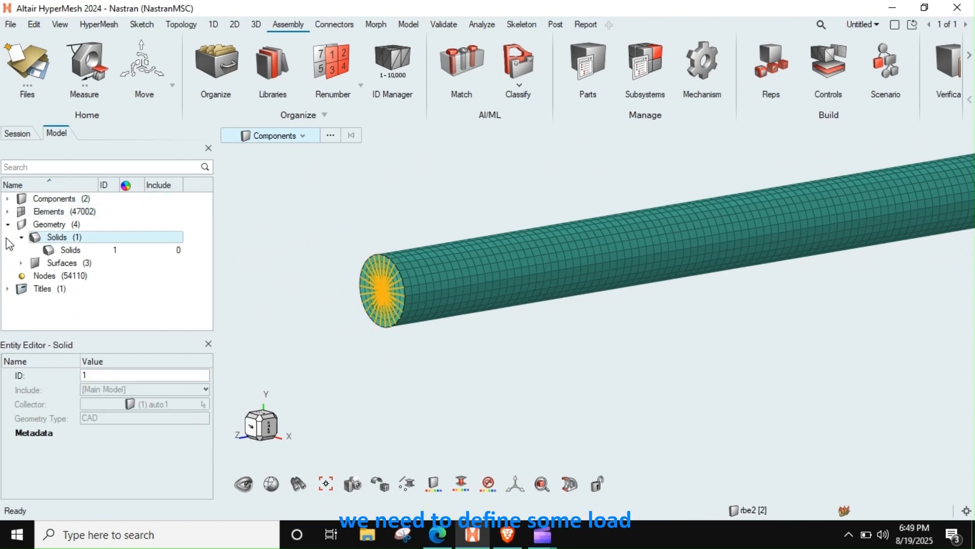
{"action": "left_click", "coordinate": [7, 224]}
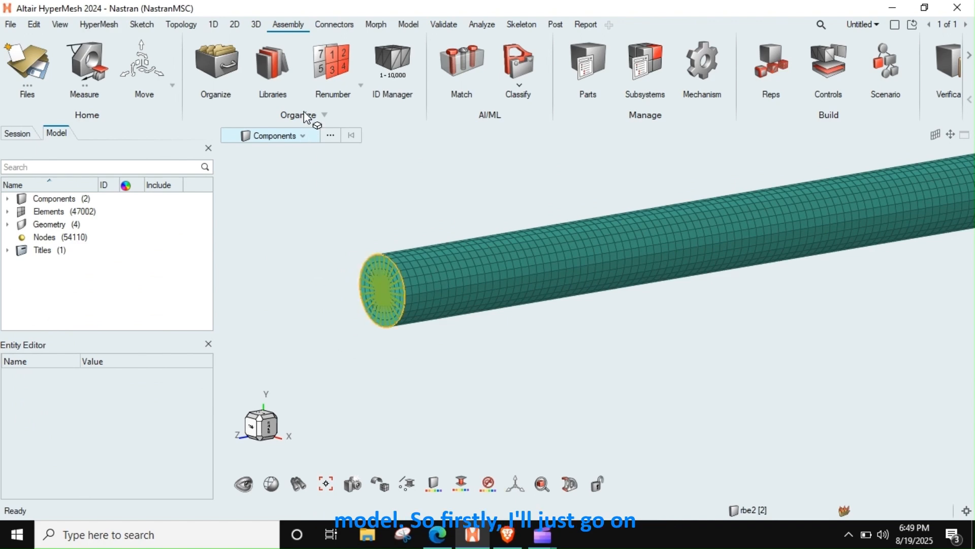
Step: Create a load collector named fix
{"action": "right_click", "coordinate": [48, 277]}
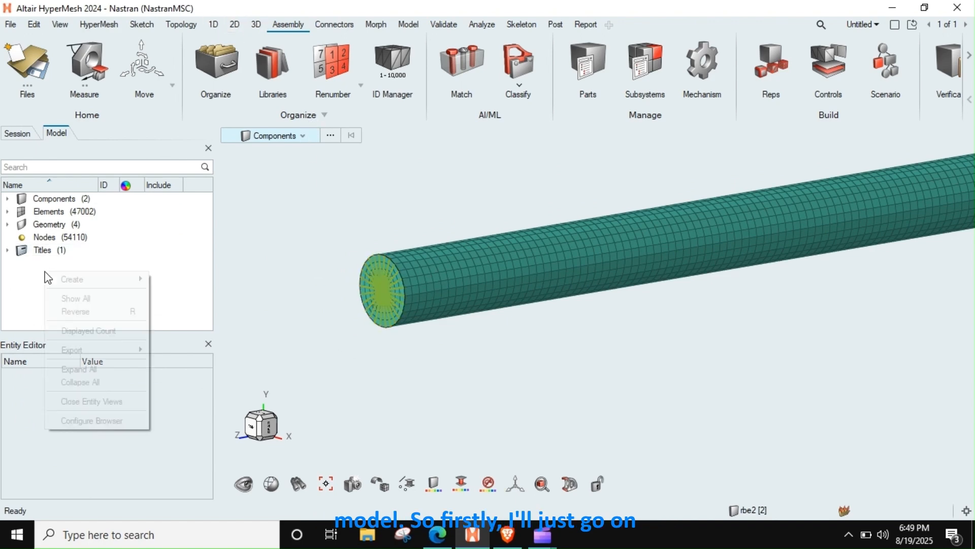
{"action": "mouse_move", "coordinate": [89, 280]}
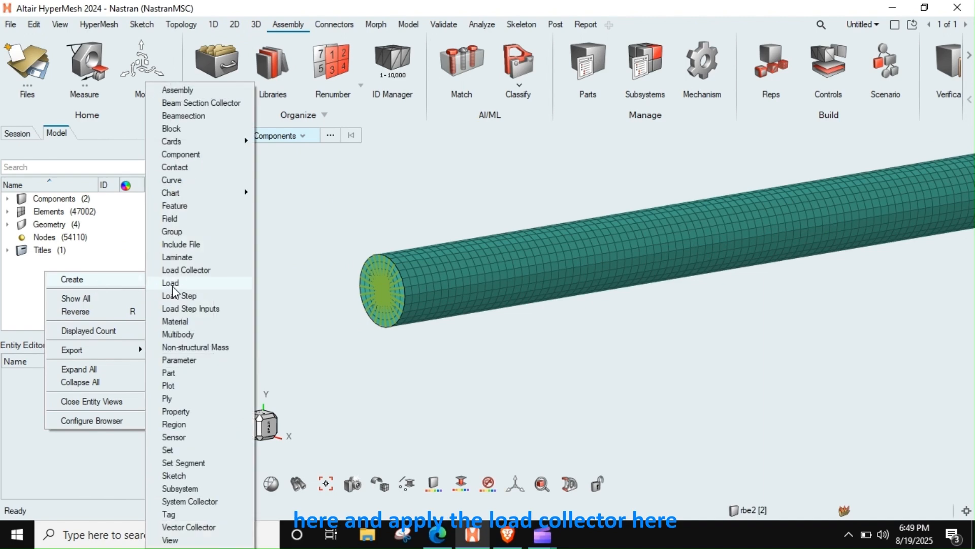
{"action": "left_click", "coordinate": [183, 272]}
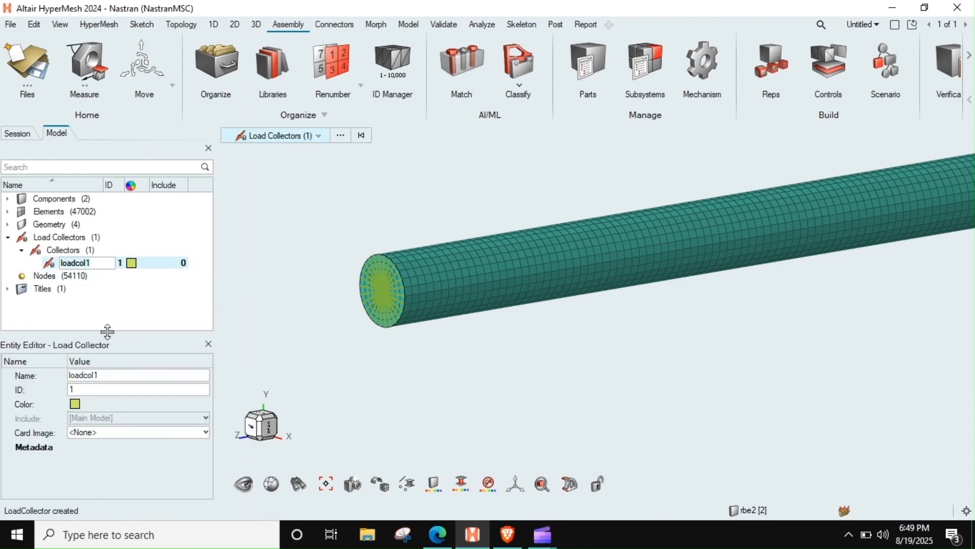
{"action": "left_click", "coordinate": [112, 374]}
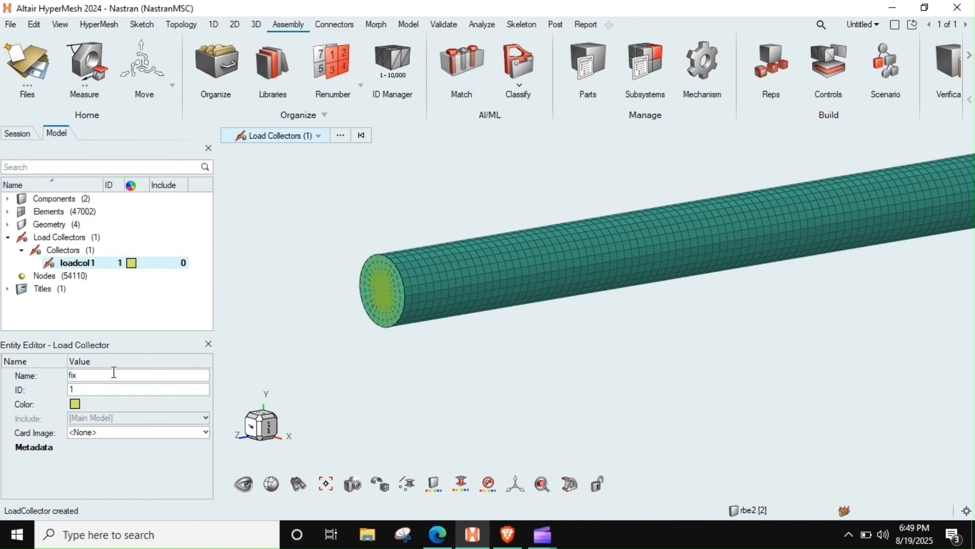
{"action": "key", "text": "Return"}
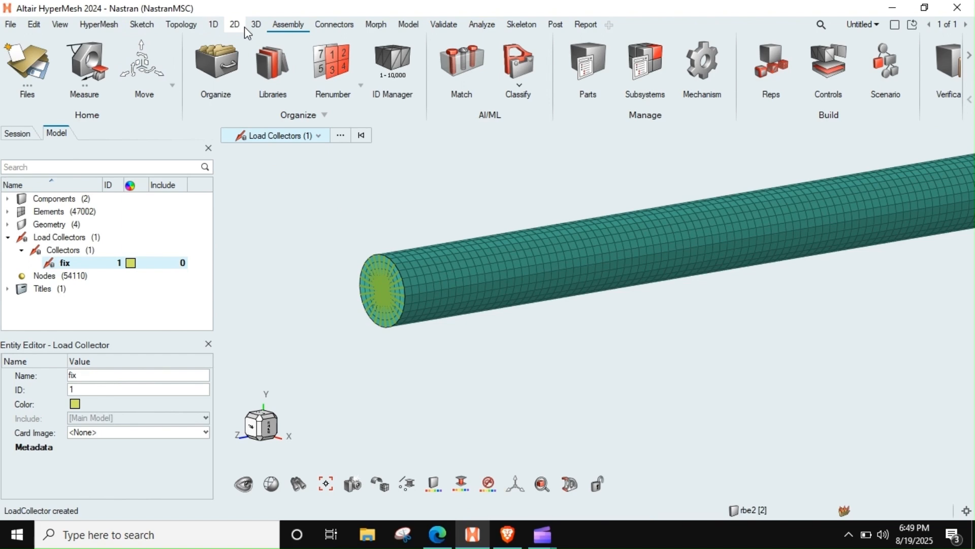
Step: Create an SPC constraint on the RBE2 centre node at the bar's end face, with DOF1 to DOF6 fixed at 0
{"action": "left_click", "coordinate": [444, 24]}
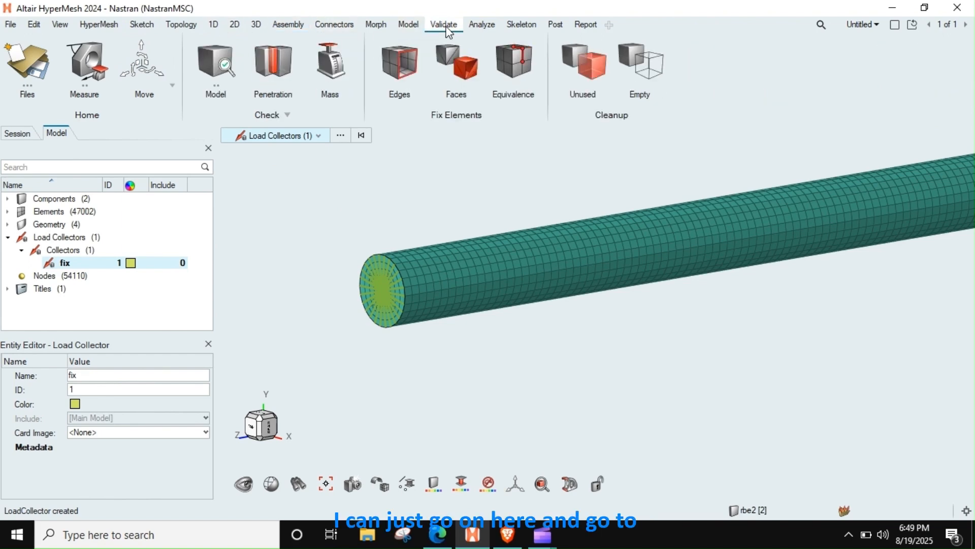
{"action": "left_click", "coordinate": [473, 28]}
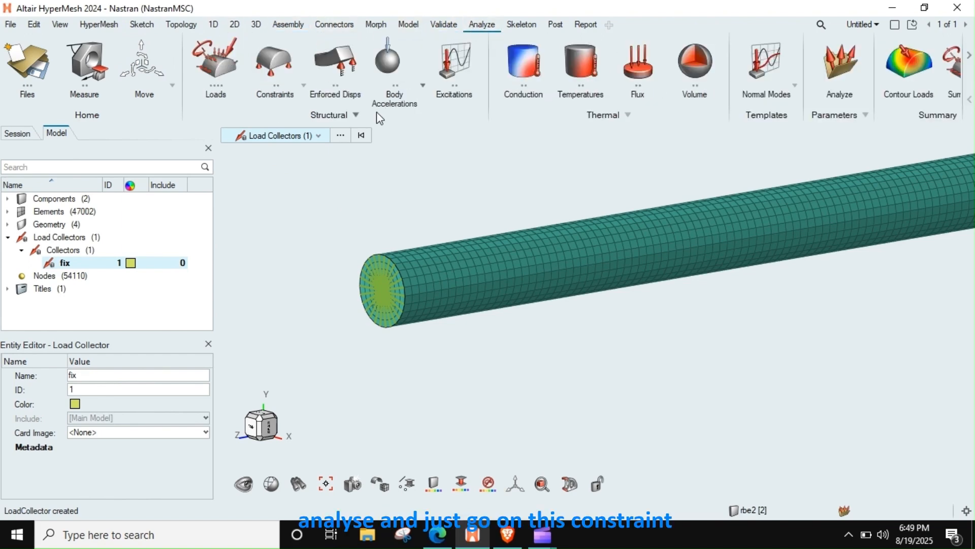
{"action": "left_click", "coordinate": [270, 60]}
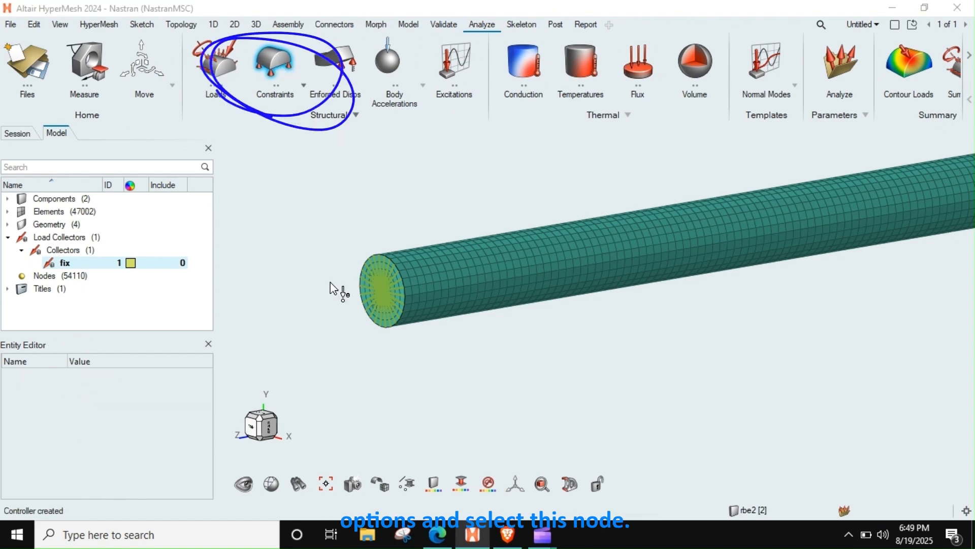
{"action": "right_click_drag", "start_coordinate": [621, 295], "coordinate": [822, 315]}
{"action": "scroll", "coordinate": [545, 322], "scroll_direction": "up", "scroll_amount": 8}
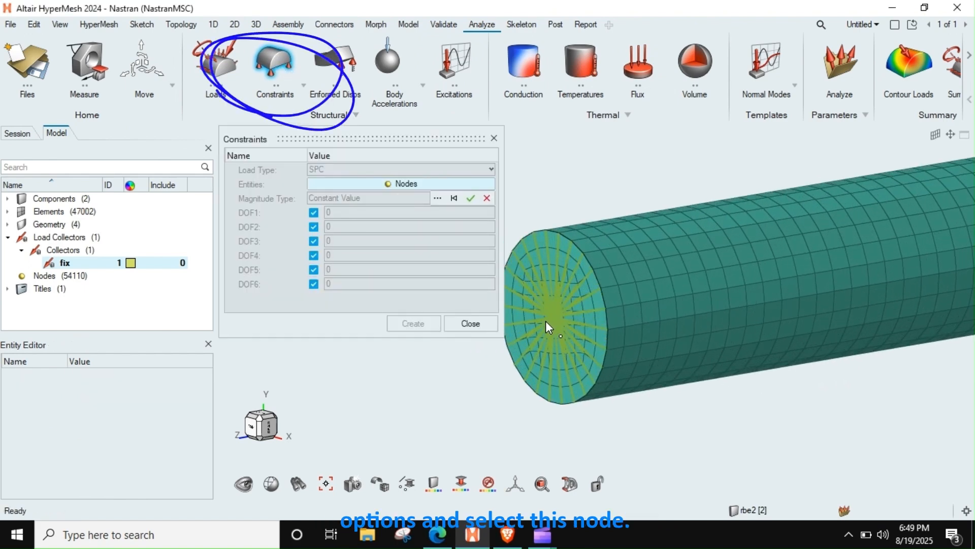
{"action": "scroll", "coordinate": [582, 294], "scroll_direction": "up", "scroll_amount": 3}
{"action": "left_click", "coordinate": [588, 297]}
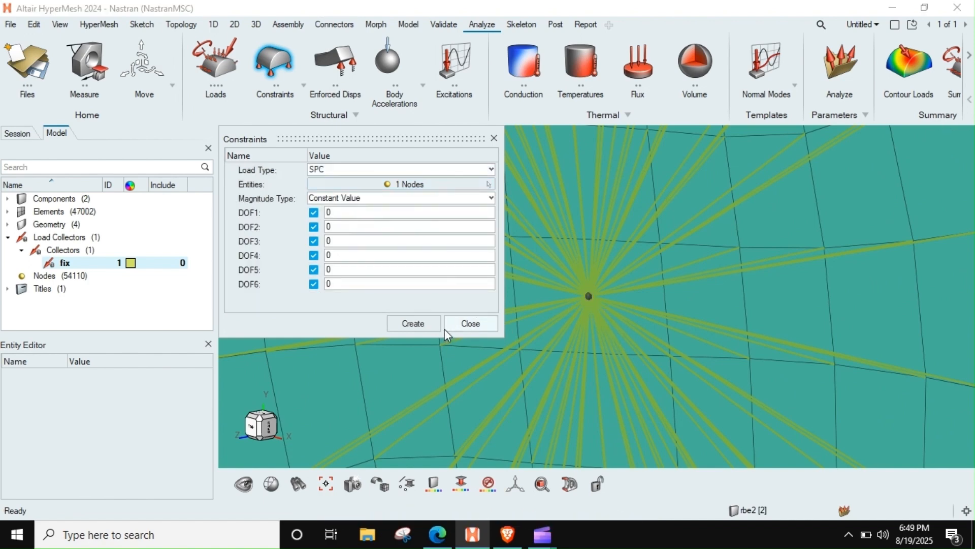
{"action": "left_click", "coordinate": [409, 325]}
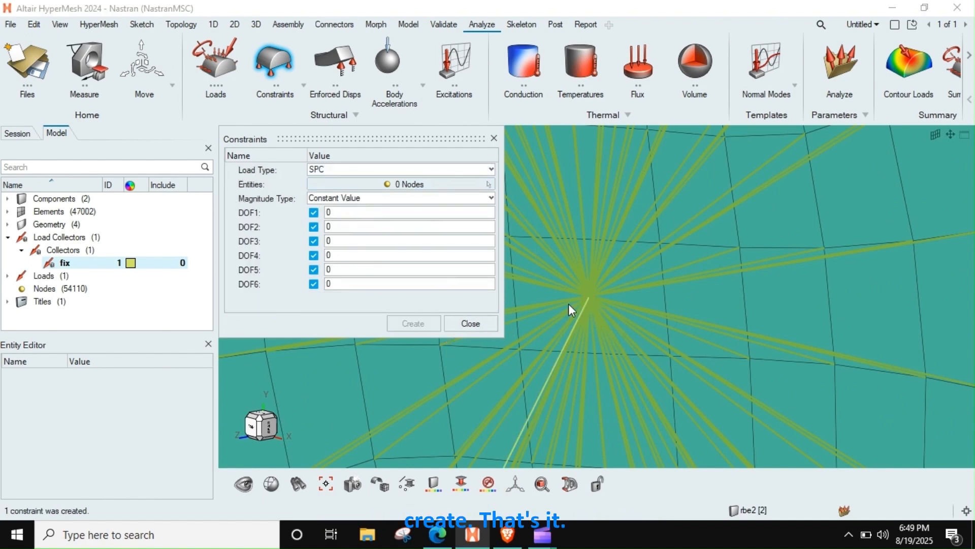
{"action": "left_click", "coordinate": [468, 323]}
{"action": "scroll", "coordinate": [574, 288], "scroll_direction": "down", "scroll_amount": 5}
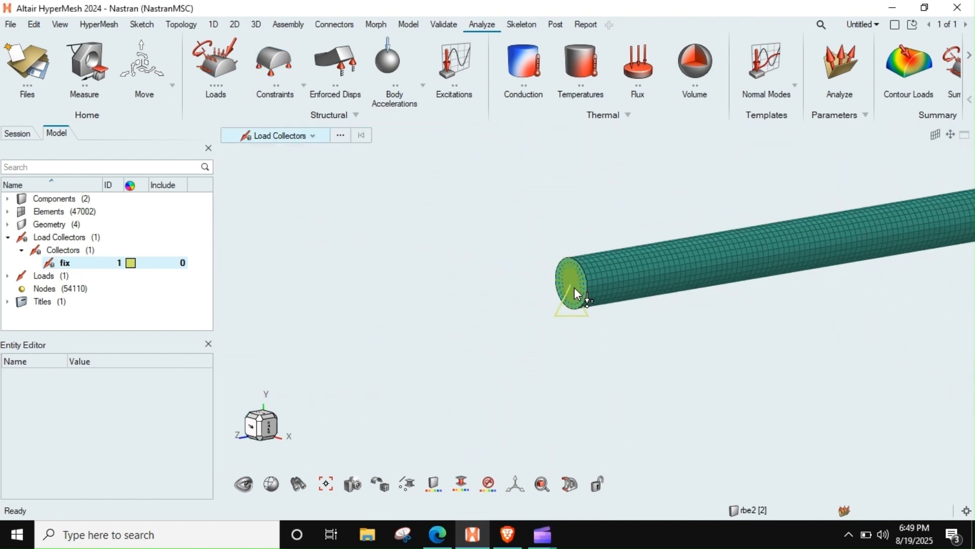
Step: Examine the constraint symbol at the fixed end and display load text labels to check its constrained degrees of freedom
{"action": "left_click_drag", "start_coordinate": [577, 293], "coordinate": [581, 322], "text": "ctrl"}
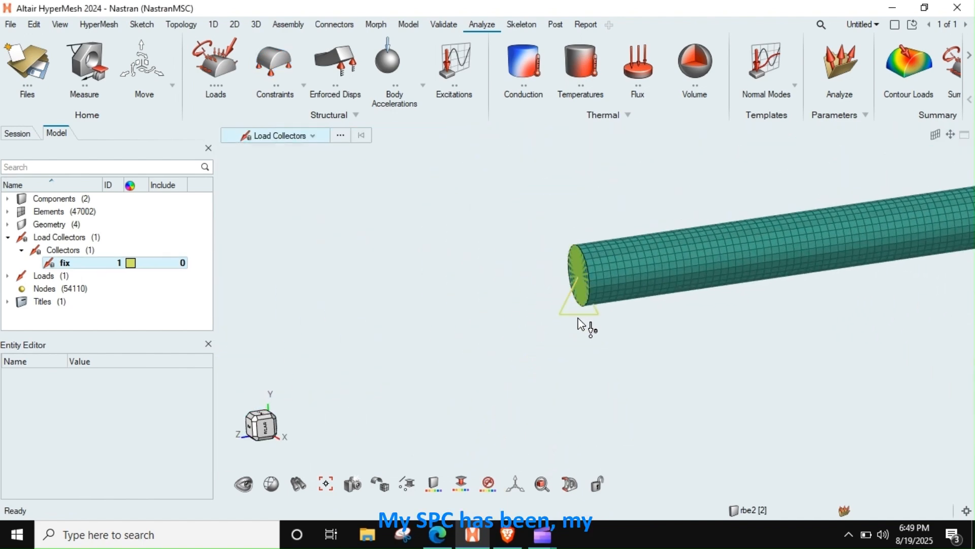
{"action": "scroll", "coordinate": [578, 318], "scroll_direction": "up", "scroll_amount": 3}
{"action": "right_click_drag", "start_coordinate": [609, 305], "coordinate": [513, 329]}
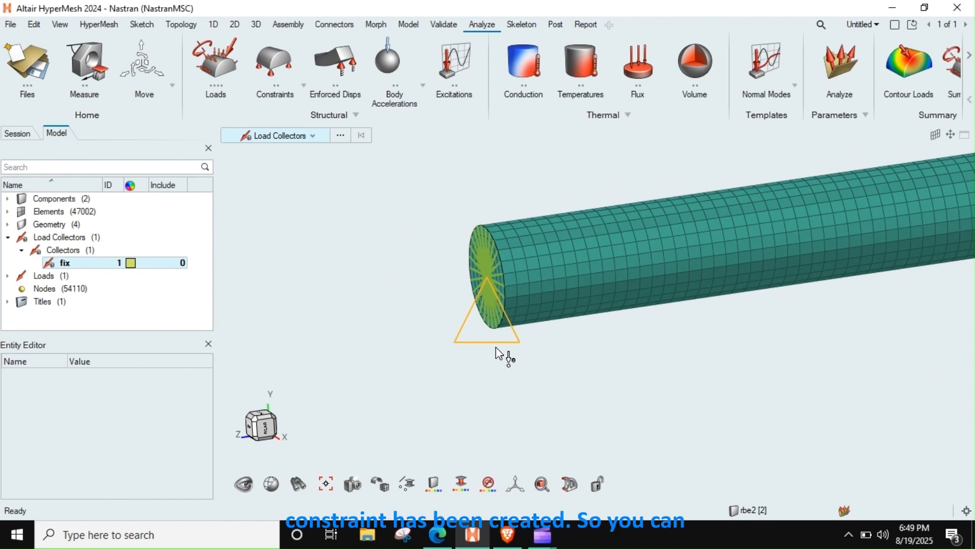
{"action": "left_click", "coordinate": [461, 482]}
{"action": "left_click", "coordinate": [434, 489]}
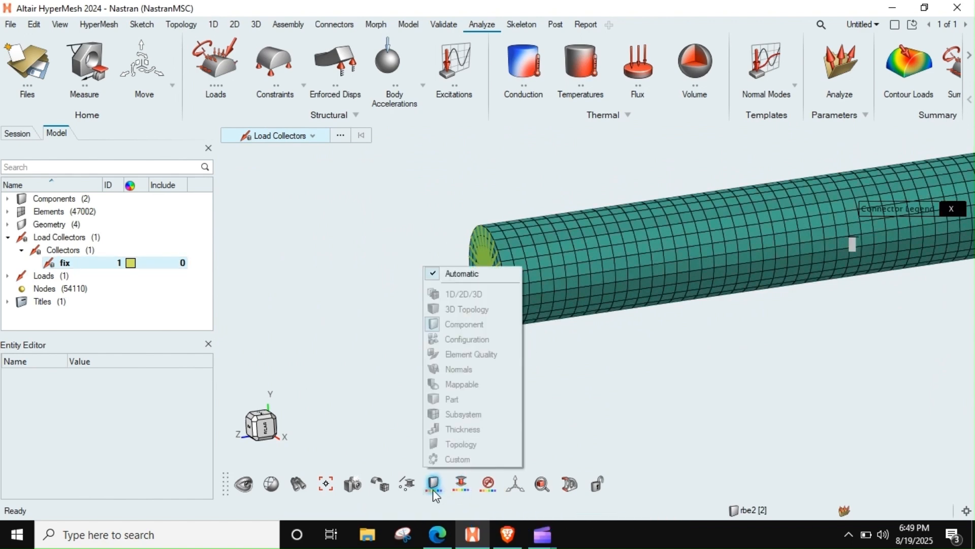
{"action": "left_click", "coordinate": [491, 483]}
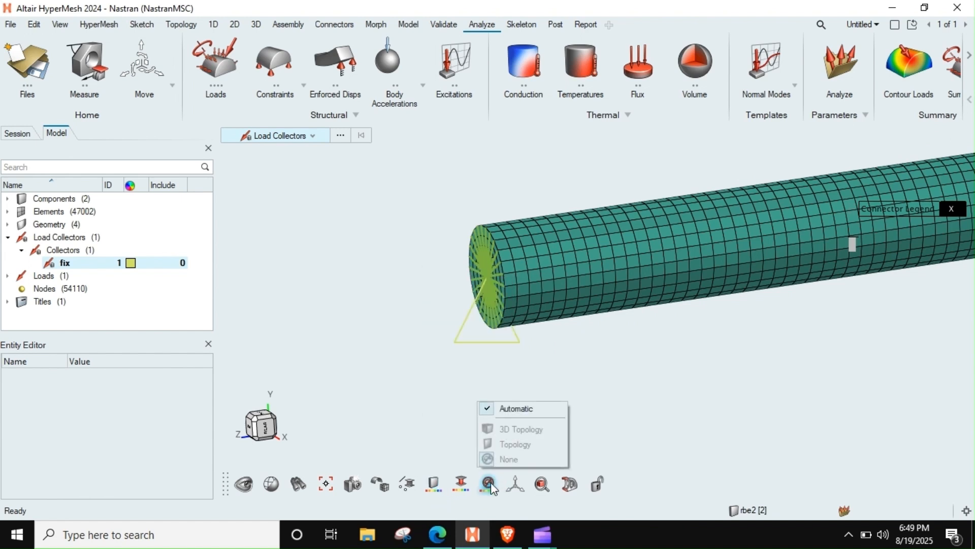
{"action": "left_click", "coordinate": [408, 485]}
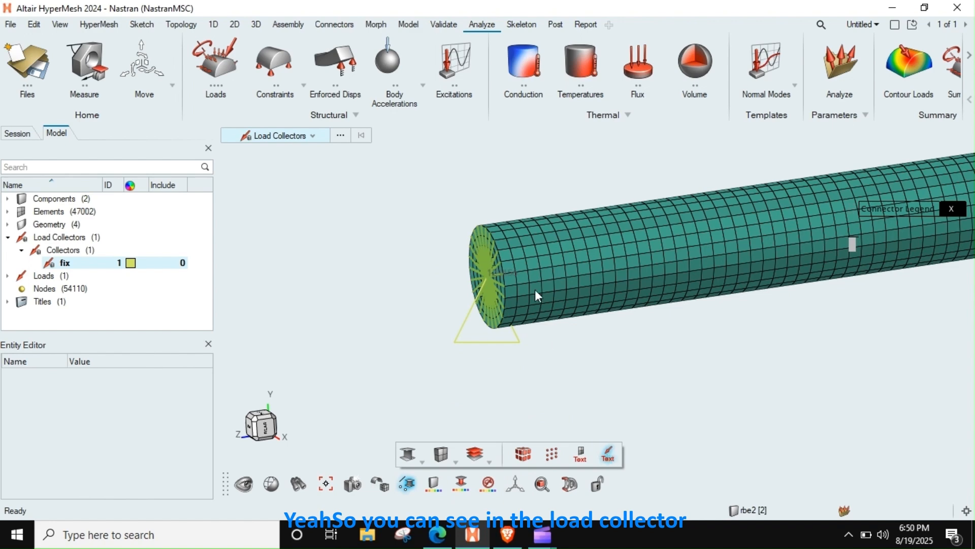
{"action": "right_click_drag", "start_coordinate": [525, 290], "coordinate": [466, 307]}
{"action": "middle_click_drag", "start_coordinate": [465, 305], "coordinate": [494, 306]}
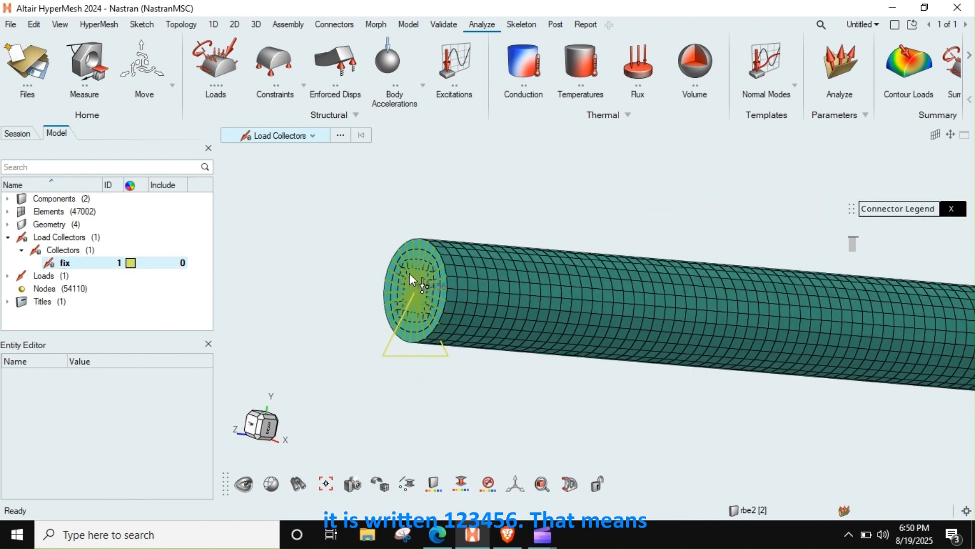
{"action": "scroll", "coordinate": [420, 293], "scroll_direction": "down", "scroll_amount": 3}
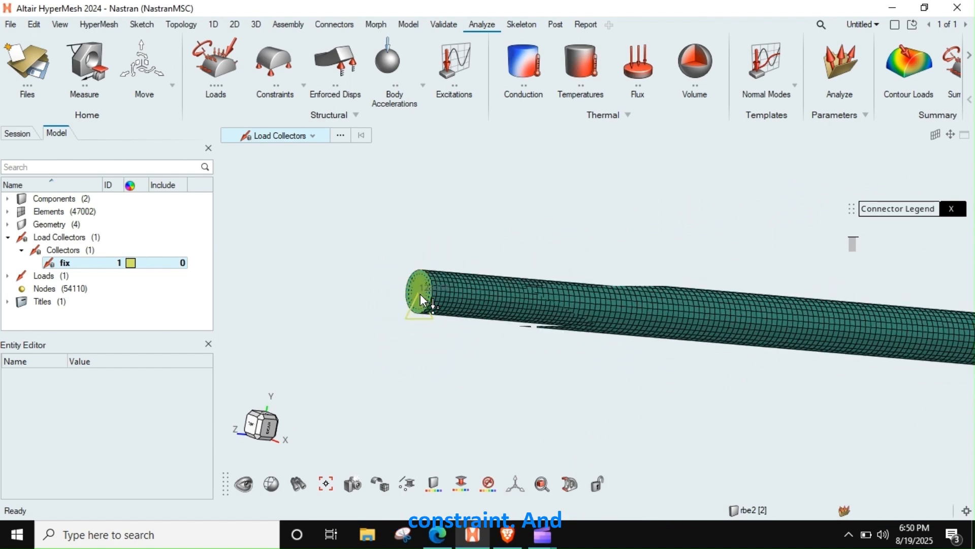
Step: Create a second load collector alongside fix, keeping its default name
{"action": "middle_click_drag", "start_coordinate": [626, 331], "coordinate": [416, 376]}
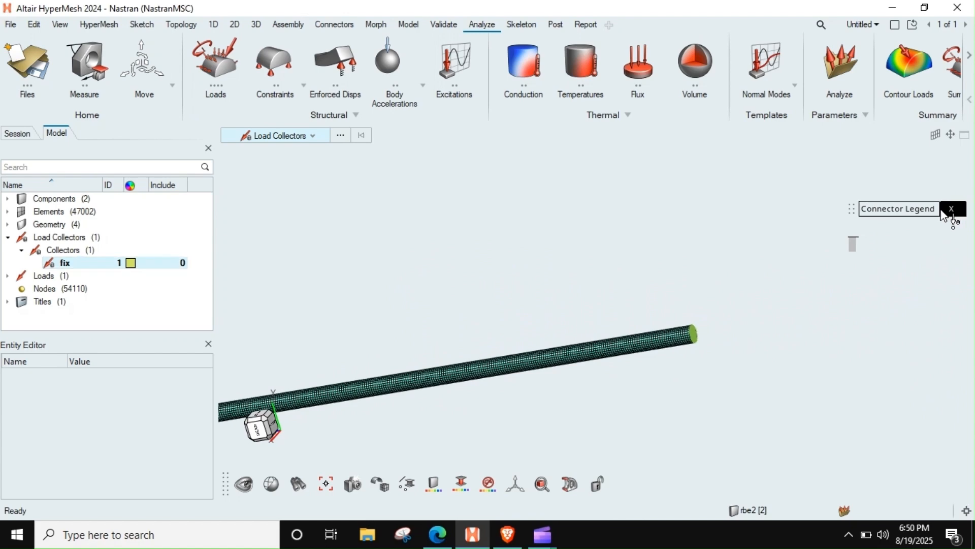
{"action": "scroll", "coordinate": [675, 336], "scroll_direction": "up", "scroll_amount": 5}
{"action": "scroll", "coordinate": [676, 327], "scroll_direction": "up", "scroll_amount": 4}
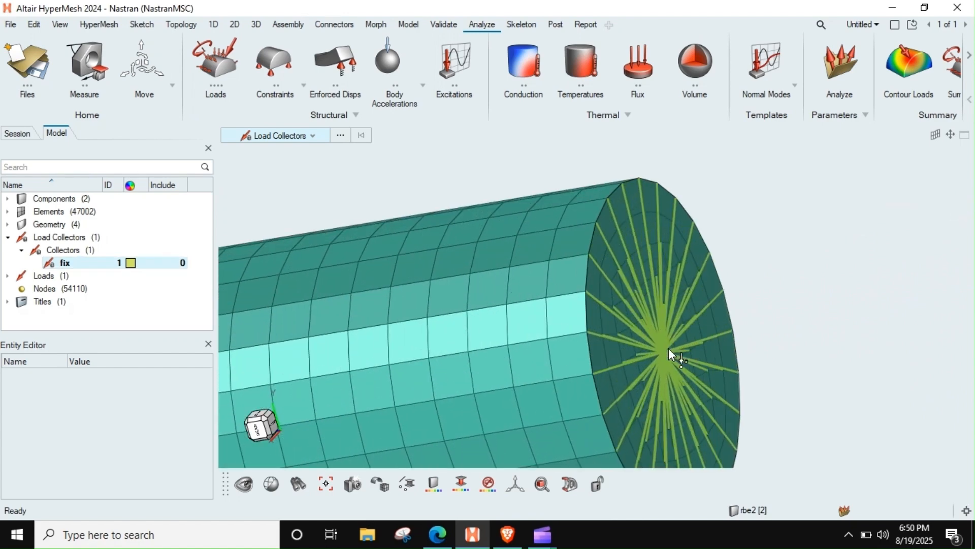
{"action": "scroll", "coordinate": [663, 351], "scroll_direction": "down", "scroll_amount": 4}
{"action": "right_click_drag", "start_coordinate": [658, 355], "coordinate": [656, 331]}
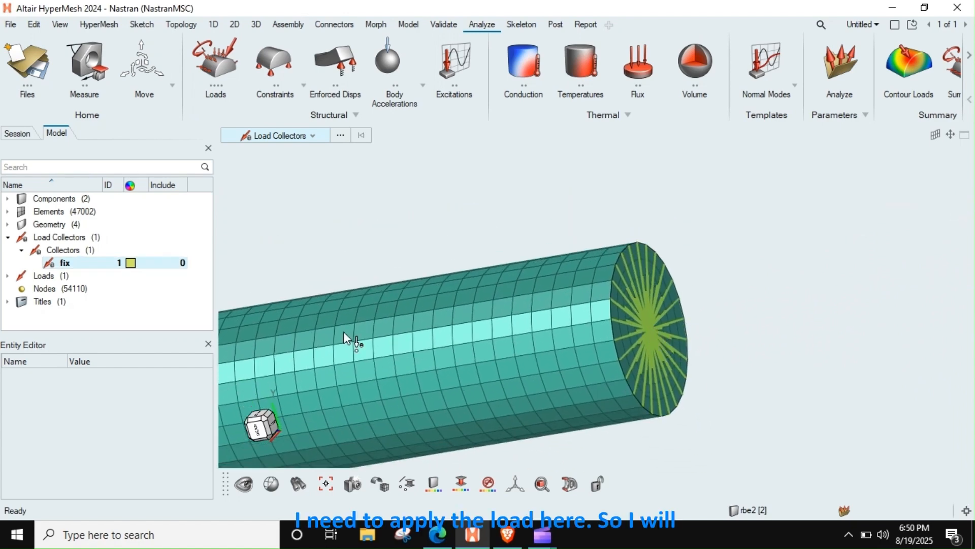
{"action": "right_click", "coordinate": [66, 262]}
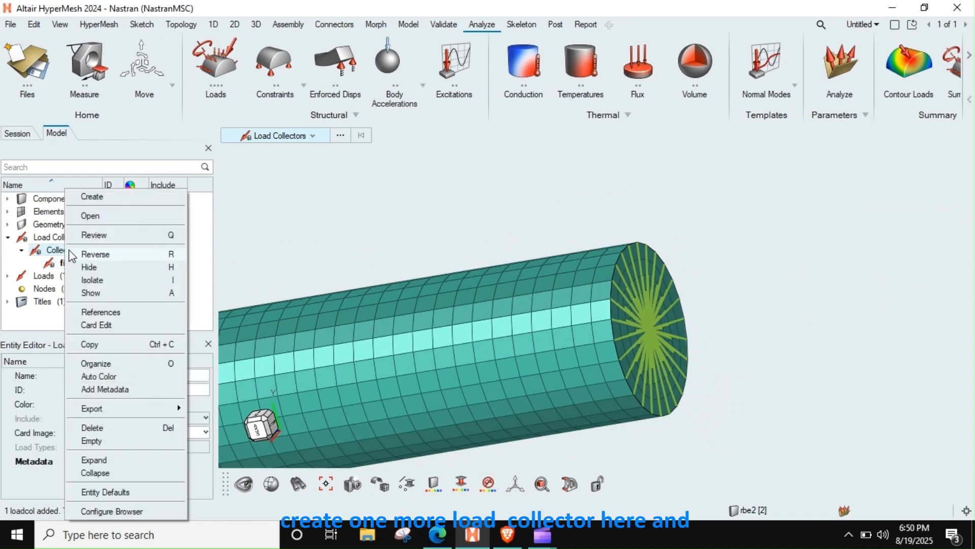
{"action": "left_click", "coordinate": [99, 199]}
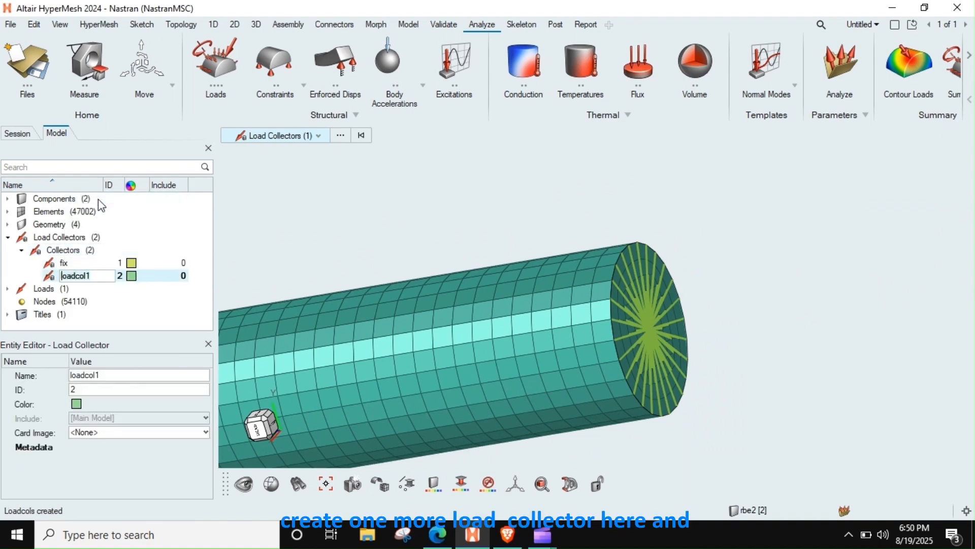
{"action": "left_click", "coordinate": [375, 268]}
Step: Start a force on the RBE2 centre node at the bar's free end and set its magnitude type to Constant Components
{"action": "right_click_drag", "start_coordinate": [493, 324], "coordinate": [465, 300]}
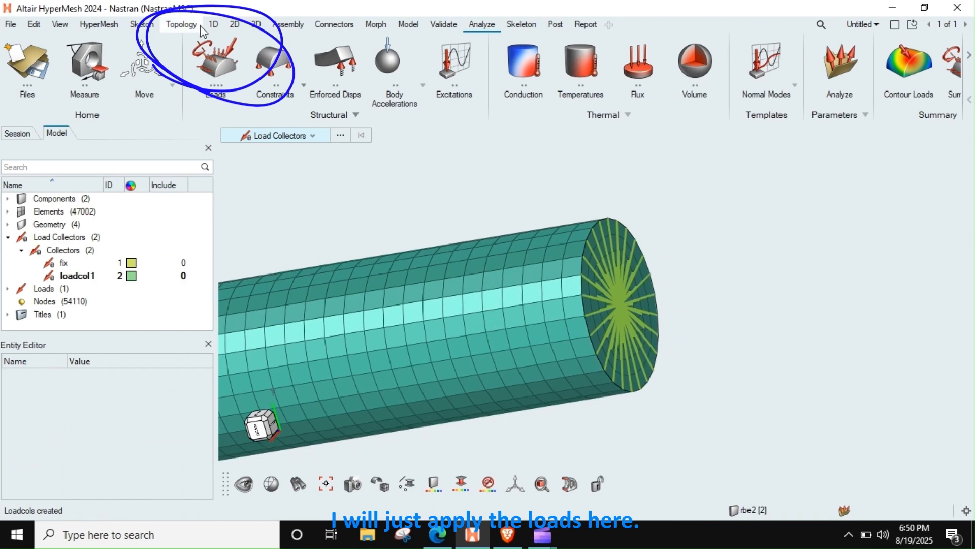
{"action": "left_click", "coordinate": [234, 48]}
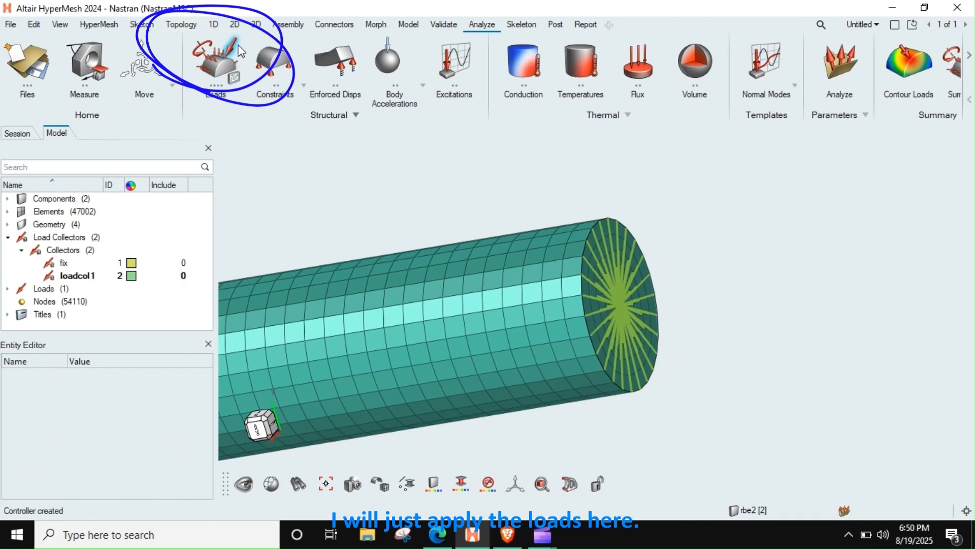
{"action": "scroll", "coordinate": [633, 306], "scroll_direction": "up", "scroll_amount": 3}
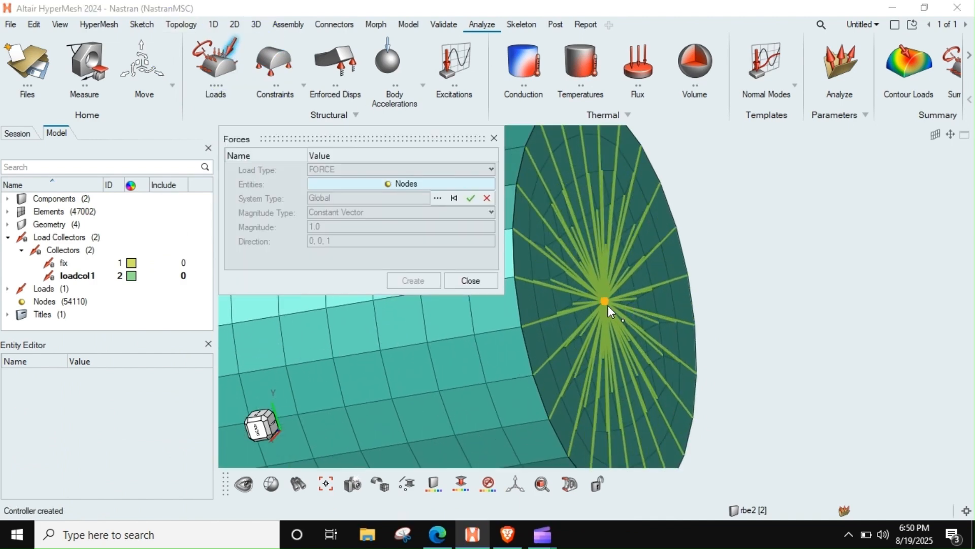
{"action": "left_click", "coordinate": [607, 304]}
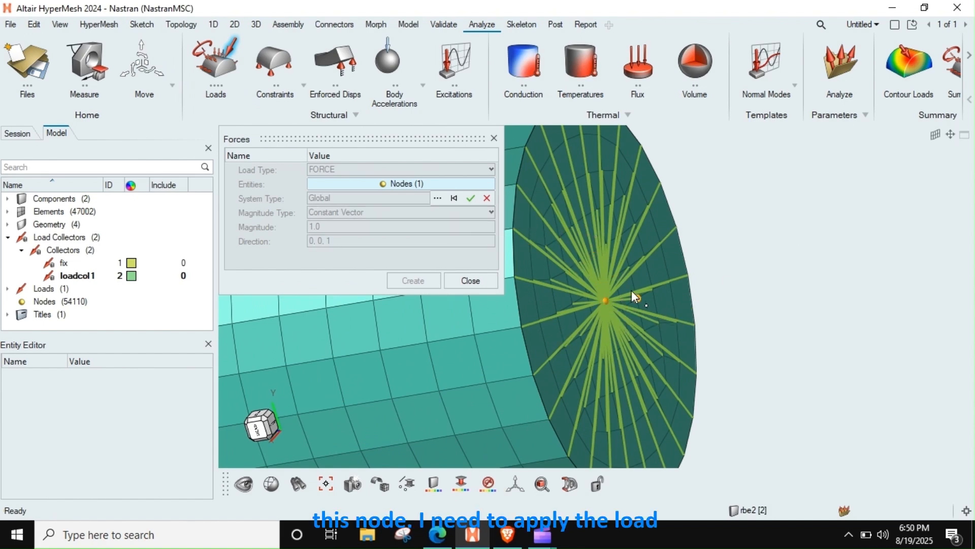
{"action": "left_click", "coordinate": [468, 198]}
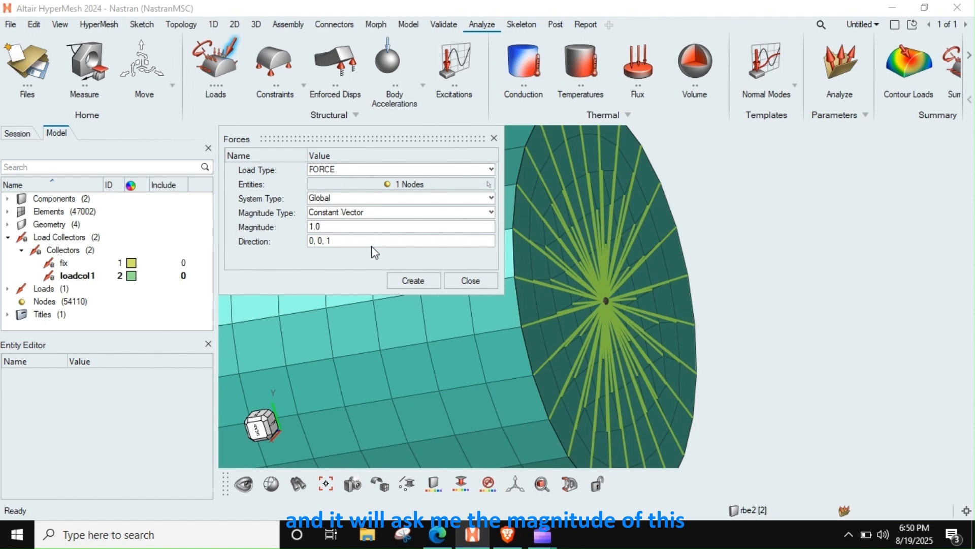
{"action": "left_click", "coordinate": [335, 213]}
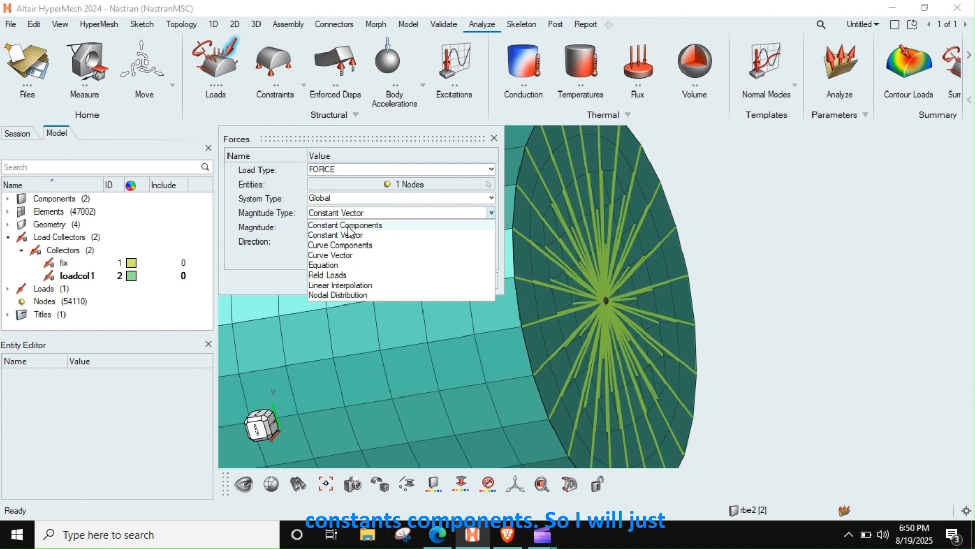
{"action": "left_click", "coordinate": [348, 226]}
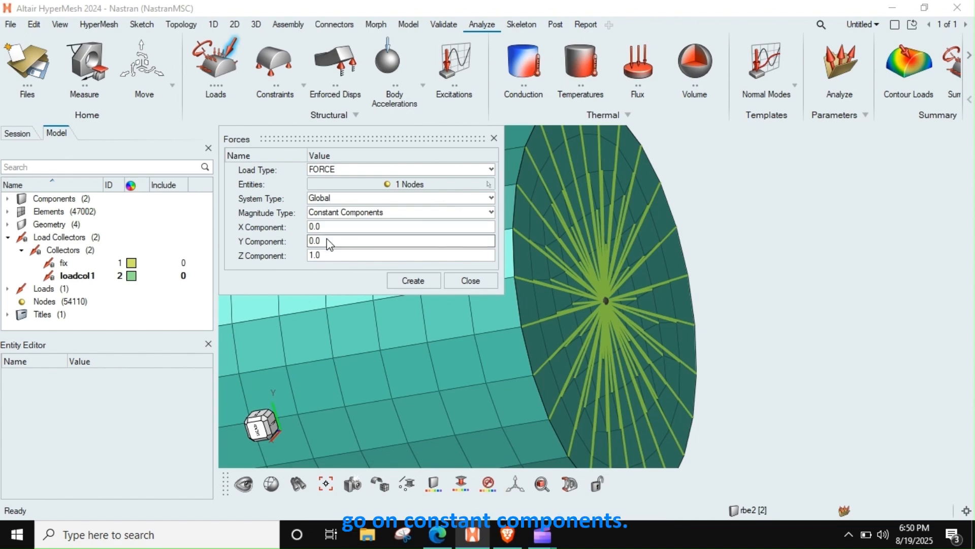
Step: Check the bar's orientation against the global axes and set the force's Z component to -1000
{"action": "scroll", "coordinate": [629, 352], "scroll_direction": "down", "scroll_amount": 5}
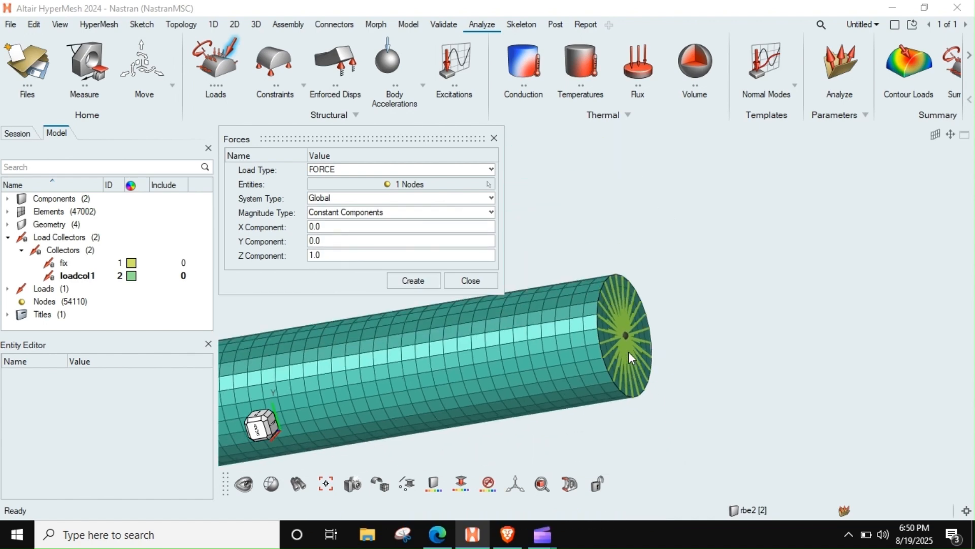
{"action": "left_click_drag", "start_coordinate": [628, 352], "coordinate": [654, 369], "text": "ctrl"}
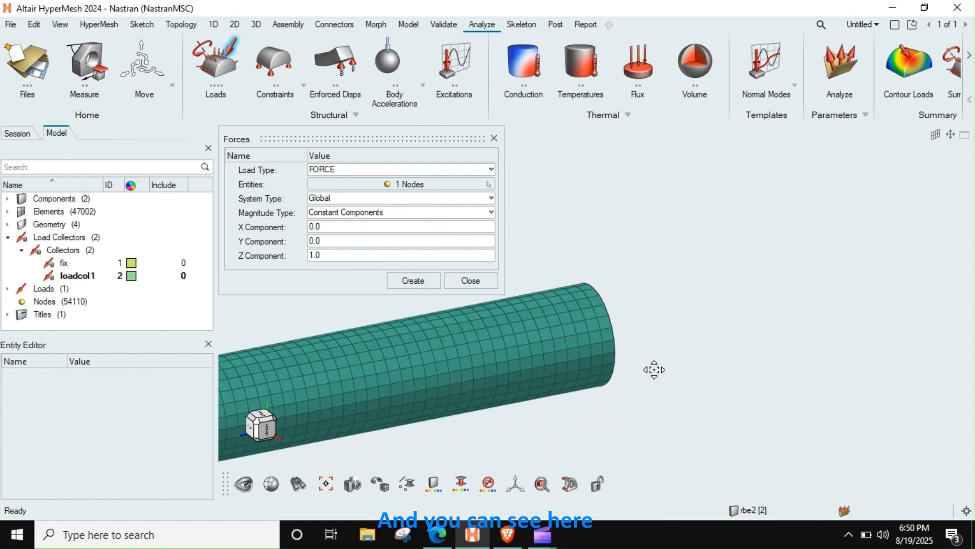
{"action": "right_click_drag", "start_coordinate": [654, 369], "coordinate": [835, 336]}
{"action": "scroll", "coordinate": [734, 348], "scroll_direction": "down", "scroll_amount": 9}
{"action": "right_click_drag", "start_coordinate": [508, 394], "coordinate": [601, 397]}
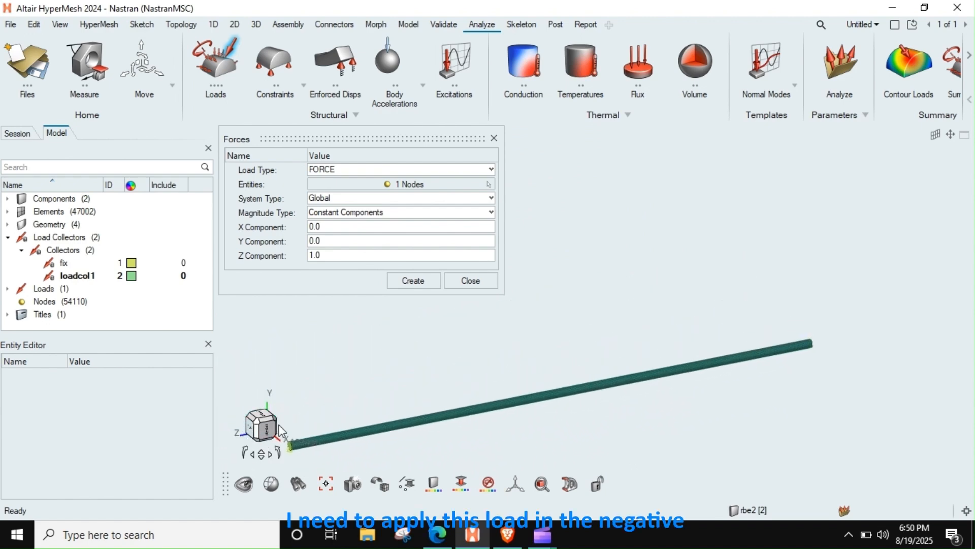
{"action": "left_click", "coordinate": [338, 255]}
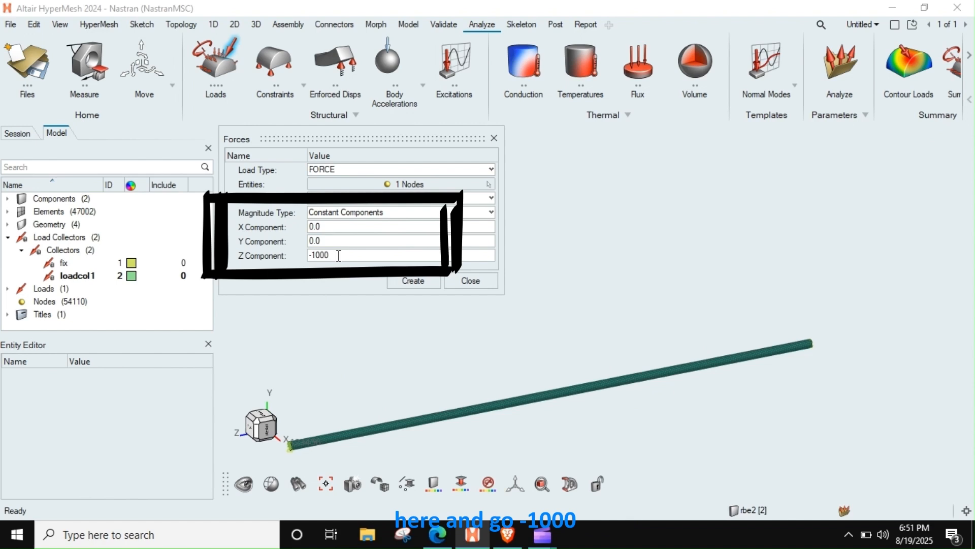
Step: Create the force with Z component -1000 on the free-end node, finish the force definition and inspect its arrow on the bar
{"action": "left_click", "coordinate": [413, 280]}
{"action": "scroll", "coordinate": [661, 336], "scroll_direction": "down", "scroll_amount": 3}
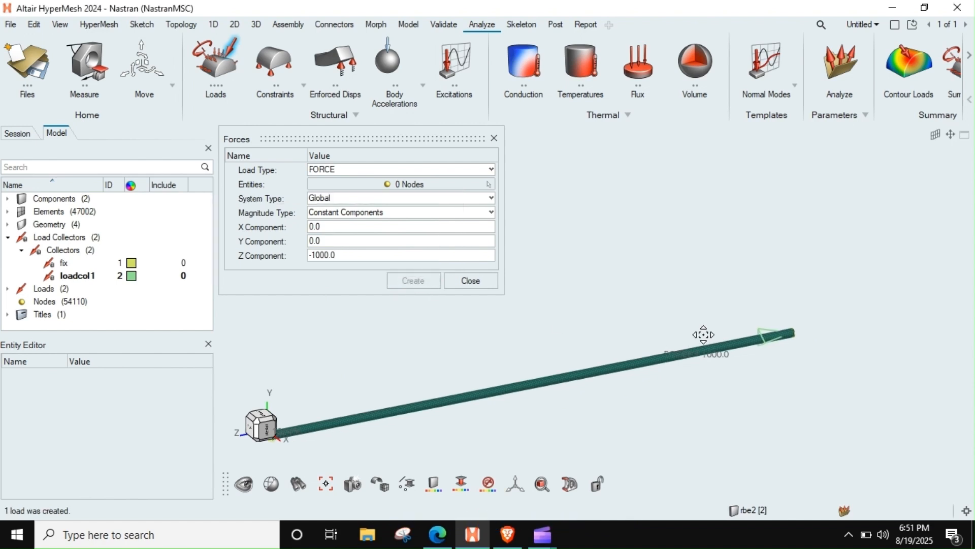
{"action": "left_click", "coordinate": [470, 280]}
{"action": "left_click_drag", "start_coordinate": [616, 321], "coordinate": [621, 333], "text": "ctrl"}
{"action": "middle_click_drag", "start_coordinate": [620, 333], "coordinate": [623, 334]}
{"action": "scroll", "coordinate": [727, 312], "scroll_direction": "up", "scroll_amount": 5}
{"action": "right_click_drag", "start_coordinate": [759, 307], "coordinate": [641, 309]}
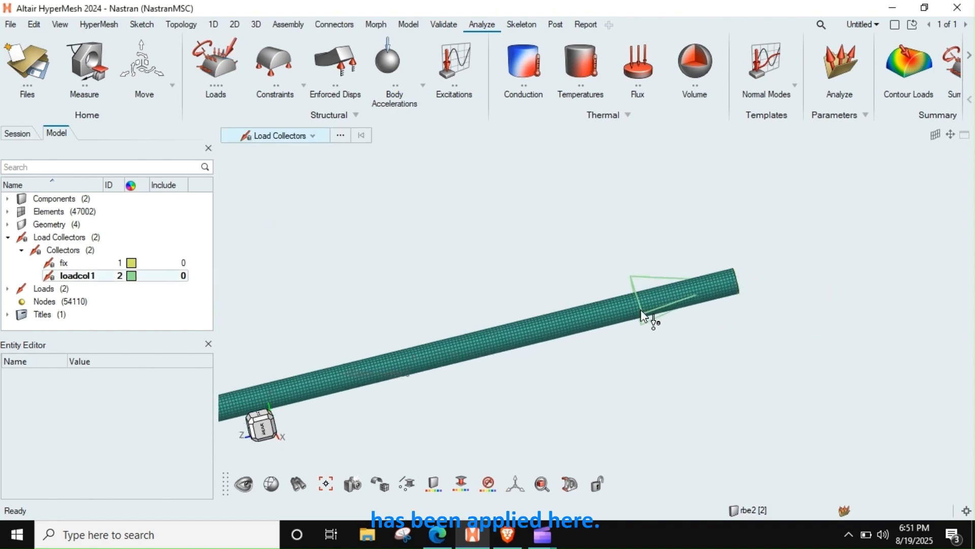
{"action": "scroll", "coordinate": [641, 310], "scroll_direction": "down", "scroll_amount": 7}
{"action": "left_click_drag", "start_coordinate": [641, 310], "coordinate": [636, 336], "text": "ctrl"}
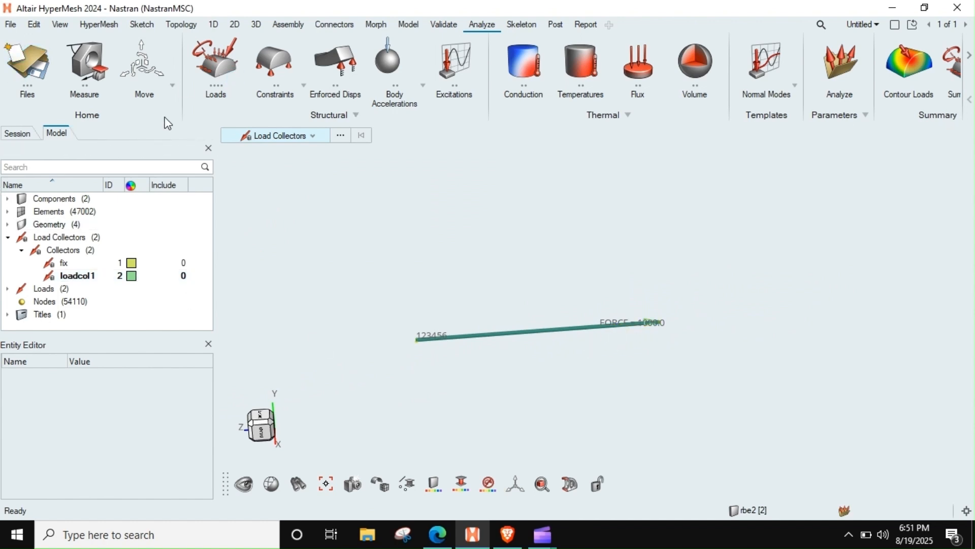
Step: Display the bar's elements shaded with feature lines only instead of mesh lines
{"action": "scroll", "coordinate": [714, 328], "scroll_direction": "up", "scroll_amount": 4}
{"action": "right_click_drag", "start_coordinate": [606, 337], "coordinate": [772, 336]}
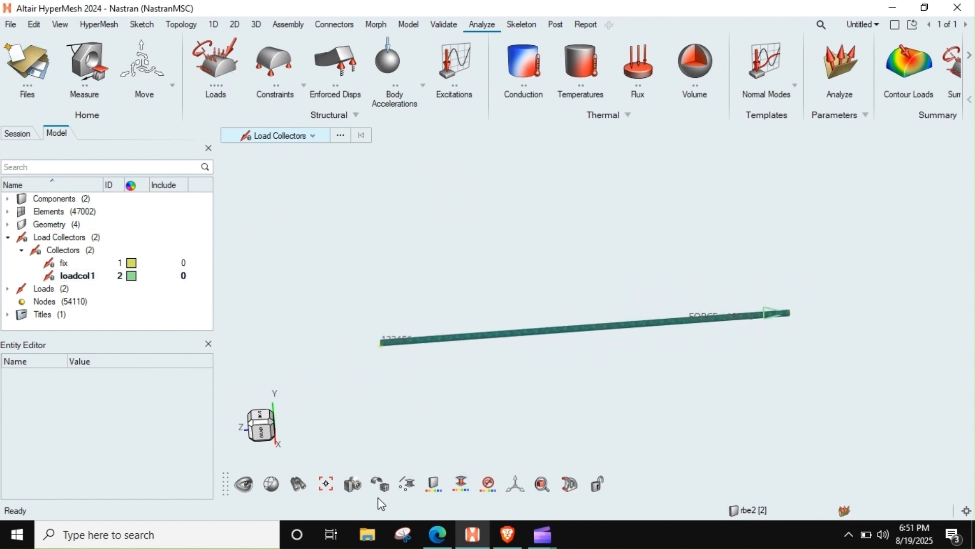
{"action": "mouse_move", "coordinate": [382, 492]}
{"action": "left_click", "coordinate": [539, 462]}
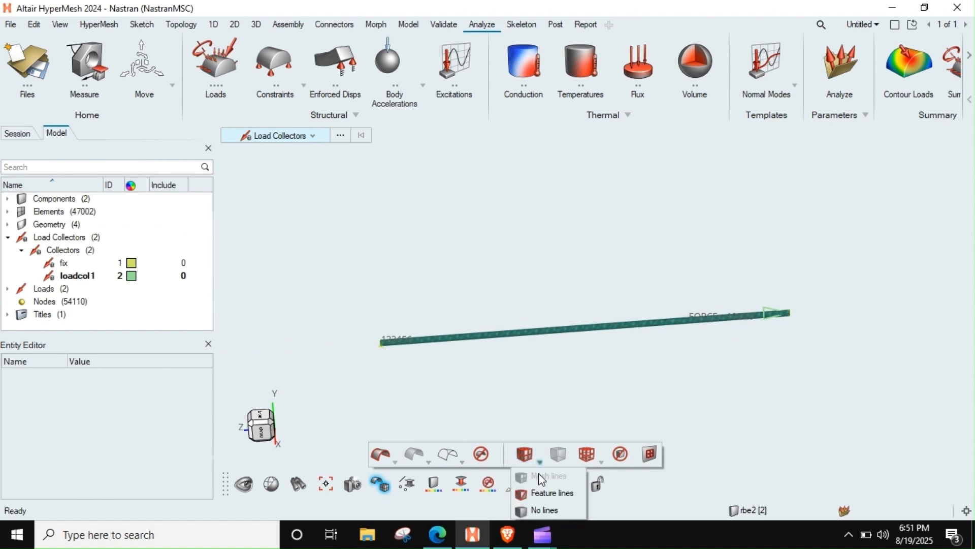
{"action": "left_click", "coordinate": [537, 494]}
{"action": "right_click_drag", "start_coordinate": [645, 353], "coordinate": [691, 329]}
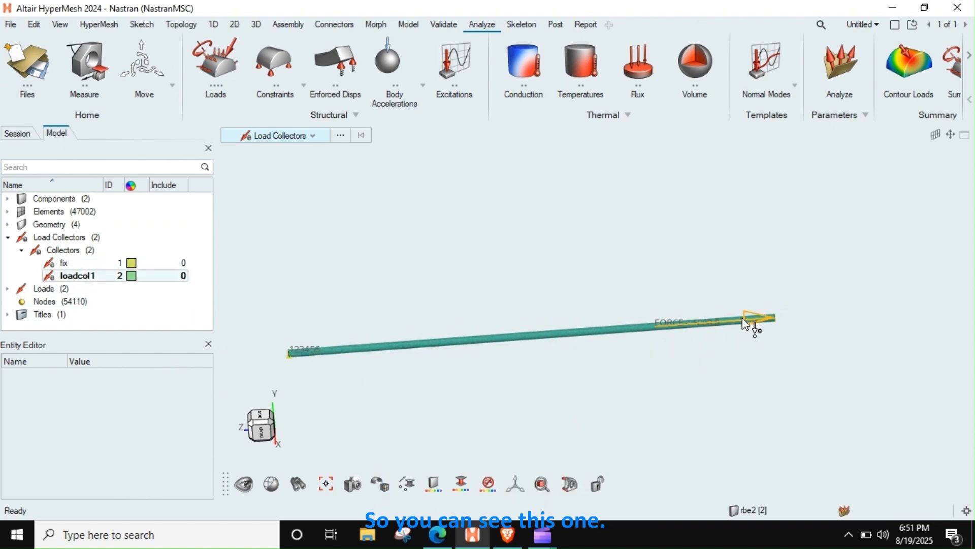
Step: Change the colour of load collector loadcol1 to blue and check the force arrow against the constraint at the fixed end
{"action": "left_click", "coordinate": [132, 276]}
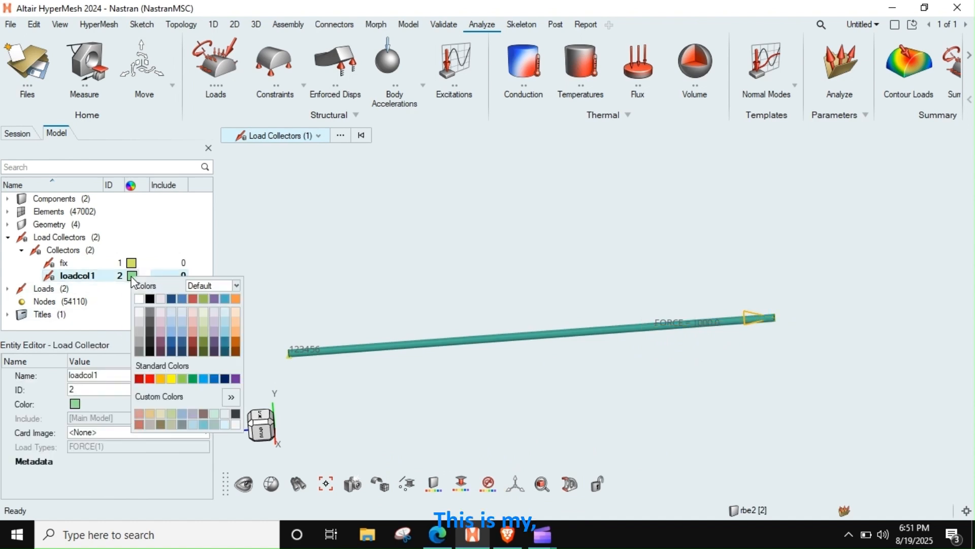
{"action": "left_click", "coordinate": [150, 299]}
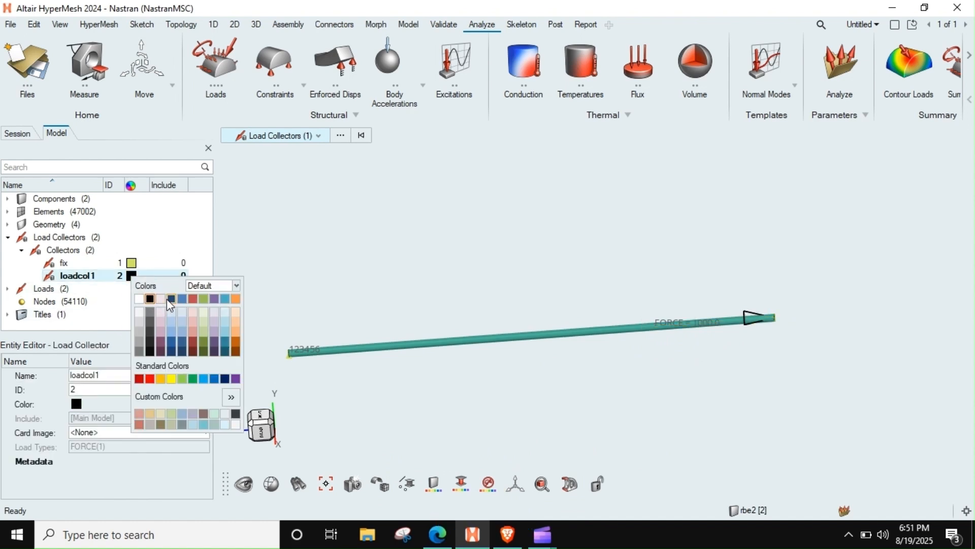
{"action": "left_click", "coordinate": [181, 300]}
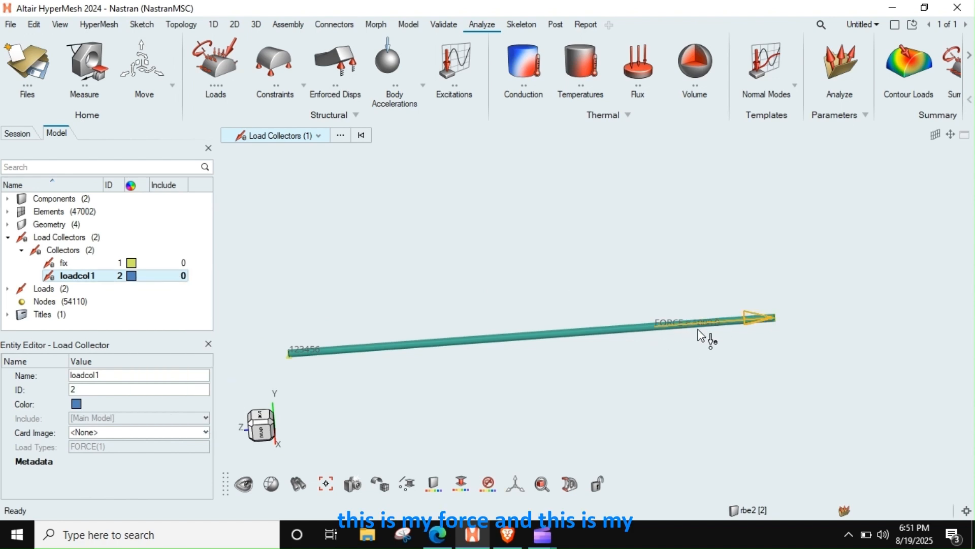
{"action": "middle_click_drag", "start_coordinate": [355, 342], "coordinate": [415, 306]}
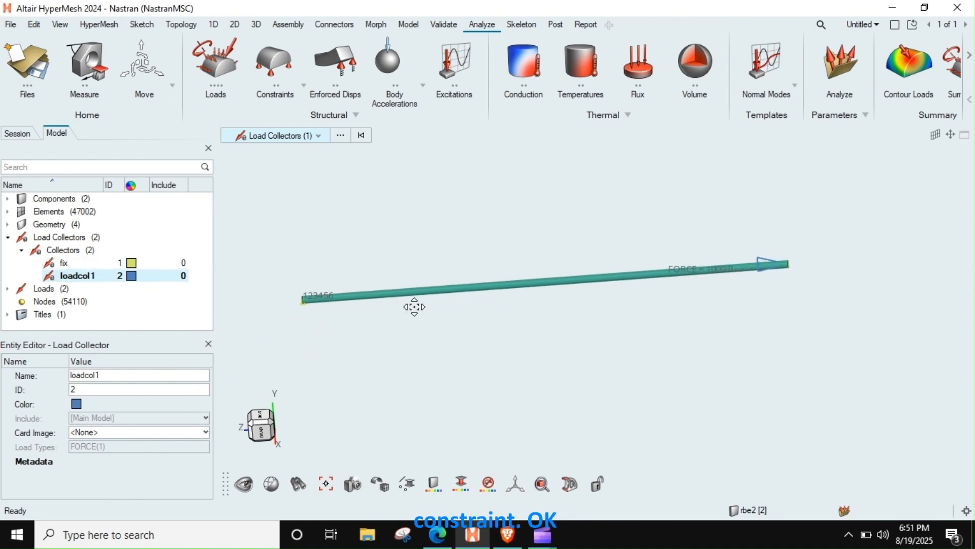
{"action": "scroll", "coordinate": [344, 300], "scroll_direction": "up", "scroll_amount": 2}
{"action": "scroll", "coordinate": [342, 300], "scroll_direction": "down", "scroll_amount": 4}
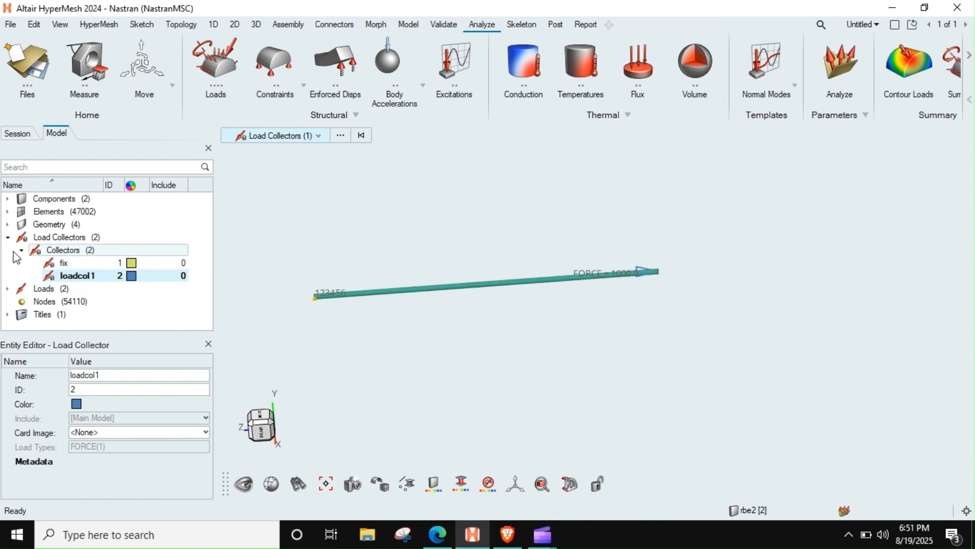
Step: Collapse the load collectors in the model tree and examine the whole bar with its end constraint and force
{"action": "left_click", "coordinate": [8, 237]}
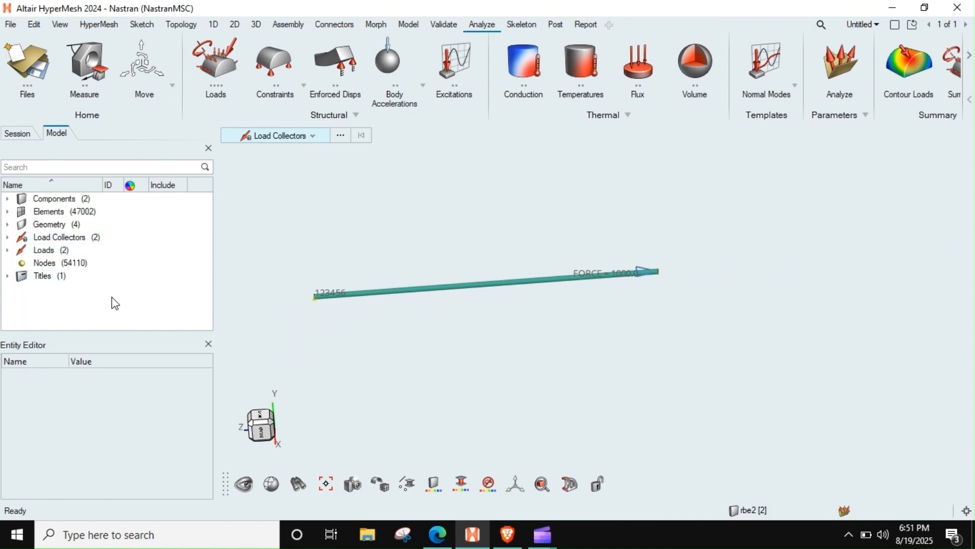
{"action": "scroll", "coordinate": [598, 274], "scroll_direction": "down", "scroll_amount": 1}
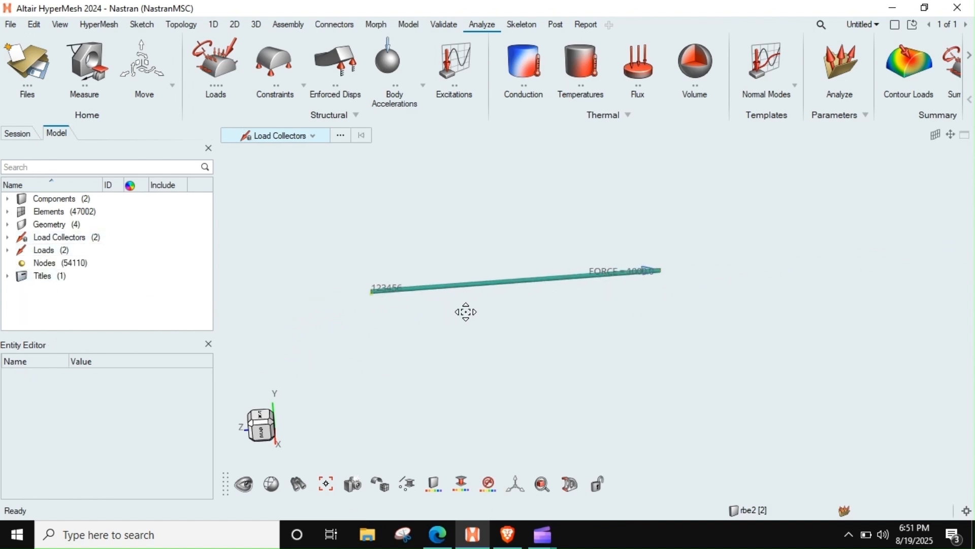
{"action": "scroll", "coordinate": [464, 305], "scroll_direction": "up", "scroll_amount": 3}
{"action": "scroll", "coordinate": [459, 295], "scroll_direction": "down", "scroll_amount": 3}
{"action": "scroll", "coordinate": [413, 277], "scroll_direction": "up", "scroll_amount": 6}
{"action": "middle_click_drag", "start_coordinate": [414, 280], "coordinate": [462, 285]}
{"action": "scroll", "coordinate": [464, 292], "scroll_direction": "down", "scroll_amount": 3}
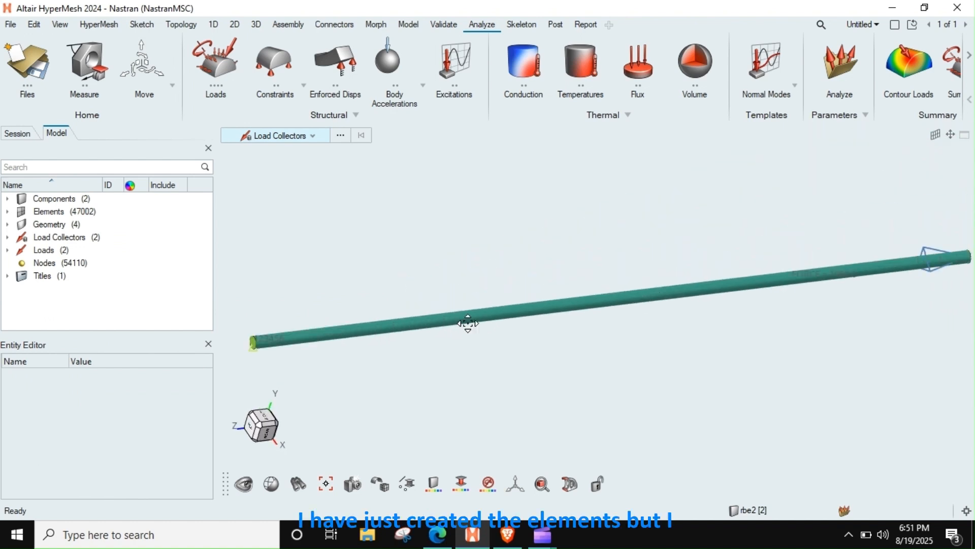
{"action": "scroll", "coordinate": [548, 317], "scroll_direction": "down", "scroll_amount": 3}
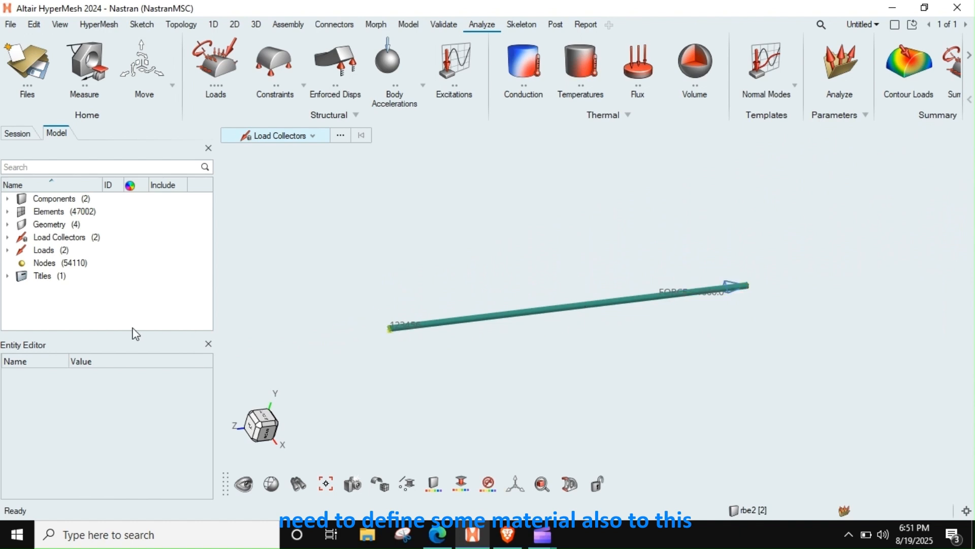
{"action": "right_click", "coordinate": [25, 305]}
{"action": "mouse_move", "coordinate": [61, 311]}
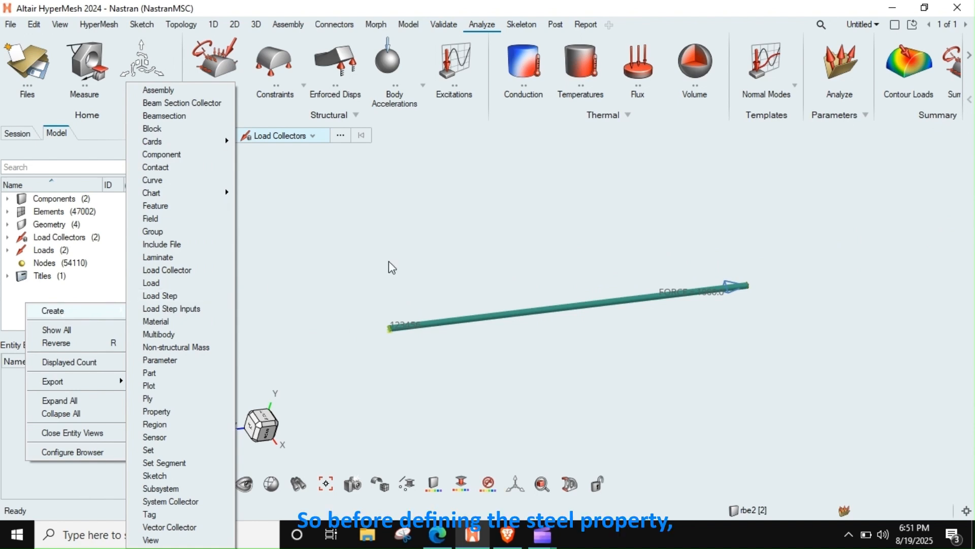
{"action": "left_click", "coordinate": [443, 288]}
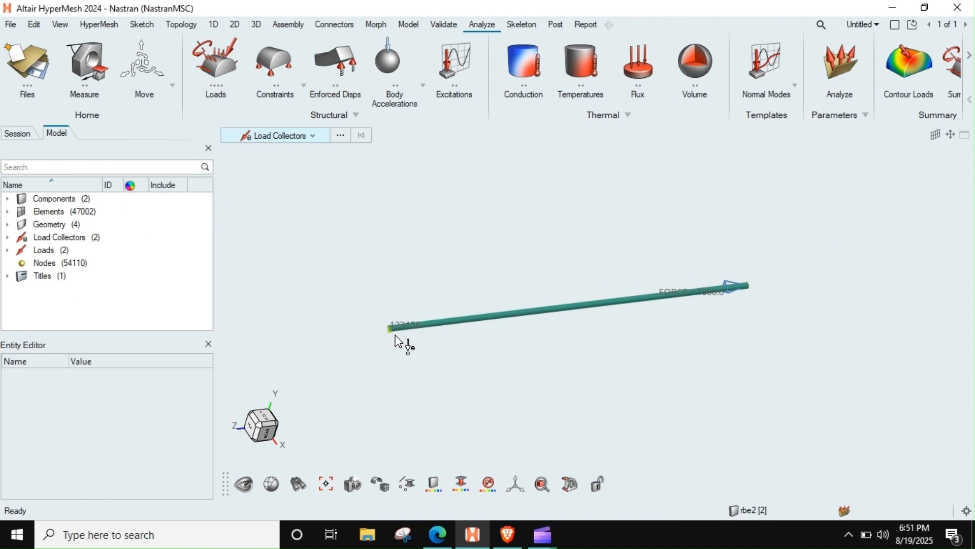
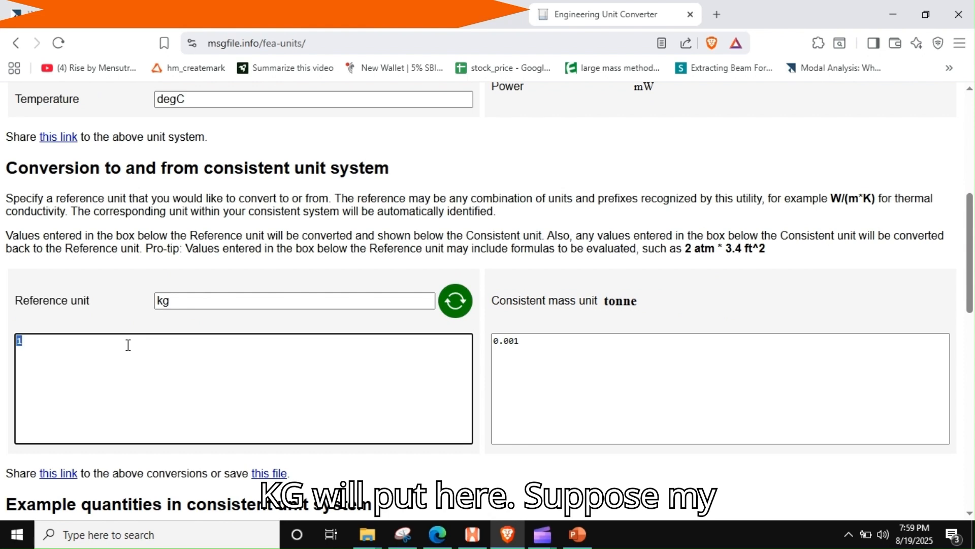
Step: Convert a mass of 10 kg and a Young's modulus of 210 GPa into the consistent mm-tonne-second unit system
{"action": "type", "text": "0"}
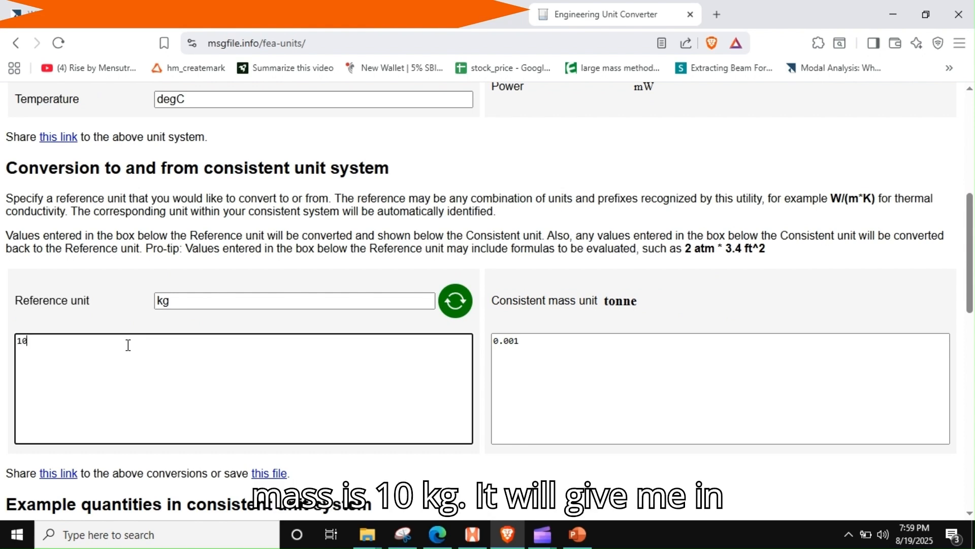
{"action": "left_click", "coordinate": [516, 359]}
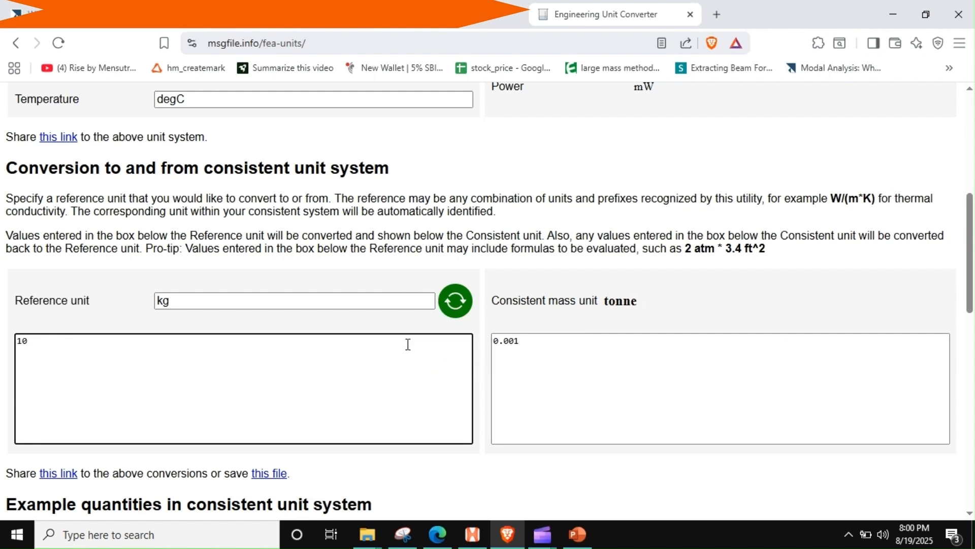
{"action": "double_click", "coordinate": [269, 304]}
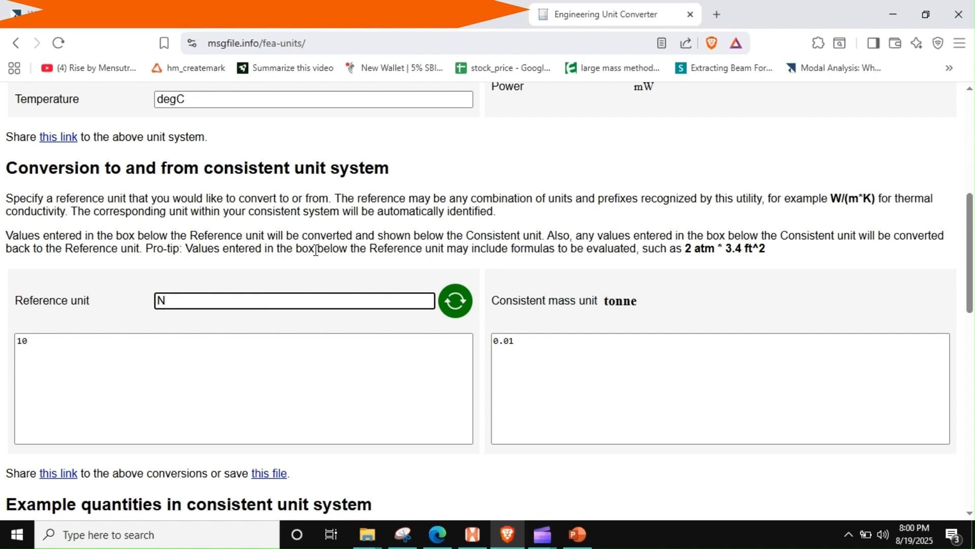
{"action": "key", "text": "BackSpace"}
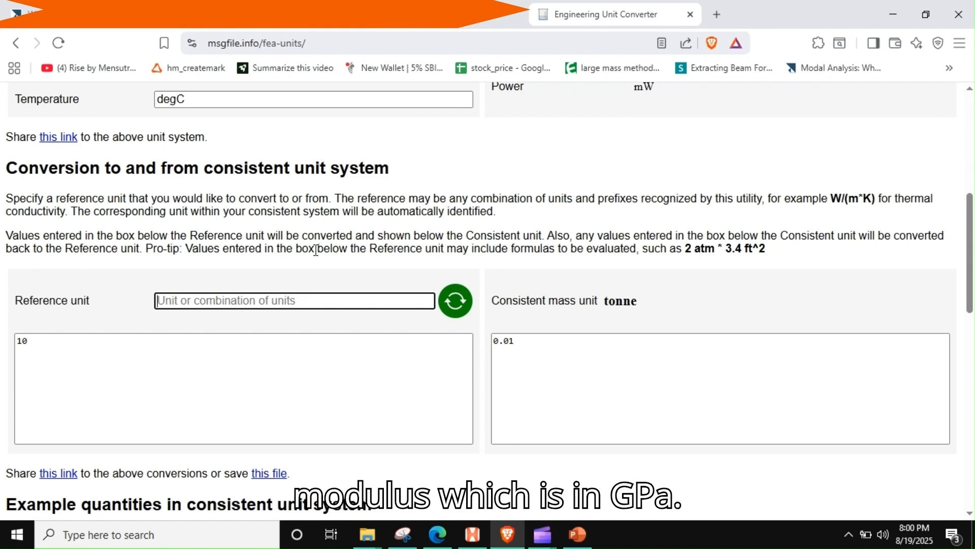
{"action": "type", "text": "GPA"}
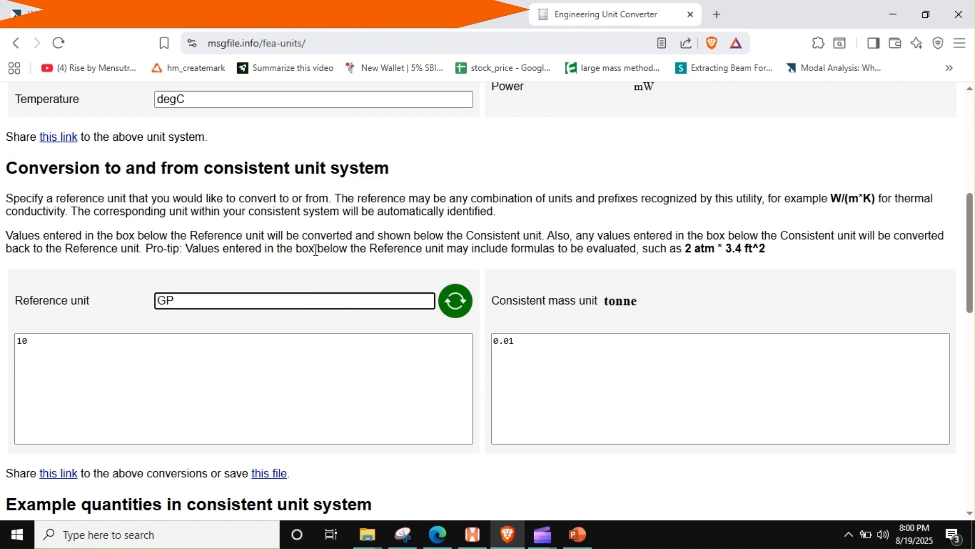
{"action": "left_click", "coordinate": [215, 351]}
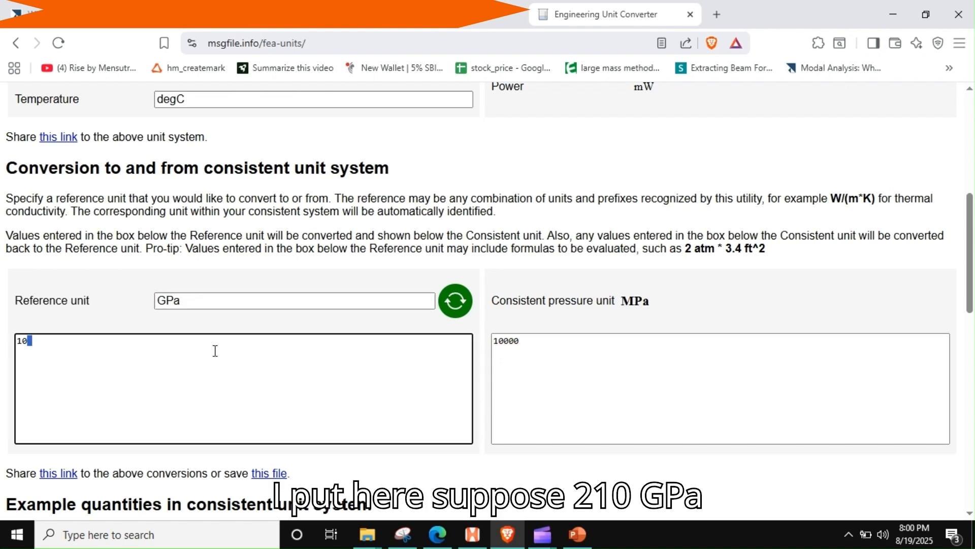
{"action": "type", "text": "210"}
{"action": "key", "text": "Return"}
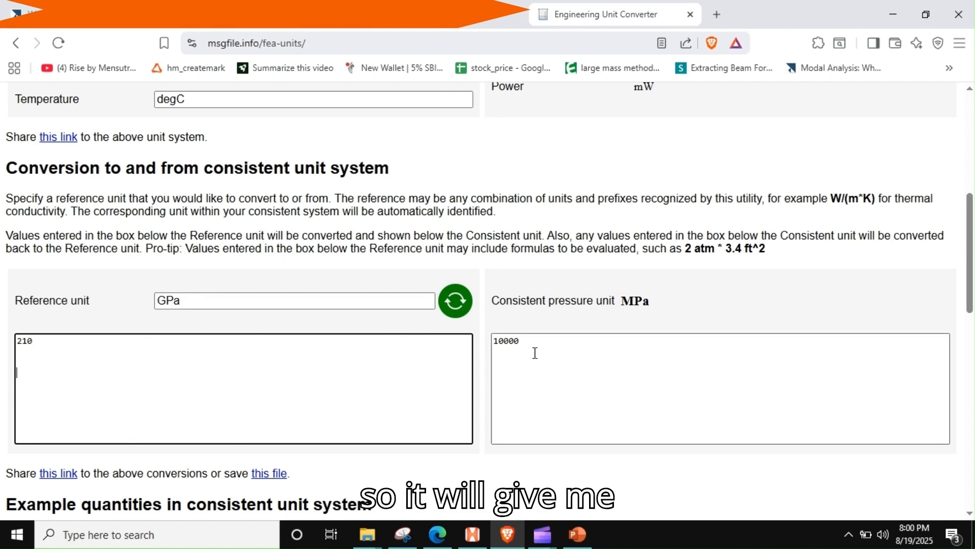
{"action": "left_click", "coordinate": [459, 307]}
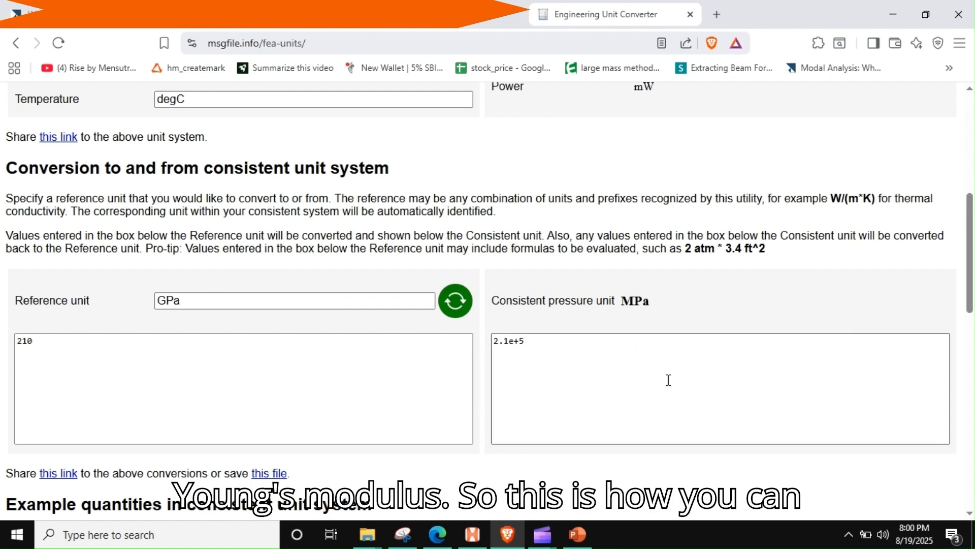
Step: Look through the converter page's example material and fluid properties and its base and derived unit definitions
{"action": "scroll", "coordinate": [540, 405], "scroll_direction": "down", "scroll_amount": 2}
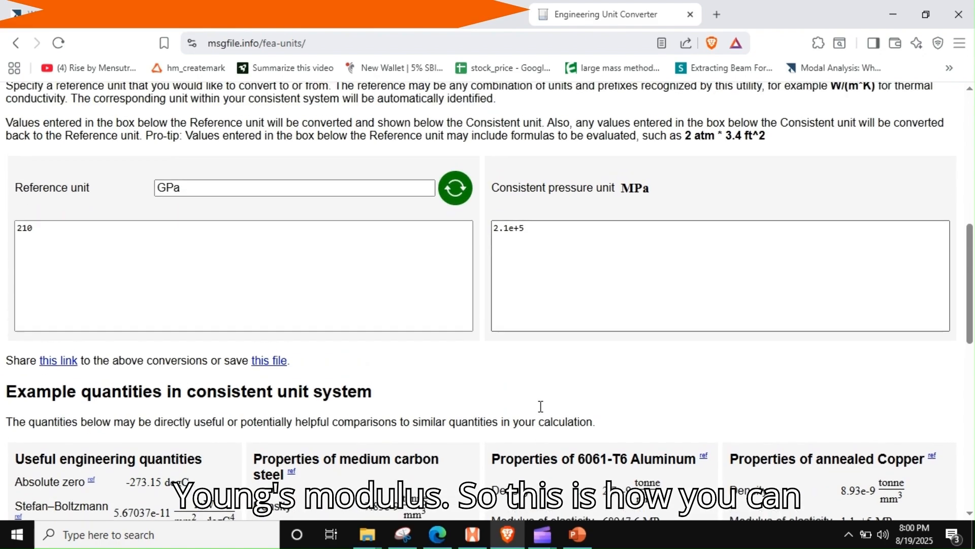
{"action": "scroll", "coordinate": [540, 405], "scroll_direction": "up", "scroll_amount": 2}
{"action": "scroll", "coordinate": [586, 354], "scroll_direction": "up", "scroll_amount": 4}
{"action": "scroll", "coordinate": [586, 354], "scroll_direction": "down", "scroll_amount": 10}
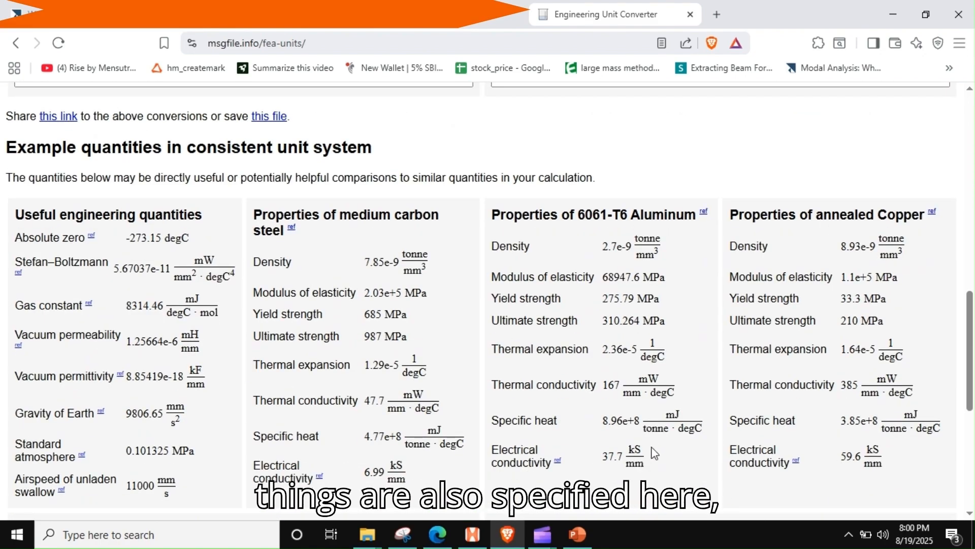
{"action": "scroll", "coordinate": [663, 409], "scroll_direction": "down", "scroll_amount": 5}
{"action": "scroll", "coordinate": [662, 410], "scroll_direction": "up", "scroll_amount": 5}
{"action": "scroll", "coordinate": [666, 415], "scroll_direction": "down", "scroll_amount": 6}
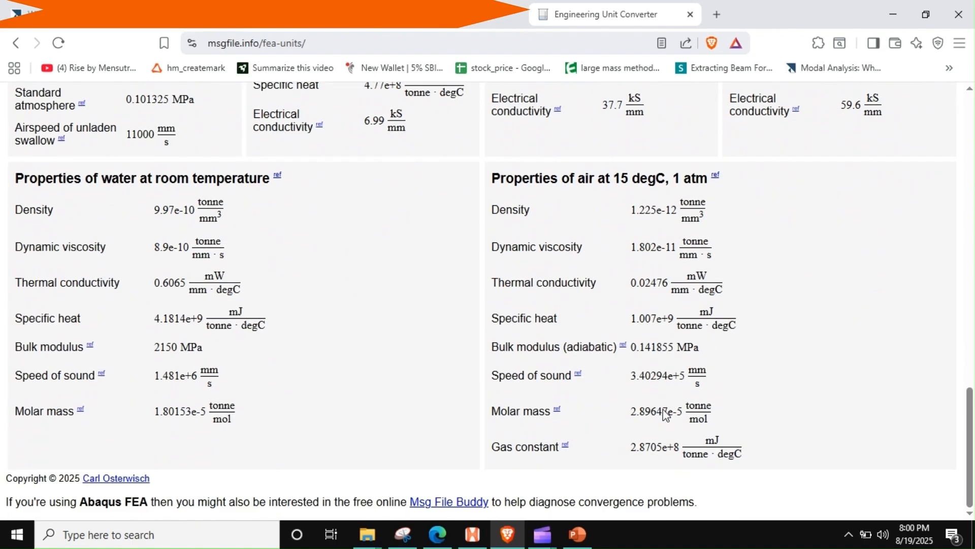
{"action": "scroll", "coordinate": [663, 409], "scroll_direction": "up", "scroll_amount": 16}
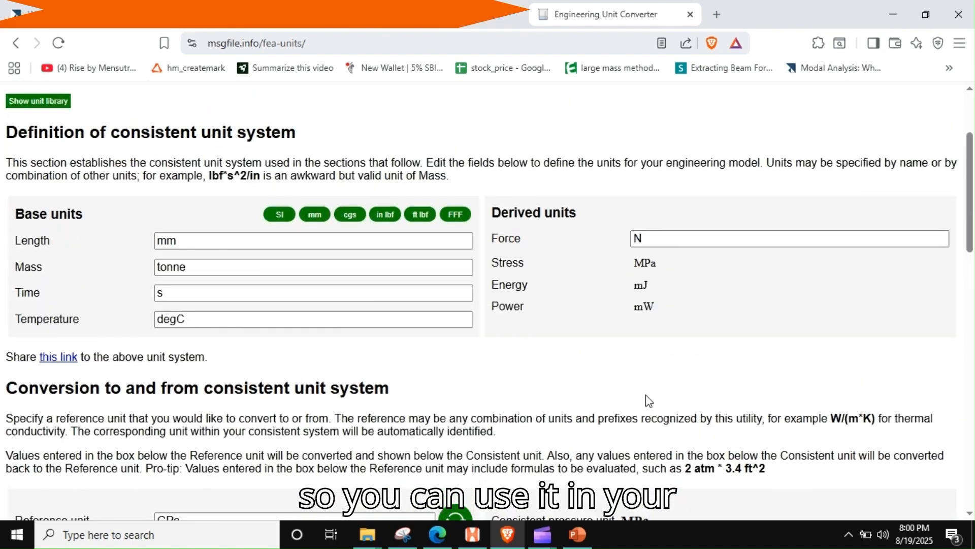
{"action": "scroll", "coordinate": [649, 401], "scroll_direction": "down", "scroll_amount": 2}
{"action": "scroll", "coordinate": [655, 395], "scroll_direction": "up", "scroll_amount": 2}
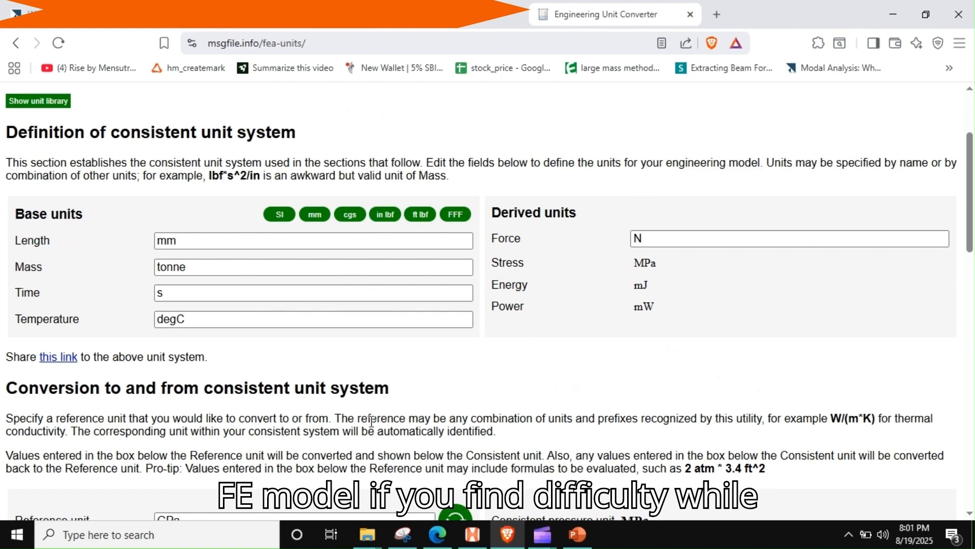
{"action": "scroll", "coordinate": [512, 404], "scroll_direction": "down", "scroll_amount": 3}
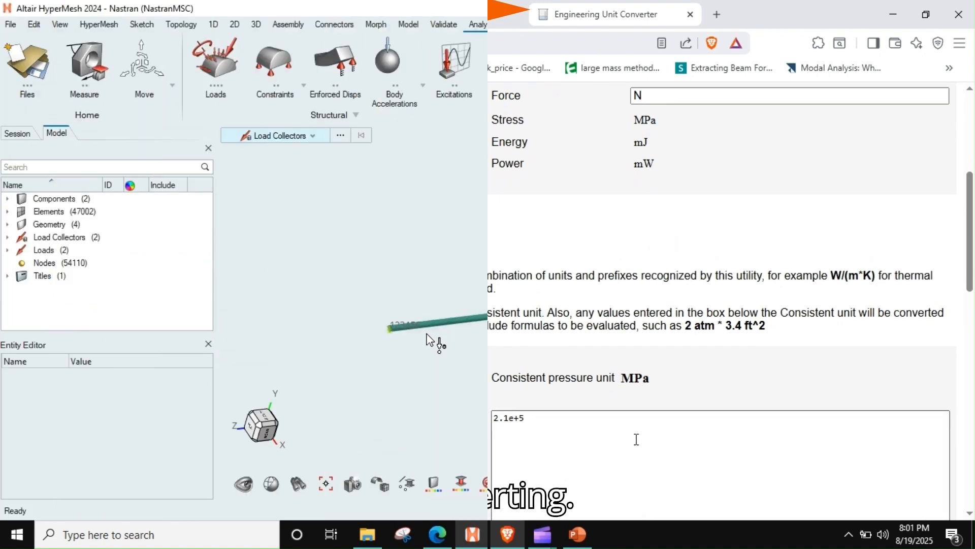
{"action": "scroll", "coordinate": [399, 330], "scroll_direction": "down", "scroll_amount": 3}
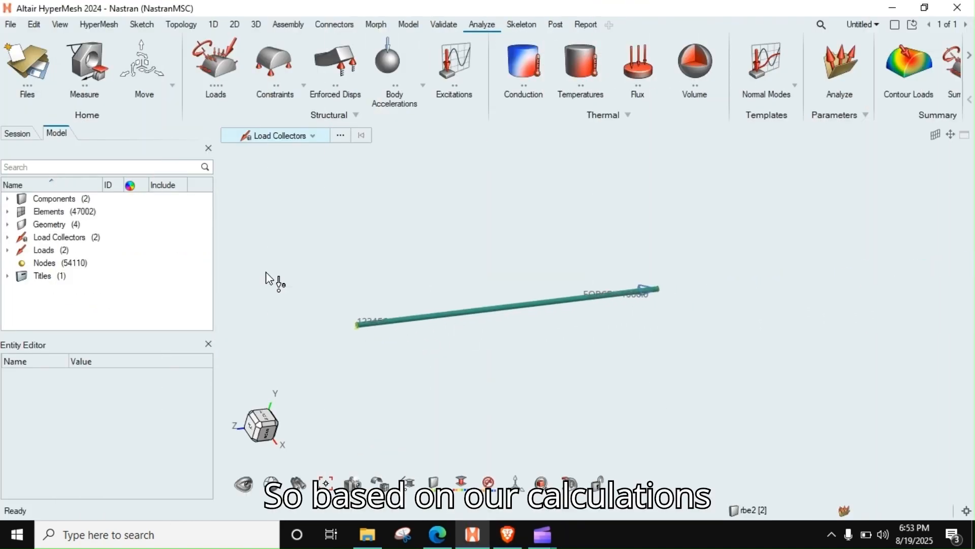
Step: Create a new MAT1 material in the HyperMesh model
{"action": "right_click", "coordinate": [42, 302]}
{"action": "mouse_move", "coordinate": [74, 305]}
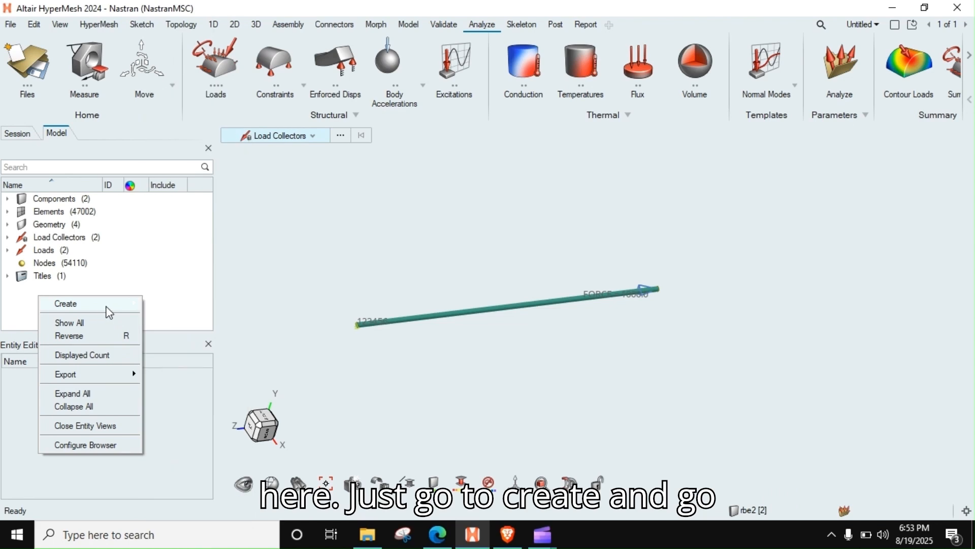
{"action": "left_click", "coordinate": [173, 324]}
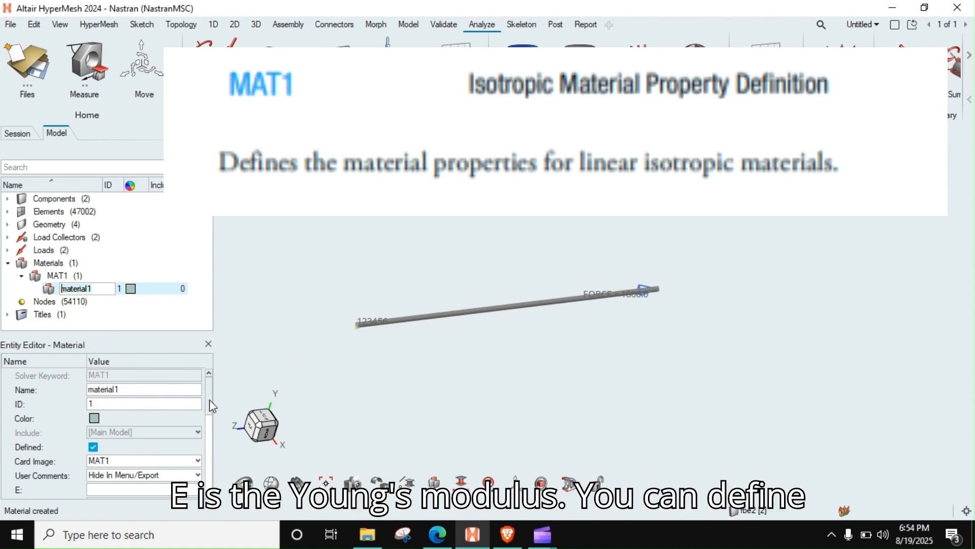
Step: Set the new material's Young's modulus E to 210000 and its Poisson's ratio NU to 0.3
{"action": "scroll", "coordinate": [211, 401], "scroll_direction": "down", "scroll_amount": 1}
{"action": "left_click", "coordinate": [133, 446]}
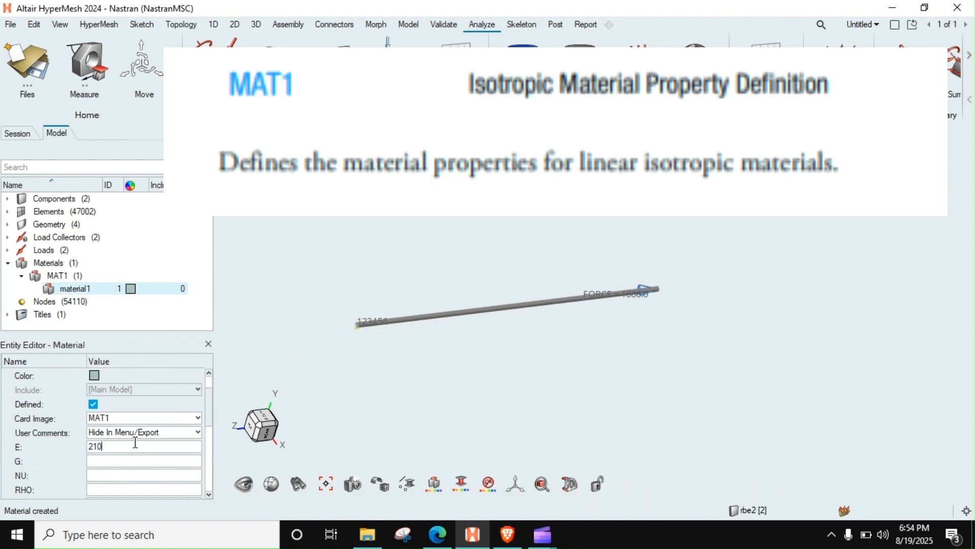
{"action": "key", "text": "Return"}
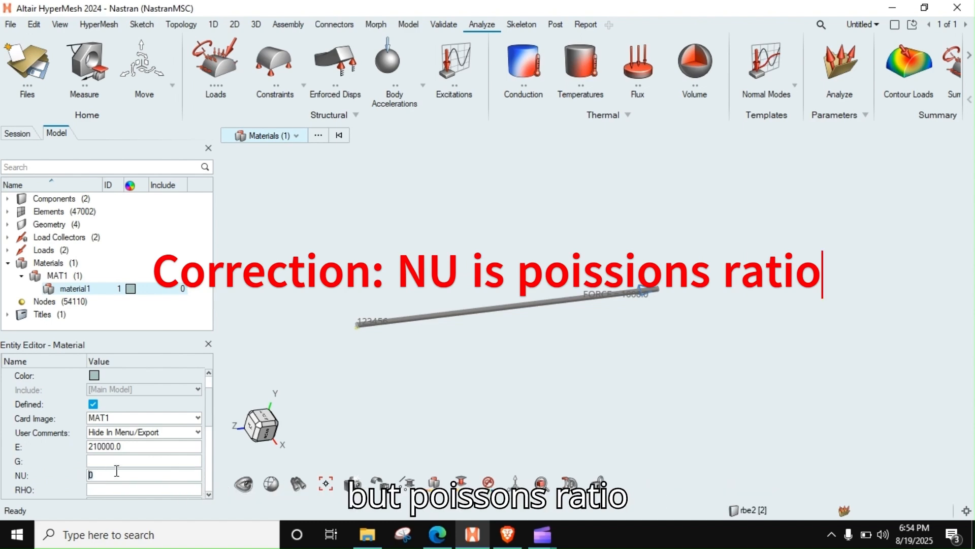
{"action": "type", "text": "0.3"}
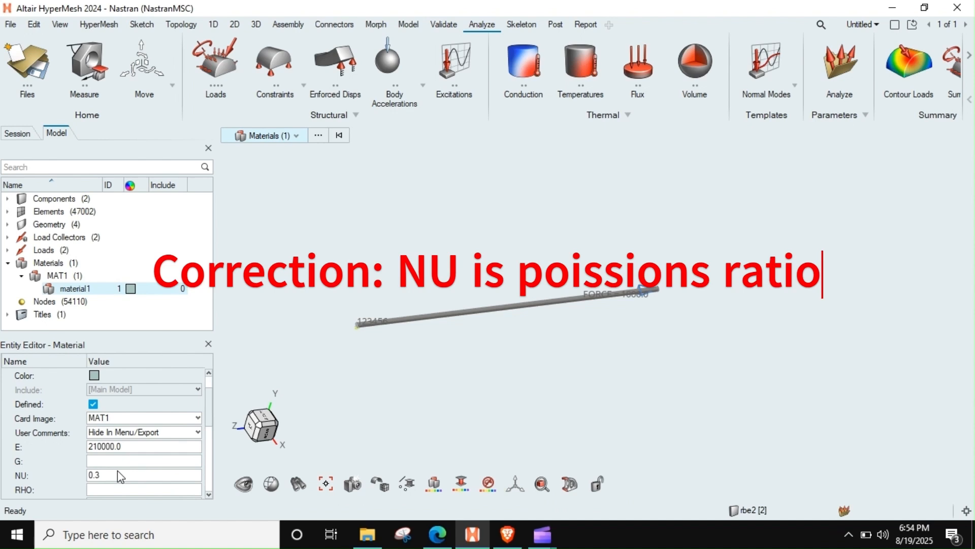
Step: Set the material's density RHO to 7.9e-9 and look over its remaining damping and stress limit fields
{"action": "scroll", "coordinate": [117, 470], "scroll_direction": "down", "scroll_amount": 2}
{"action": "left_click", "coordinate": [113, 433]}
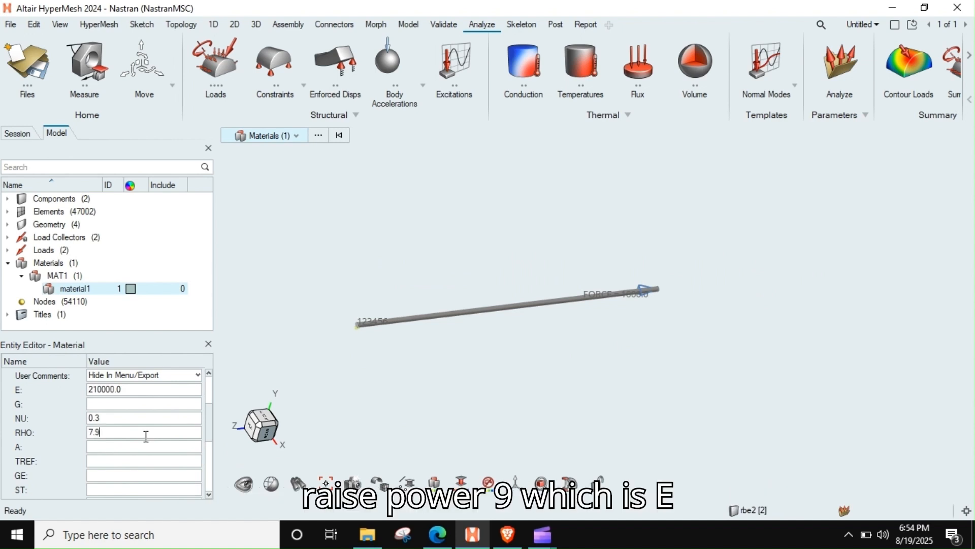
{"action": "type", "text": "-9"}
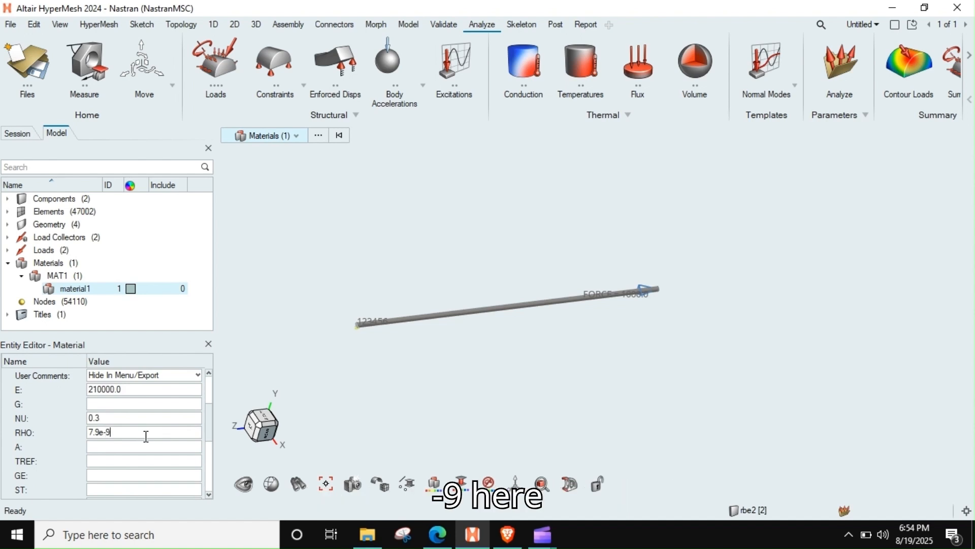
{"action": "left_click", "coordinate": [147, 443]}
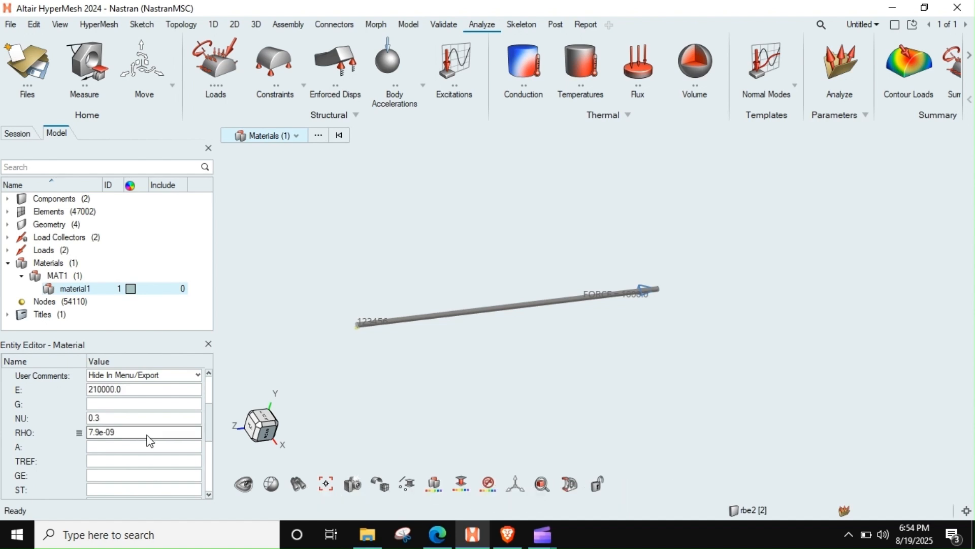
{"action": "left_click", "coordinate": [117, 480]}
{"action": "scroll", "coordinate": [117, 480], "scroll_direction": "down", "scroll_amount": 2}
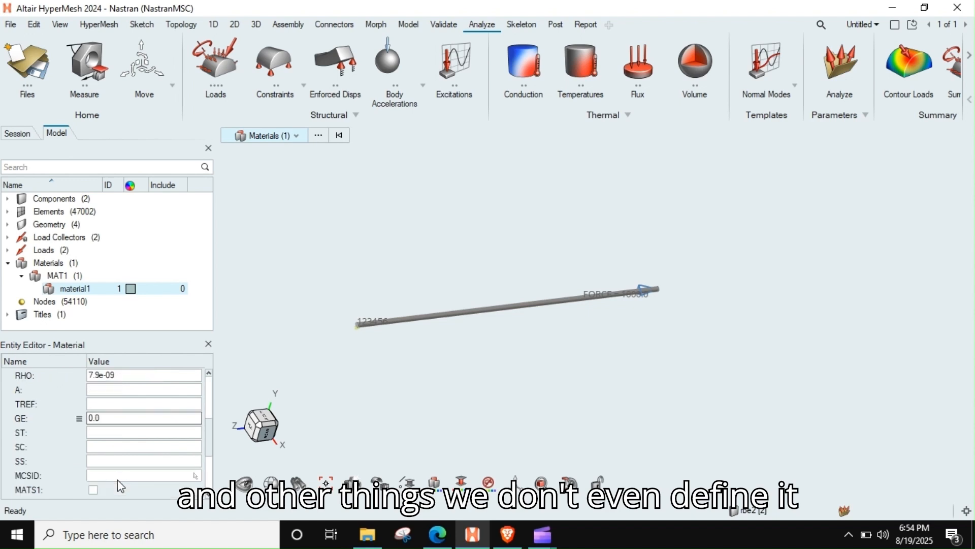
{"action": "left_click", "coordinate": [122, 432]}
{"action": "left_click", "coordinate": [120, 447]}
Step: Rename the material to steel and collapse the materials in the model tree
{"action": "scroll", "coordinate": [119, 454], "scroll_direction": "up", "scroll_amount": 4}
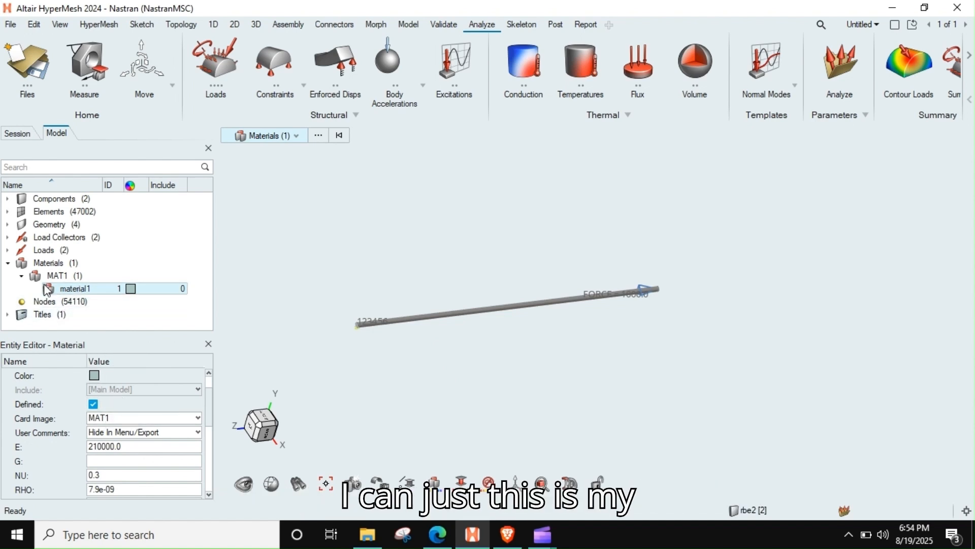
{"action": "scroll", "coordinate": [130, 398], "scroll_direction": "up", "scroll_amount": 1}
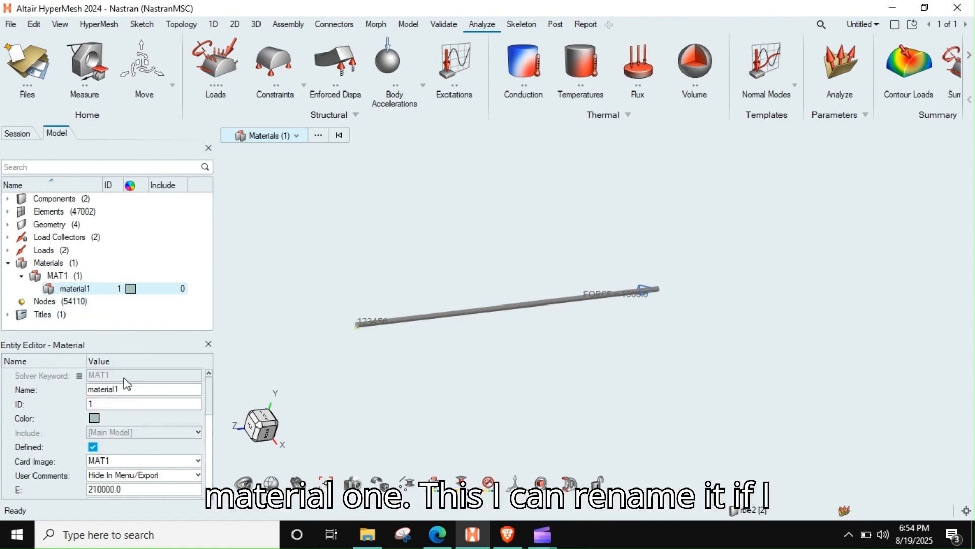
{"action": "type", "text": "st"}
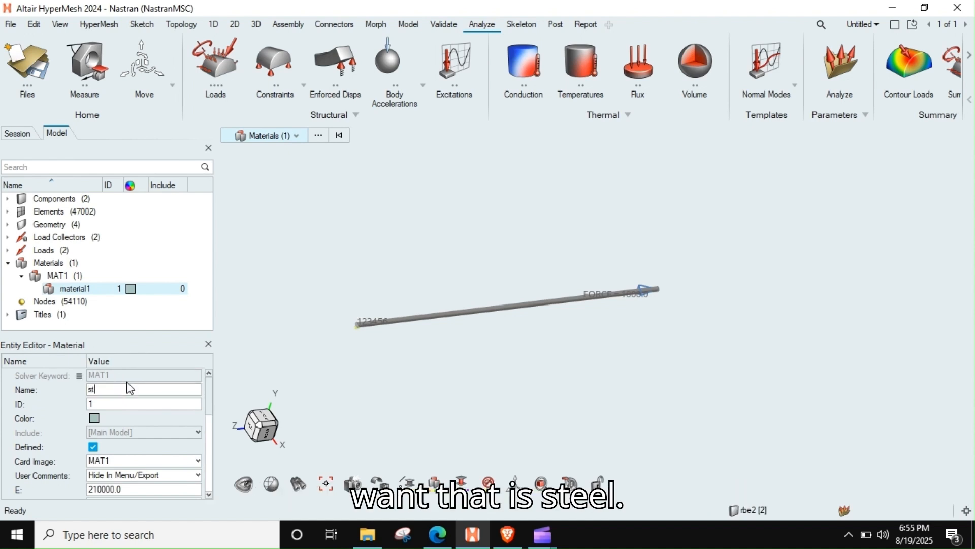
{"action": "type", "text": "eel"}
{"action": "key", "text": "Return"}
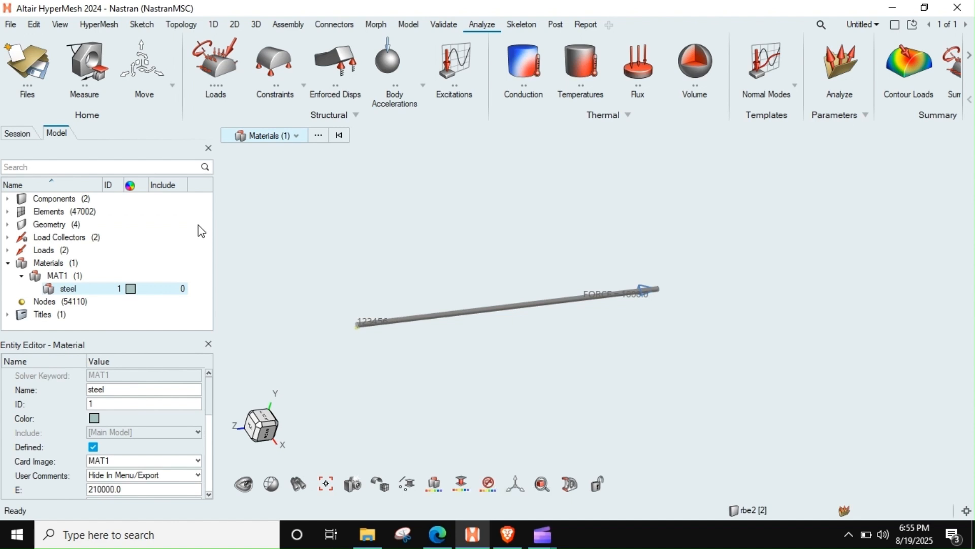
{"action": "left_click", "coordinate": [7, 263]}
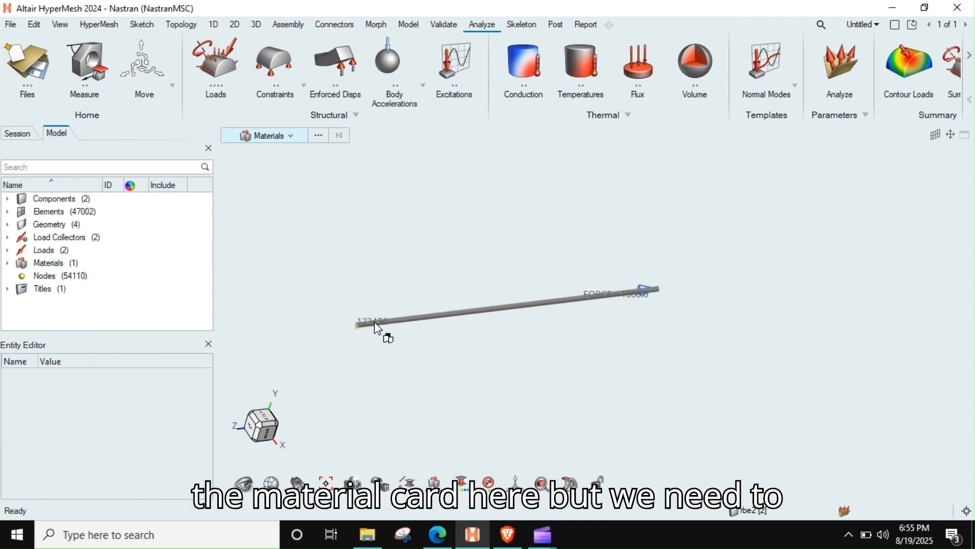
Step: Create a new property in the model for assigning the steel material to the bar's elements
{"action": "scroll", "coordinate": [565, 296], "scroll_direction": "up", "scroll_amount": 2}
{"action": "scroll", "coordinate": [565, 294], "scroll_direction": "down", "scroll_amount": 3}
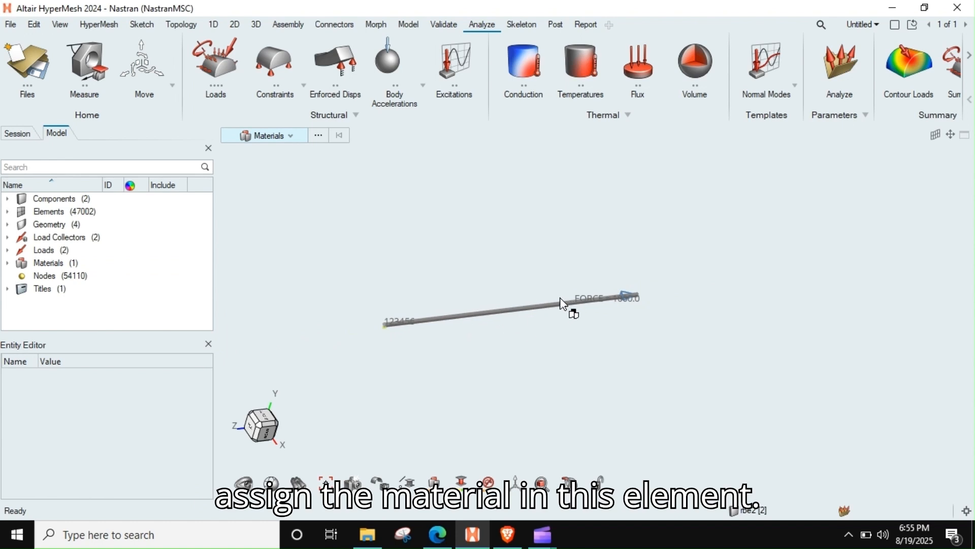
{"action": "left_click_drag", "start_coordinate": [56, 264], "coordinate": [155, 242]}
{"action": "right_click", "coordinate": [155, 238]}
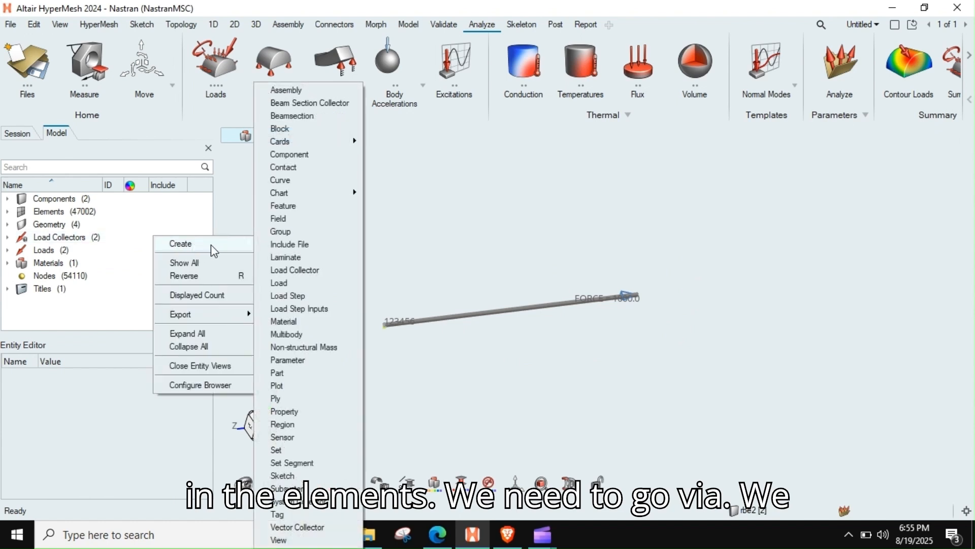
{"action": "mouse_move", "coordinate": [212, 244]}
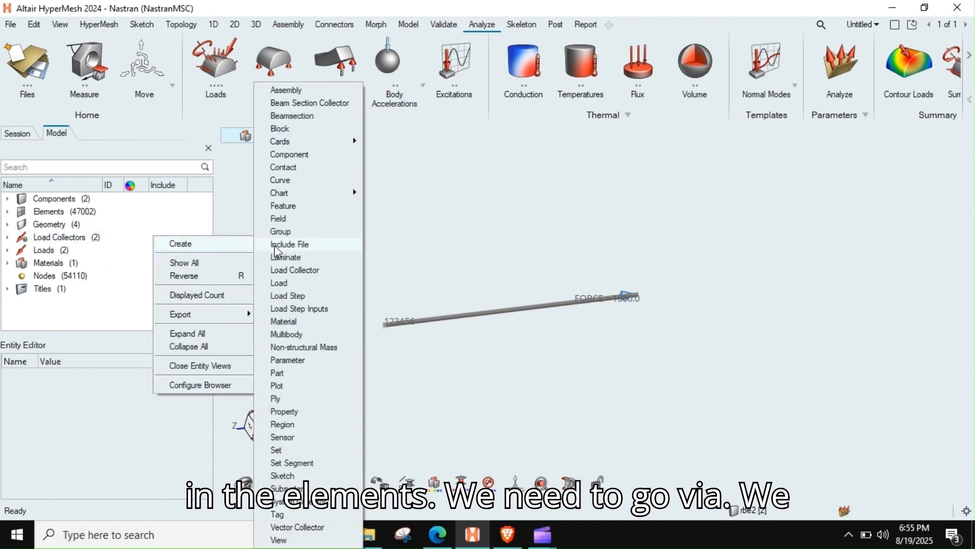
{"action": "left_click", "coordinate": [303, 412]}
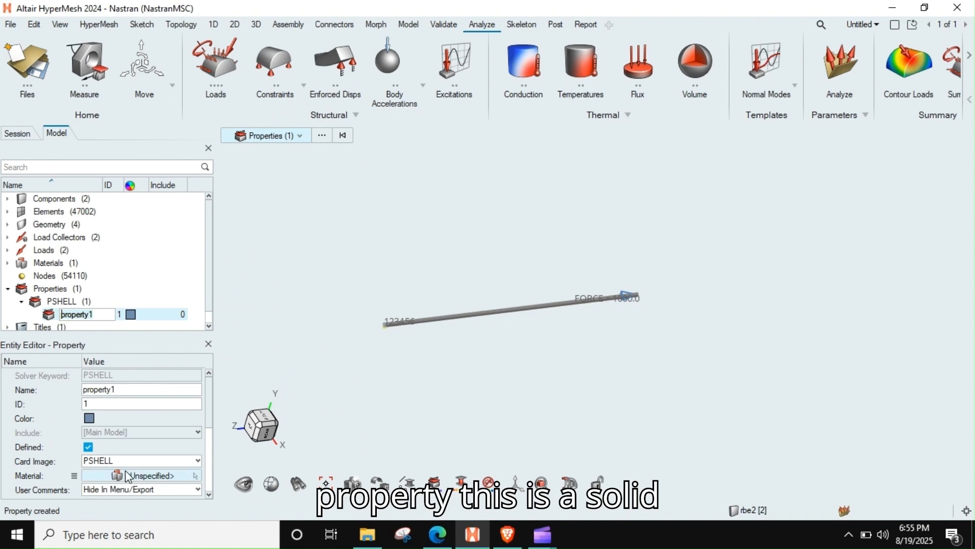
Step: Display the bar's solid elements shaded with mesh lines
{"action": "scroll", "coordinate": [421, 315], "scroll_direction": "up", "scroll_amount": 5}
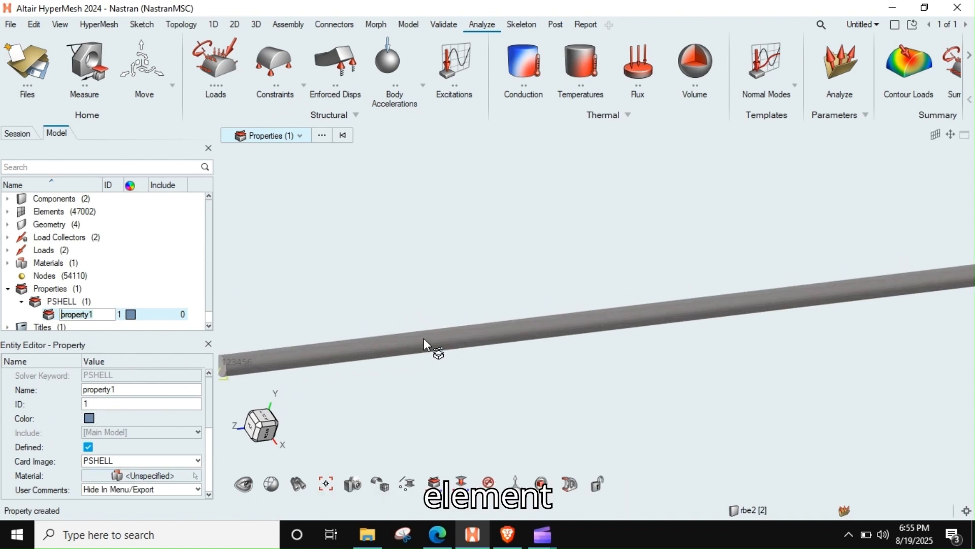
{"action": "scroll", "coordinate": [424, 337], "scroll_direction": "up", "scroll_amount": 3}
{"action": "right_click_drag", "start_coordinate": [398, 352], "coordinate": [402, 323]}
{"action": "left_click", "coordinate": [385, 484]}
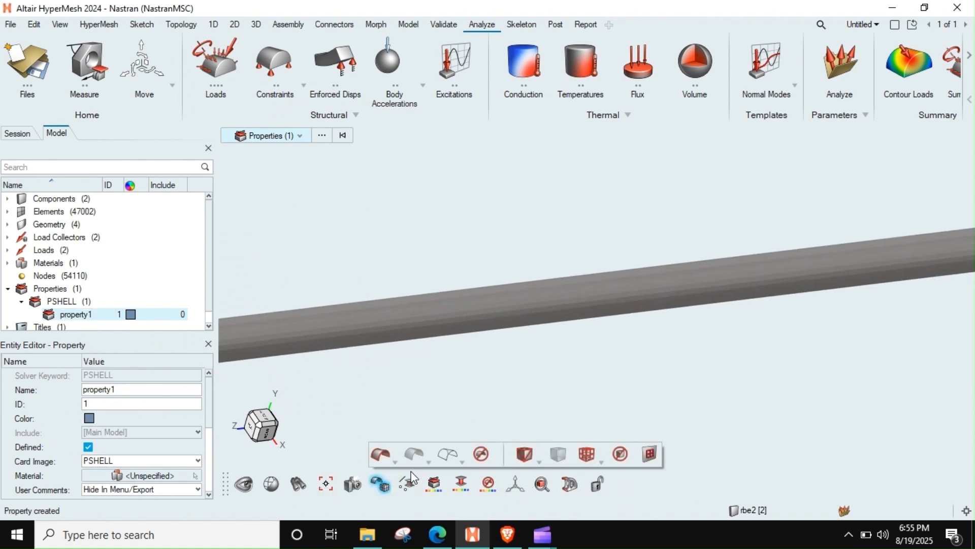
{"action": "left_click", "coordinate": [526, 455]}
{"action": "middle_click_drag", "start_coordinate": [522, 308], "coordinate": [430, 345]}
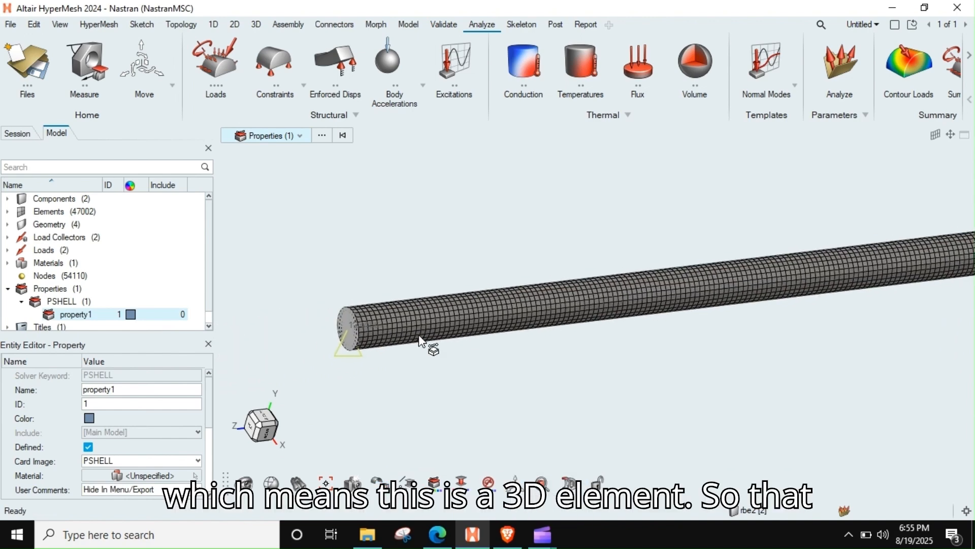
Step: Change the property's card image to PSOLID and look over its remaining options, keeping their defaults
{"action": "left_click", "coordinate": [109, 461]}
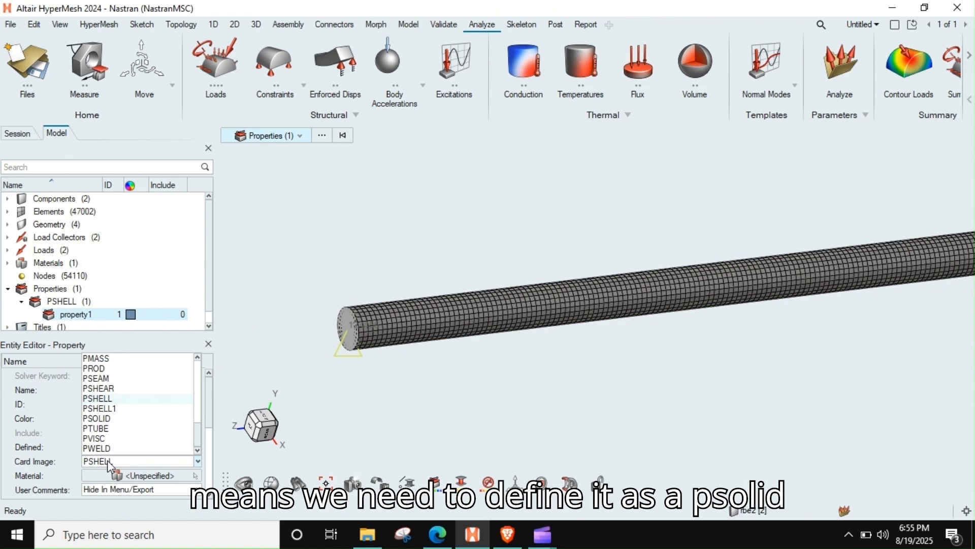
{"action": "left_click", "coordinate": [111, 420]}
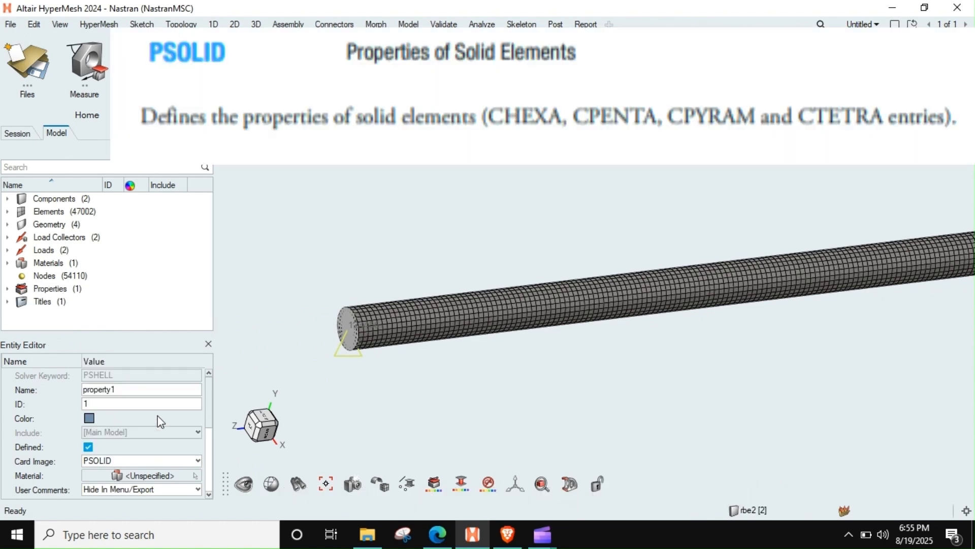
{"action": "scroll", "coordinate": [156, 445], "scroll_direction": "down", "scroll_amount": 2}
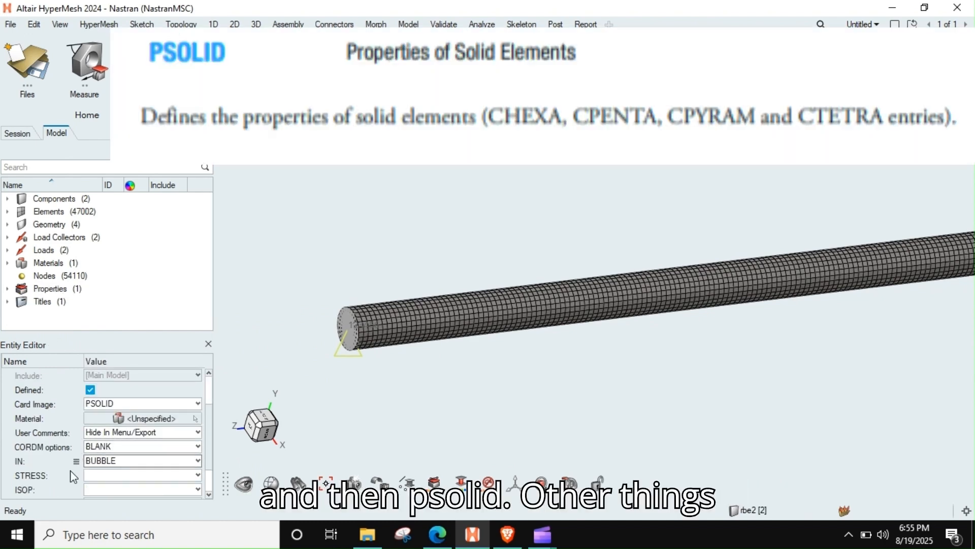
{"action": "scroll", "coordinate": [105, 480], "scroll_direction": "down", "scroll_amount": 1}
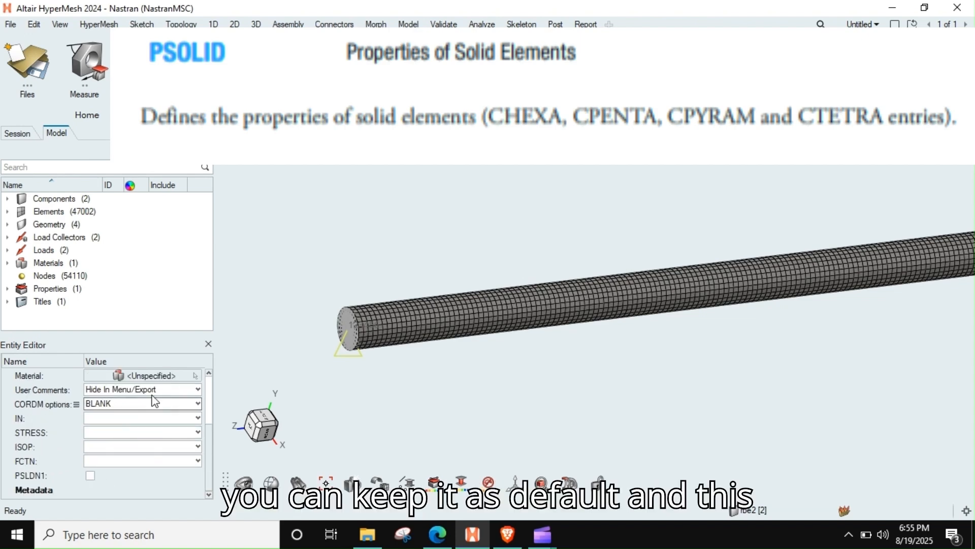
{"action": "scroll", "coordinate": [91, 472], "scroll_direction": "up", "scroll_amount": 3}
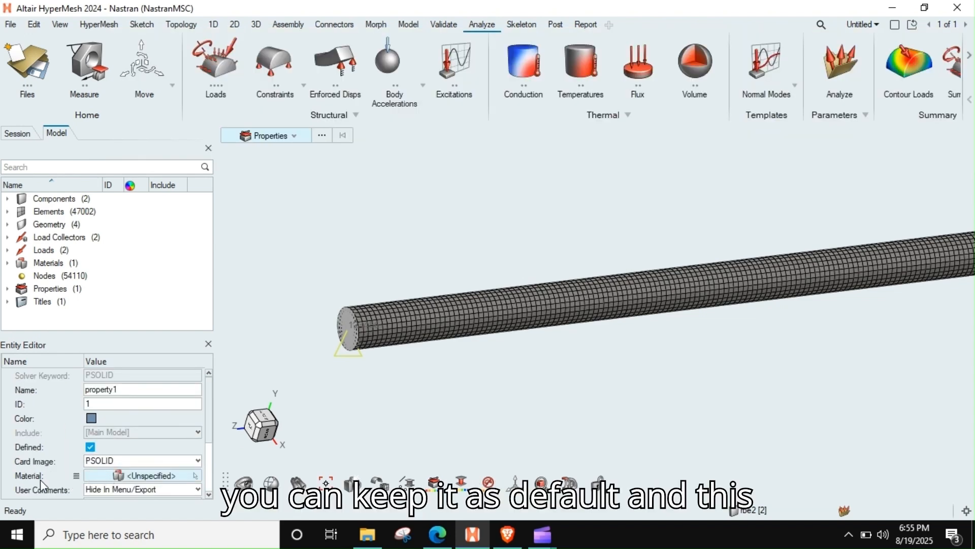
Step: Assign the steel material to the solid property
{"action": "left_click", "coordinate": [119, 475]}
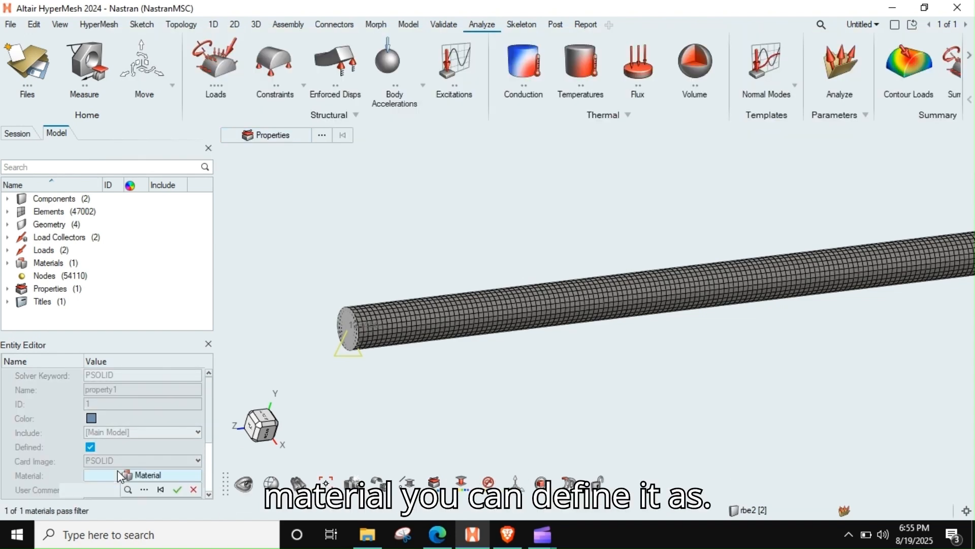
{"action": "left_click", "coordinate": [146, 490]}
{"action": "left_click", "coordinate": [117, 367]}
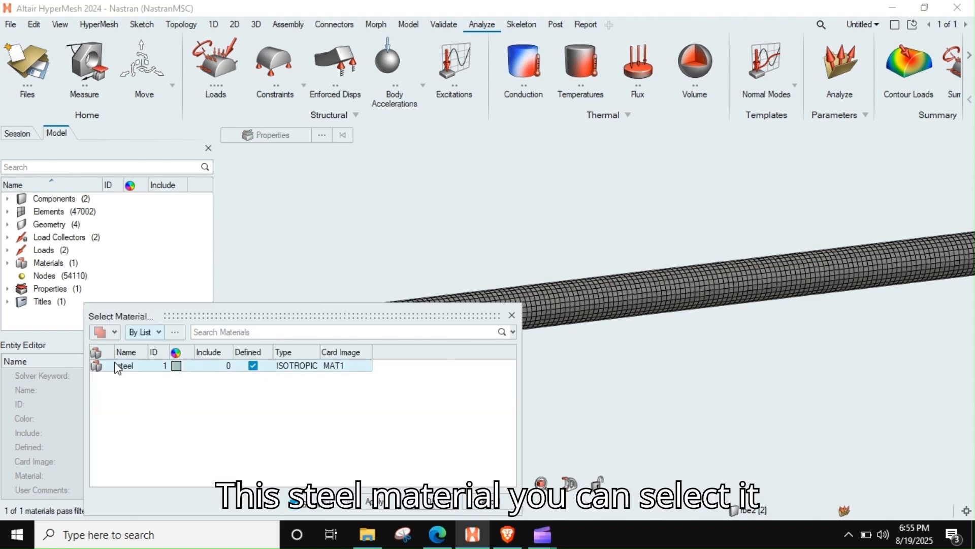
{"action": "left_click", "coordinate": [431, 506]}
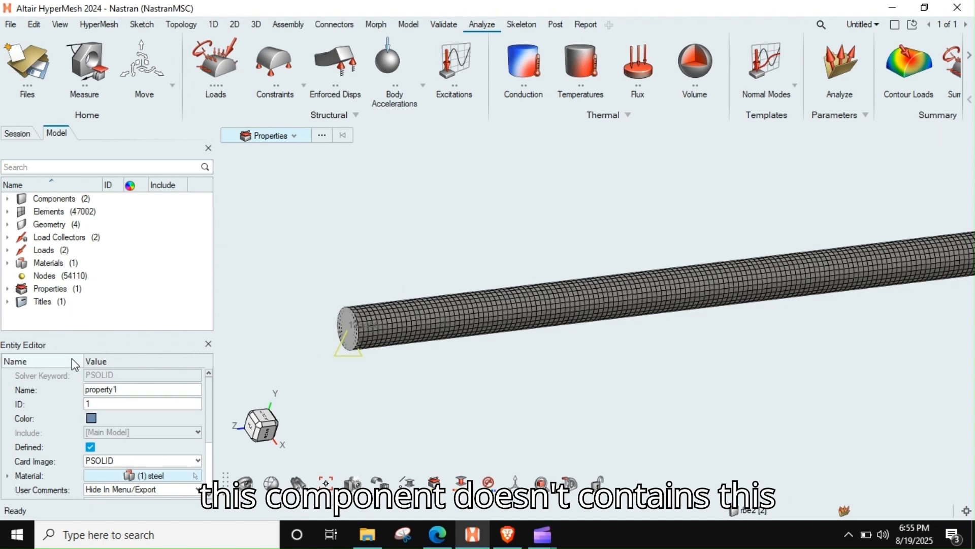
Step: Assign property1 to the auto1 component that holds the bar's solid elements
{"action": "left_click", "coordinate": [9, 199]}
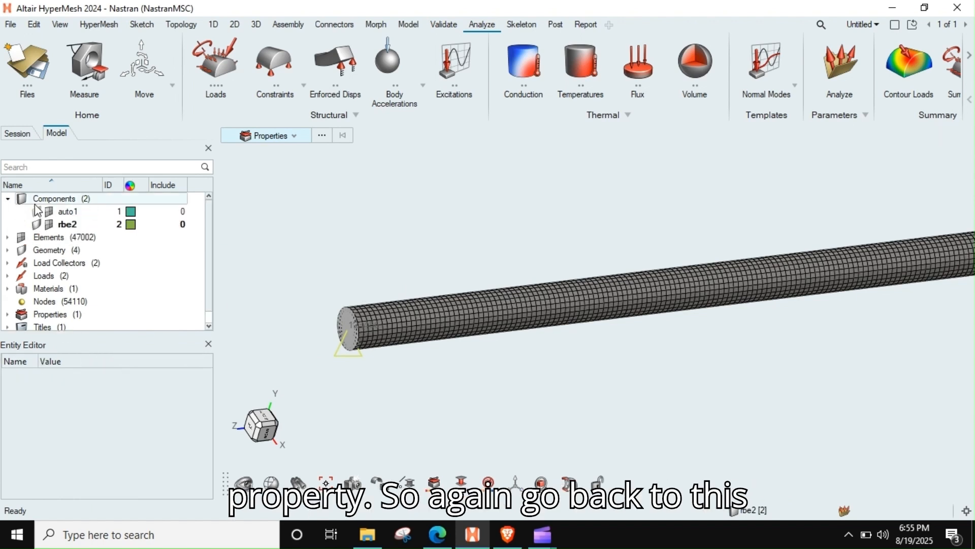
{"action": "left_click", "coordinate": [70, 213]}
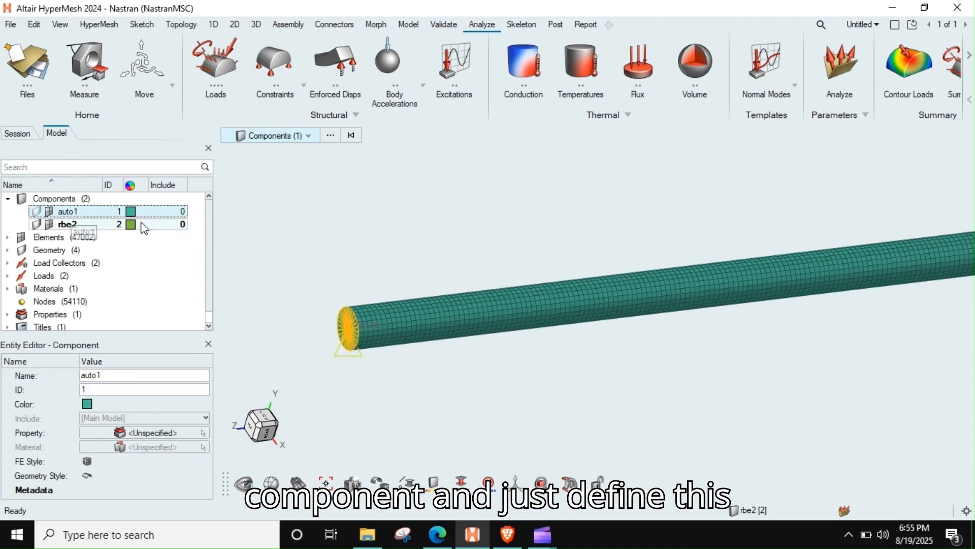
{"action": "left_click", "coordinate": [133, 433]}
{"action": "left_click", "coordinate": [152, 447]}
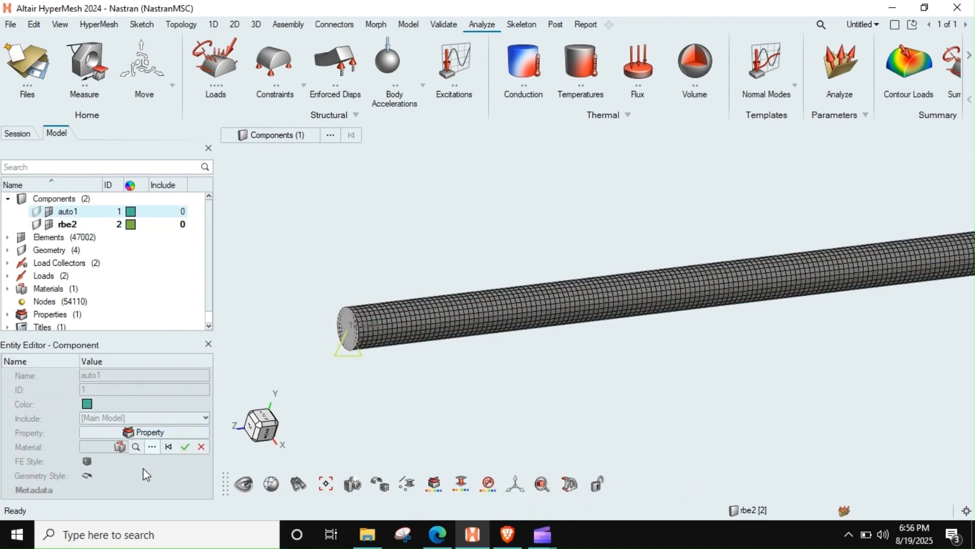
{"action": "left_click", "coordinate": [125, 367]}
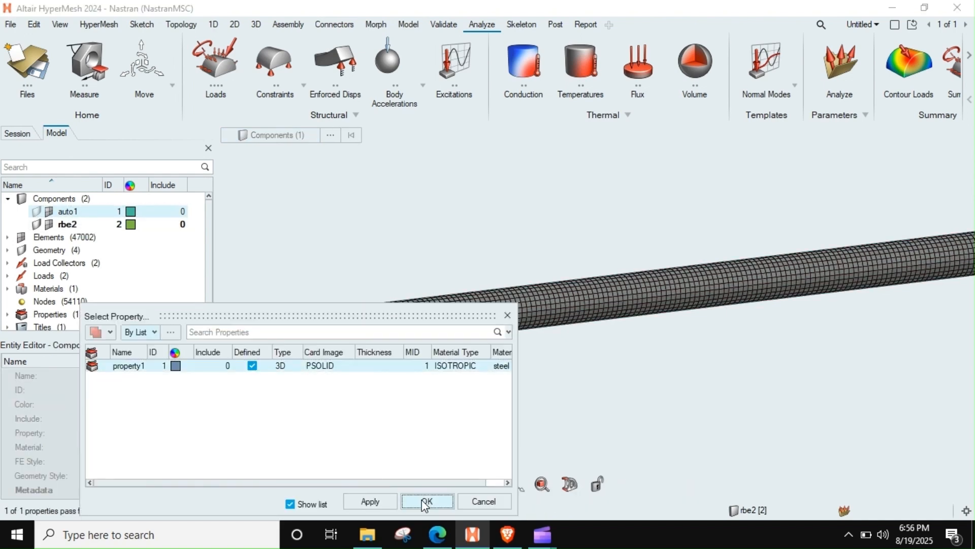
{"action": "left_click", "coordinate": [427, 501]}
Step: Select a single solid element on the bar's surface and open its details for inspection
{"action": "scroll", "coordinate": [424, 322], "scroll_direction": "down", "scroll_amount": 3}
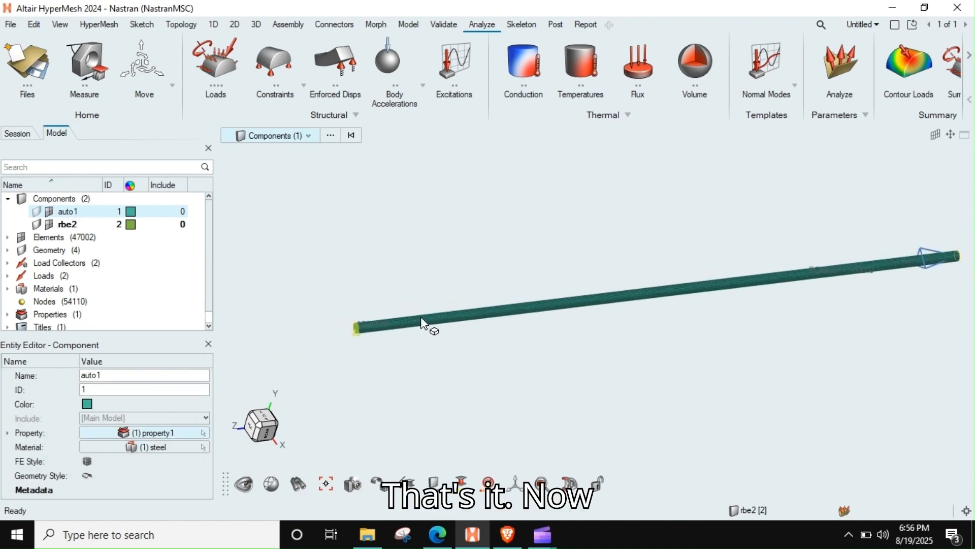
{"action": "scroll", "coordinate": [397, 323], "scroll_direction": "up", "scroll_amount": 1}
{"action": "middle_click_drag", "start_coordinate": [396, 323], "coordinate": [403, 316]}
{"action": "scroll", "coordinate": [397, 316], "scroll_direction": "up", "scroll_amount": 4}
{"action": "scroll", "coordinate": [396, 315], "scroll_direction": "up", "scroll_amount": 2}
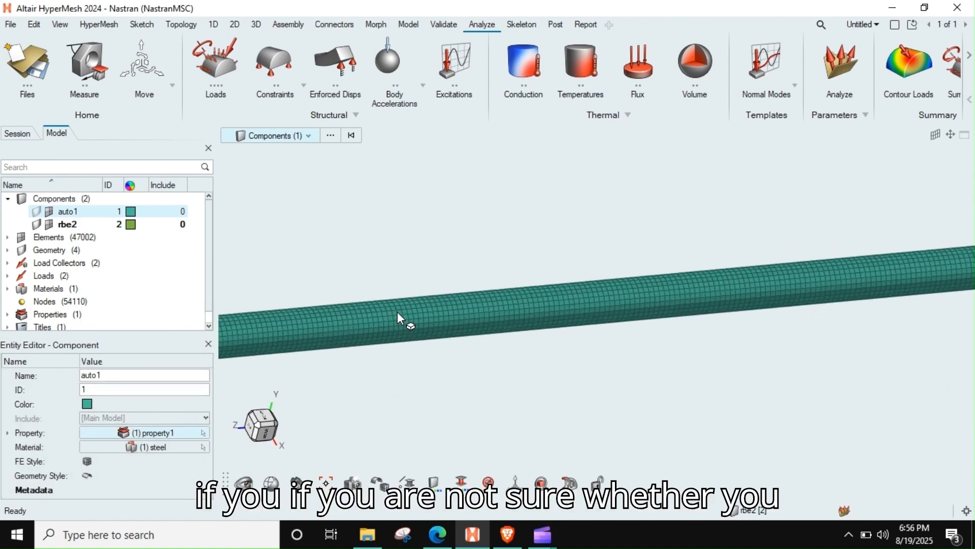
{"action": "key", "text": "Escape"}
{"action": "right_click_drag", "start_coordinate": [398, 312], "coordinate": [481, 282]}
{"action": "key", "text": "e"}
{"action": "scroll", "coordinate": [428, 291], "scroll_direction": "up", "scroll_amount": 5}
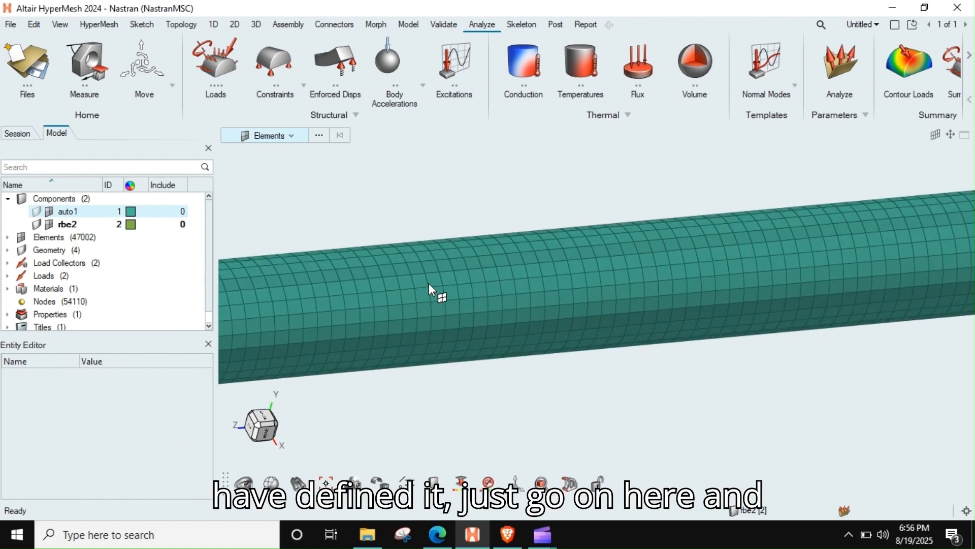
{"action": "left_click", "coordinate": [419, 301]}
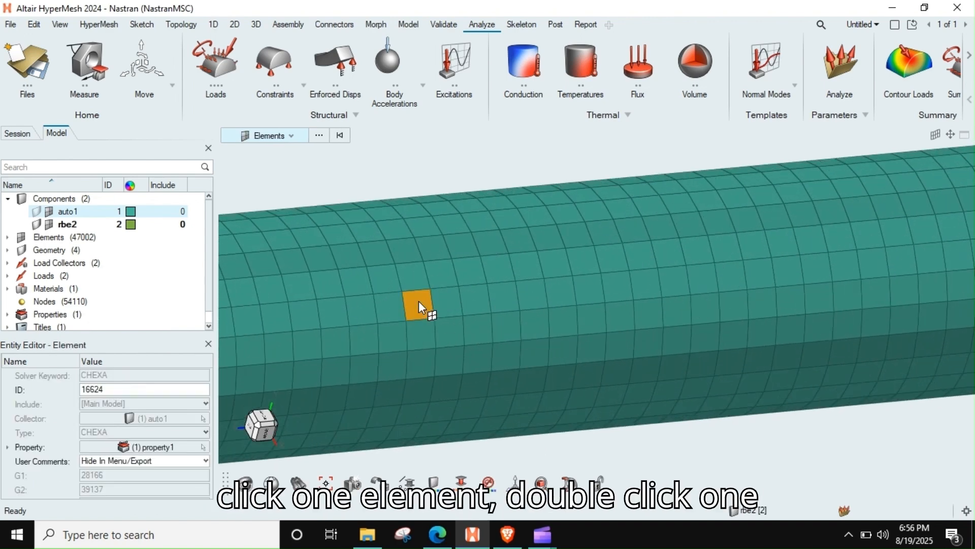
{"action": "double_click", "coordinate": [419, 300]}
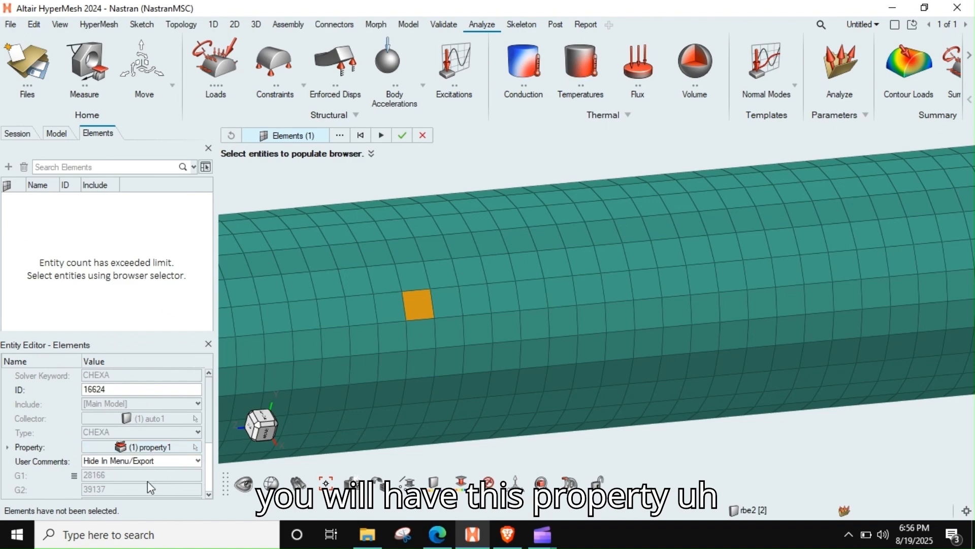
Step: Expand the selected element's property to check its card image and material, and close the element browser
{"action": "mouse_move", "coordinate": [208, 407]}
{"action": "left_mouse_down"}
{"action": "mouse_move", "coordinate": [208, 465]}
{"action": "mouse_move", "coordinate": [212, 407]}
{"action": "left_mouse_up"}
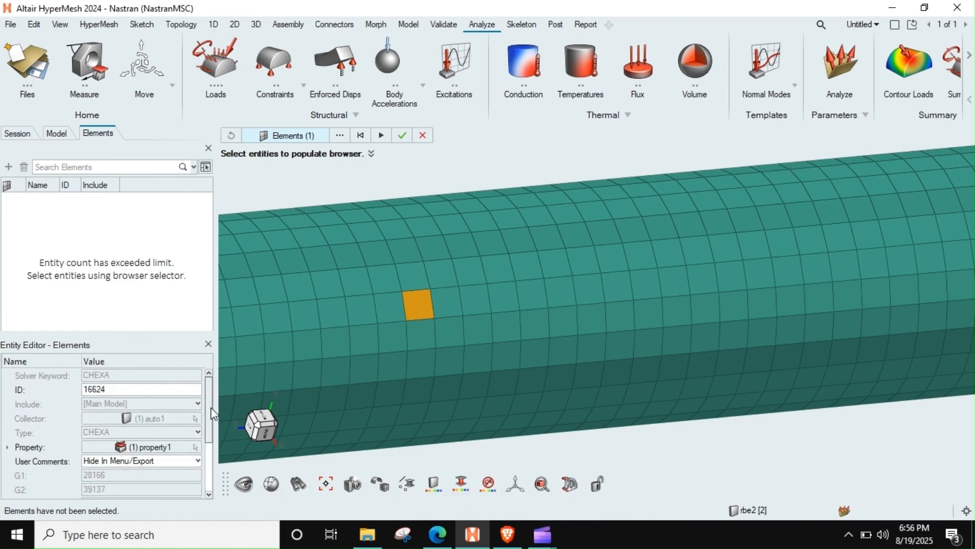
{"action": "right_click", "coordinate": [145, 446]}
{"action": "left_click", "coordinate": [178, 321]}
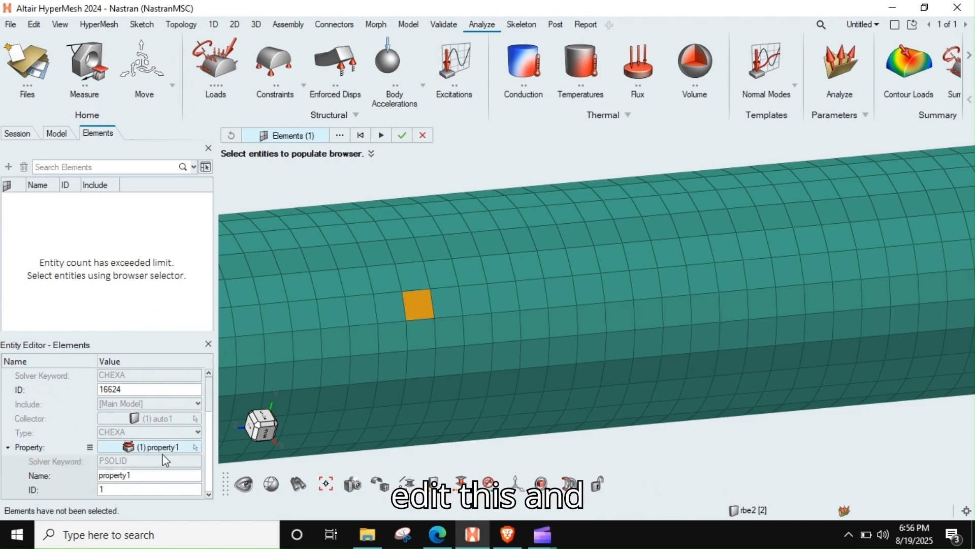
{"action": "scroll", "coordinate": [152, 465], "scroll_direction": "down", "scroll_amount": 3}
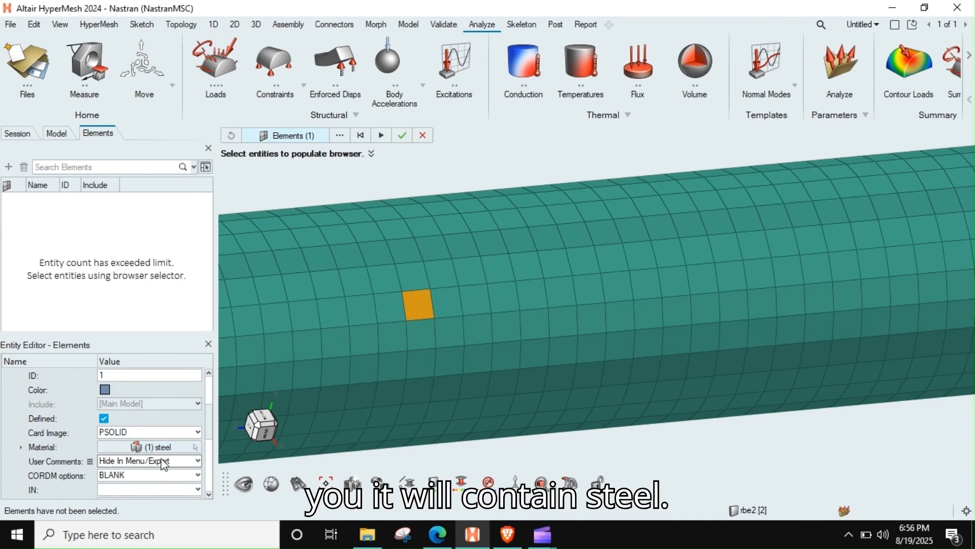
{"action": "left_click", "coordinate": [422, 135]}
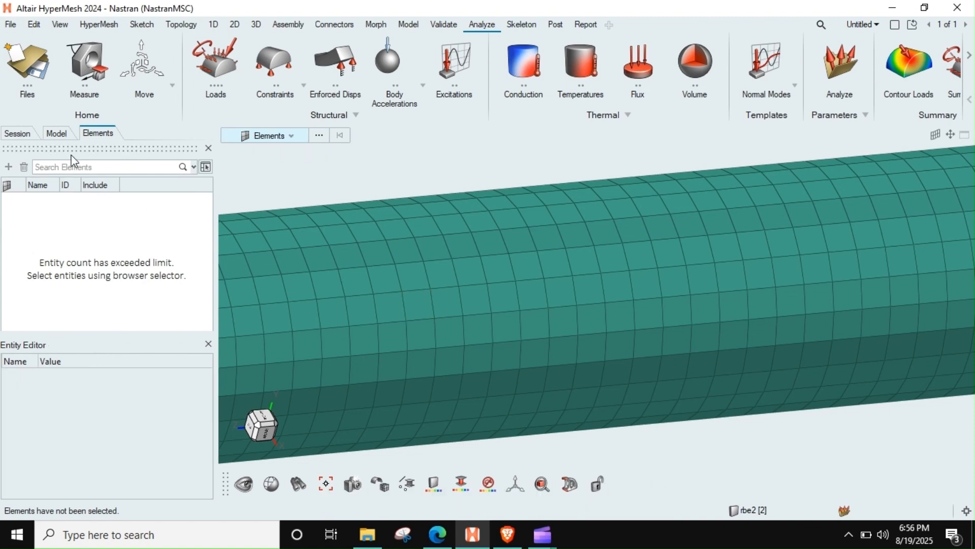
{"action": "left_click", "coordinate": [208, 148]}
Step: Create a load step in the model and set its analysis type to Linear Static
{"action": "scroll", "coordinate": [367, 245], "scroll_direction": "down", "scroll_amount": 5}
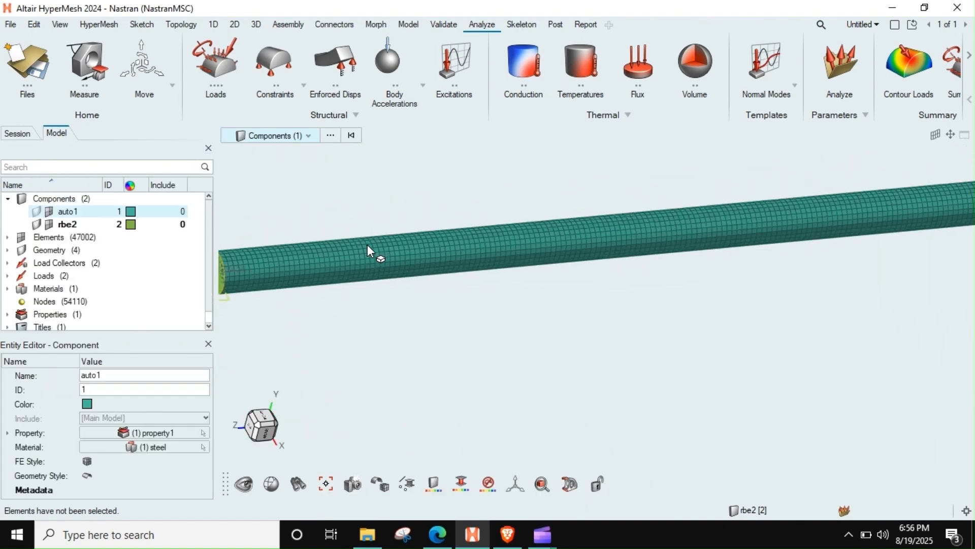
{"action": "scroll", "coordinate": [381, 244], "scroll_direction": "down", "scroll_amount": 5}
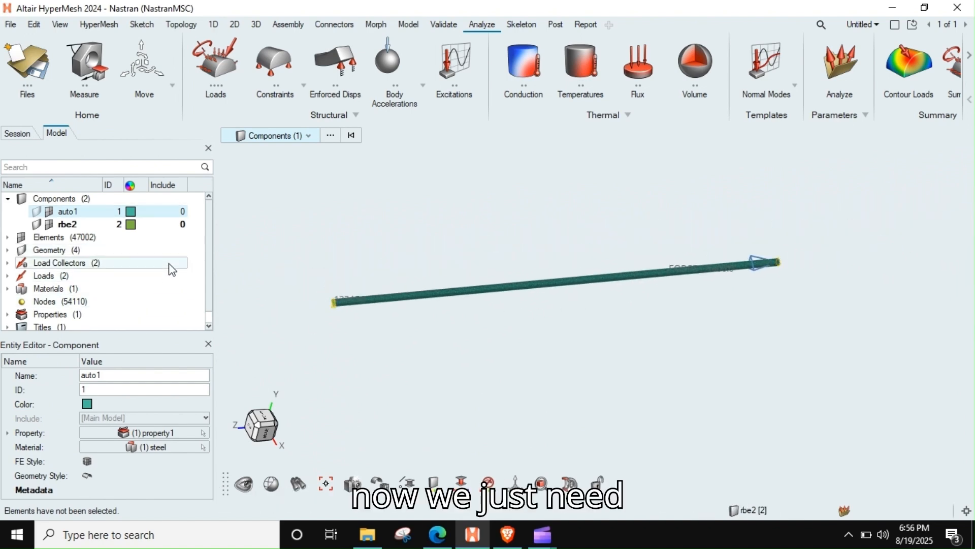
{"action": "right_click", "coordinate": [193, 251]}
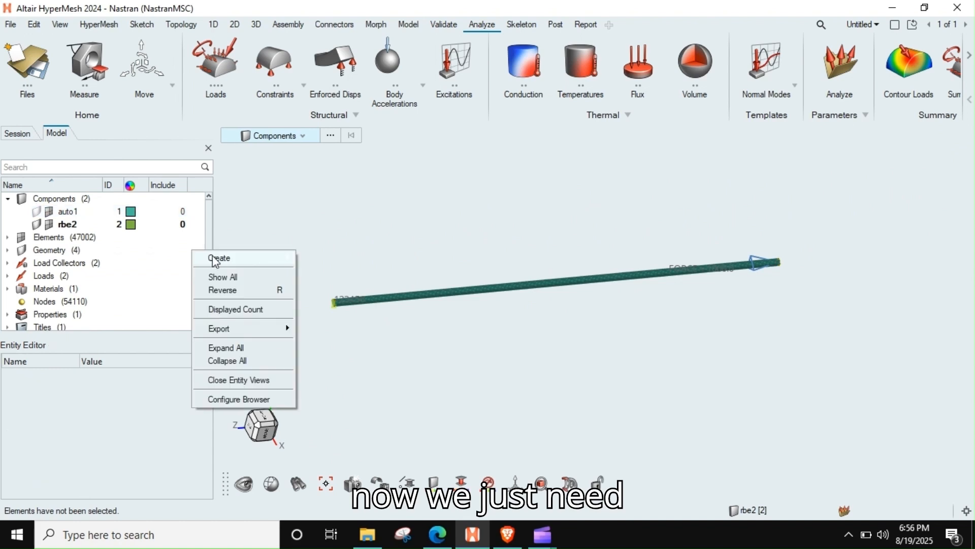
{"action": "mouse_move", "coordinate": [222, 260]}
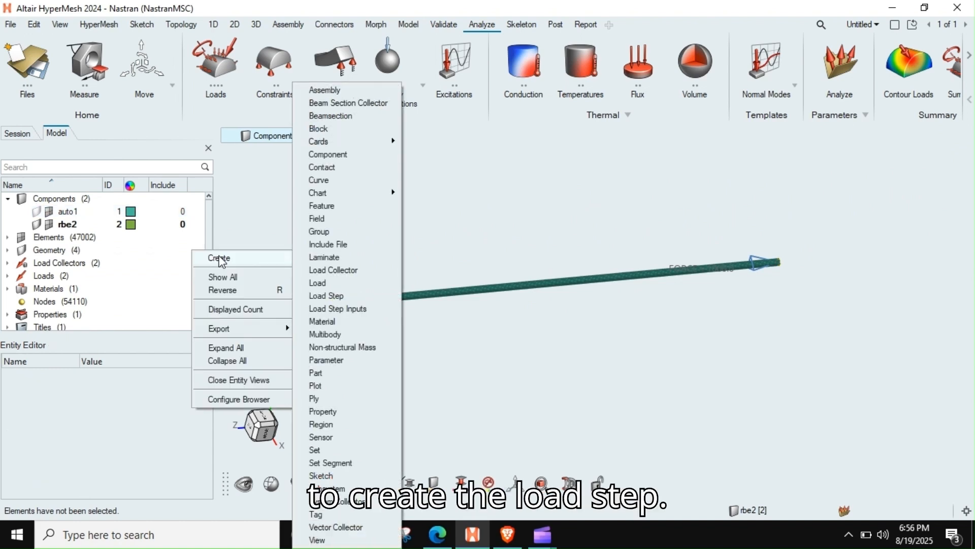
{"action": "left_click", "coordinate": [354, 296]}
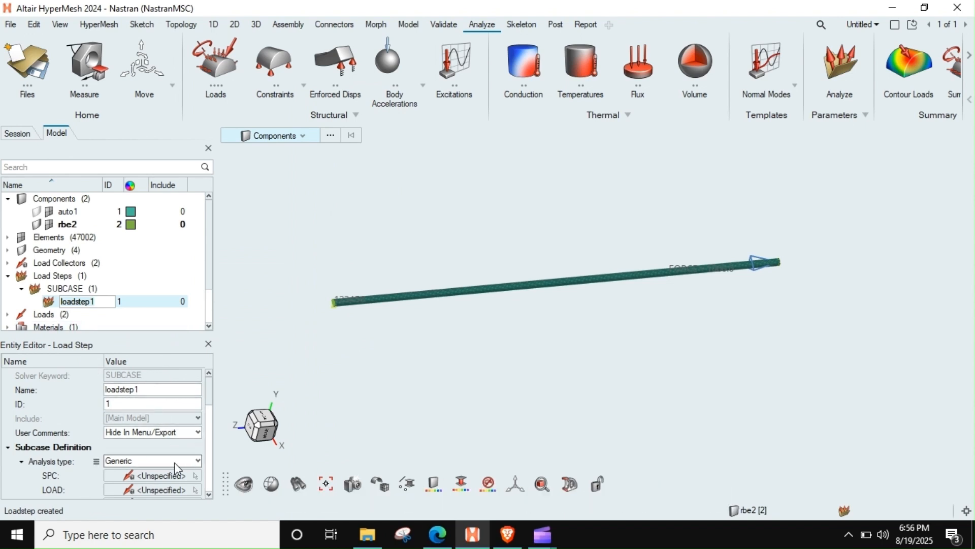
{"action": "left_click", "coordinate": [126, 464]}
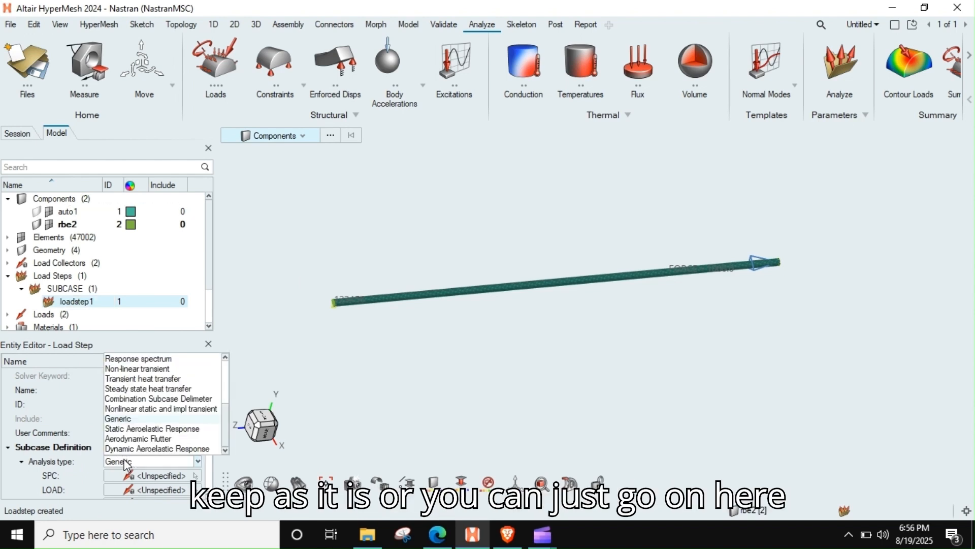
{"action": "scroll", "coordinate": [172, 381], "scroll_direction": "up", "scroll_amount": 3}
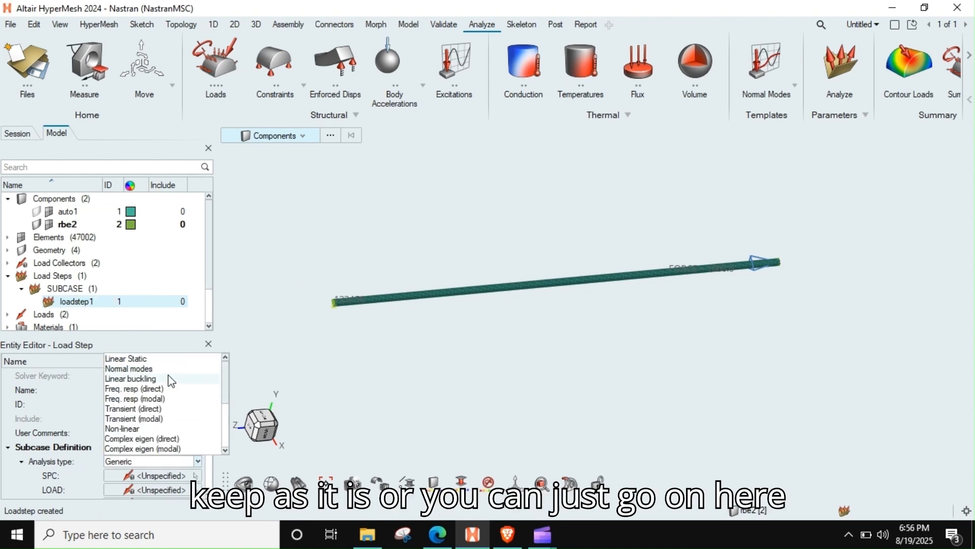
{"action": "left_click", "coordinate": [130, 358]}
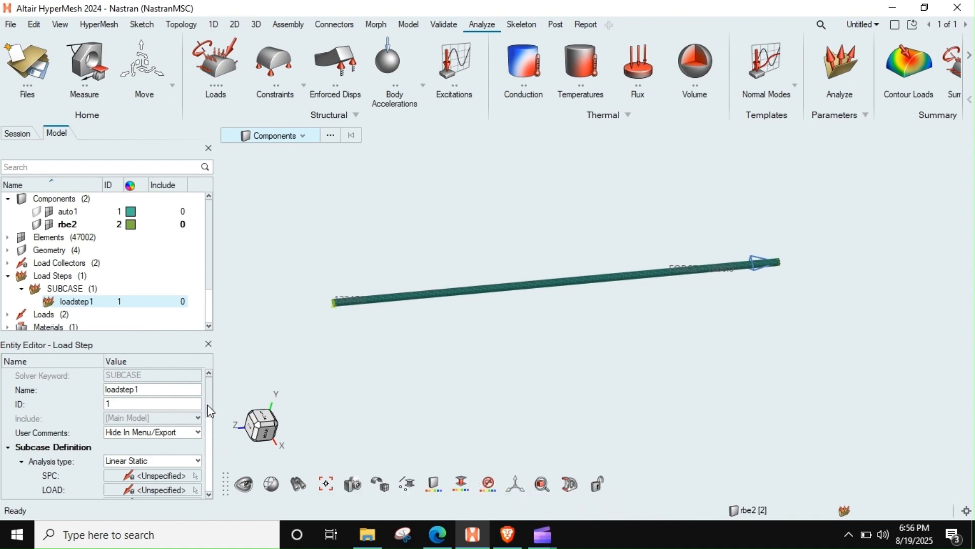
Step: Assign the fix load collector as the SPC of the linear static load step
{"action": "scroll", "coordinate": [209, 396], "scroll_direction": "down", "scroll_amount": 3}
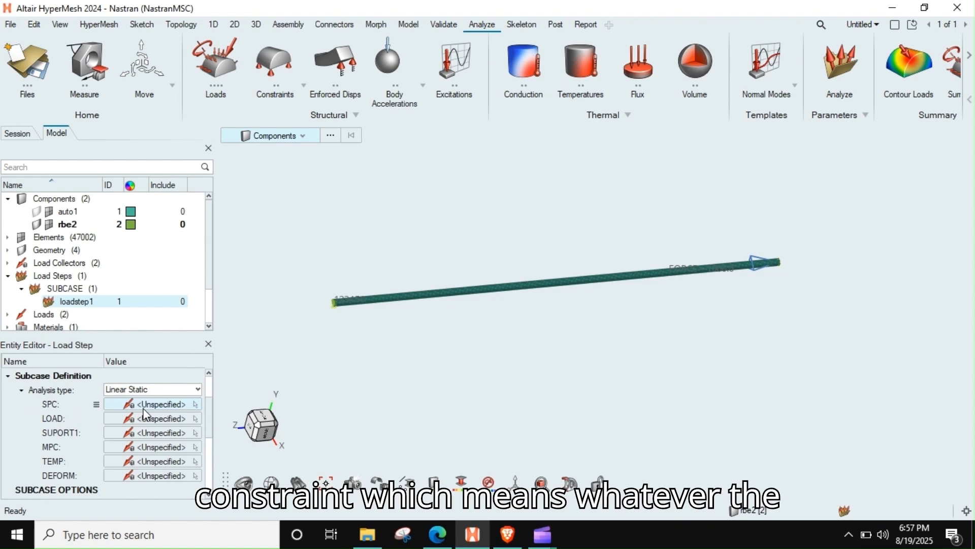
{"action": "left_click", "coordinate": [175, 404]}
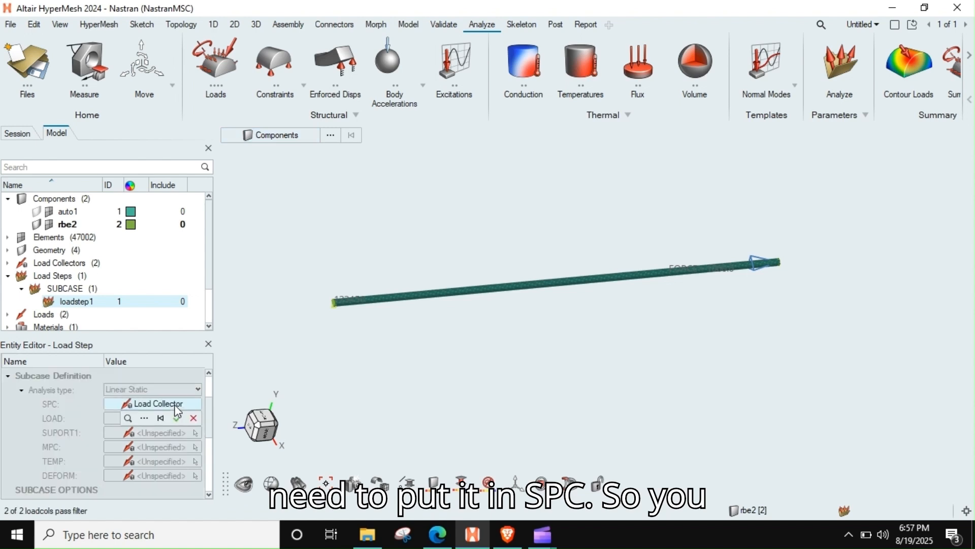
{"action": "left_click", "coordinate": [144, 418]}
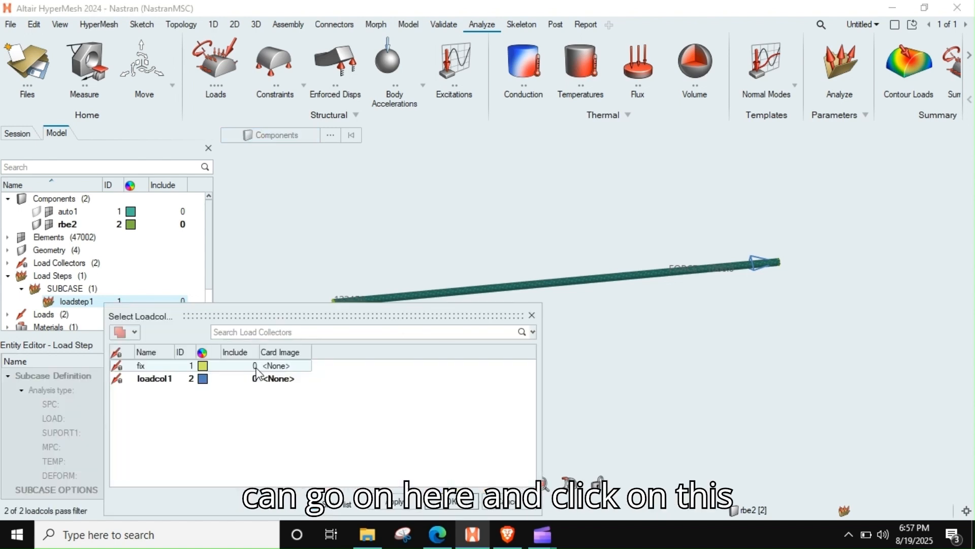
{"action": "right_click_drag", "start_coordinate": [402, 258], "coordinate": [470, 198]}
{"action": "scroll", "coordinate": [420, 218], "scroll_direction": "up", "scroll_amount": 4}
{"action": "left_click", "coordinate": [374, 283]}
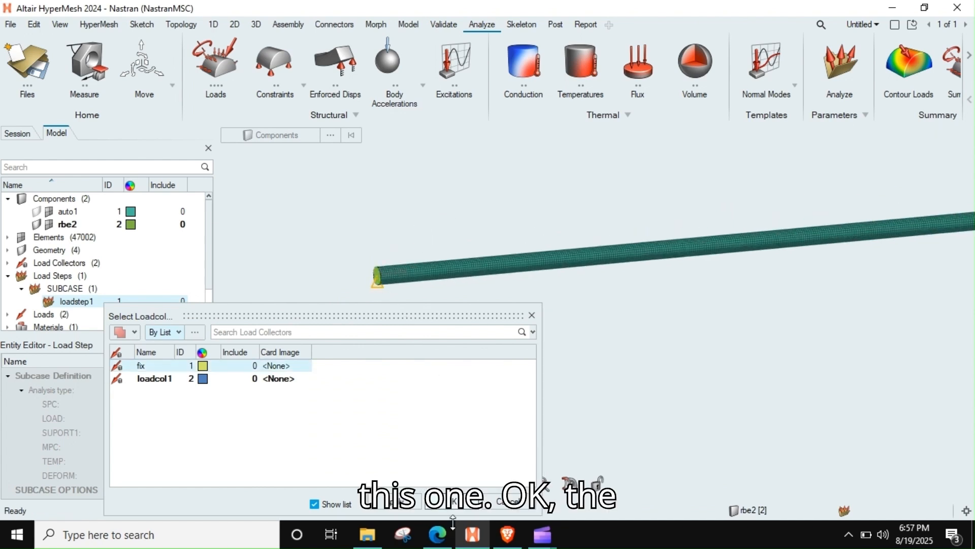
{"action": "left_click", "coordinate": [451, 502]}
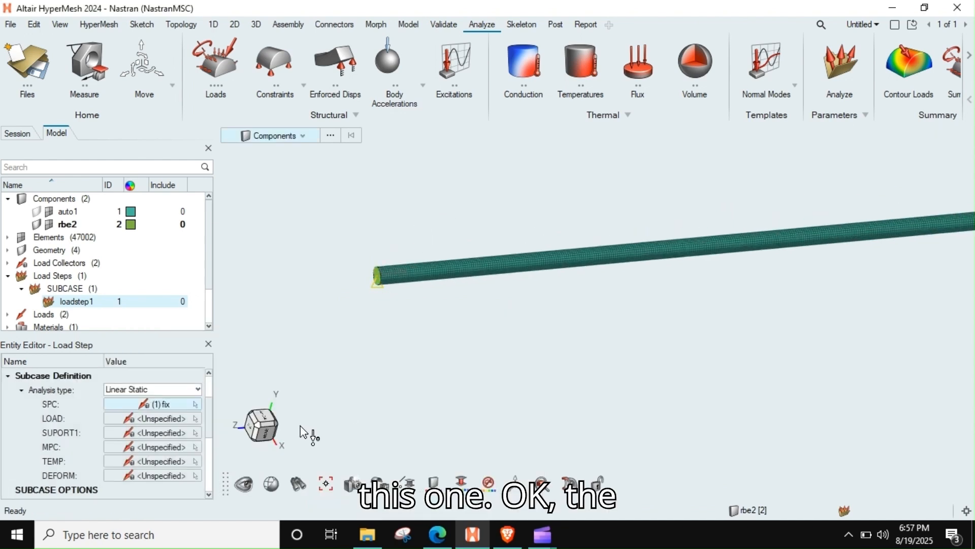
Step: Assign the loadcol1 load collector, which holds the force, as the LOAD of the load step
{"action": "left_click", "coordinate": [149, 417]}
{"action": "left_click", "coordinate": [144, 432]}
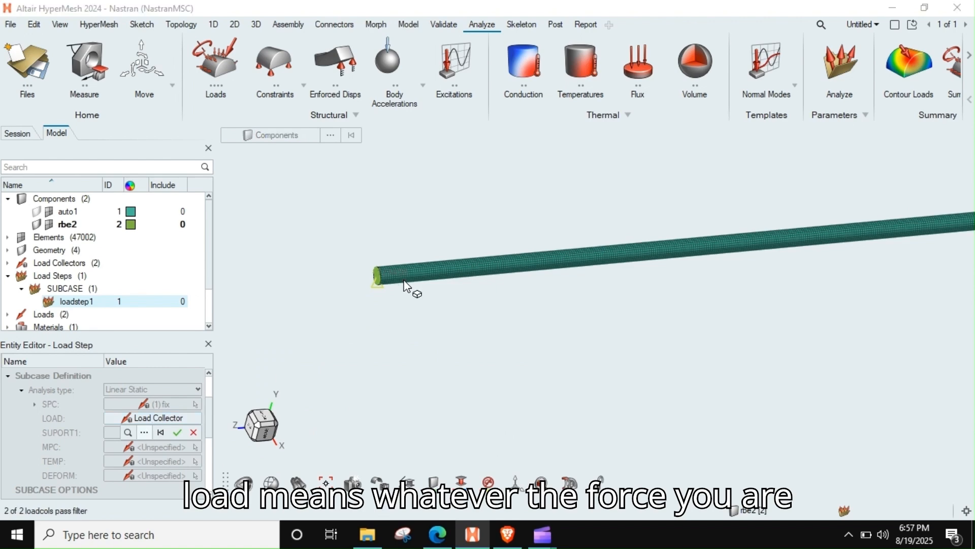
{"action": "right_click_drag", "start_coordinate": [659, 270], "coordinate": [485, 260]}
{"action": "scroll", "coordinate": [547, 255], "scroll_direction": "down", "scroll_amount": 7}
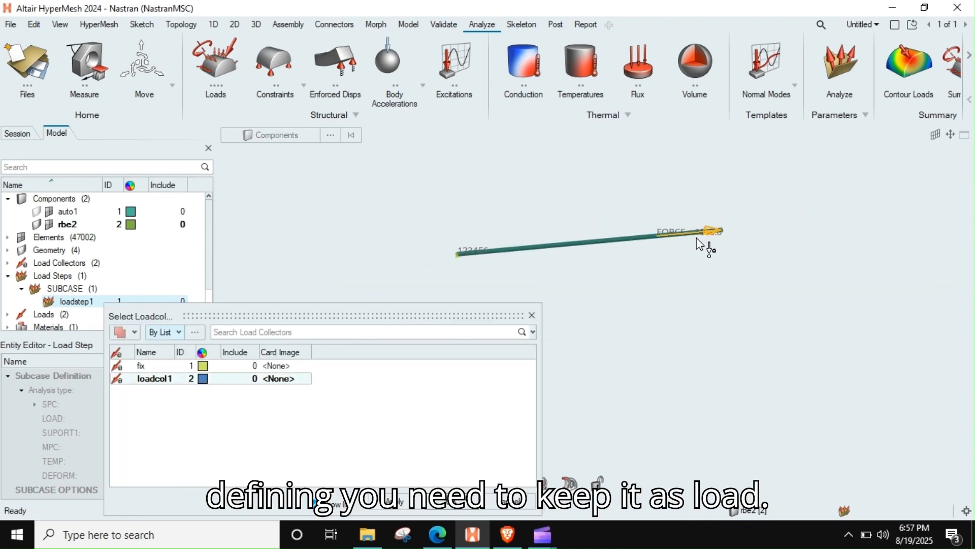
{"action": "right_click_drag", "start_coordinate": [699, 249], "coordinate": [668, 267]}
{"action": "scroll", "coordinate": [669, 252], "scroll_direction": "up", "scroll_amount": 5}
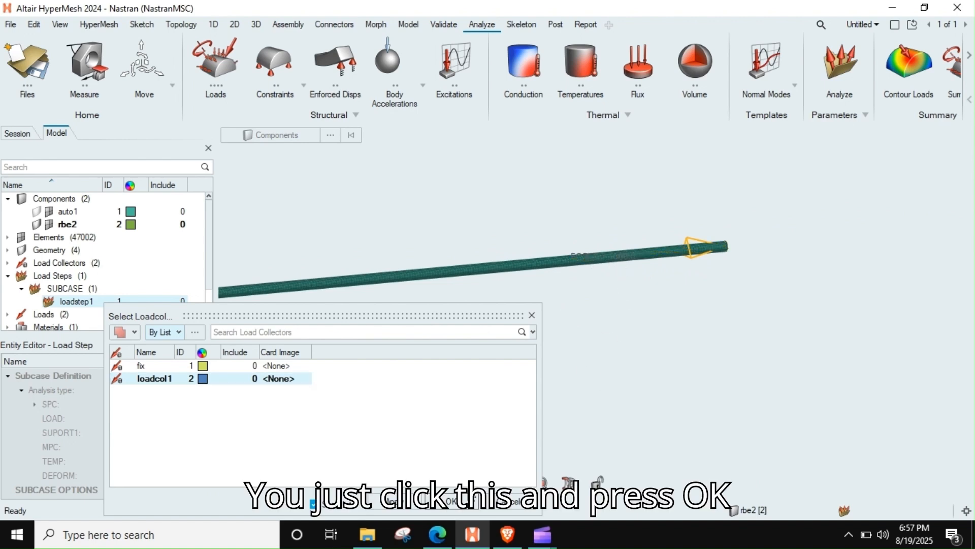
{"action": "left_click", "coordinate": [450, 502]}
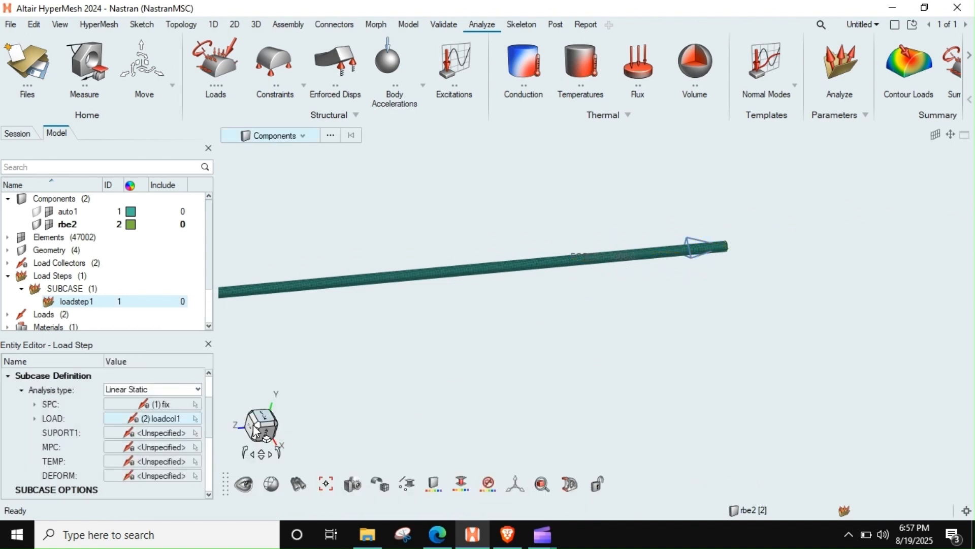
Step: Check the remaining subcase options of the load step and rename it Load_1000N
{"action": "left_click_drag", "start_coordinate": [209, 409], "coordinate": [210, 475]}
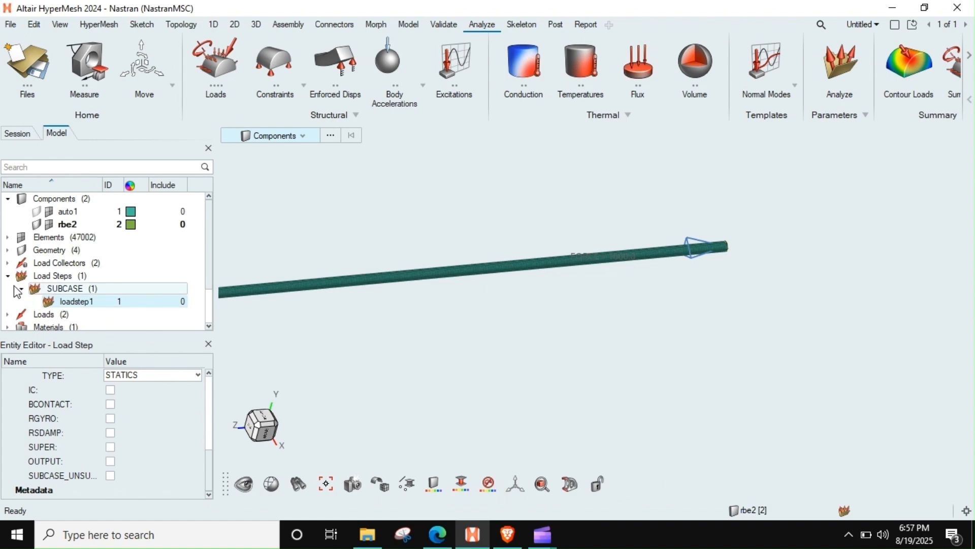
{"action": "left_click_drag", "start_coordinate": [210, 459], "coordinate": [218, 383]}
{"action": "left_click", "coordinate": [169, 389]}
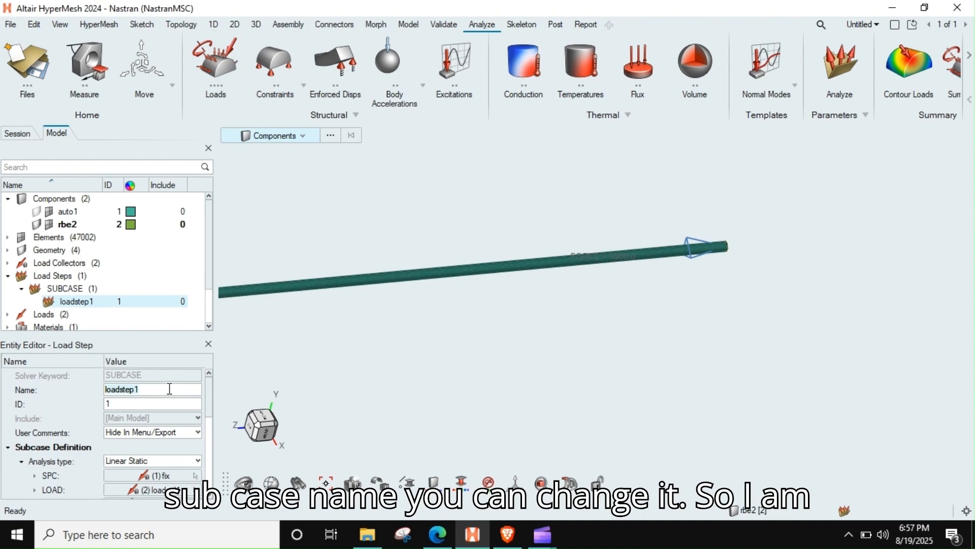
{"action": "type", "text": "Load"}
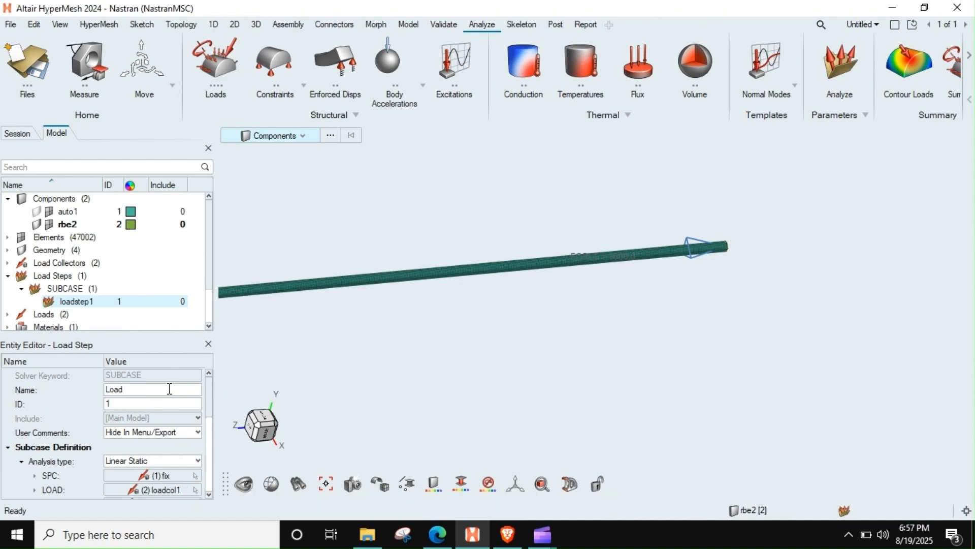
{"action": "type", "text": "_1000N"}
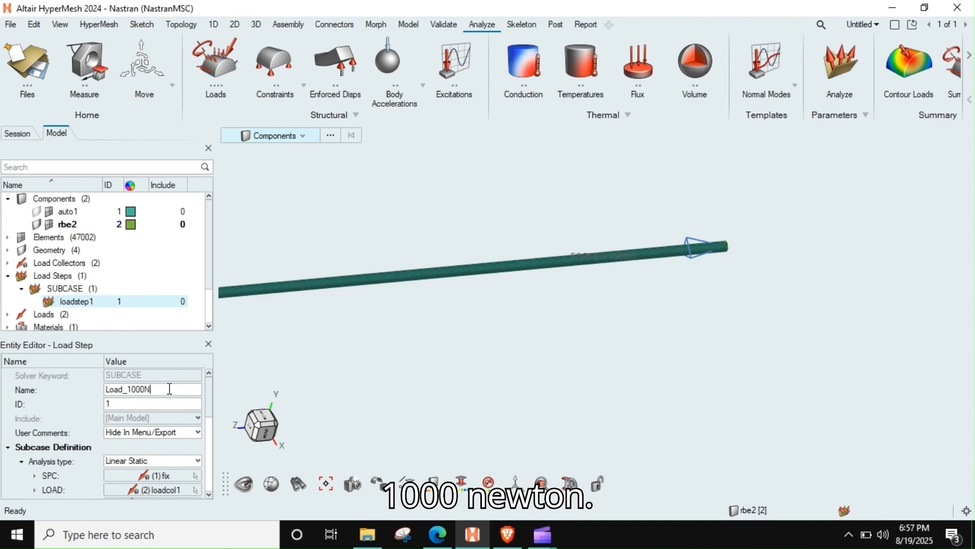
{"action": "key", "text": "Return"}
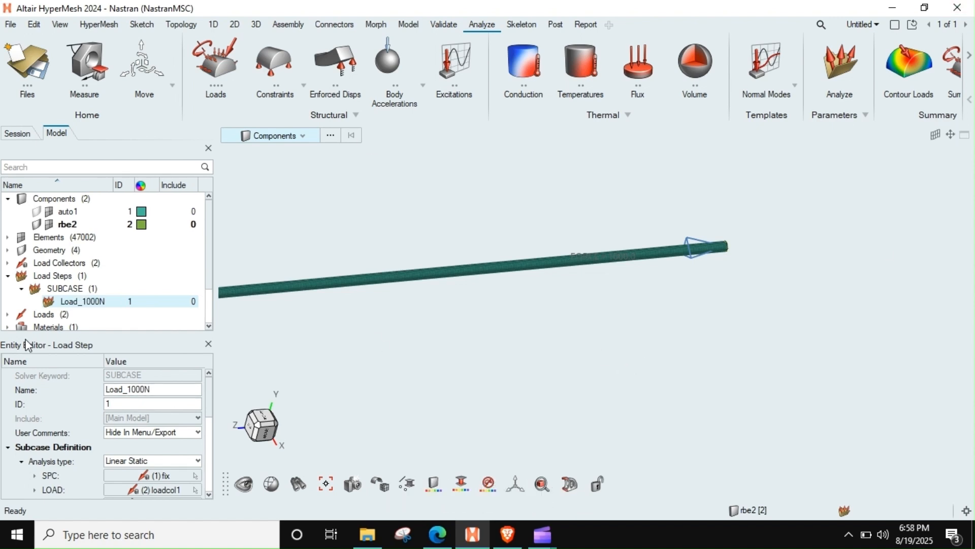
Step: Collapse the load steps in the model tree and create a Param card
{"action": "left_click", "coordinate": [8, 275]}
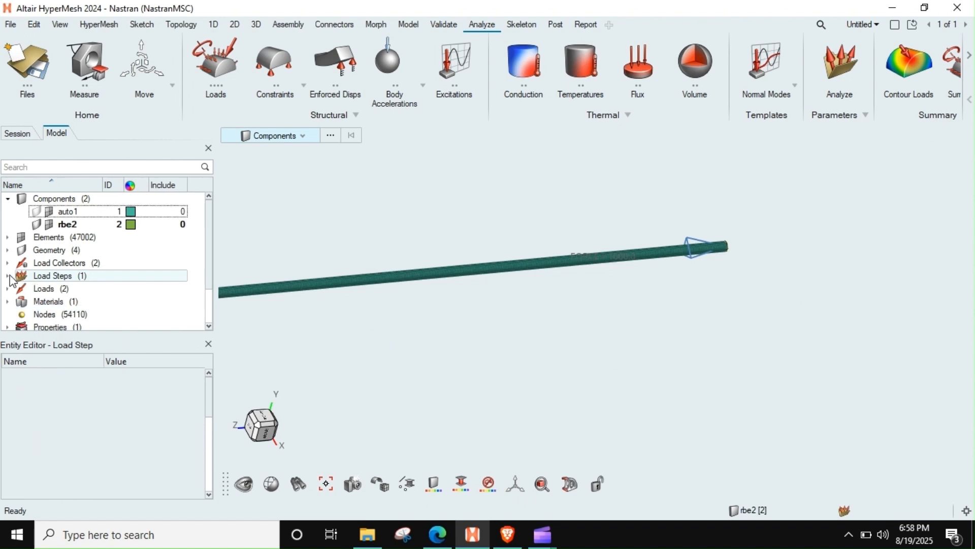
{"action": "left_click", "coordinate": [9, 303]}
{"action": "left_click", "coordinate": [9, 301]}
{"action": "scroll", "coordinate": [102, 260], "scroll_direction": "down", "scroll_amount": 1}
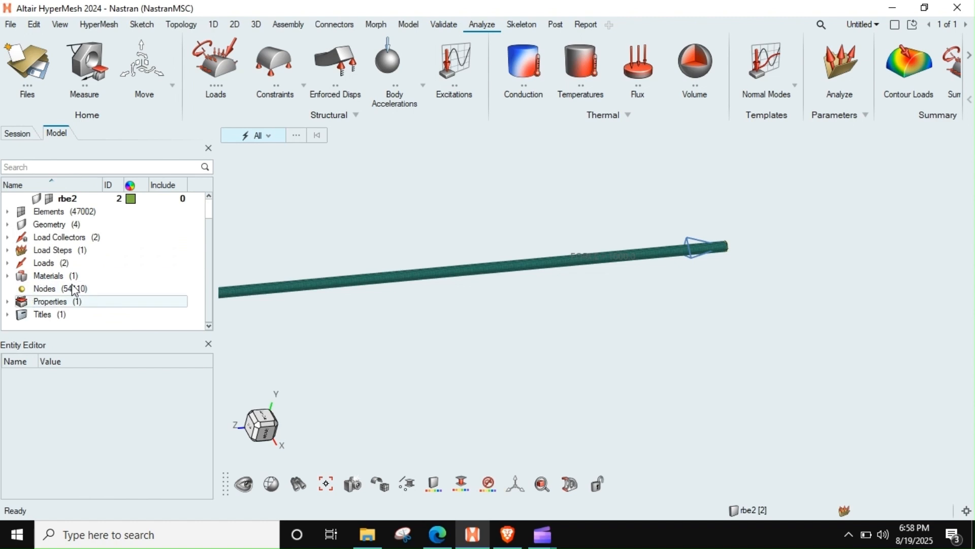
{"action": "right_click", "coordinate": [84, 322]}
{"action": "mouse_move", "coordinate": [145, 328]}
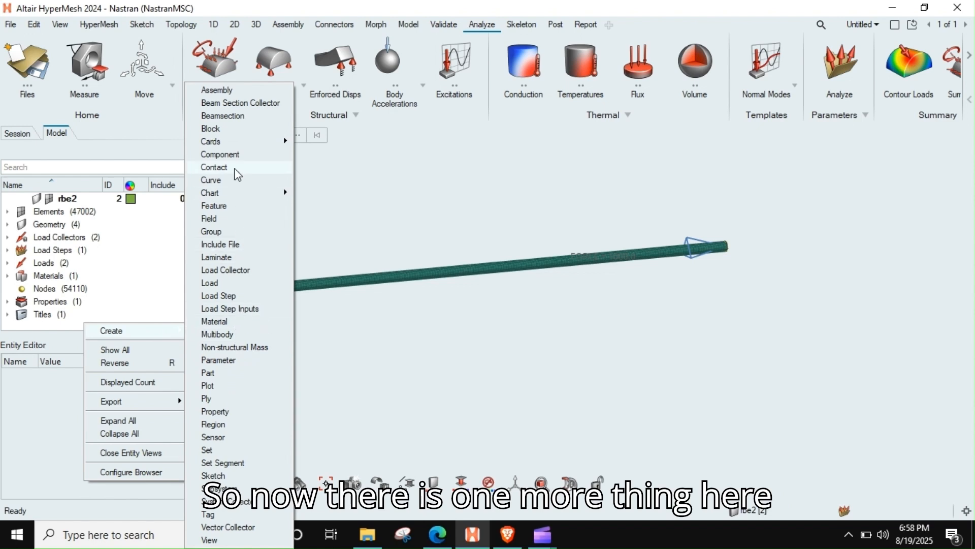
{"action": "mouse_move", "coordinate": [242, 146]}
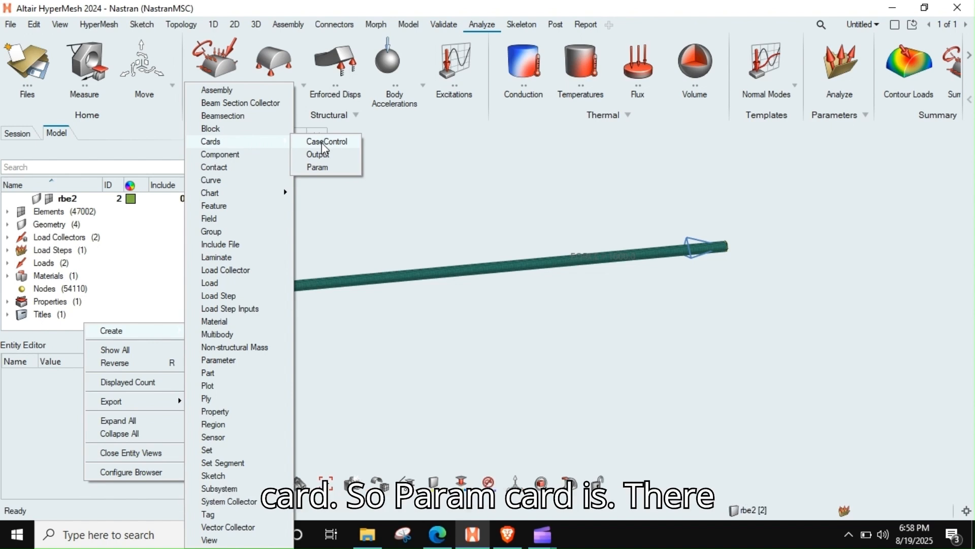
{"action": "left_click", "coordinate": [319, 167]}
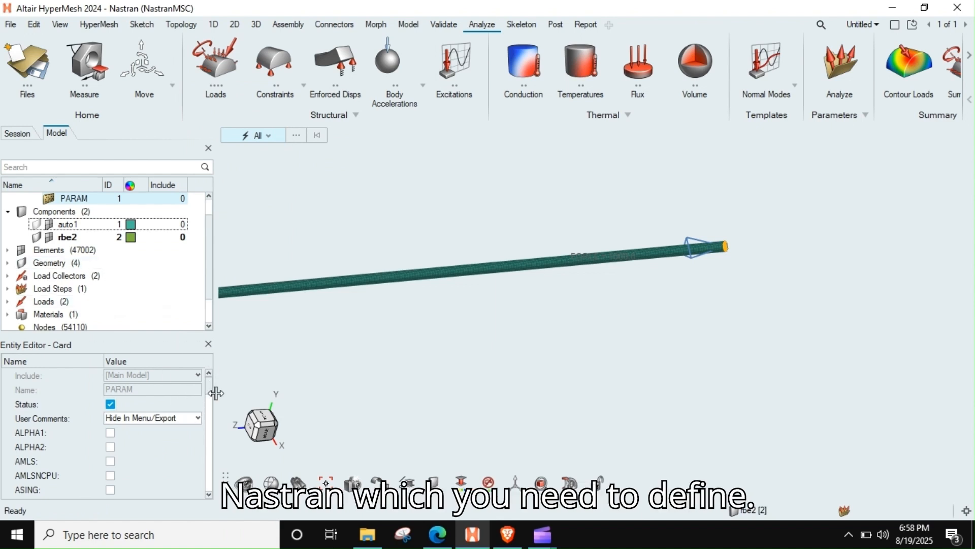
Step: Enable the POST parameter in the PARAM card and set POST_V1 to -1
{"action": "left_click_drag", "start_coordinate": [207, 387], "coordinate": [207, 397]}
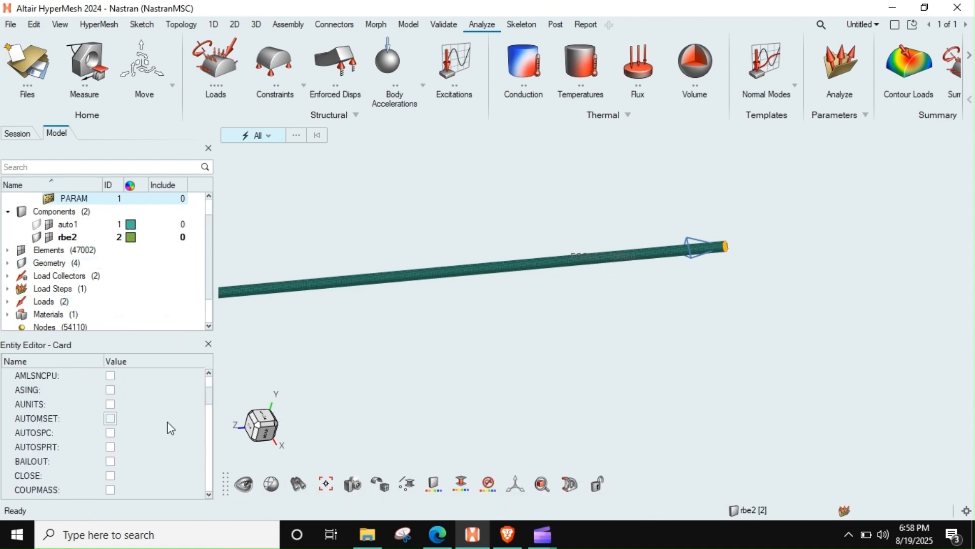
{"action": "scroll", "coordinate": [103, 422], "scroll_direction": "down", "scroll_amount": 4}
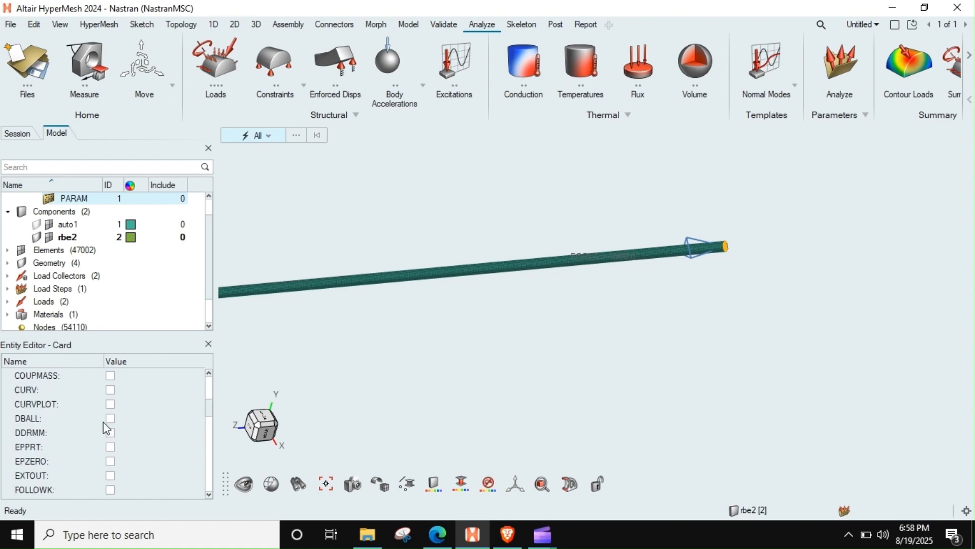
{"action": "scroll", "coordinate": [103, 421], "scroll_direction": "down", "scroll_amount": 4}
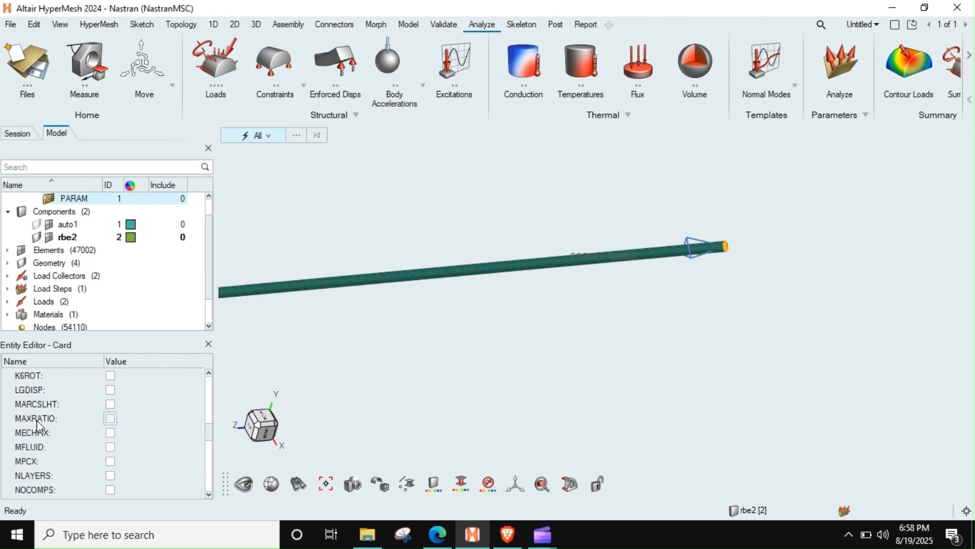
{"action": "scroll", "coordinate": [35, 419], "scroll_direction": "down", "scroll_amount": 2}
{"action": "scroll", "coordinate": [75, 449], "scroll_direction": "down", "scroll_amount": 6}
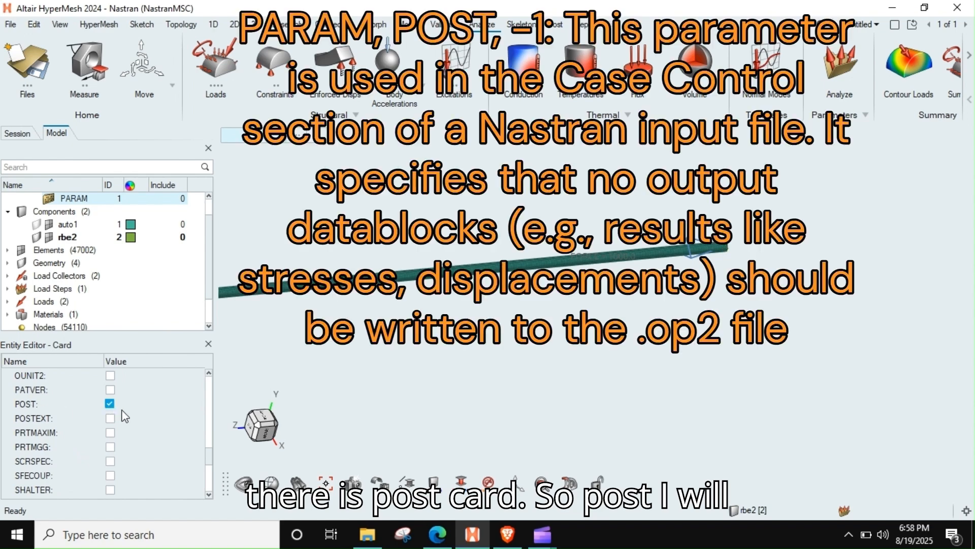
{"action": "left_click", "coordinate": [110, 404]}
{"action": "left_click", "coordinate": [124, 432]}
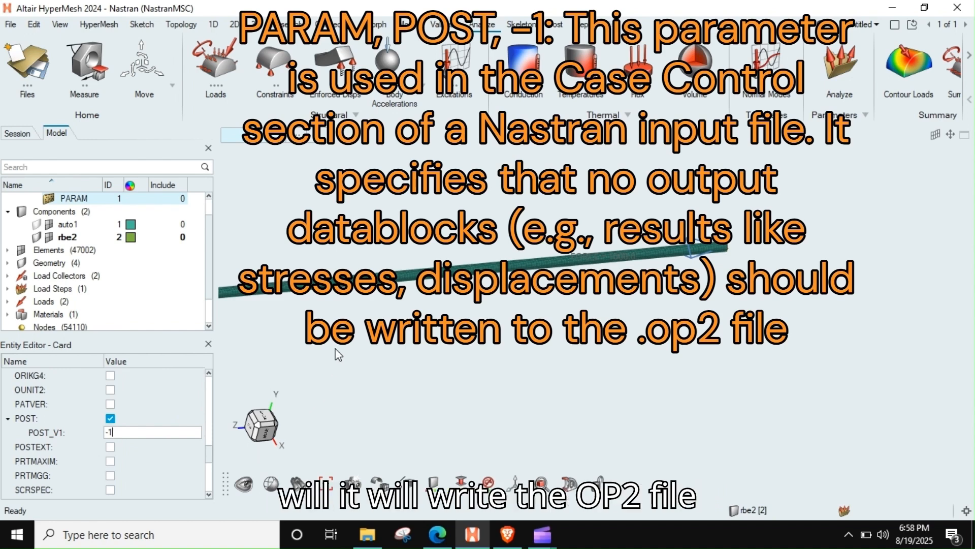
{"action": "scroll", "coordinate": [605, 276], "scroll_direction": "up", "scroll_amount": 2}
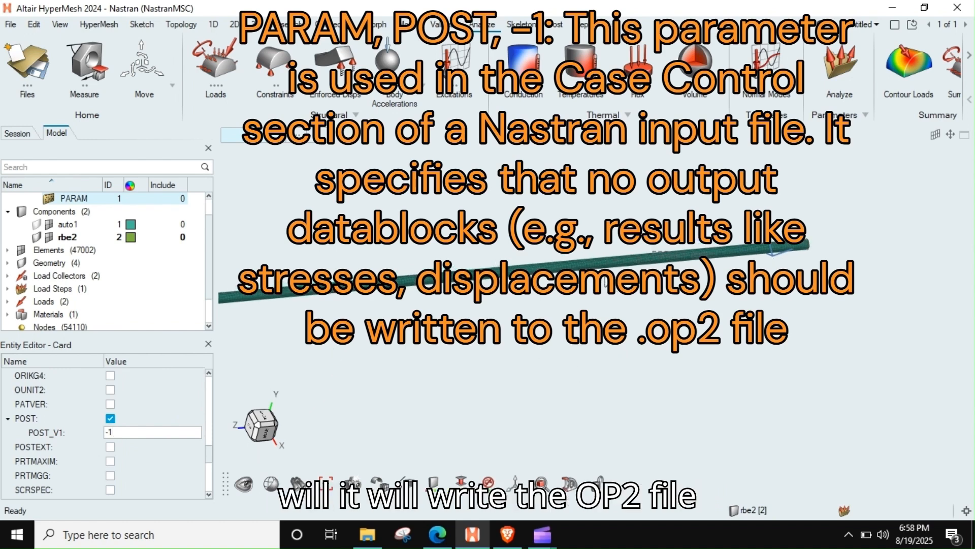
{"action": "scroll", "coordinate": [604, 277], "scroll_direction": "down", "scroll_amount": 6}
{"action": "scroll", "coordinate": [604, 277], "scroll_direction": "up", "scroll_amount": 2}
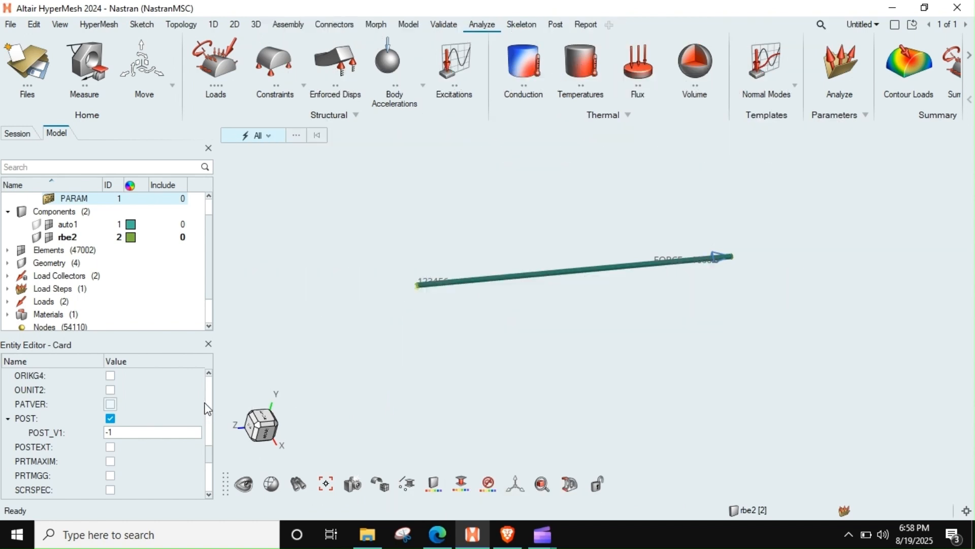
Step: Look through the rest of the PARAM card's parameters to check whether any others are needed
{"action": "left_click_drag", "start_coordinate": [210, 457], "coordinate": [211, 484]}
{"action": "scroll", "coordinate": [176, 449], "scroll_direction": "up", "scroll_amount": 2}
{"action": "scroll", "coordinate": [179, 454], "scroll_direction": "up", "scroll_amount": 3}
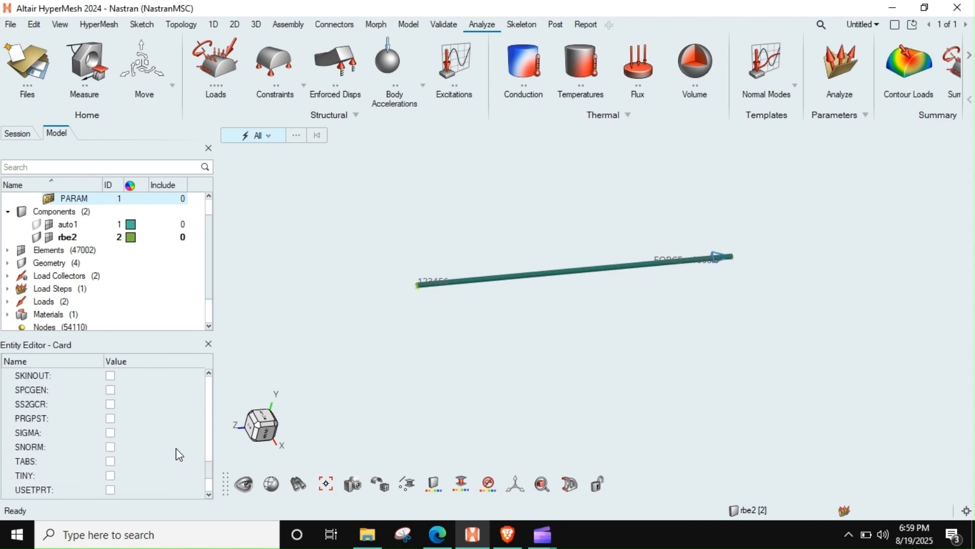
{"action": "scroll", "coordinate": [180, 454], "scroll_direction": "up", "scroll_amount": 2}
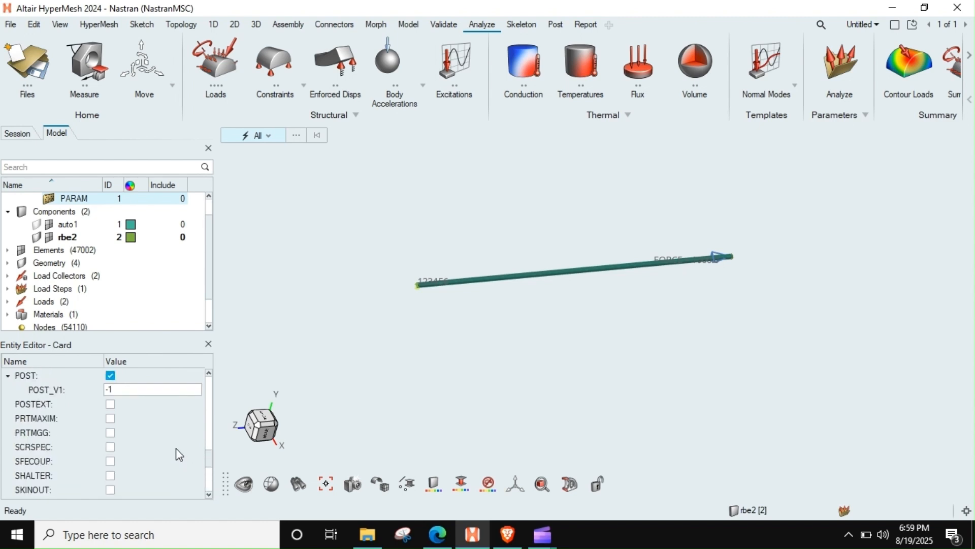
{"action": "scroll", "coordinate": [179, 454], "scroll_direction": "up", "scroll_amount": 10}
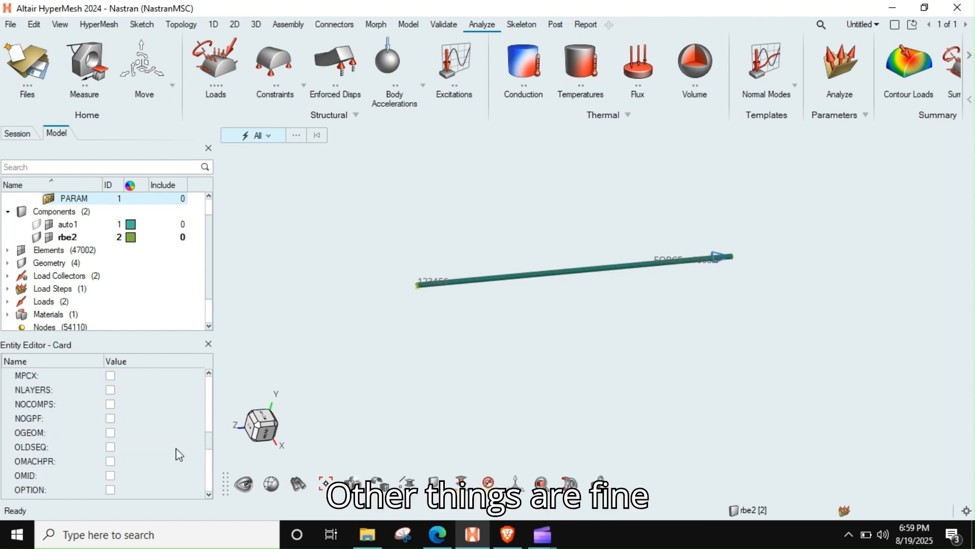
{"action": "scroll", "coordinate": [179, 455], "scroll_direction": "up", "scroll_amount": 5}
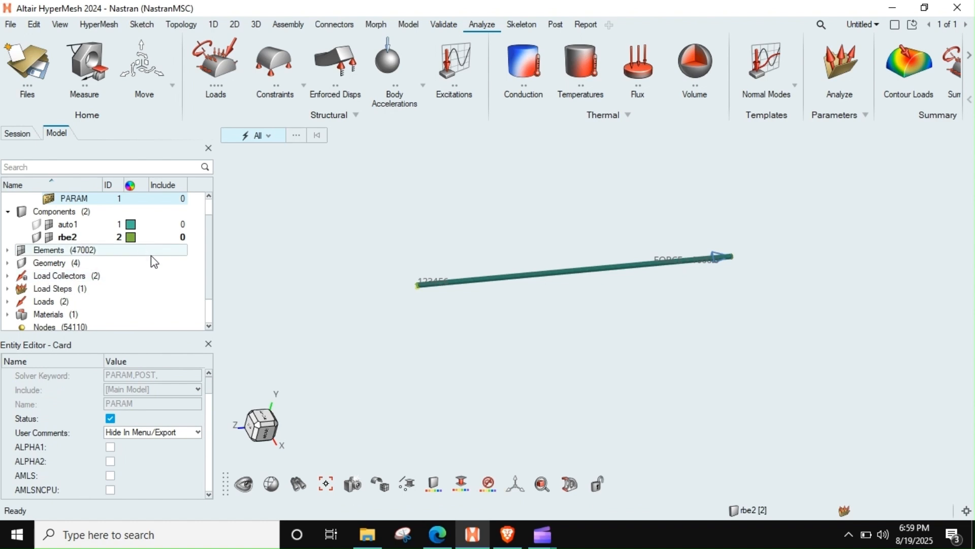
{"action": "scroll", "coordinate": [151, 255], "scroll_direction": "up", "scroll_amount": 1}
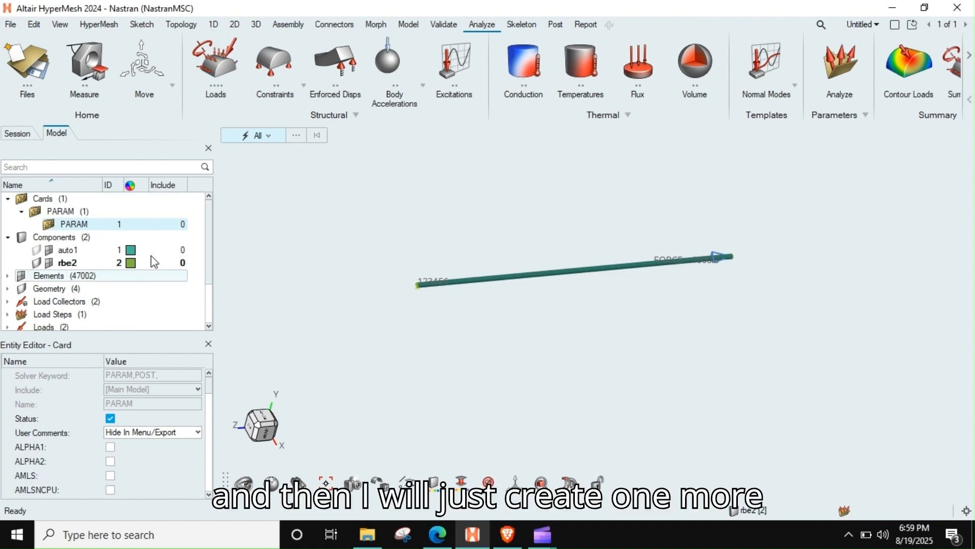
Step: Create a CaseControl card for the global output requests and go through its first options
{"action": "left_click", "coordinate": [195, 300]}
{"action": "right_click", "coordinate": [195, 300]}
{"action": "mouse_move", "coordinate": [279, 310]}
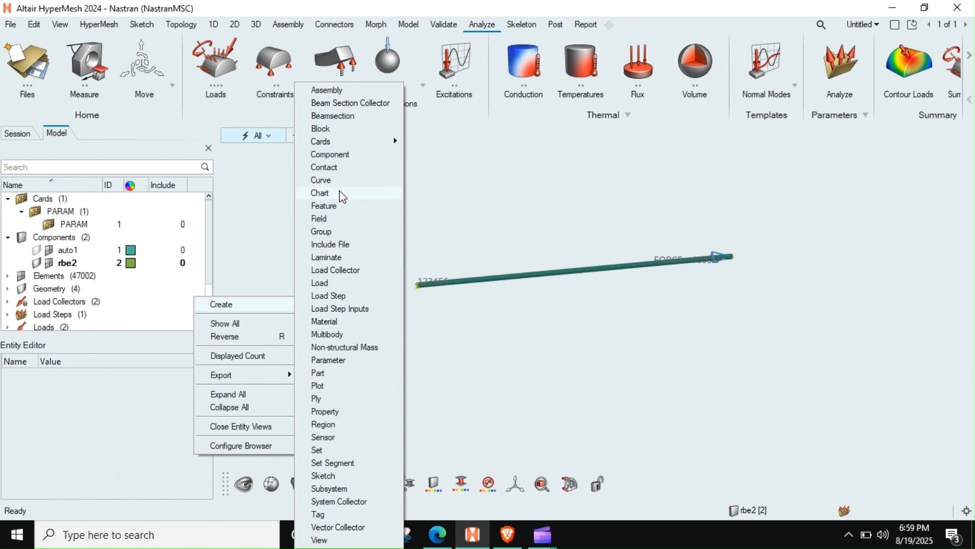
{"action": "mouse_move", "coordinate": [343, 150]}
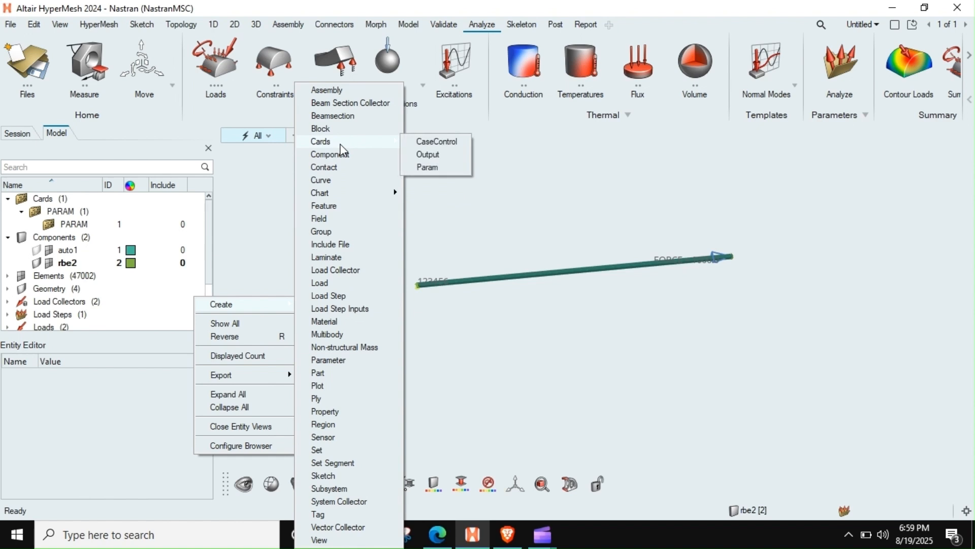
{"action": "left_click", "coordinate": [433, 144]}
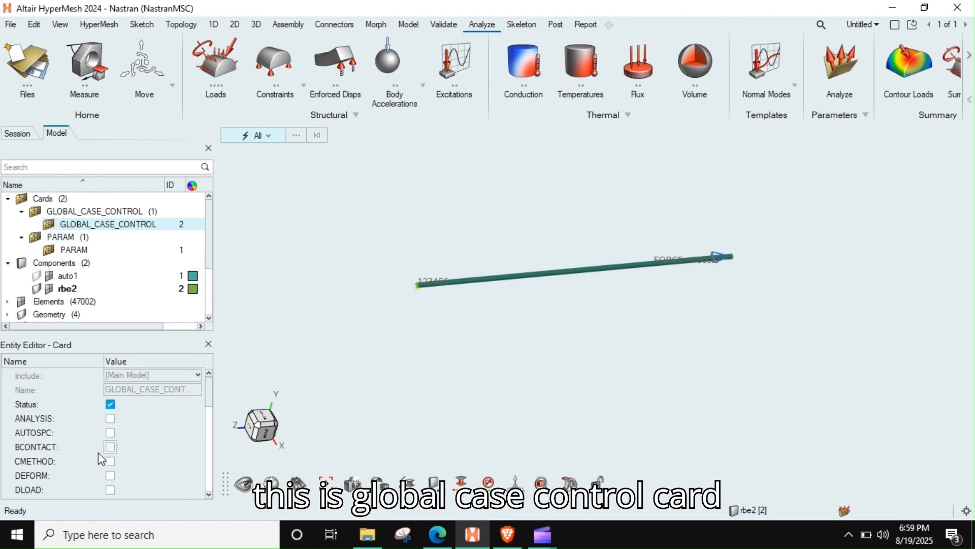
{"action": "scroll", "coordinate": [208, 404], "scroll_direction": "down", "scroll_amount": 5}
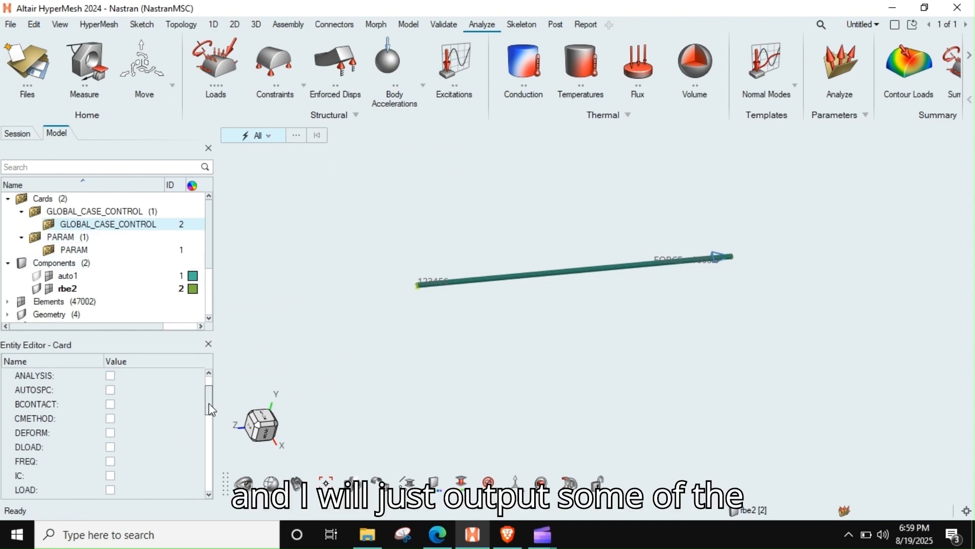
Step: Enable the ANALYSIS entry in the GLOBAL_CASE_CONTROL card and set its type to STATICS
{"action": "scroll", "coordinate": [209, 414], "scroll_direction": "down", "scroll_amount": 2}
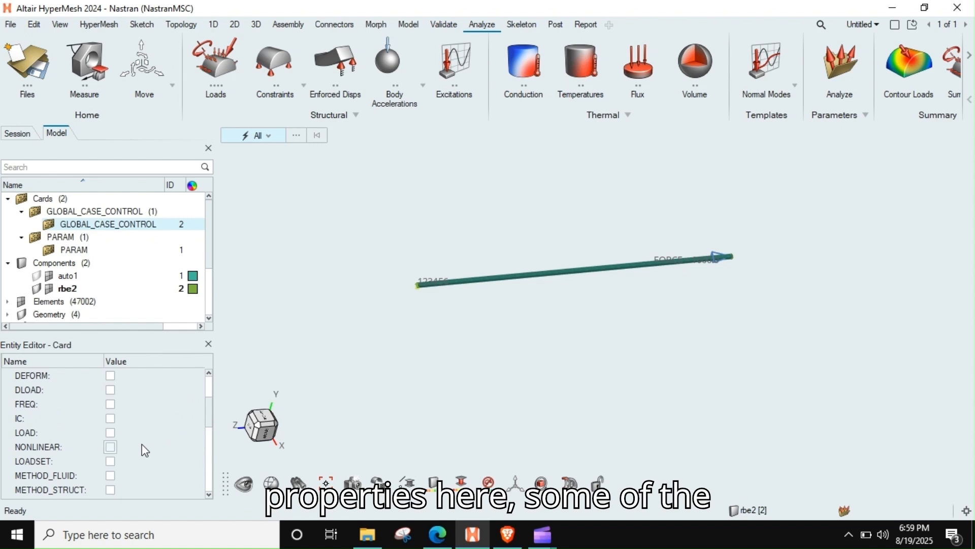
{"action": "scroll", "coordinate": [142, 444], "scroll_direction": "down", "scroll_amount": 4}
{"action": "scroll", "coordinate": [137, 452], "scroll_direction": "down", "scroll_amount": 4}
{"action": "scroll", "coordinate": [130, 439], "scroll_direction": "down", "scroll_amount": 4}
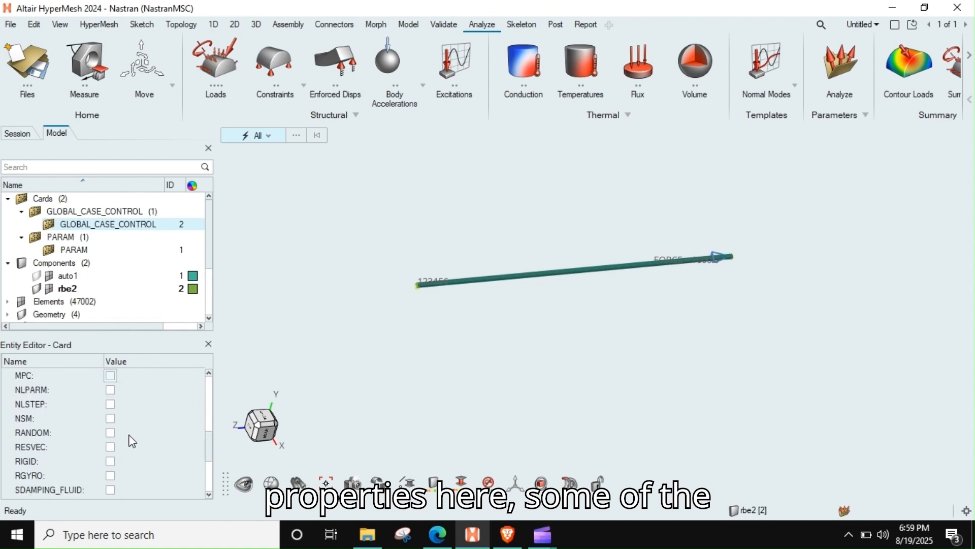
{"action": "scroll", "coordinate": [144, 433], "scroll_direction": "down", "scroll_amount": 10}
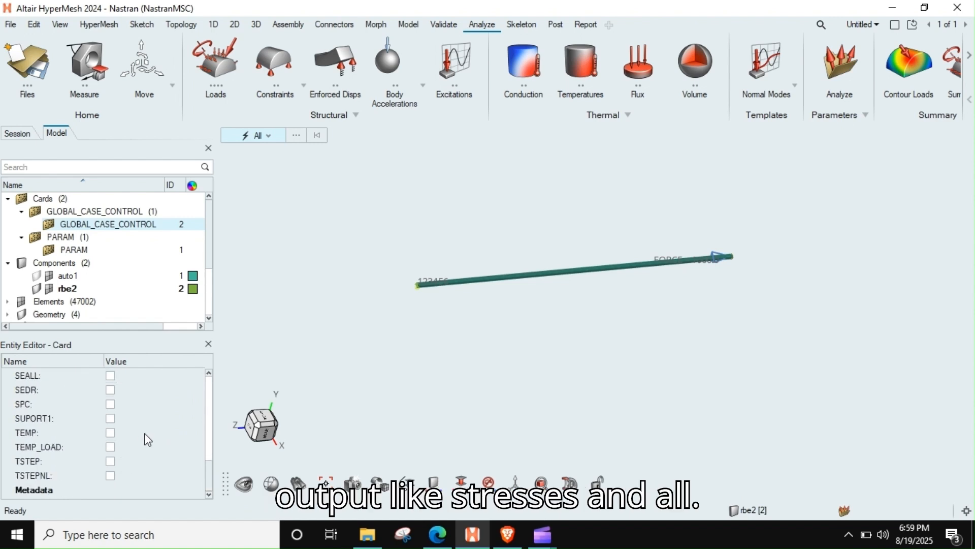
{"action": "scroll", "coordinate": [125, 453], "scroll_direction": "up", "scroll_amount": 8}
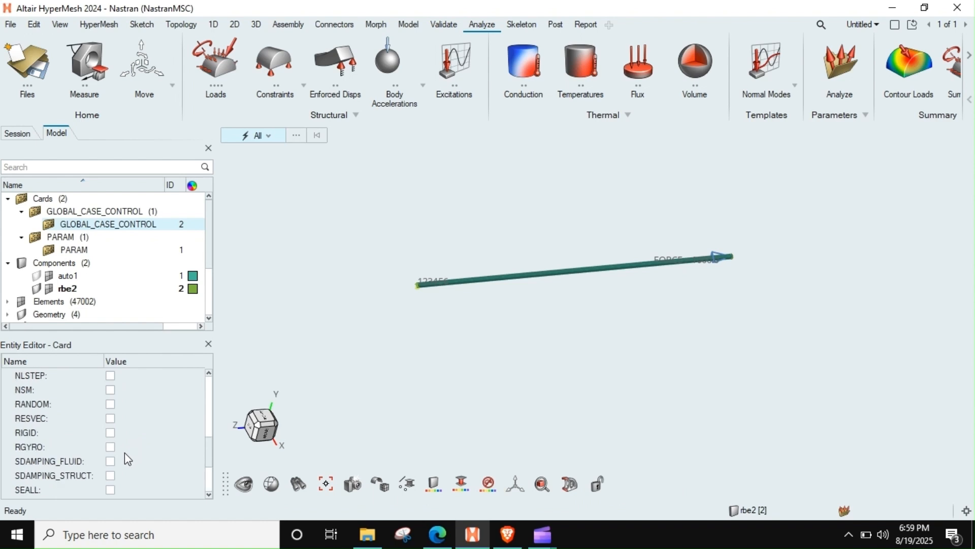
{"action": "scroll", "coordinate": [125, 453], "scroll_direction": "up", "scroll_amount": 10}
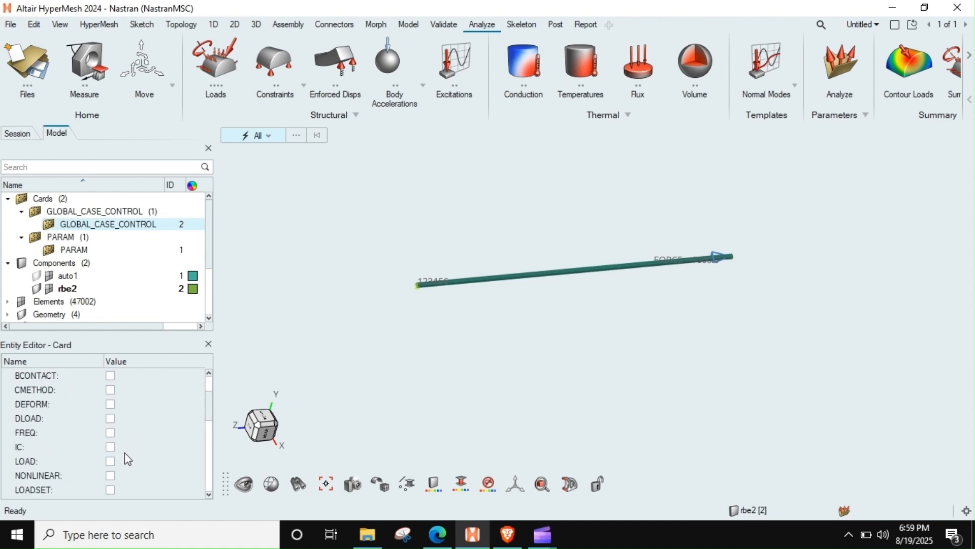
{"action": "left_click", "coordinate": [110, 404]}
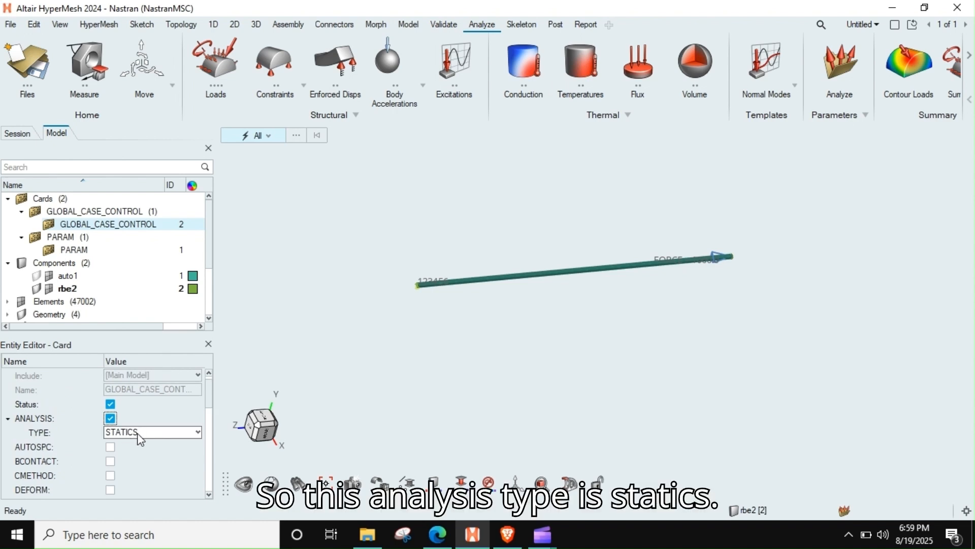
{"action": "left_click", "coordinate": [133, 433]}
{"action": "left_click", "coordinate": [130, 443]}
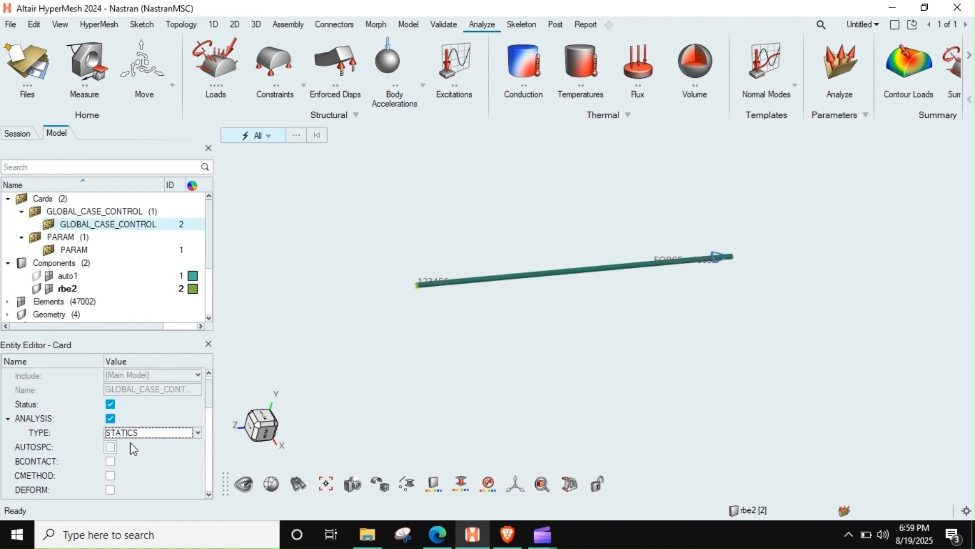
{"action": "mouse_move", "coordinate": [206, 403]}
{"action": "left_mouse_down"}
{"action": "mouse_move", "coordinate": [211, 487]}
{"action": "mouse_move", "coordinate": [209, 394]}
{"action": "left_mouse_up"}
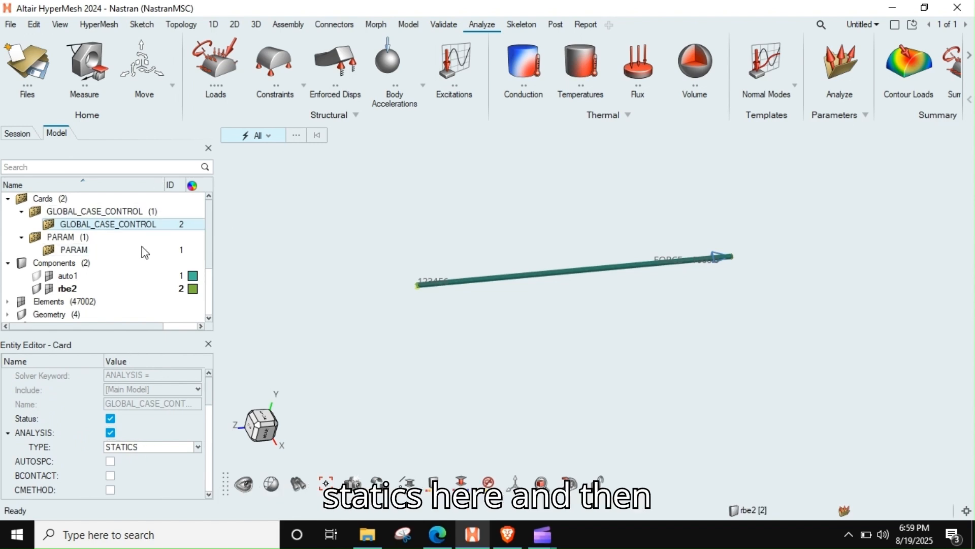
Step: Create an Output card for the global output requests
{"action": "right_click", "coordinate": [194, 209]}
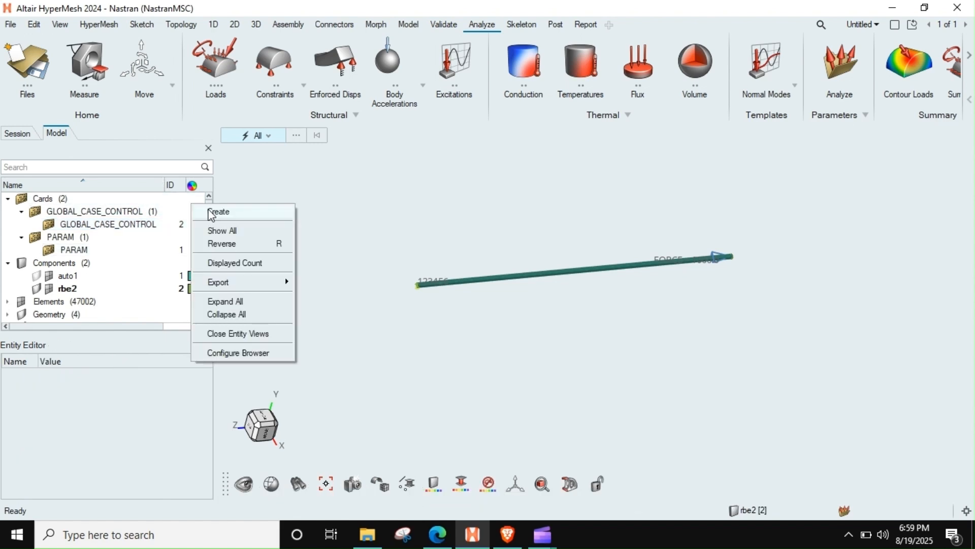
{"action": "mouse_move", "coordinate": [214, 211]}
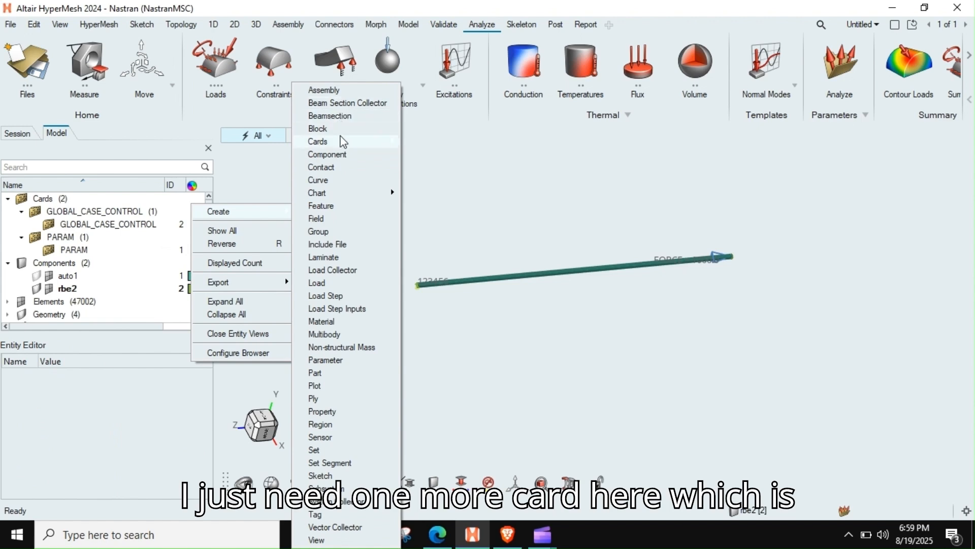
{"action": "mouse_move", "coordinate": [338, 141]}
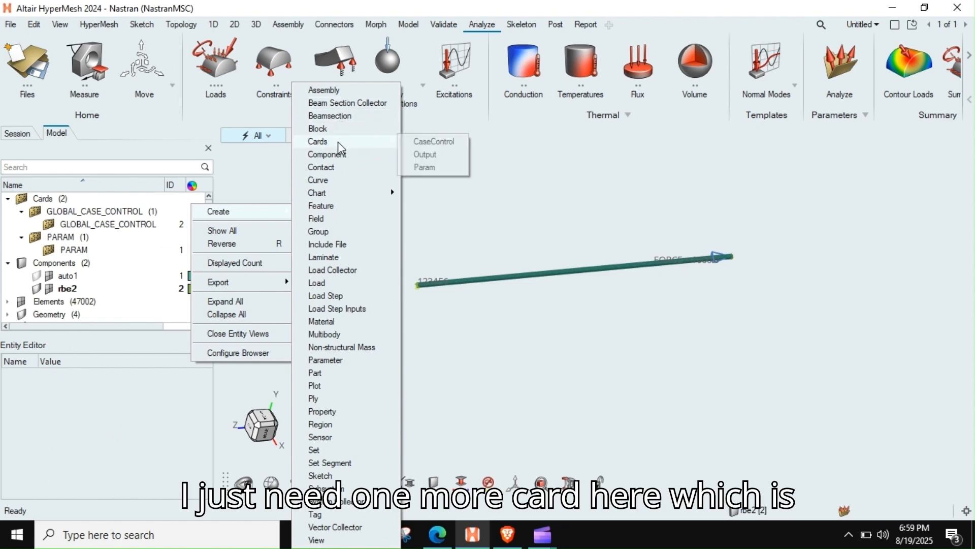
{"action": "left_click", "coordinate": [426, 155]}
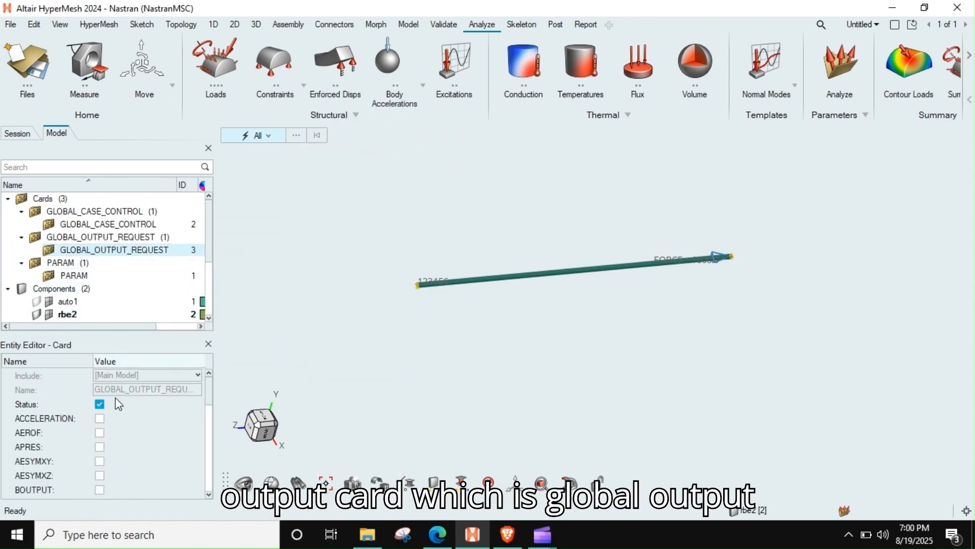
Step: Enable the DISPLACEMENT output request with its format set to PLOT and its option set to ALL
{"action": "scroll", "coordinate": [102, 451], "scroll_direction": "down", "scroll_amount": 2}
{"action": "scroll", "coordinate": [102, 451], "scroll_direction": "down", "scroll_amount": 2}
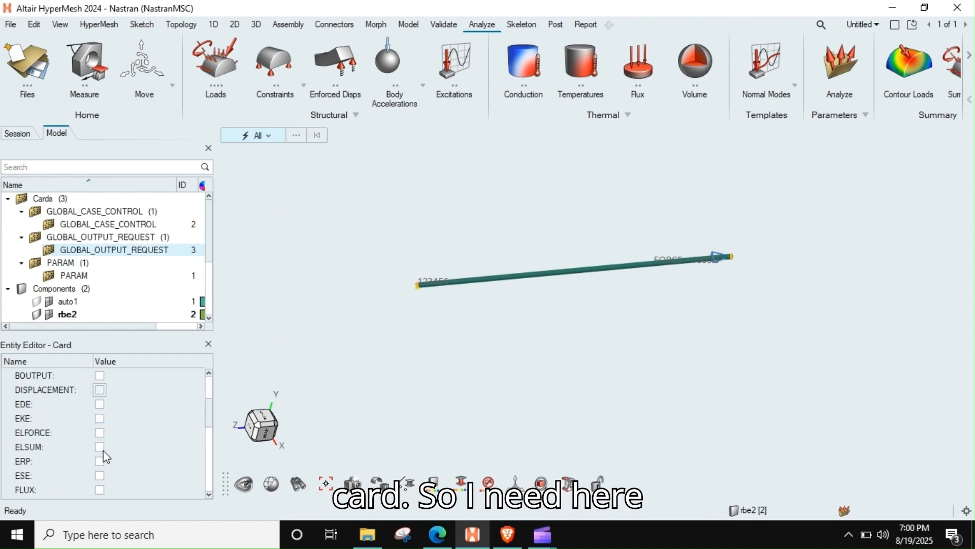
{"action": "left_click", "coordinate": [100, 392]}
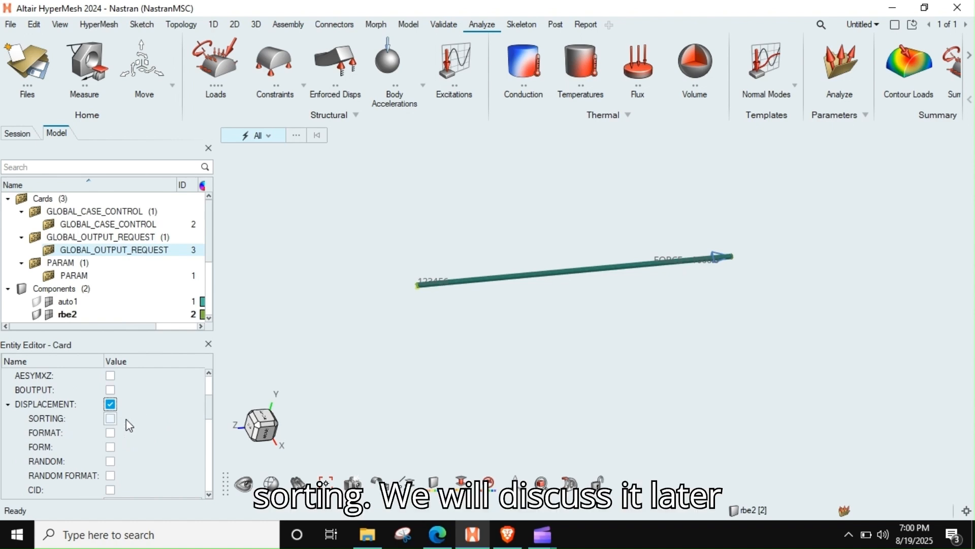
{"action": "left_click", "coordinate": [110, 433]}
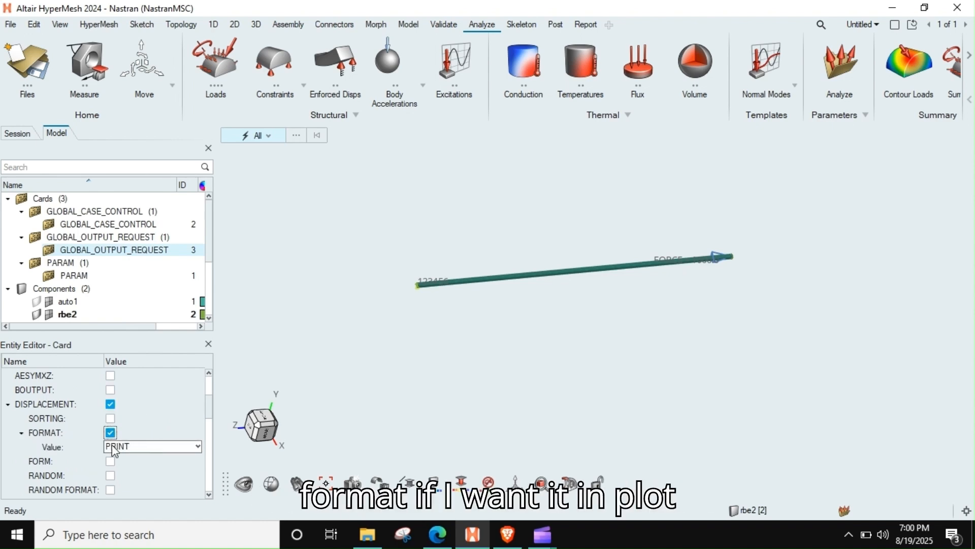
{"action": "left_click", "coordinate": [112, 448]}
{"action": "left_click", "coordinate": [120, 486]}
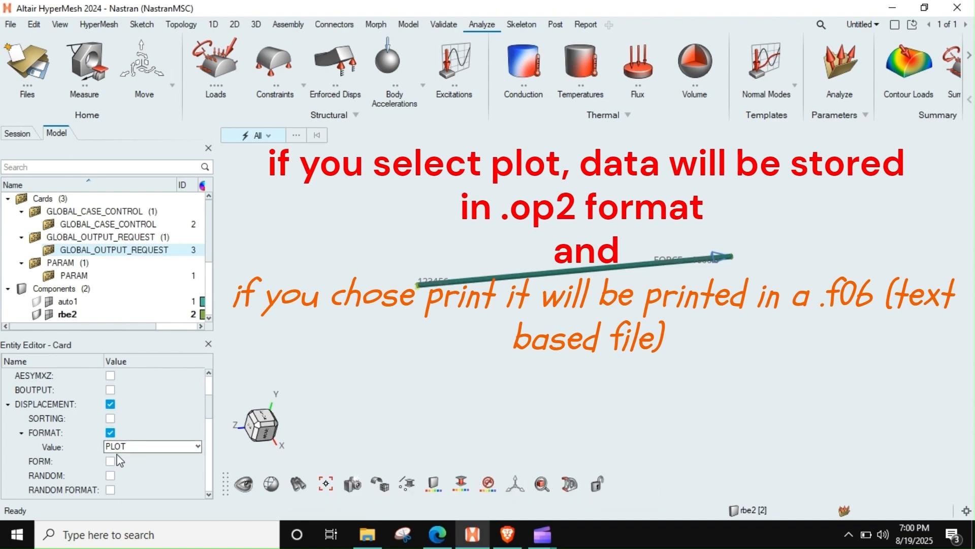
{"action": "left_click", "coordinate": [111, 460]}
{"action": "left_click", "coordinate": [110, 461]}
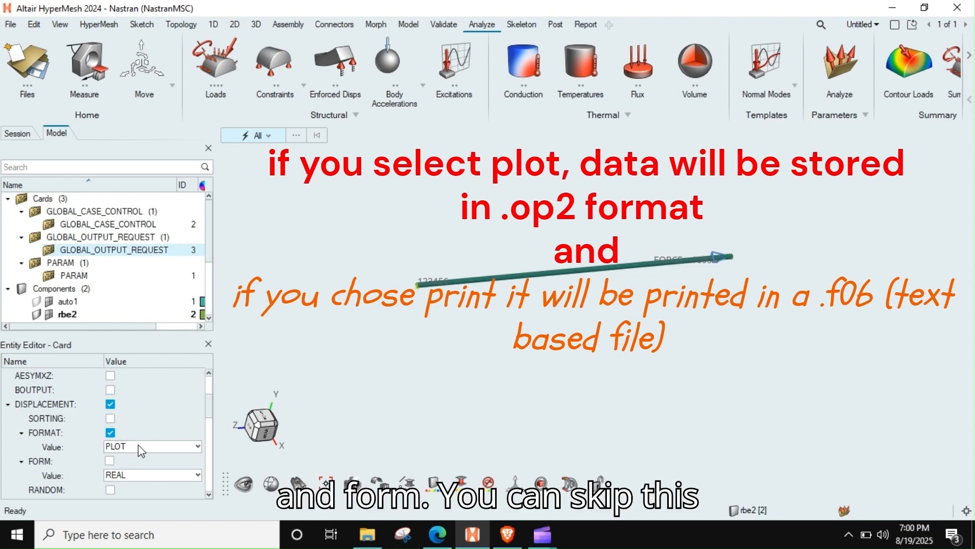
{"action": "scroll", "coordinate": [124, 447], "scroll_direction": "down", "scroll_amount": 2}
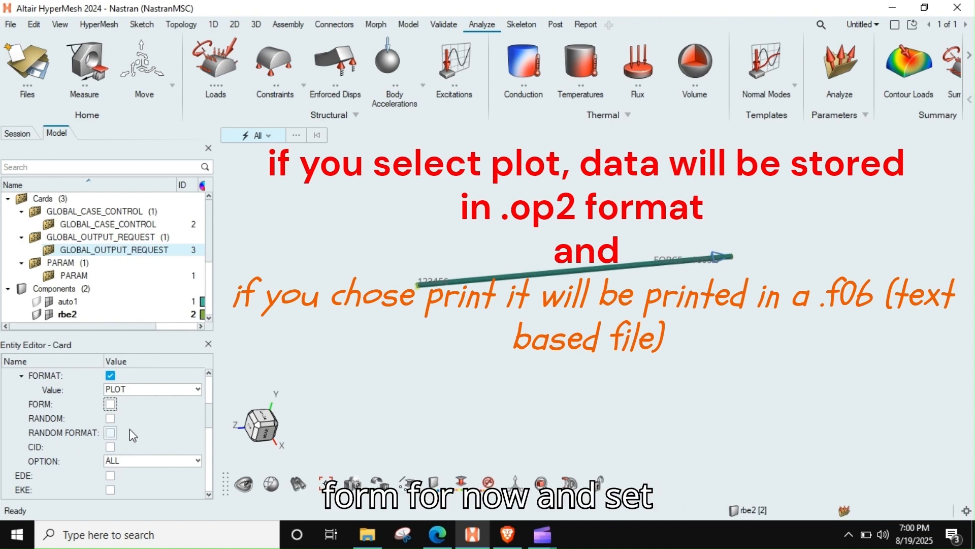
{"action": "left_click", "coordinate": [126, 462]}
{"action": "left_click", "coordinate": [126, 465]}
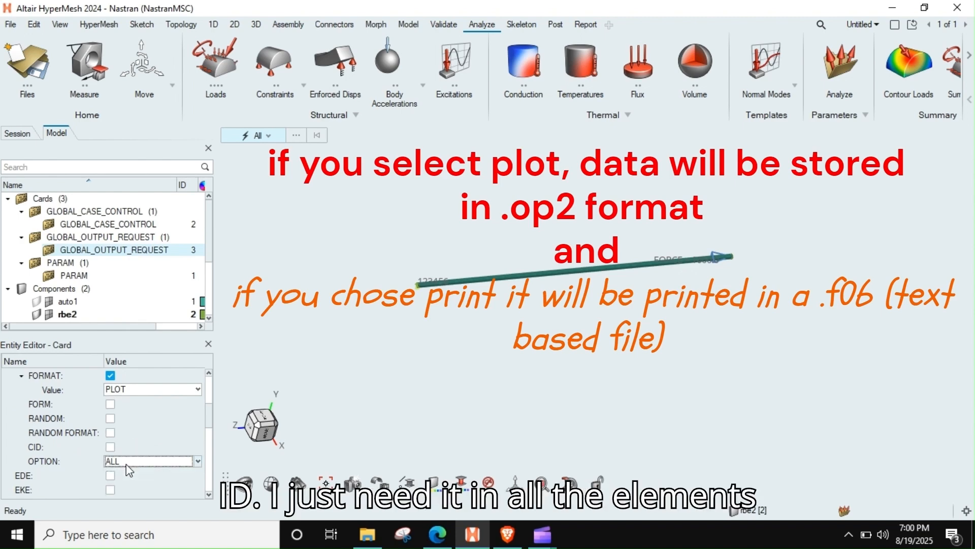
Step: Enable the OLOAD output request in the GLOBAL_OUTPUT_REQUEST card and set its format to PLOT
{"action": "scroll", "coordinate": [149, 443], "scroll_direction": "down", "scroll_amount": 2}
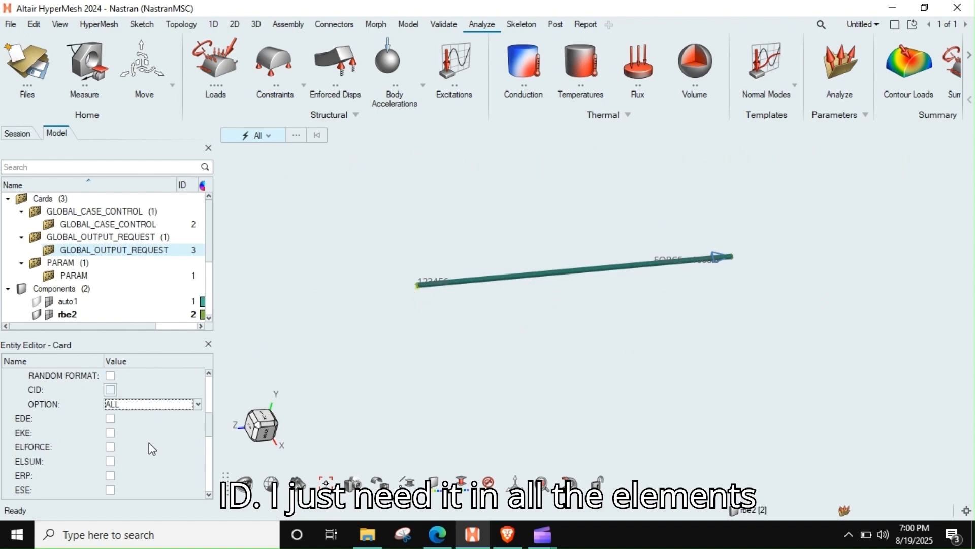
{"action": "scroll", "coordinate": [133, 458], "scroll_direction": "down", "scroll_amount": 2}
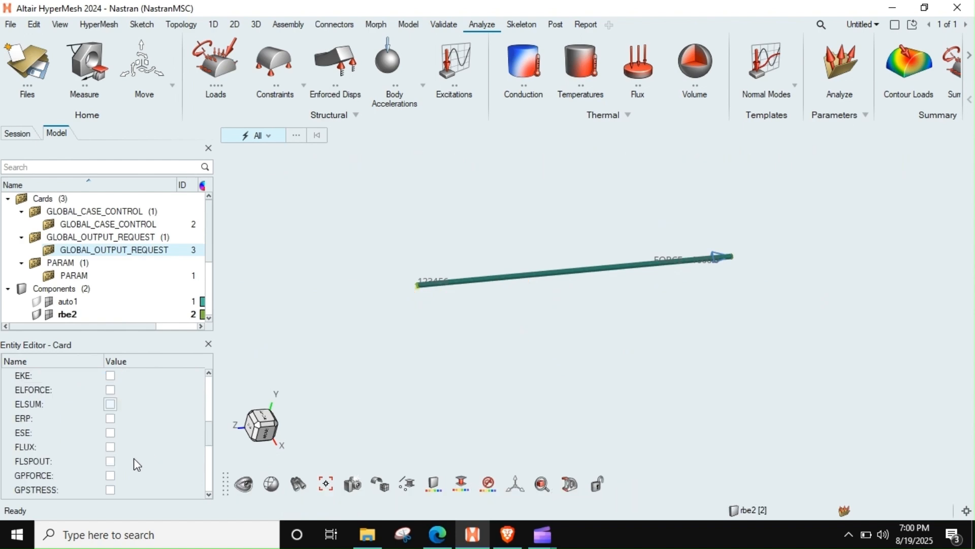
{"action": "scroll", "coordinate": [133, 458], "scroll_direction": "down", "scroll_amount": 2}
{"action": "scroll", "coordinate": [133, 458], "scroll_direction": "down", "scroll_amount": 2}
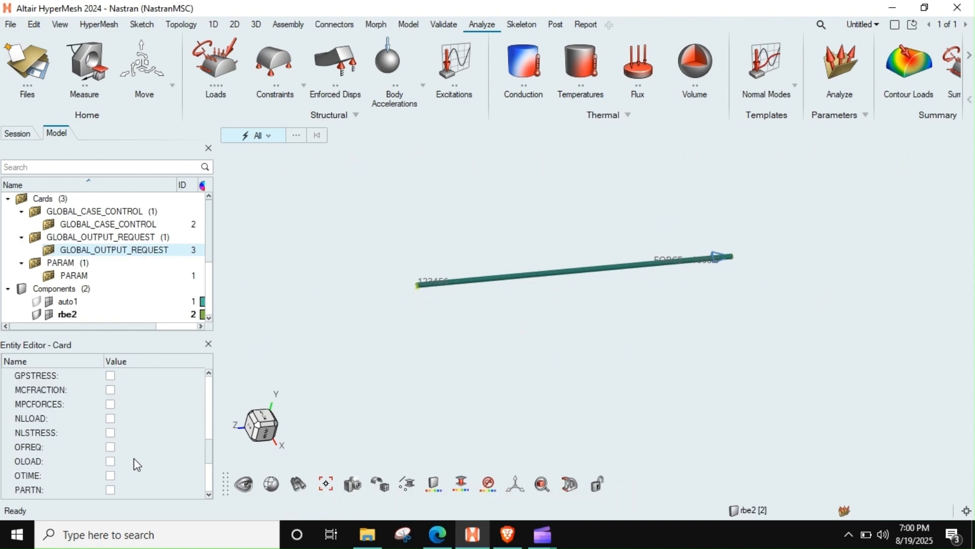
{"action": "scroll", "coordinate": [133, 458], "scroll_direction": "down", "scroll_amount": 2}
{"action": "scroll", "coordinate": [133, 458], "scroll_direction": "down", "scroll_amount": 2}
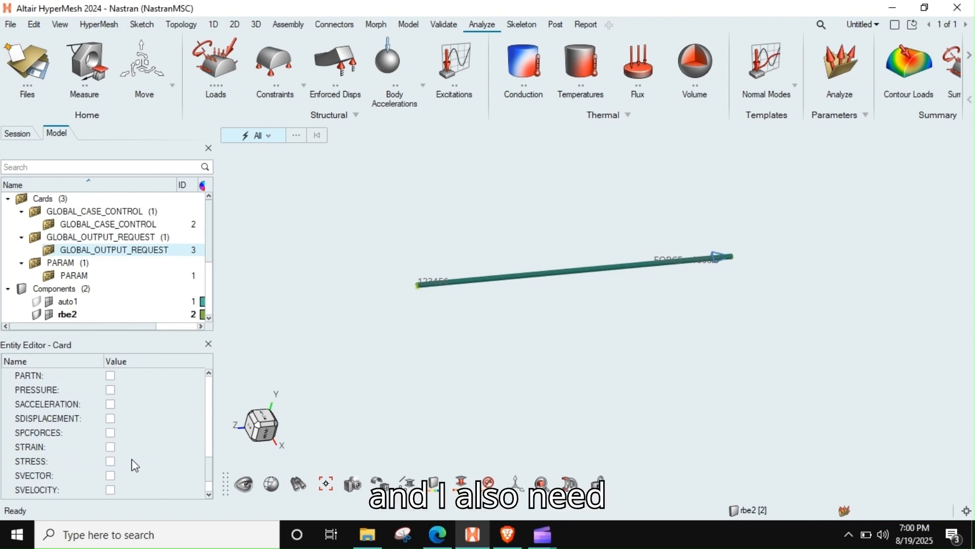
{"action": "scroll", "coordinate": [103, 428], "scroll_direction": "up", "scroll_amount": 4}
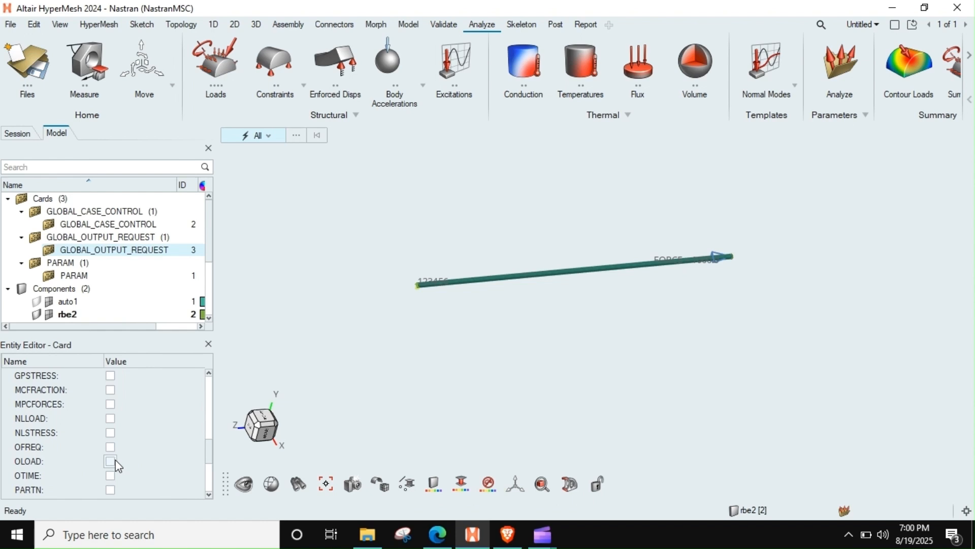
{"action": "left_click", "coordinate": [110, 460]}
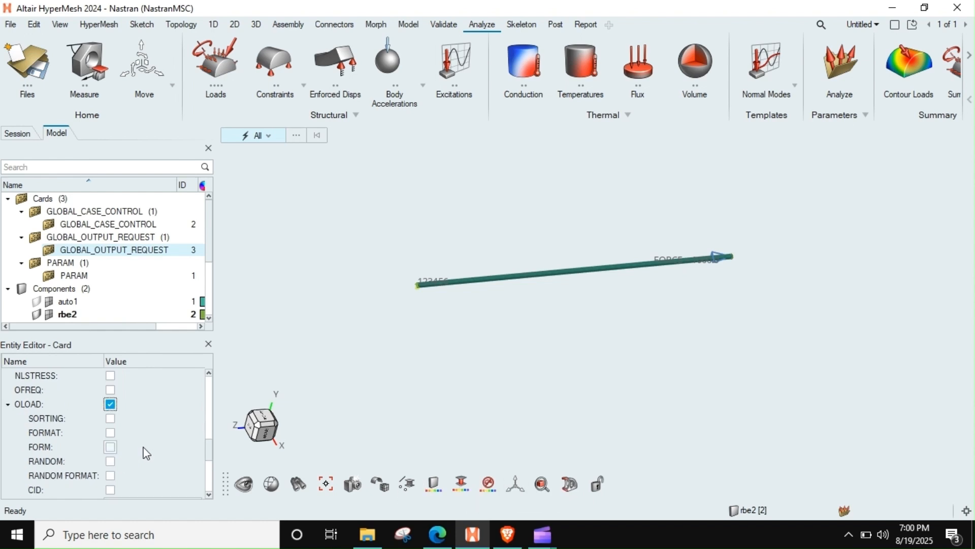
{"action": "scroll", "coordinate": [120, 465], "scroll_direction": "down", "scroll_amount": 1}
{"action": "scroll", "coordinate": [119, 444], "scroll_direction": "up", "scroll_amount": 1}
{"action": "left_click", "coordinate": [110, 432]}
{"action": "left_click", "coordinate": [121, 447]}
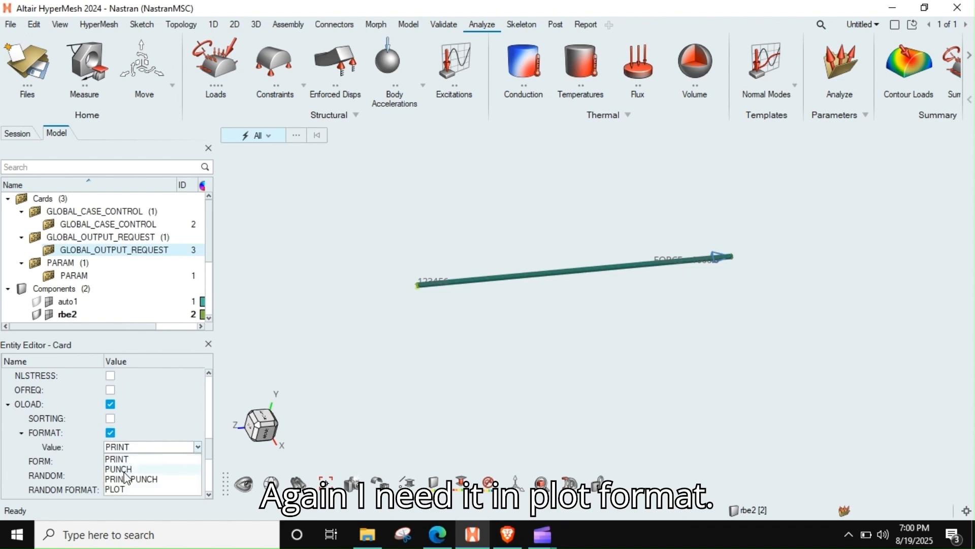
{"action": "left_click", "coordinate": [121, 489]}
Step: Enable the SPCFORCES output request with its format set to PLOT, leaving sorting off
{"action": "scroll", "coordinate": [139, 413], "scroll_direction": "down", "scroll_amount": 3}
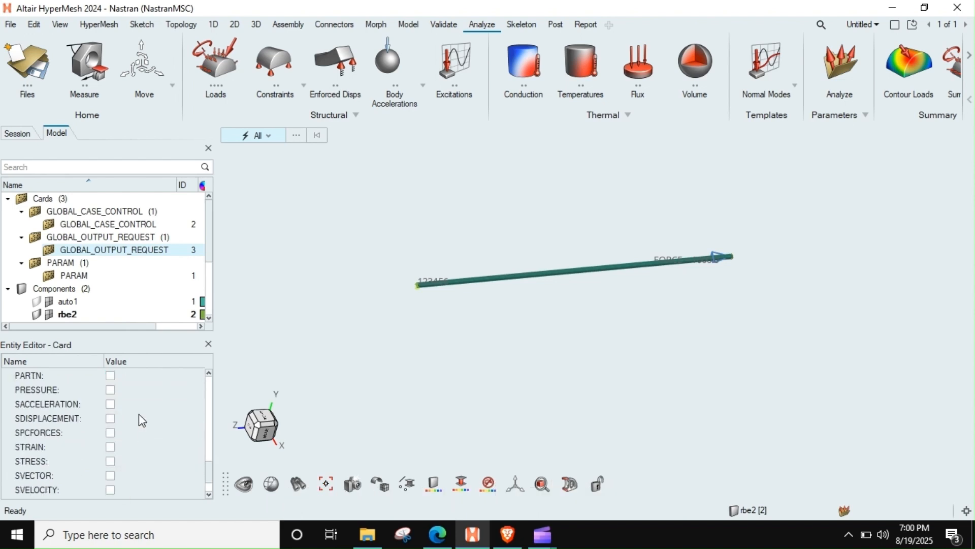
{"action": "scroll", "coordinate": [139, 414], "scroll_direction": "down", "scroll_amount": 1}
{"action": "scroll", "coordinate": [141, 426], "scroll_direction": "up", "scroll_amount": 1}
{"action": "left_click", "coordinate": [110, 432]}
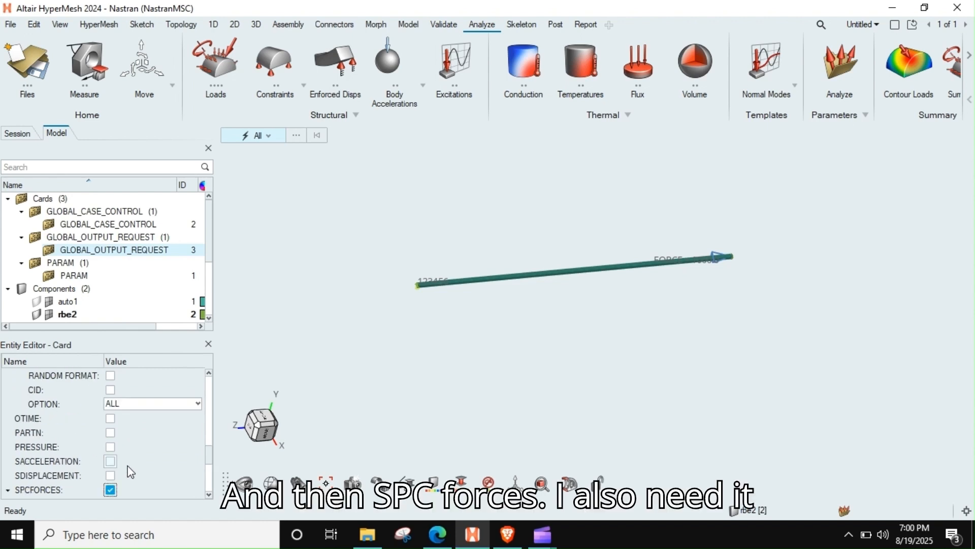
{"action": "scroll", "coordinate": [138, 457], "scroll_direction": "down", "scroll_amount": 1}
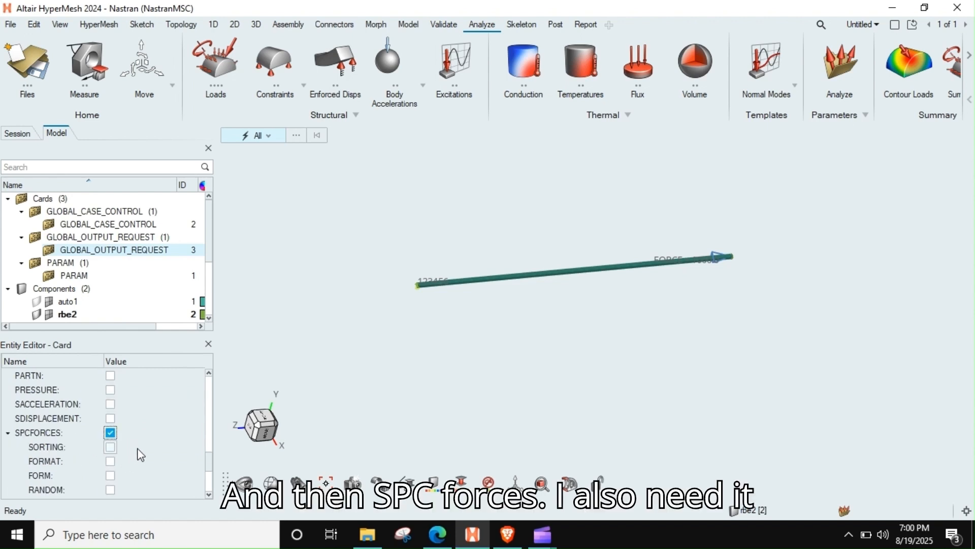
{"action": "left_click", "coordinate": [110, 447]}
{"action": "left_click", "coordinate": [110, 447]}
{"action": "left_click", "coordinate": [110, 461]}
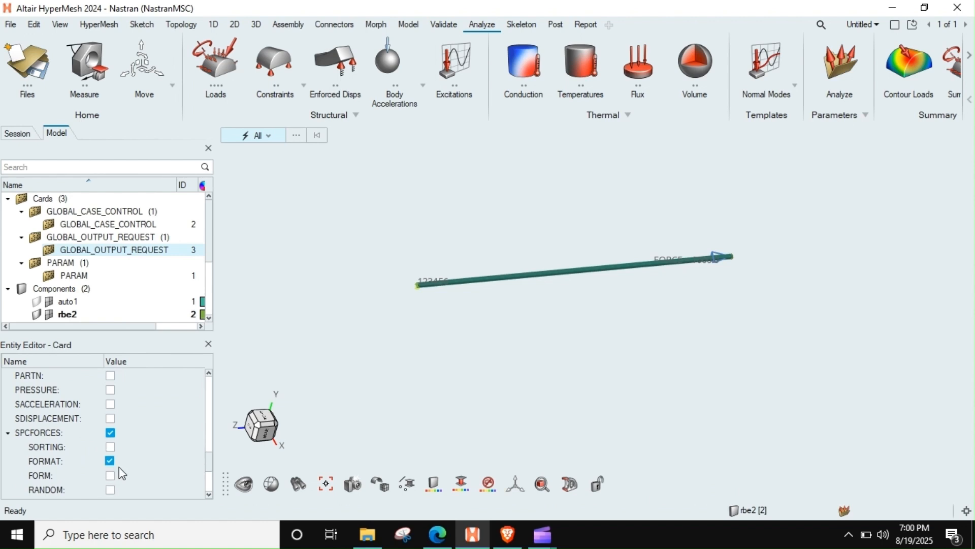
{"action": "left_click", "coordinate": [117, 476]}
{"action": "left_click", "coordinate": [120, 517]}
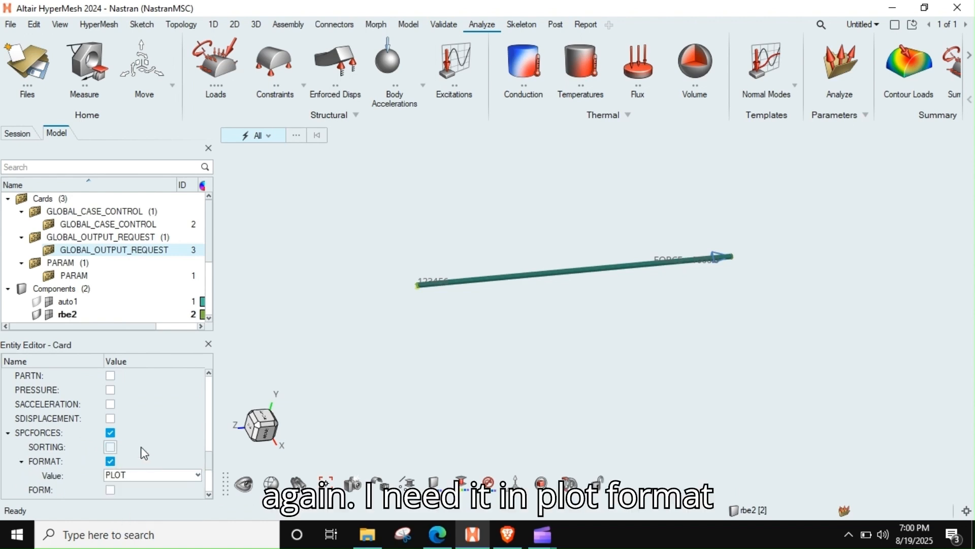
Step: Enable the STRESS output request in the GLOBAL_OUTPUT_REQUEST card and set its format to PLOT
{"action": "scroll", "coordinate": [138, 445], "scroll_direction": "down", "scroll_amount": 1}
{"action": "scroll", "coordinate": [133, 440], "scroll_direction": "down", "scroll_amount": 2}
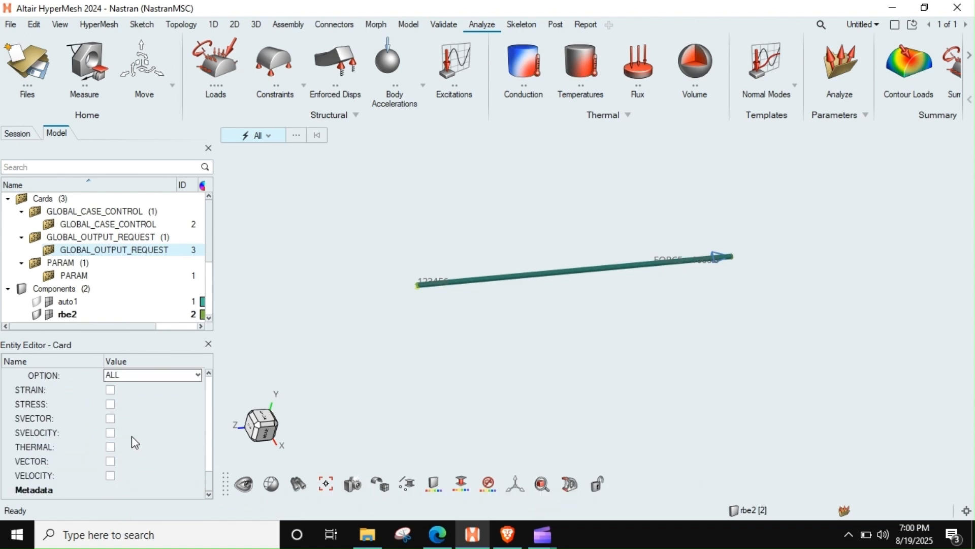
{"action": "scroll", "coordinate": [133, 439], "scroll_direction": "up", "scroll_amount": 4}
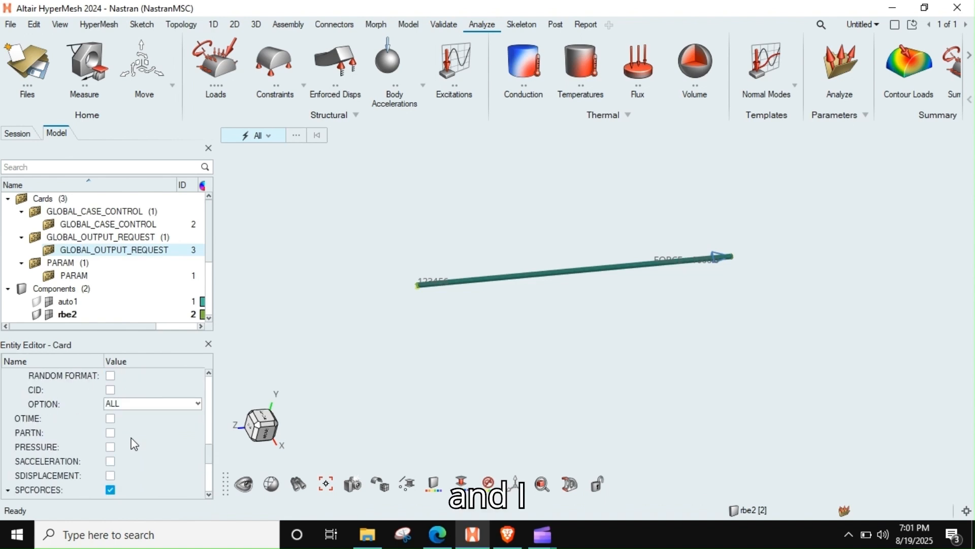
{"action": "scroll", "coordinate": [209, 465], "scroll_direction": "down", "scroll_amount": 1}
{"action": "left_click_drag", "start_coordinate": [209, 464], "coordinate": [207, 475]}
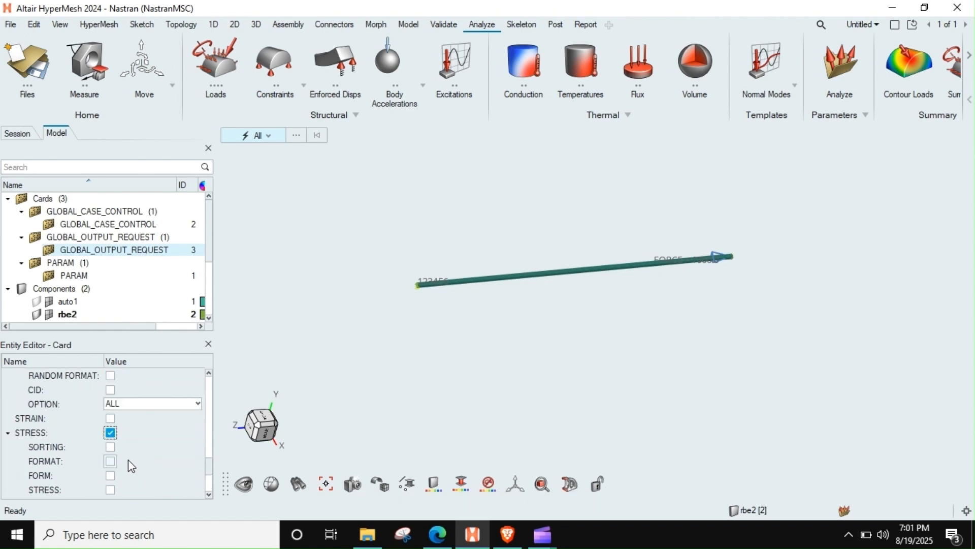
{"action": "left_click", "coordinate": [110, 461]}
{"action": "left_click", "coordinate": [131, 475]}
{"action": "left_click", "coordinate": [116, 517]}
{"action": "scroll", "coordinate": [138, 440], "scroll_direction": "down", "scroll_amount": 3}
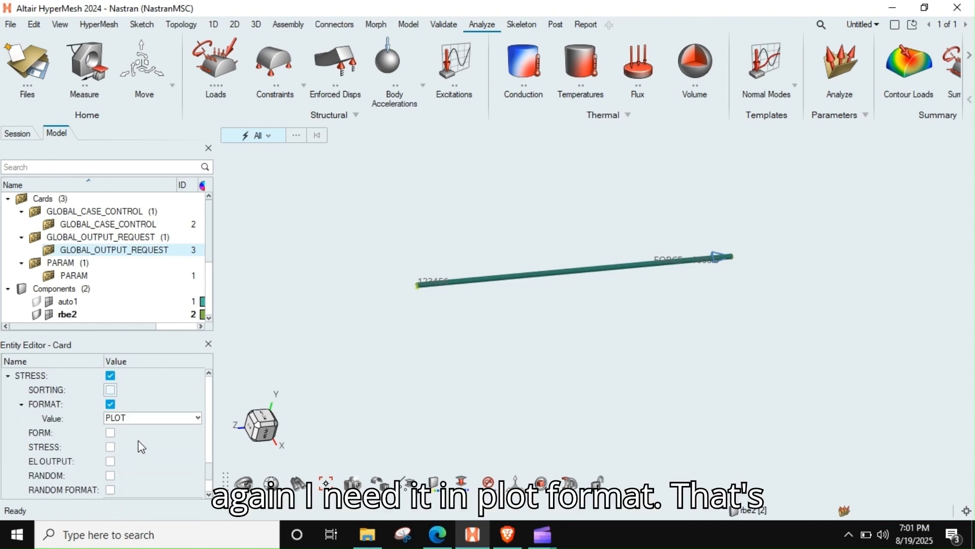
{"action": "scroll", "coordinate": [128, 445], "scroll_direction": "up", "scroll_amount": 10}
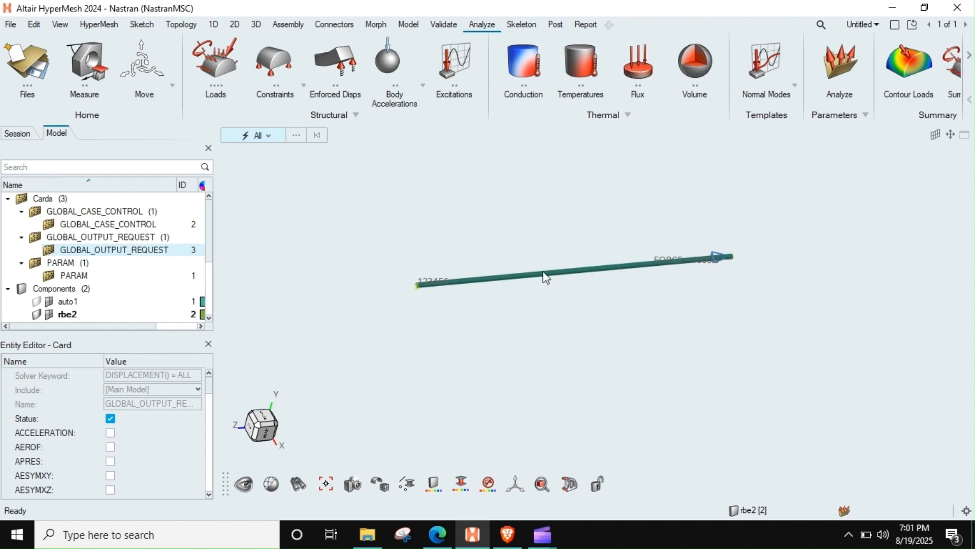
{"action": "right_click_drag", "start_coordinate": [575, 275], "coordinate": [453, 290]}
{"action": "scroll", "coordinate": [459, 289], "scroll_direction": "down", "scroll_amount": 1}
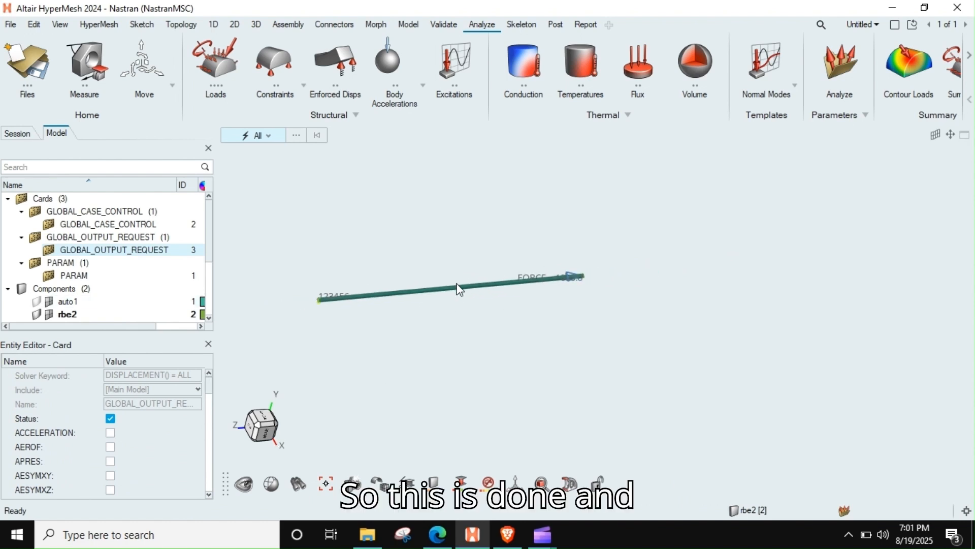
{"action": "left_click", "coordinate": [8, 288]}
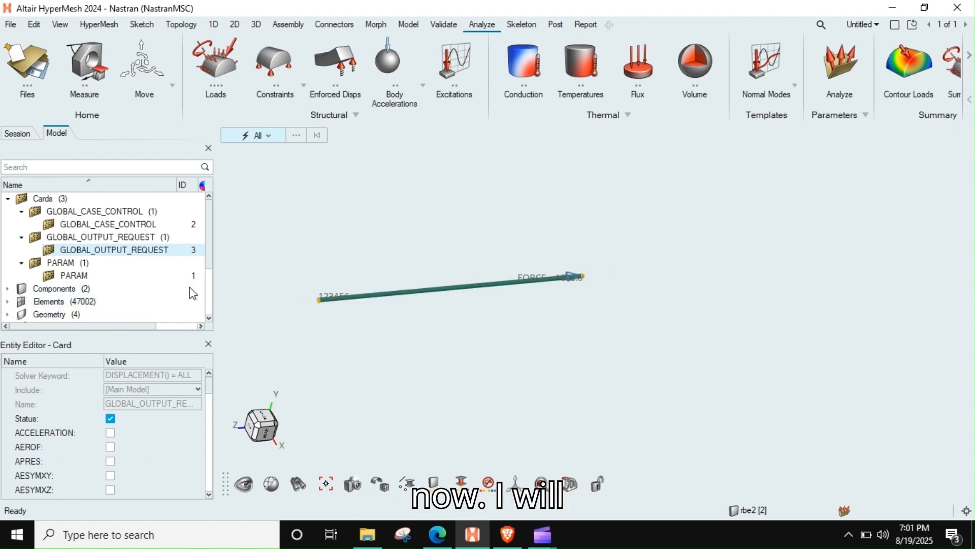
{"action": "scroll", "coordinate": [438, 311], "scroll_direction": "up", "scroll_amount": 2}
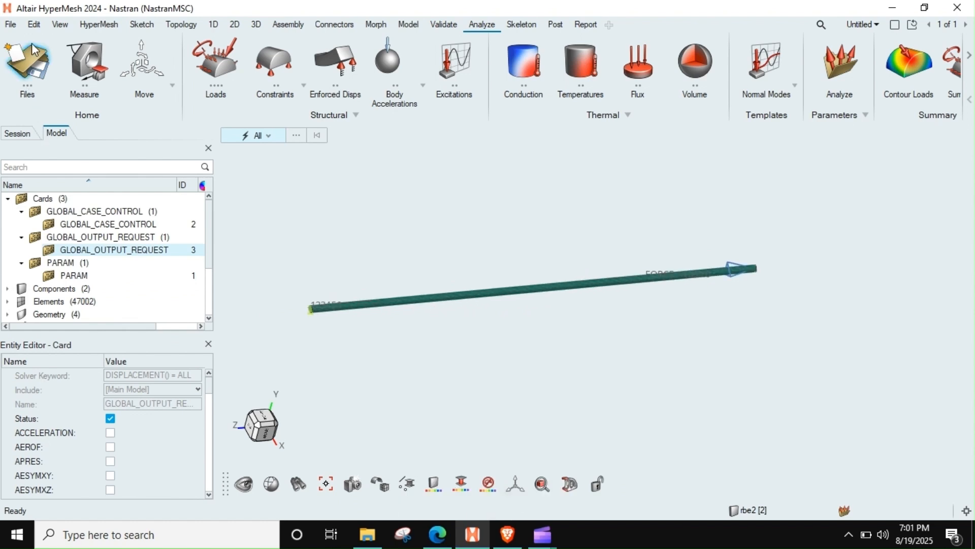
Step: Start a Nastran solver deck export named rod_1000n in the msc_nastran\Sol101_1 folder
{"action": "left_click", "coordinate": [10, 26]}
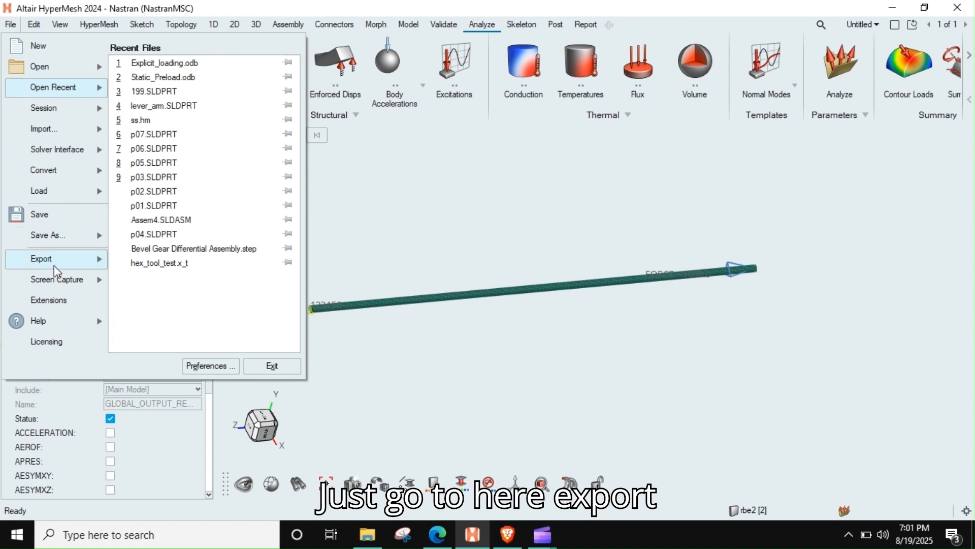
{"action": "mouse_move", "coordinate": [51, 268]}
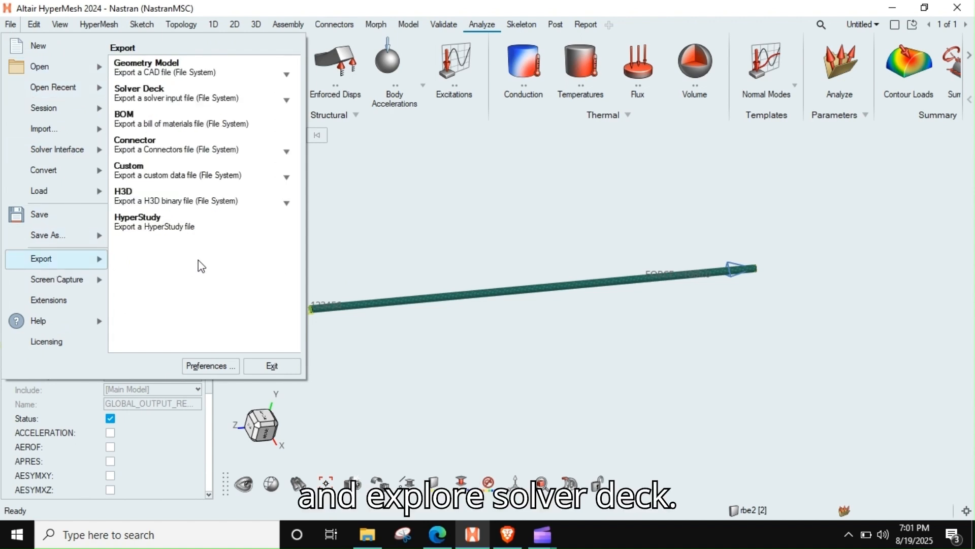
{"action": "left_click", "coordinate": [161, 96]}
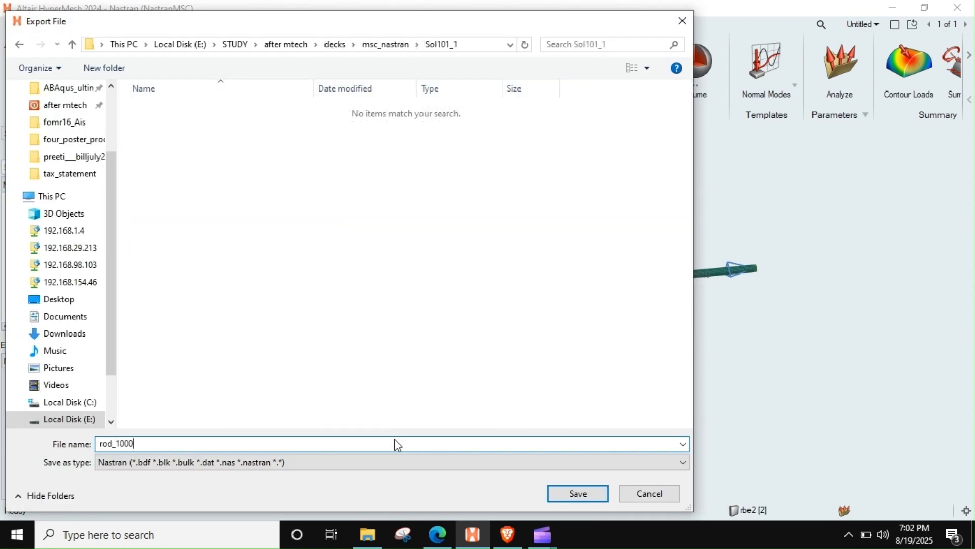
{"action": "key", "text": "Return"}
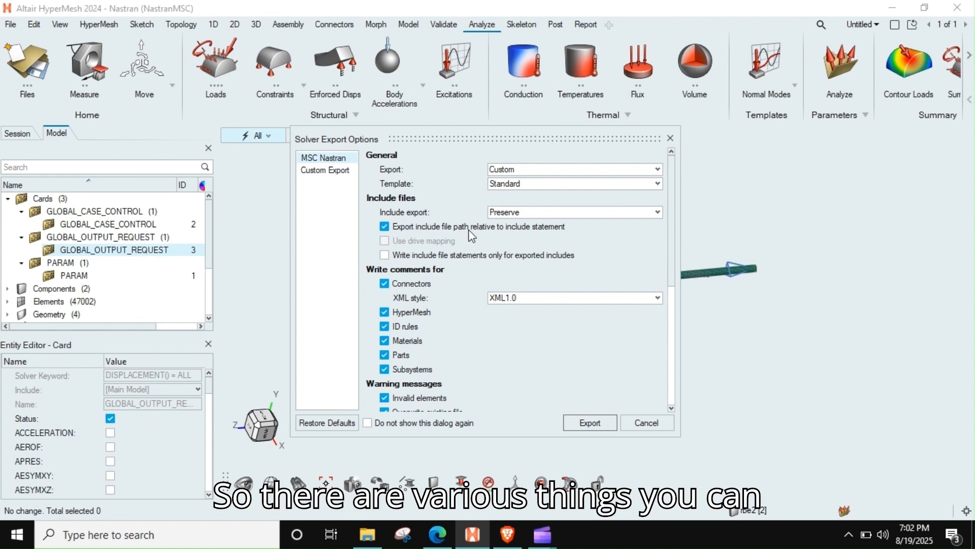
Step: Set the solver export scope to All with the Standard template and export the deck
{"action": "left_click", "coordinate": [513, 170]}
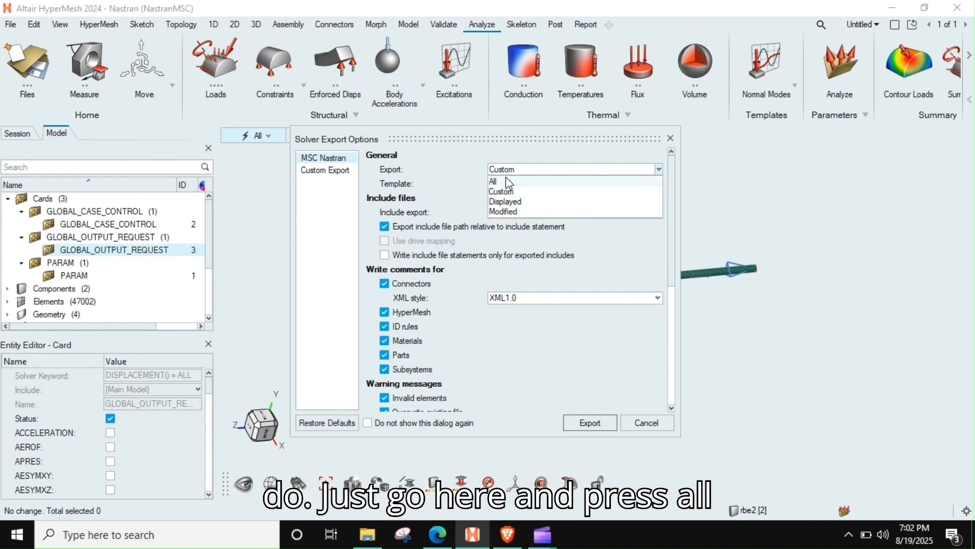
{"action": "left_click", "coordinate": [508, 181]}
{"action": "left_click", "coordinate": [523, 185]}
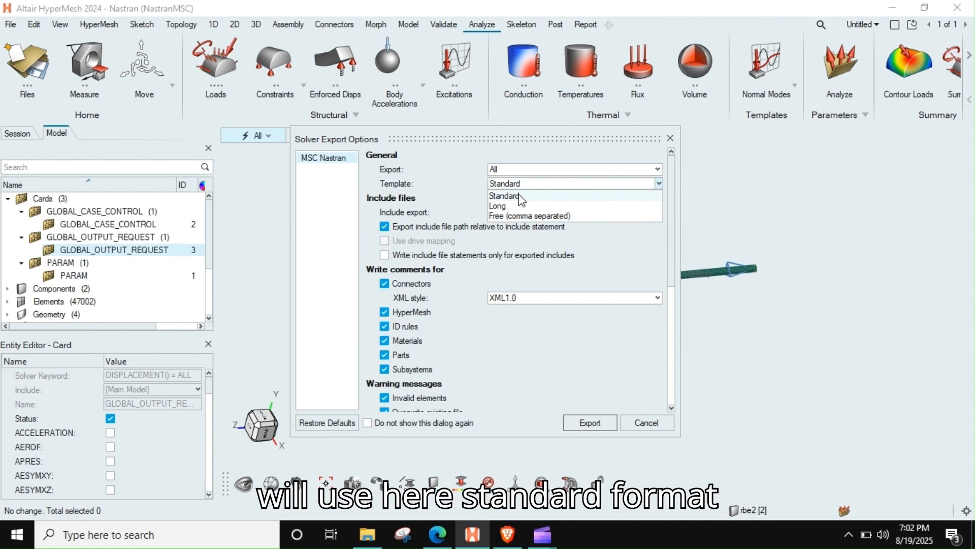
{"action": "left_click", "coordinate": [519, 195]}
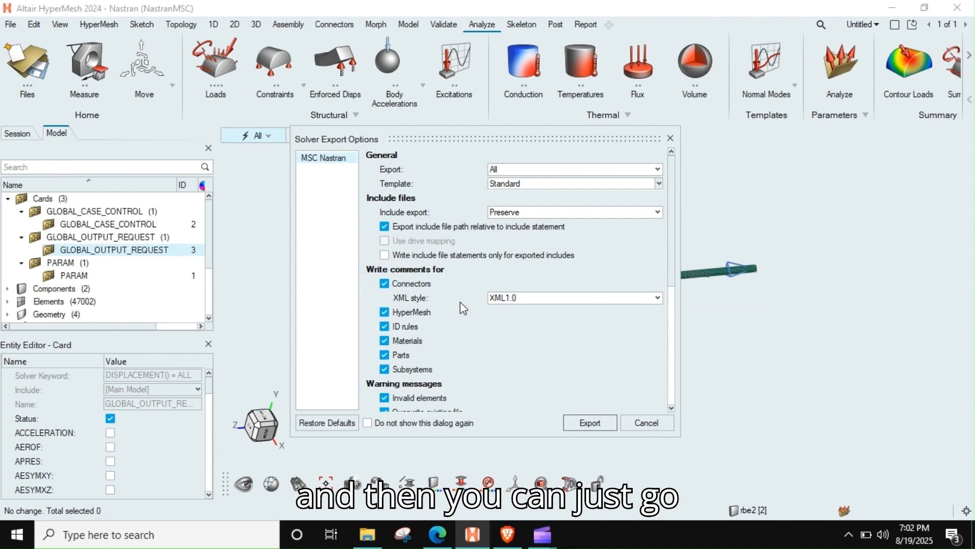
{"action": "left_click_drag", "start_coordinate": [452, 437], "coordinate": [460, 500]}
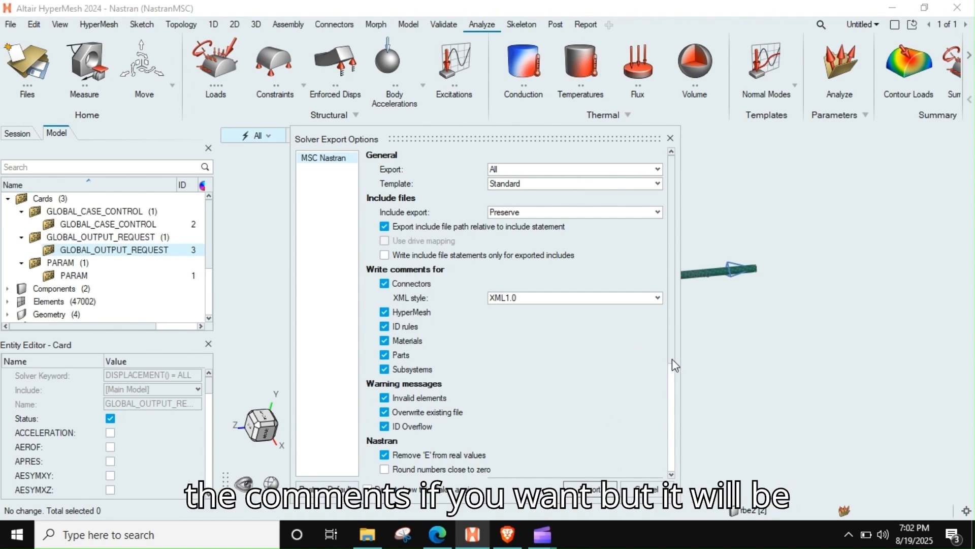
{"action": "left_click_drag", "start_coordinate": [672, 358], "coordinate": [661, 292]}
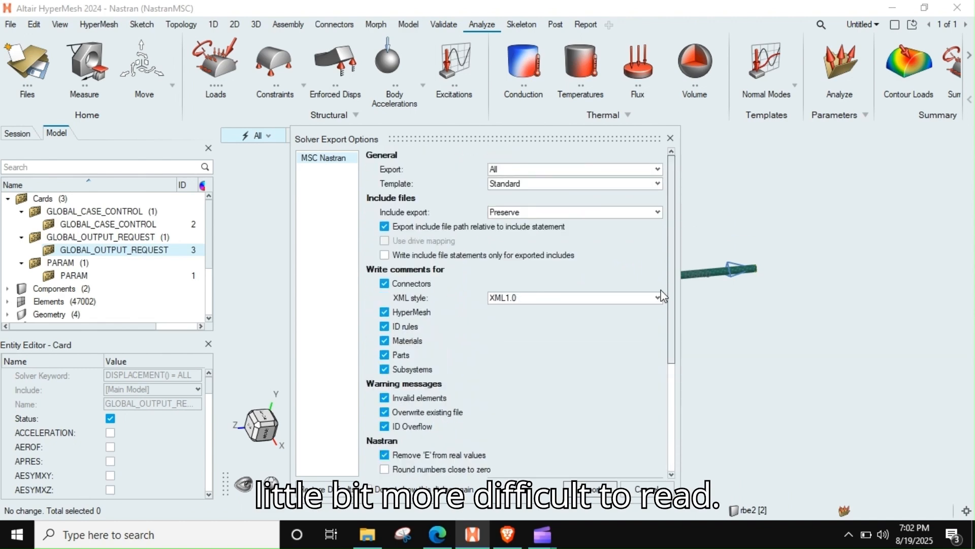
{"action": "left_click", "coordinate": [589, 489]}
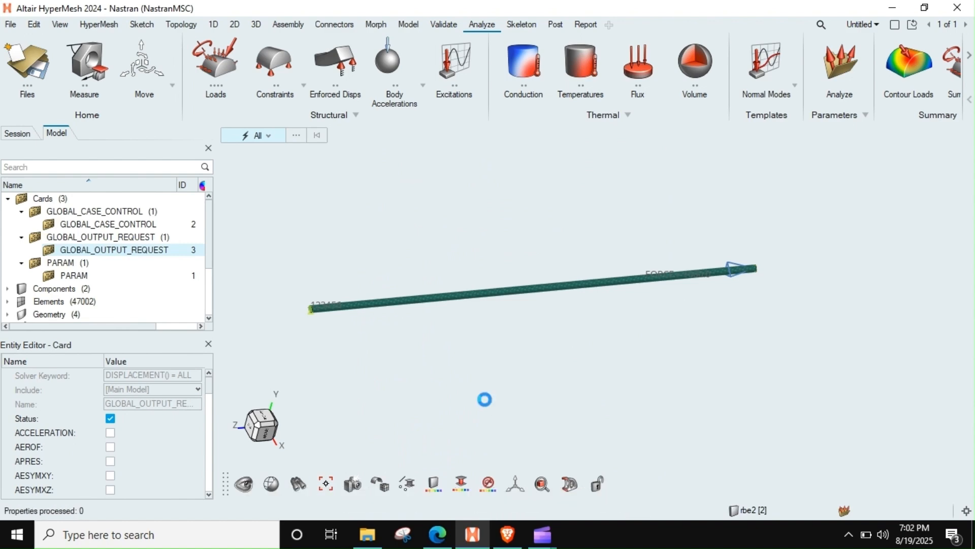
Step: Switch to File Explorer and open the E:\STUDY\after mtech\decks\msc_nastran\Sol101_1 folder
{"action": "left_click", "coordinate": [381, 528]}
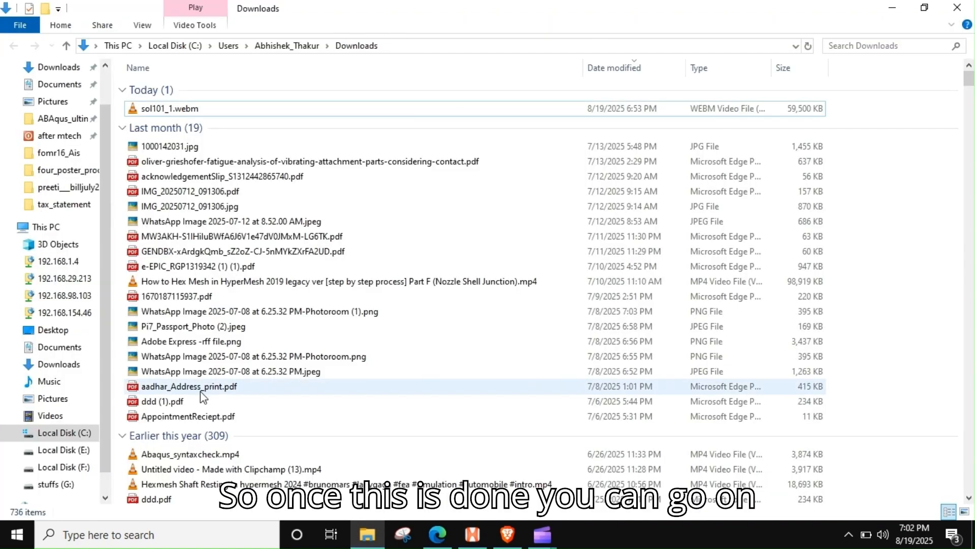
{"action": "left_click", "coordinate": [58, 451]}
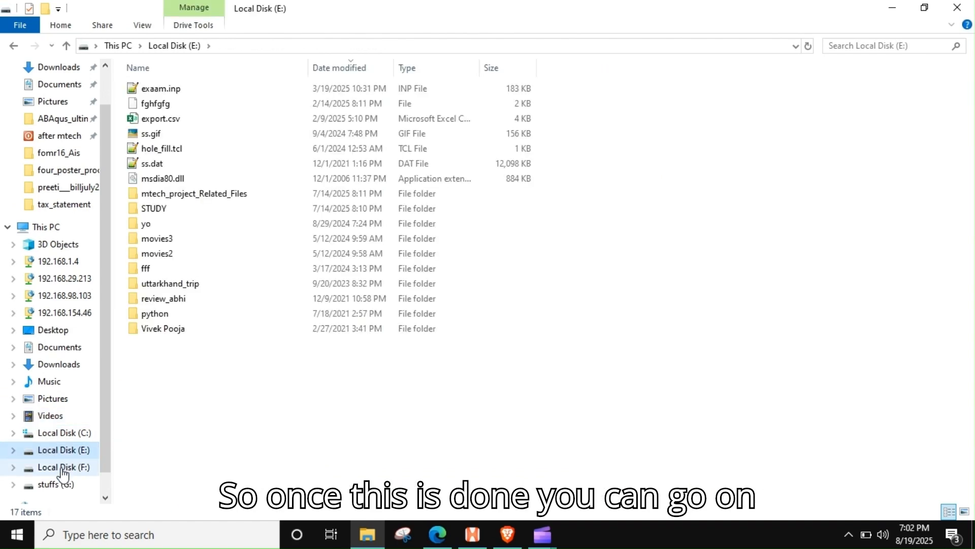
{"action": "double_click", "coordinate": [184, 198]}
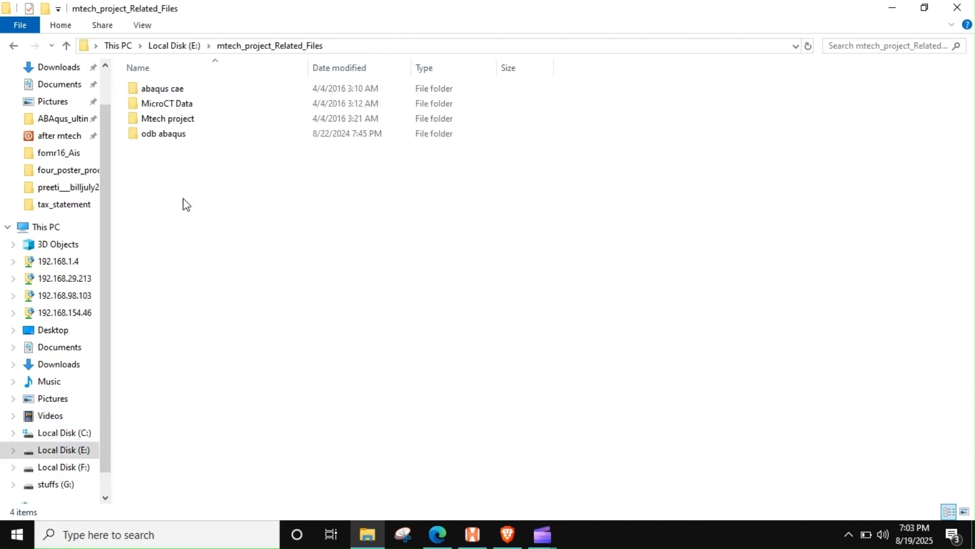
{"action": "left_click", "coordinate": [59, 136]}
{"action": "double_click", "coordinate": [155, 134]}
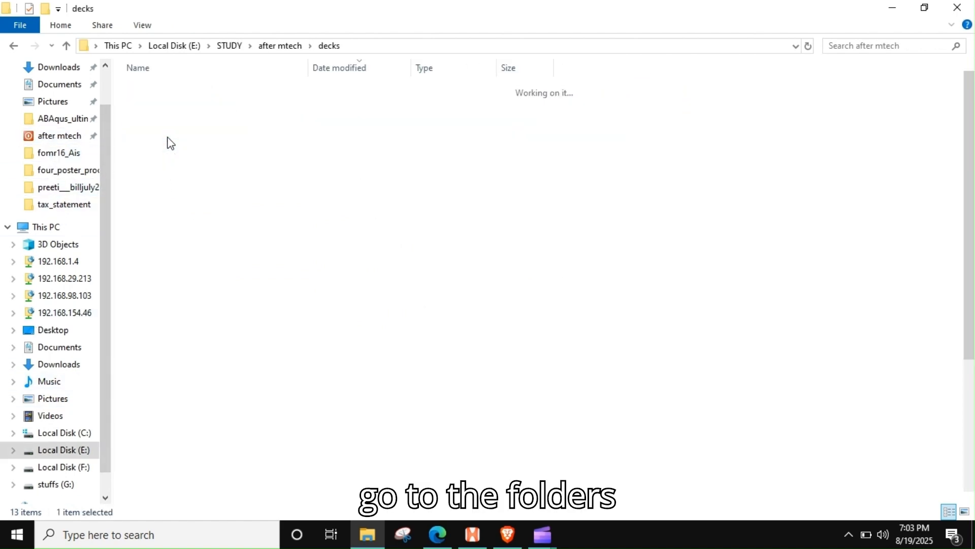
{"action": "double_click", "coordinate": [173, 89]}
{"action": "double_click", "coordinate": [183, 90]}
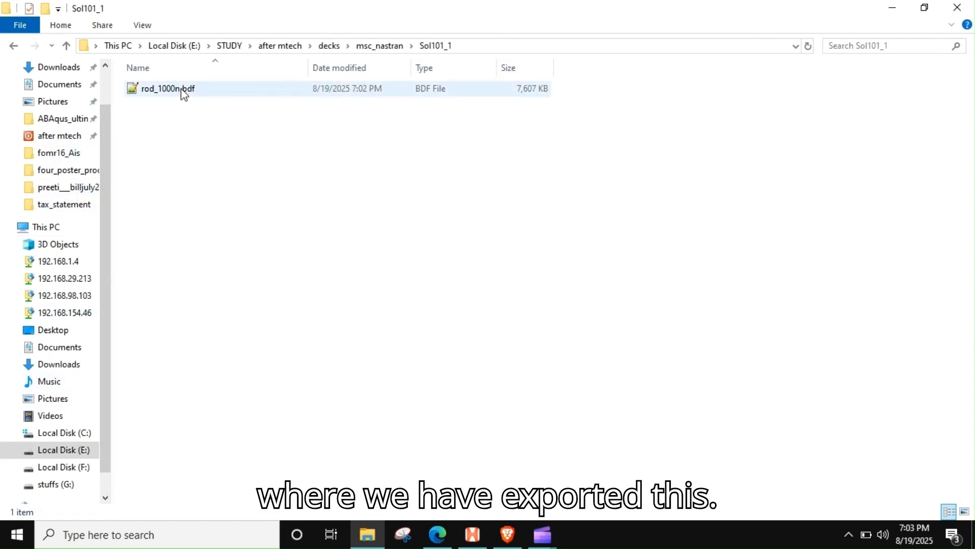
Step: Open rod_1000n.bdf in Notepad++, examine its executive and case control cards plus the SPC and FORCE data, and close it
{"action": "left_click", "coordinate": [184, 89]}
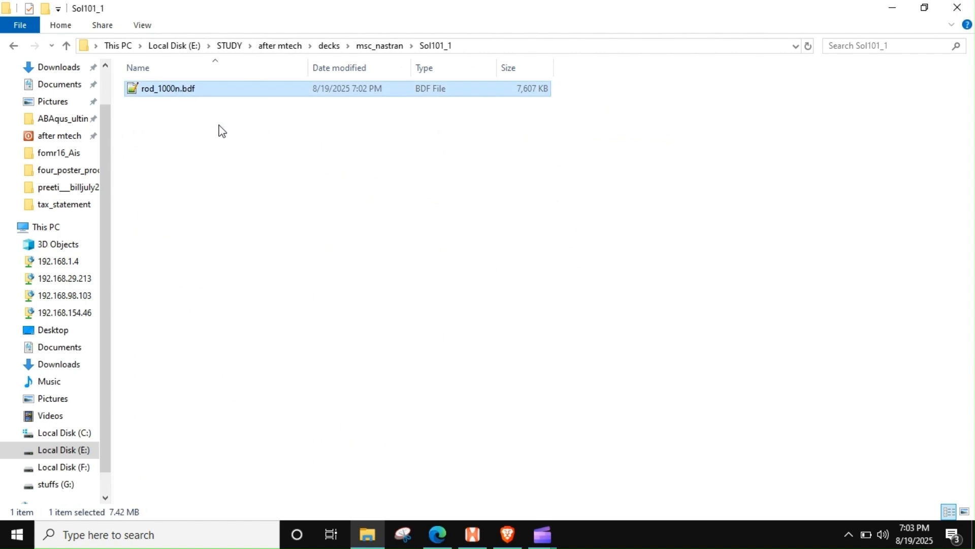
{"action": "left_click", "coordinate": [263, 142]}
{"action": "left_click", "coordinate": [254, 89]}
{"action": "scroll", "coordinate": [218, 211], "scroll_direction": "down", "scroll_amount": 2}
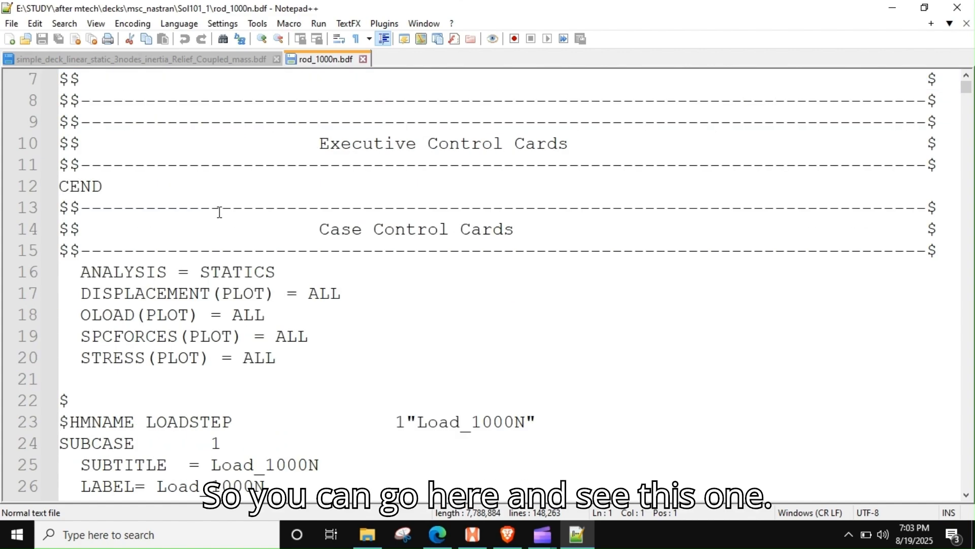
{"action": "scroll", "coordinate": [218, 211], "scroll_direction": "up", "scroll_amount": 2}
{"action": "scroll", "coordinate": [220, 211], "scroll_direction": "down", "scroll_amount": 3}
{"action": "scroll", "coordinate": [219, 211], "scroll_direction": "up", "scroll_amount": 3}
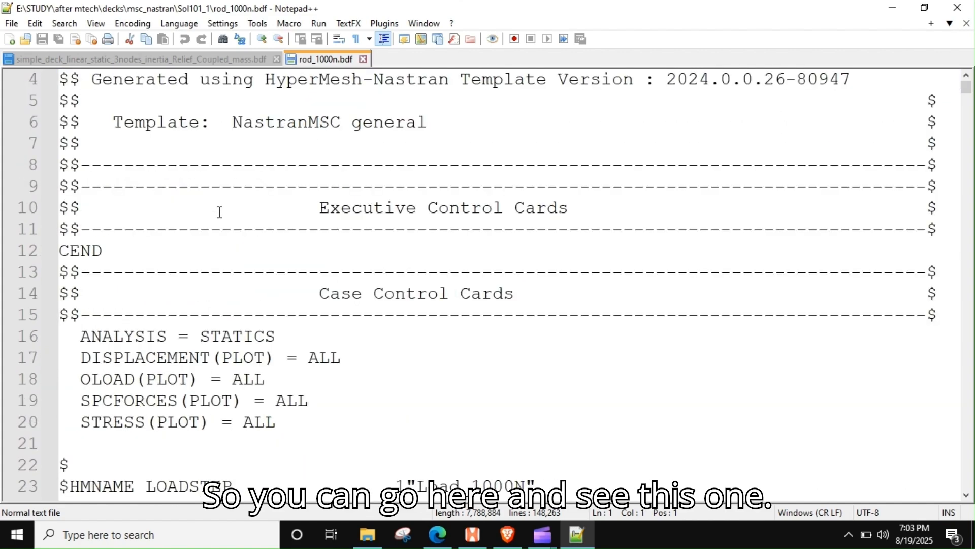
{"action": "scroll", "coordinate": [219, 212], "scroll_direction": "down", "scroll_amount": 10}
{"action": "scroll", "coordinate": [221, 206], "scroll_direction": "up", "scroll_amount": 5}
{"action": "scroll", "coordinate": [221, 206], "scroll_direction": "up", "scroll_amount": 5}
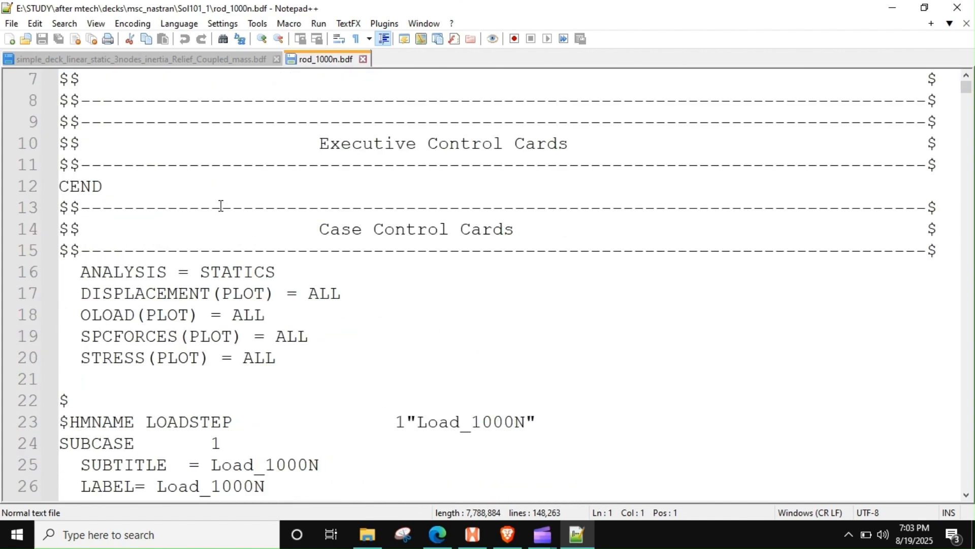
{"action": "scroll", "coordinate": [220, 206], "scroll_direction": "down", "scroll_amount": 20}
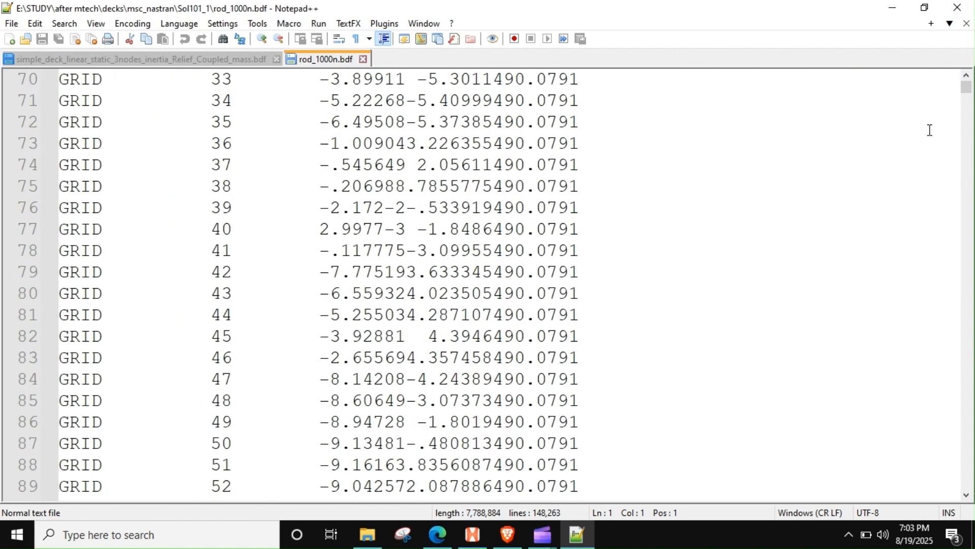
{"action": "left_click_drag", "start_coordinate": [966, 89], "coordinate": [973, 487]}
{"action": "scroll", "coordinate": [420, 286], "scroll_direction": "up", "scroll_amount": 6}
{"action": "scroll", "coordinate": [422, 288], "scroll_direction": "down", "scroll_amount": 1}
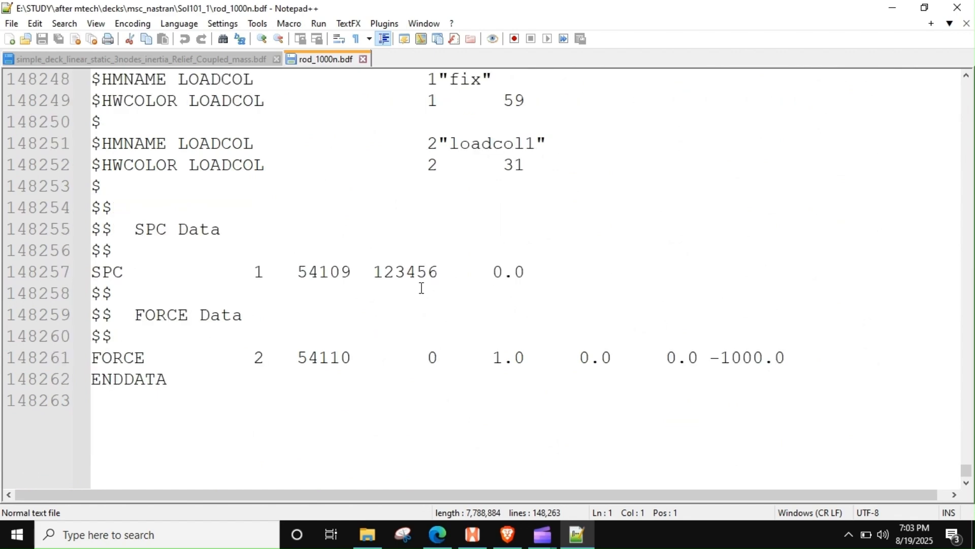
{"action": "left_click", "coordinate": [958, 7]}
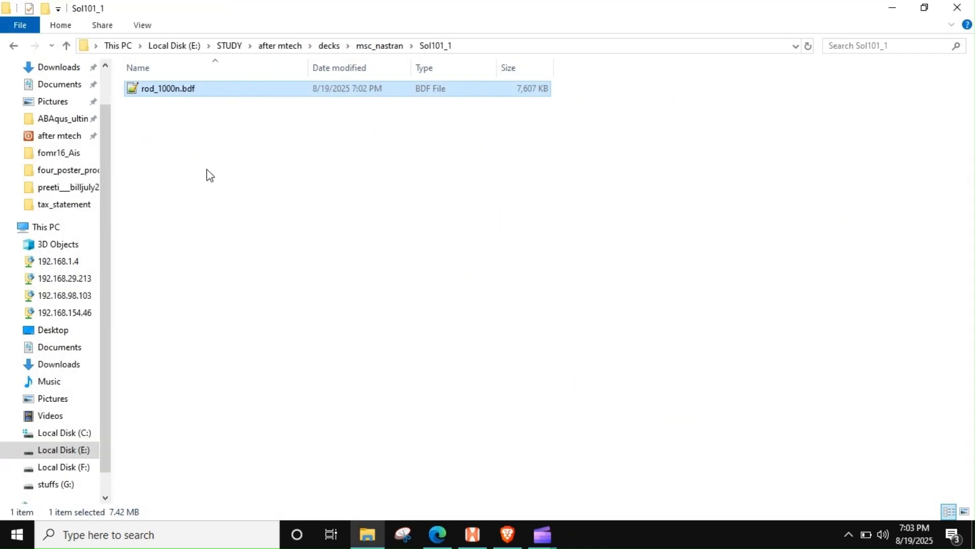
Step: Launch MSC Nastran, run rod_1000n.bdf from the Sol101_1 folder and bring up the solver window
{"action": "left_click", "coordinate": [483, 46]}
{"action": "key", "text": "super"}
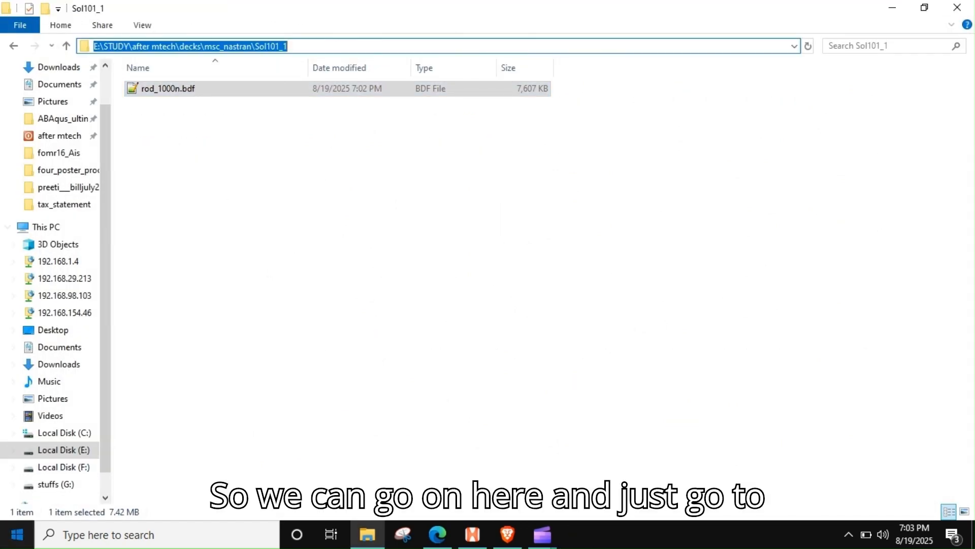
{"action": "left_click", "coordinate": [591, 343]}
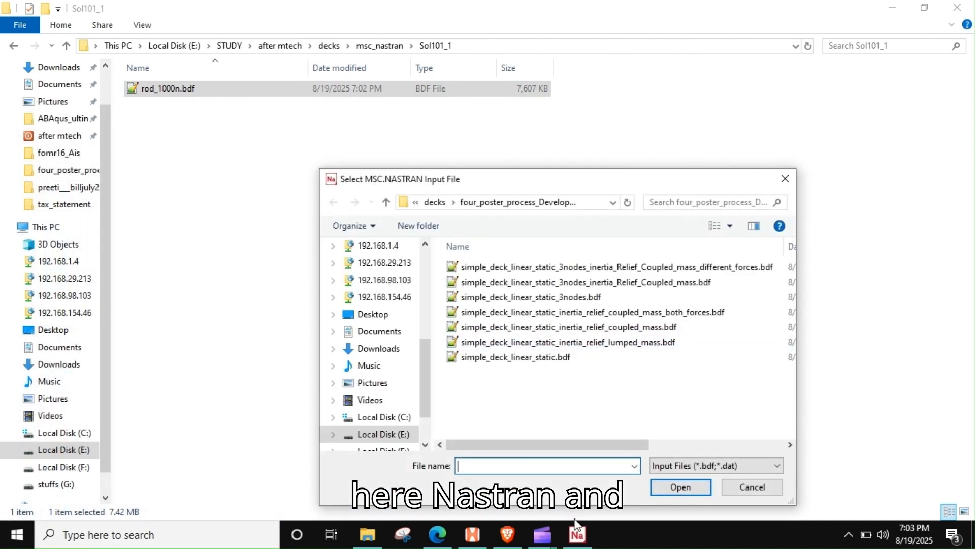
{"action": "left_click", "coordinate": [434, 201]}
{"action": "double_click", "coordinate": [496, 267]}
{"action": "double_click", "coordinate": [475, 266]}
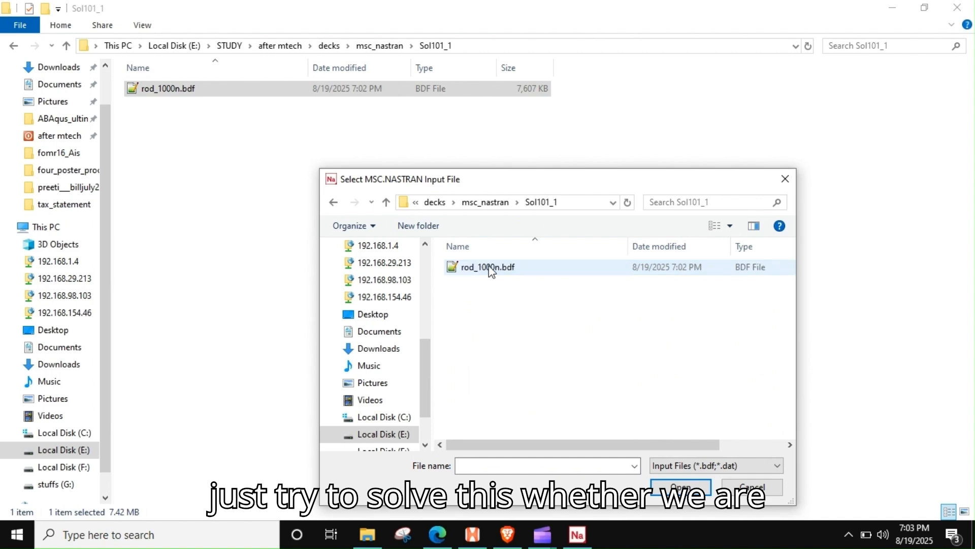
{"action": "double_click", "coordinate": [490, 267]}
{"action": "left_click", "coordinate": [62, 145]}
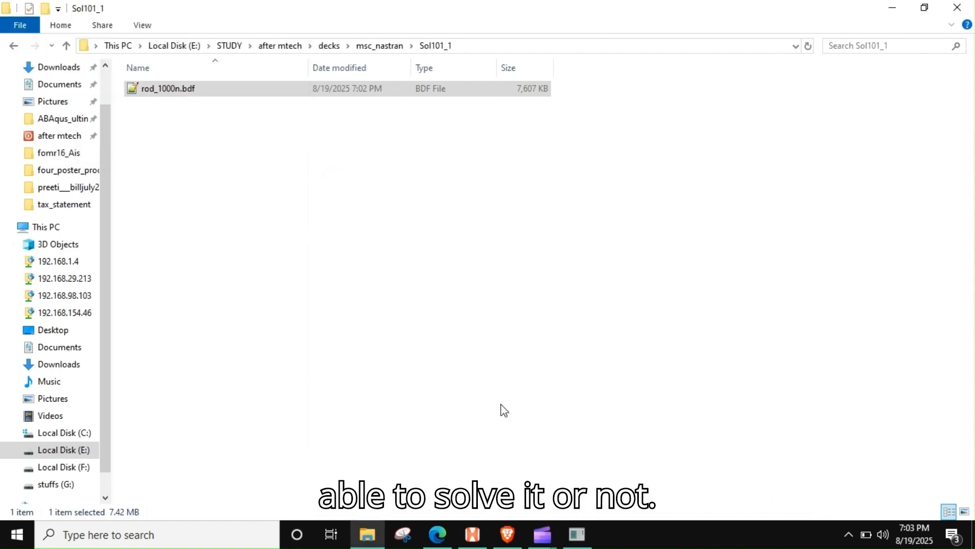
{"action": "left_click", "coordinate": [584, 535]}
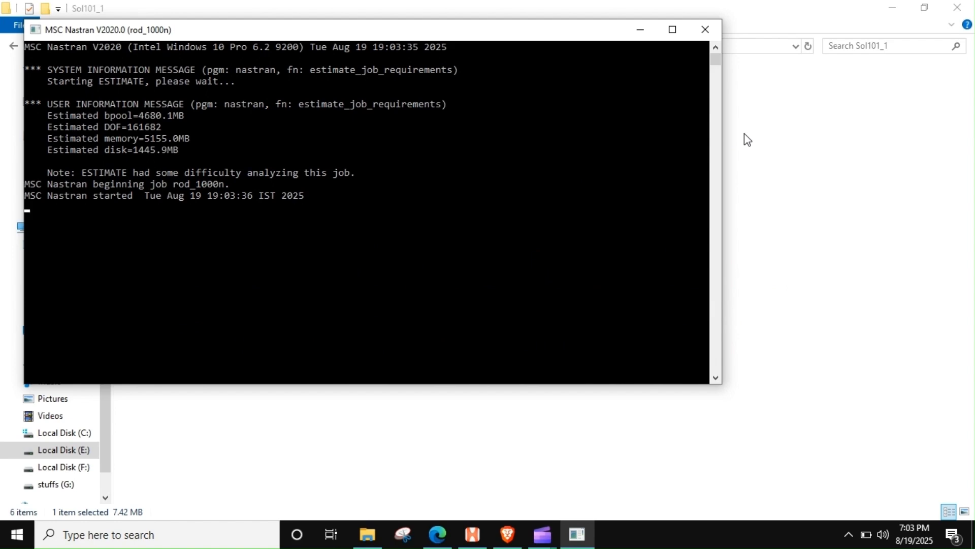
{"action": "left_click_drag", "start_coordinate": [303, 39], "coordinate": [482, 106]}
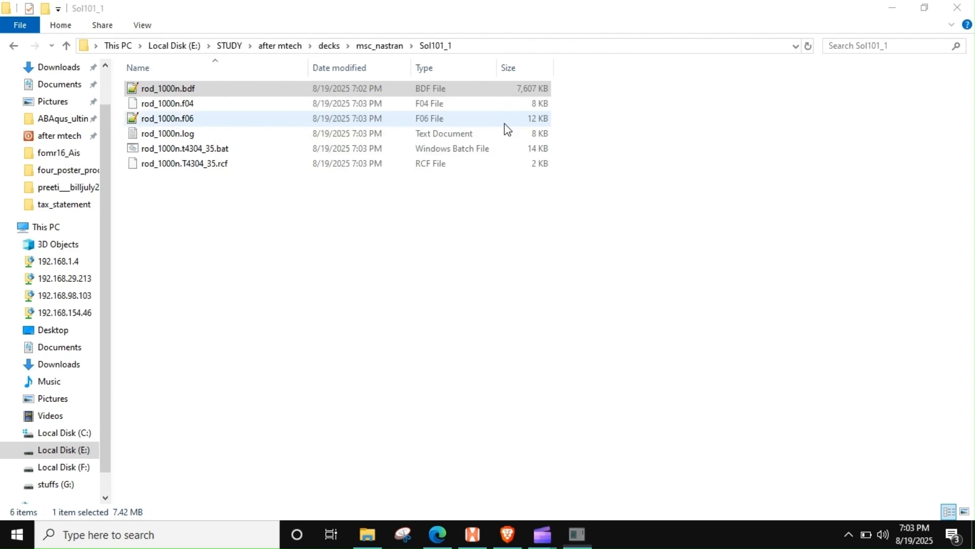
Step: Open the rod_1000n.f06 results file and examine the job messages at its end
{"action": "double_click", "coordinate": [173, 120]}
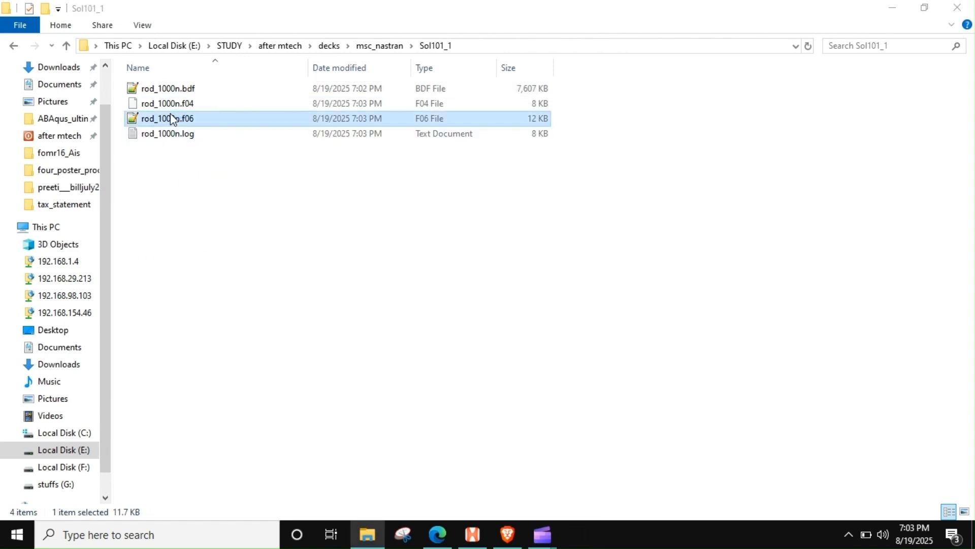
{"action": "key", "text": "ctrl+End"}
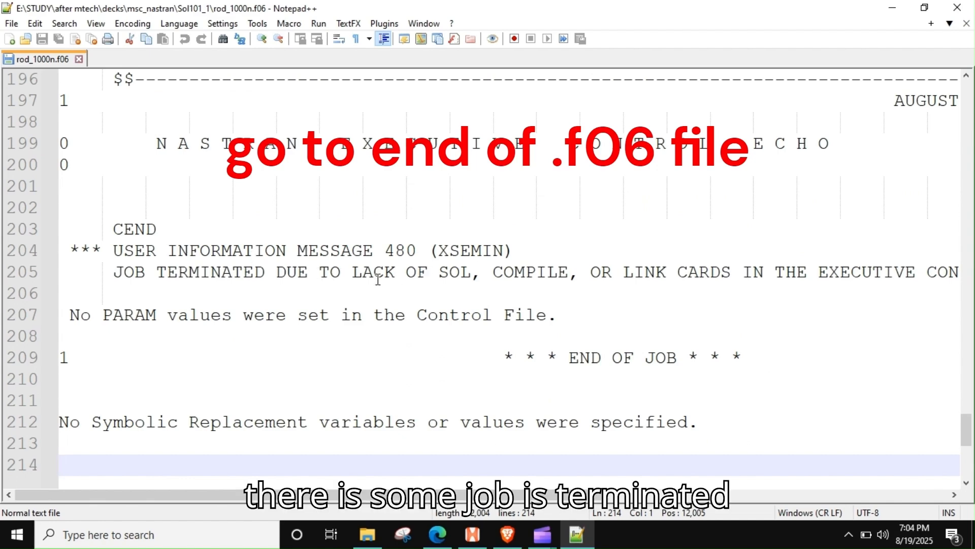
{"action": "left_click_drag", "start_coordinate": [311, 272], "coordinate": [610, 371]}
{"action": "left_click", "coordinate": [526, 316]}
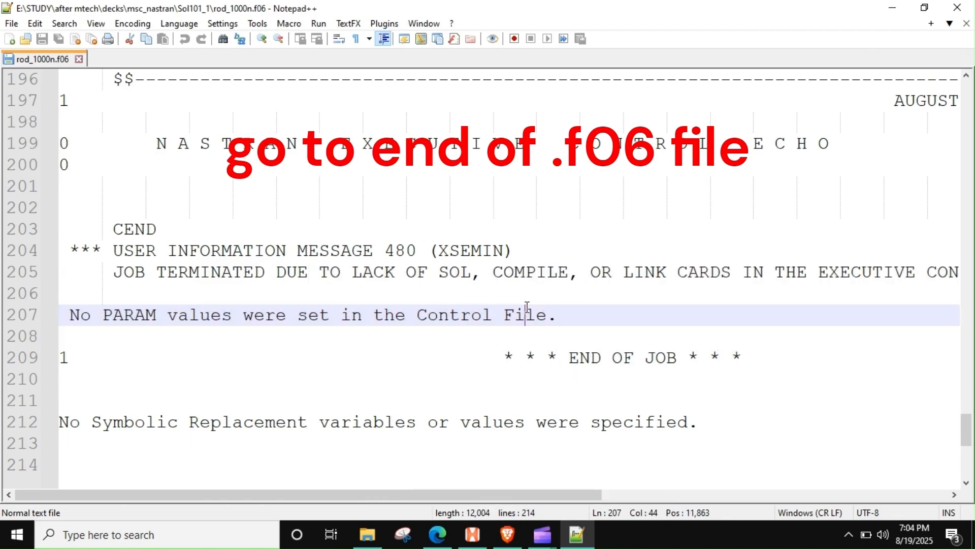
{"action": "scroll", "coordinate": [527, 310], "scroll_direction": "up", "scroll_amount": 12}
{"action": "scroll", "coordinate": [526, 307], "scroll_direction": "down", "scroll_amount": 8}
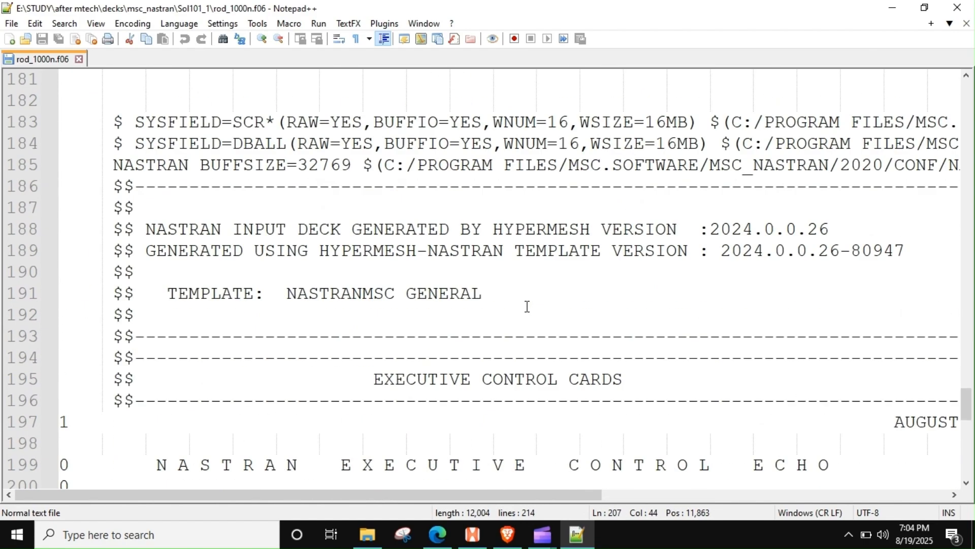
Step: Close the rod_1000n.f06 file, switch to HyperMesh and collapse the GLOBAL_CASE_CONTROL, GLOBAL_OUTPUT_REQUEST and PARAM groups under Cards
{"action": "left_click", "coordinate": [957, 7]}
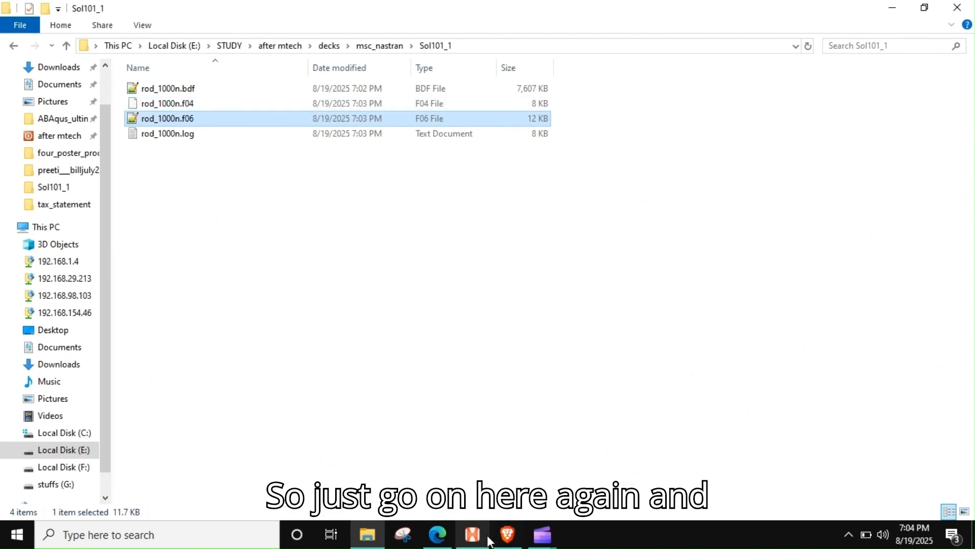
{"action": "left_click", "coordinate": [473, 534]}
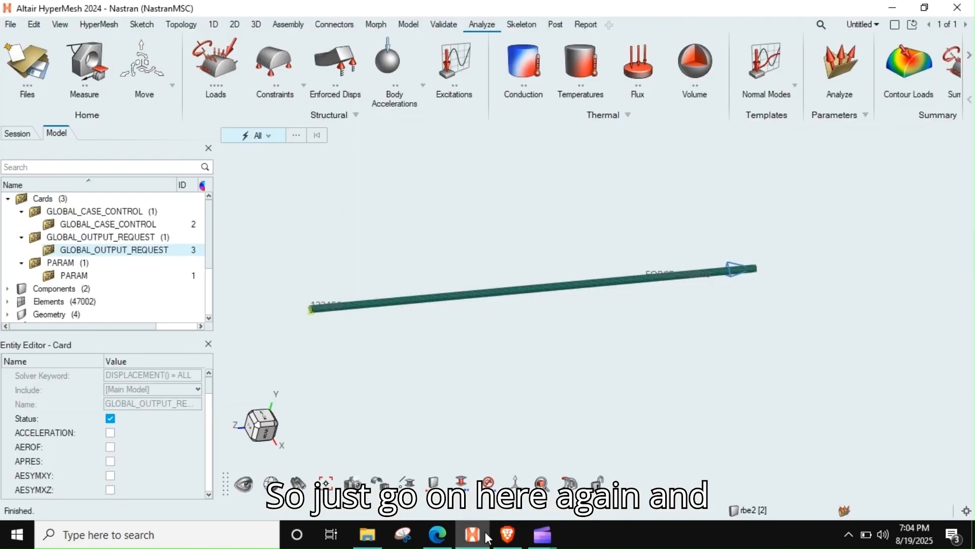
{"action": "left_click", "coordinate": [63, 202]}
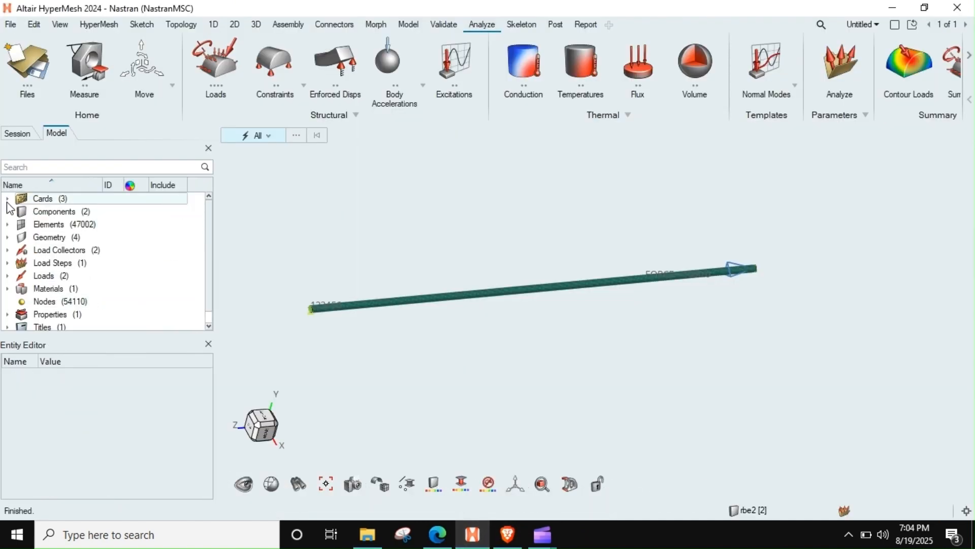
{"action": "right_click", "coordinate": [63, 202]}
{"action": "mouse_move", "coordinate": [95, 208]}
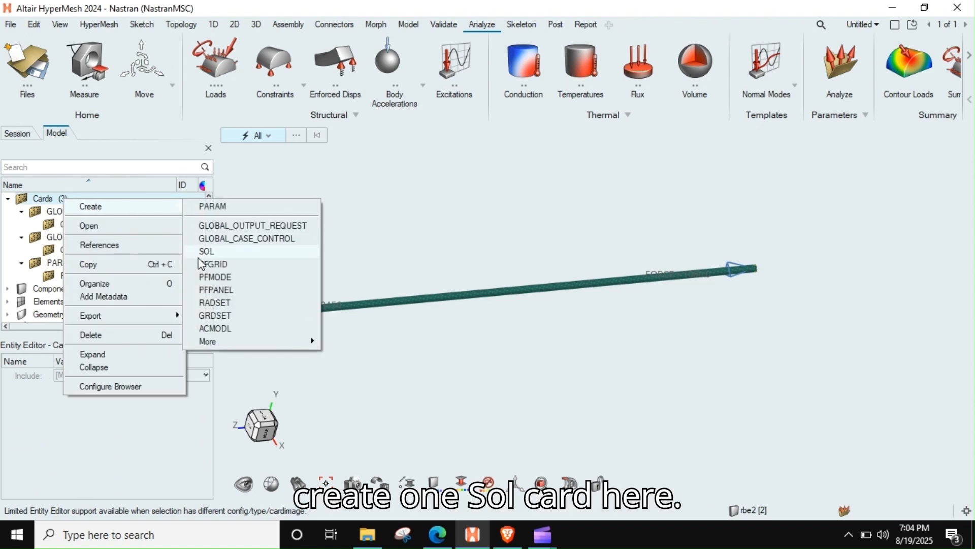
{"action": "left_click", "coordinate": [267, 187]}
{"action": "right_click", "coordinate": [69, 203]}
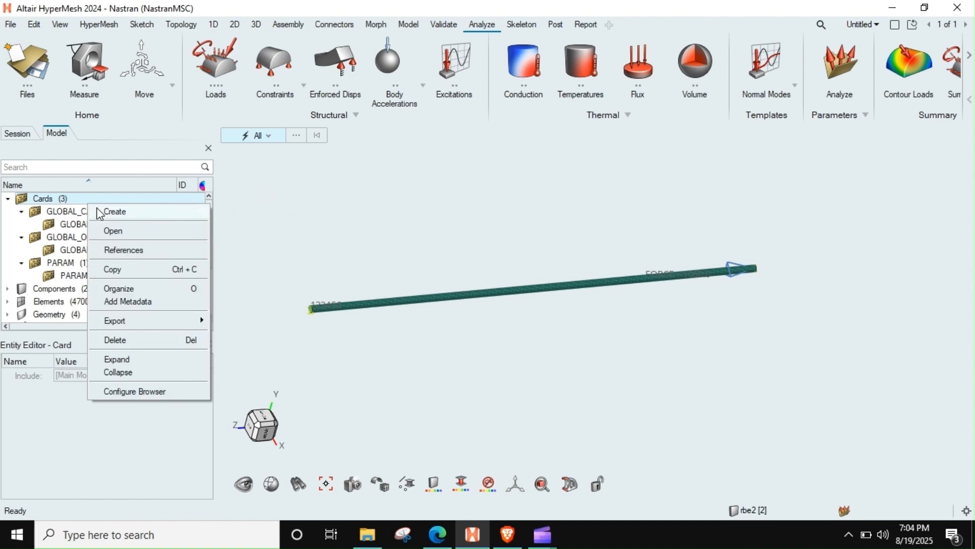
{"action": "left_click", "coordinate": [21, 211]}
{"action": "left_click", "coordinate": [22, 224]}
{"action": "left_click", "coordinate": [23, 237]}
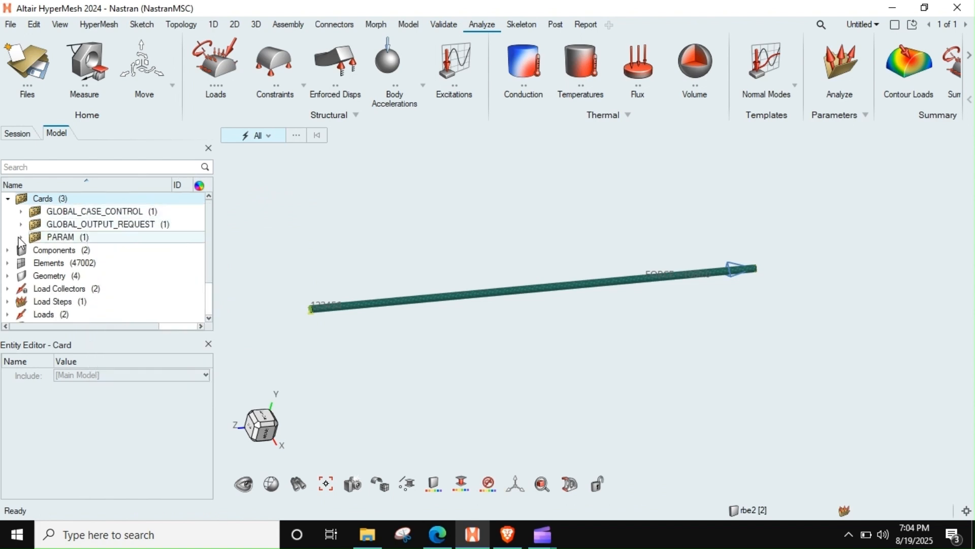
Step: Create a SOL control card with its analysis set to Statics
{"action": "right_click", "coordinate": [33, 199]}
{"action": "mouse_move", "coordinate": [63, 211]}
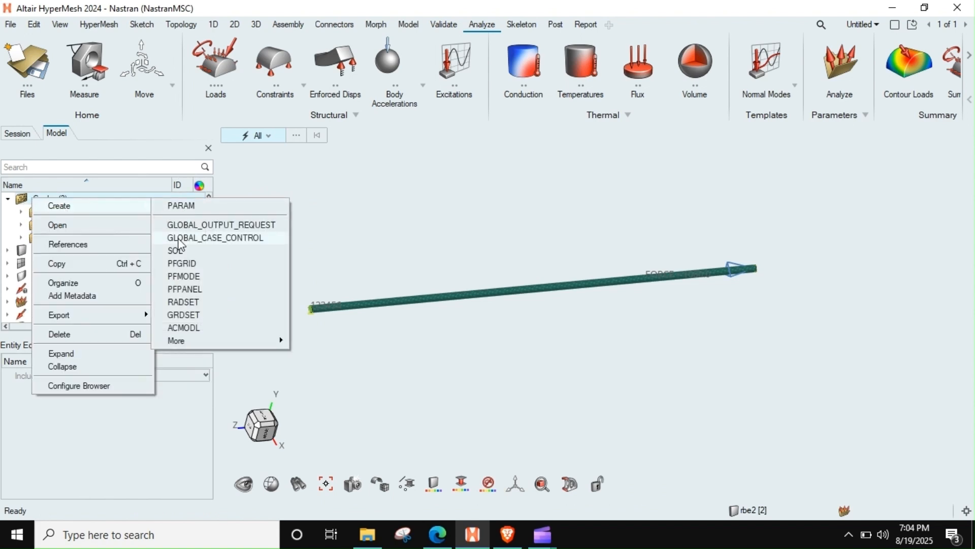
{"action": "left_click", "coordinate": [178, 251]}
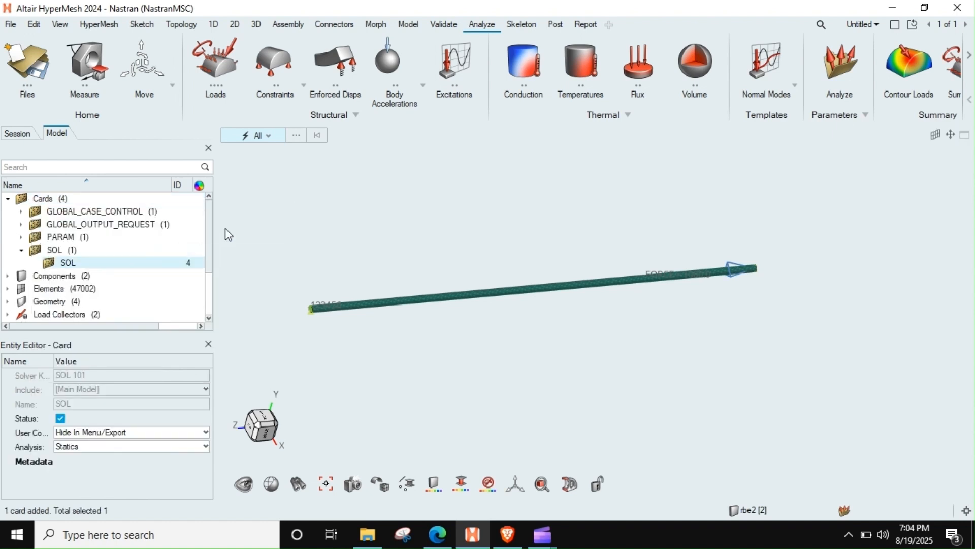
{"action": "left_click", "coordinate": [101, 447]}
{"action": "left_click", "coordinate": [102, 446]}
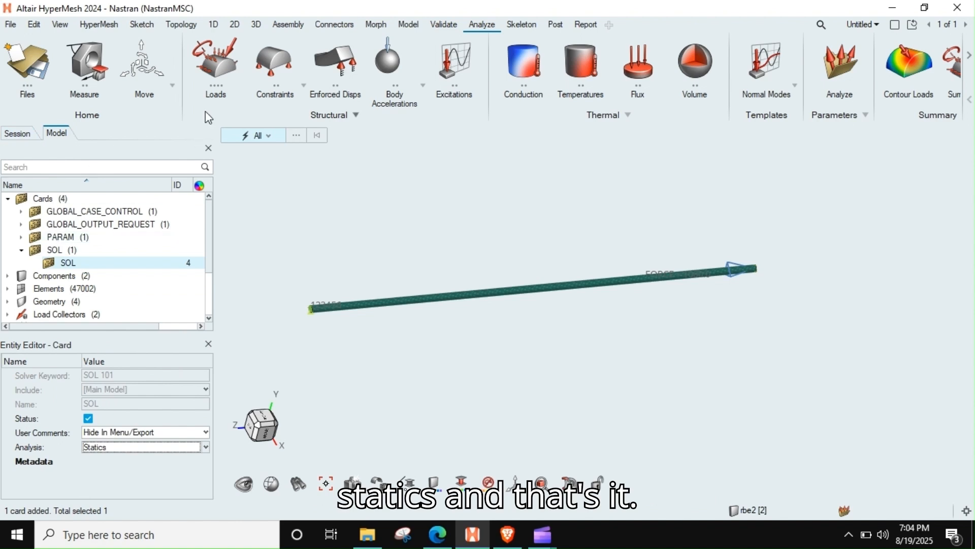
Step: Open the Load_1000N load step and look through its available analysis types, keeping Linear Static
{"action": "scroll", "coordinate": [45, 264], "scroll_direction": "down", "scroll_amount": 1}
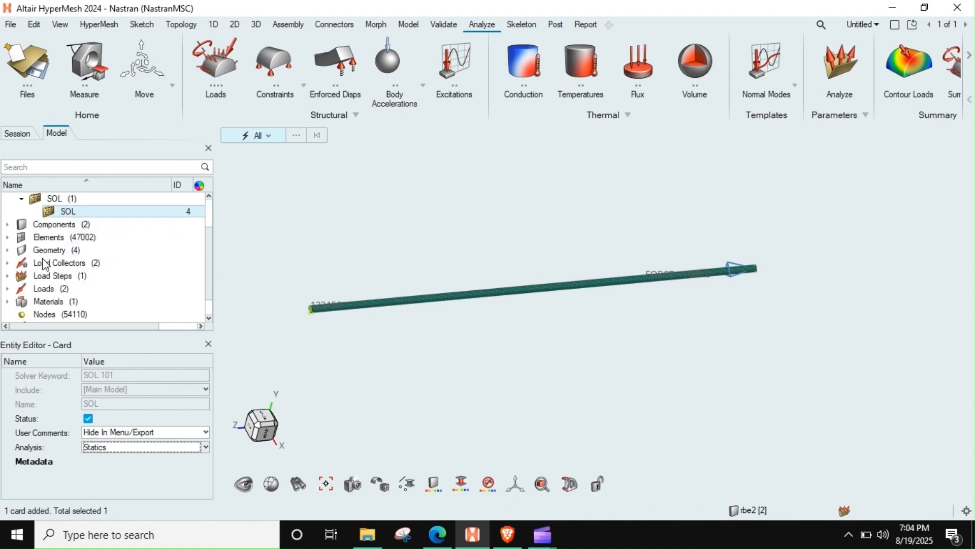
{"action": "scroll", "coordinate": [84, 284], "scroll_direction": "down", "scroll_amount": 1}
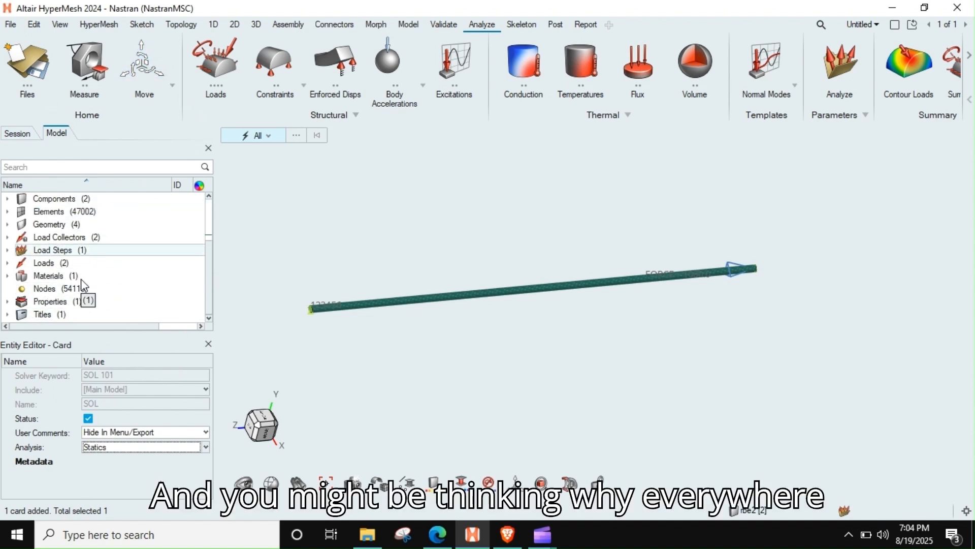
{"action": "scroll", "coordinate": [96, 266], "scroll_direction": "up", "scroll_amount": 1}
{"action": "scroll", "coordinate": [103, 263], "scroll_direction": "down", "scroll_amount": 1}
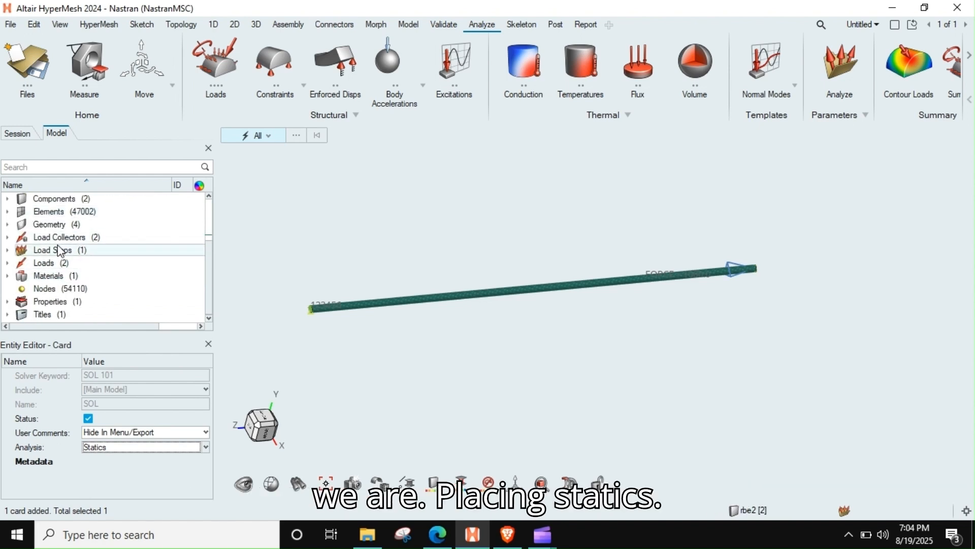
{"action": "left_click", "coordinate": [8, 250]}
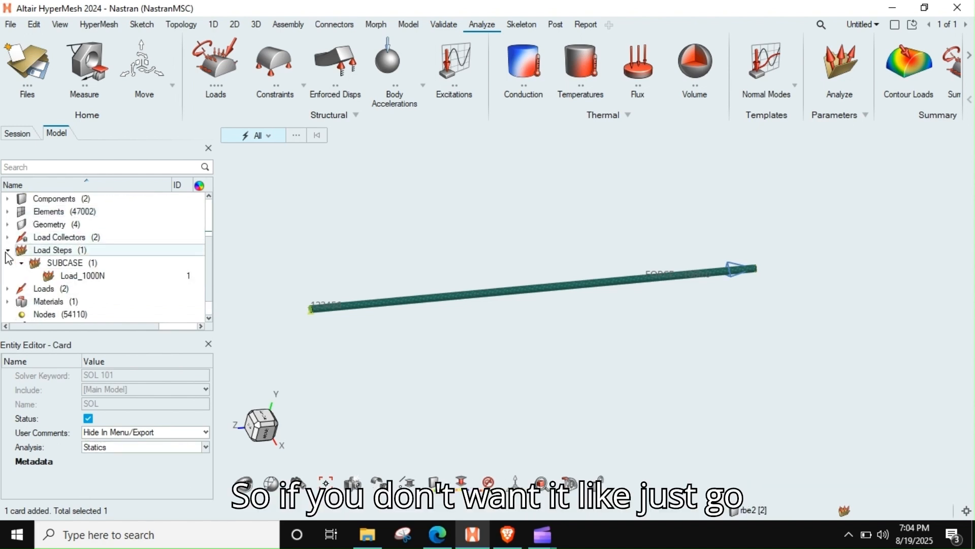
{"action": "left_click", "coordinate": [81, 276]}
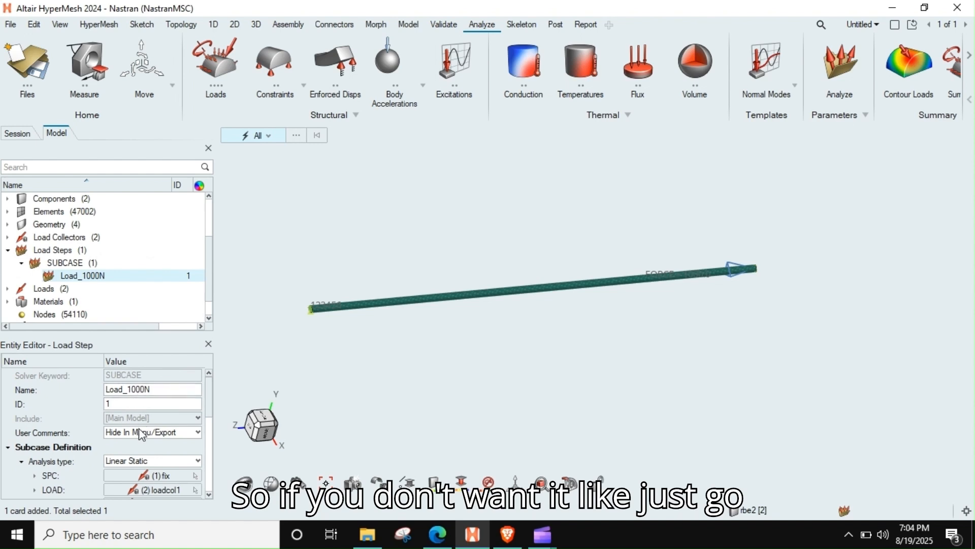
{"action": "left_click", "coordinate": [138, 461]}
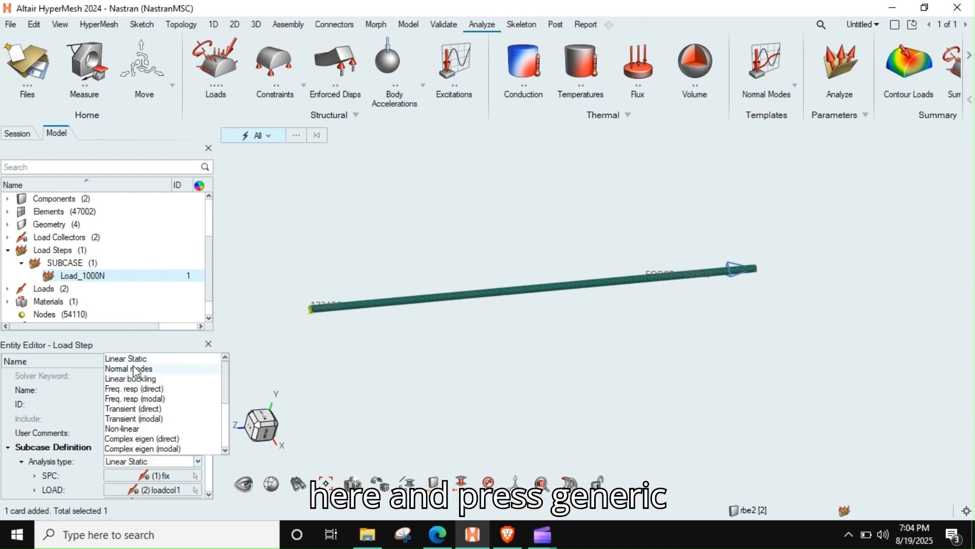
{"action": "mouse_move", "coordinate": [224, 378]}
{"action": "left_mouse_down"}
{"action": "mouse_move", "coordinate": [227, 424]}
{"action": "mouse_move", "coordinate": [225, 392]}
{"action": "left_mouse_up"}
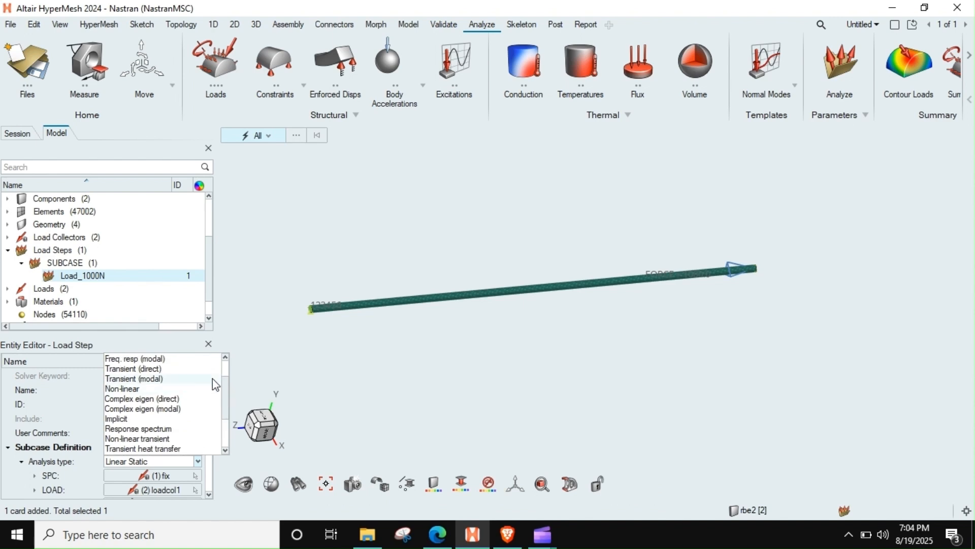
{"action": "scroll", "coordinate": [213, 378], "scroll_direction": "down", "scroll_amount": 3}
{"action": "left_click", "coordinate": [253, 341]}
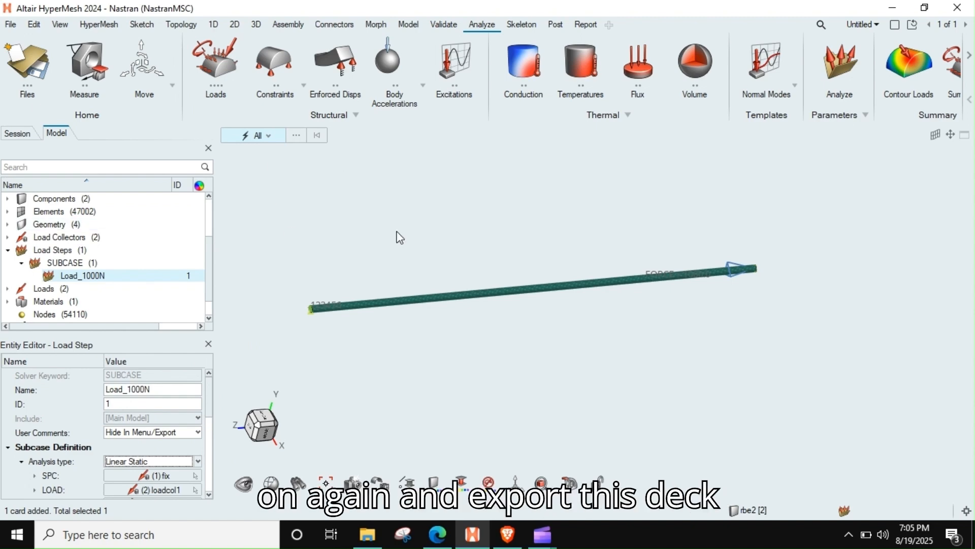
Step: Export the Nastran deck over the existing rod_1000n.bdf in the Sol101_1 folder using the current export options
{"action": "right_click_drag", "start_coordinate": [396, 235], "coordinate": [355, 227], "text": "ctrl"}
{"action": "key", "text": "ctrl+e"}
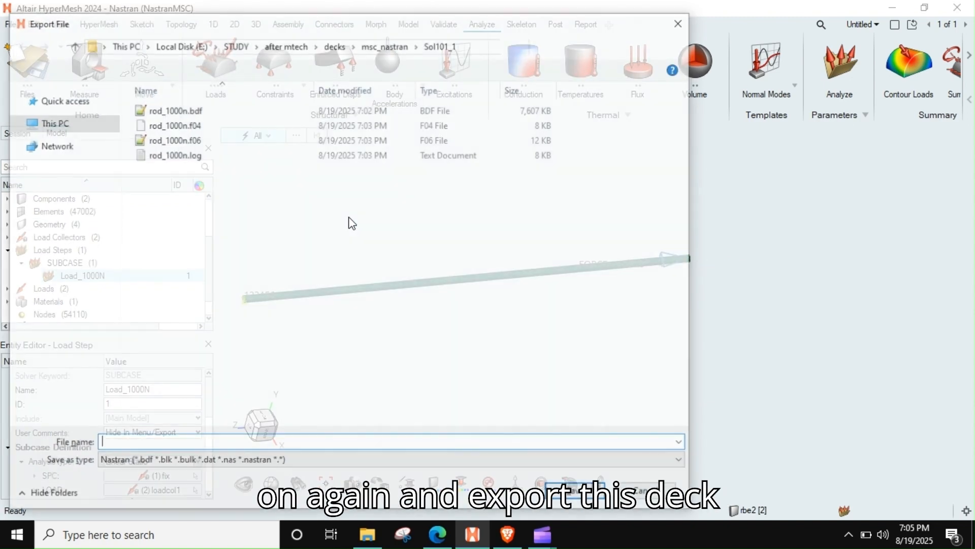
{"action": "left_click", "coordinate": [159, 114]}
{"action": "key", "text": "Return"}
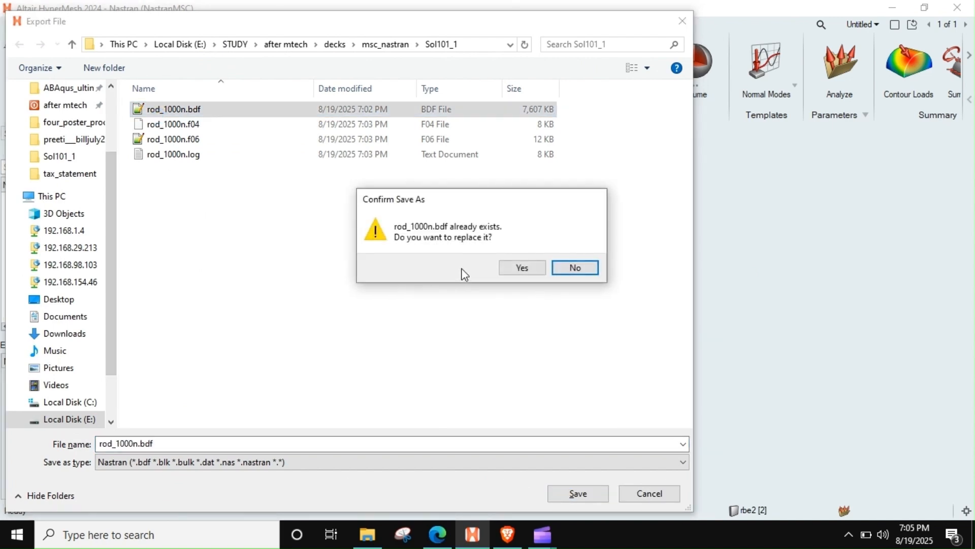
{"action": "left_click", "coordinate": [540, 266]}
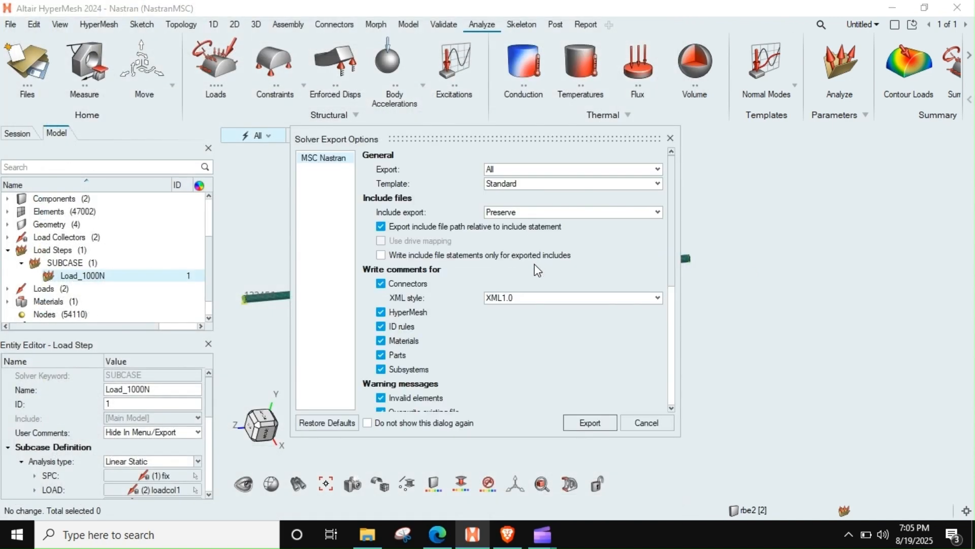
{"action": "left_click", "coordinate": [589, 423]}
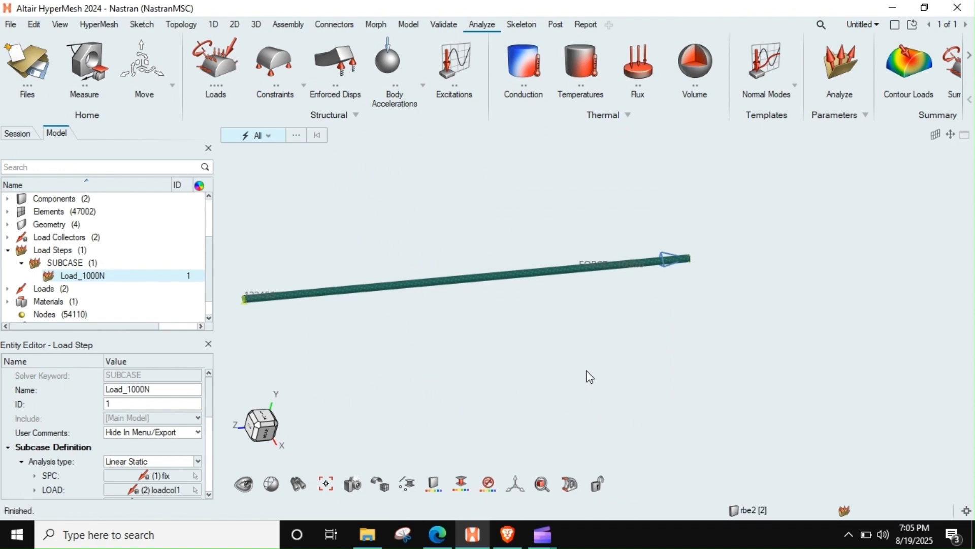
Step: Return to File Explorer and delete the old rod_1000n .f04, .f06 and .log files from the Sol101_1 folder
{"action": "left_click", "coordinate": [892, 8]}
{"action": "left_click_drag", "start_coordinate": [144, 213], "coordinate": [191, 110]}
{"action": "key", "text": "Delete"}
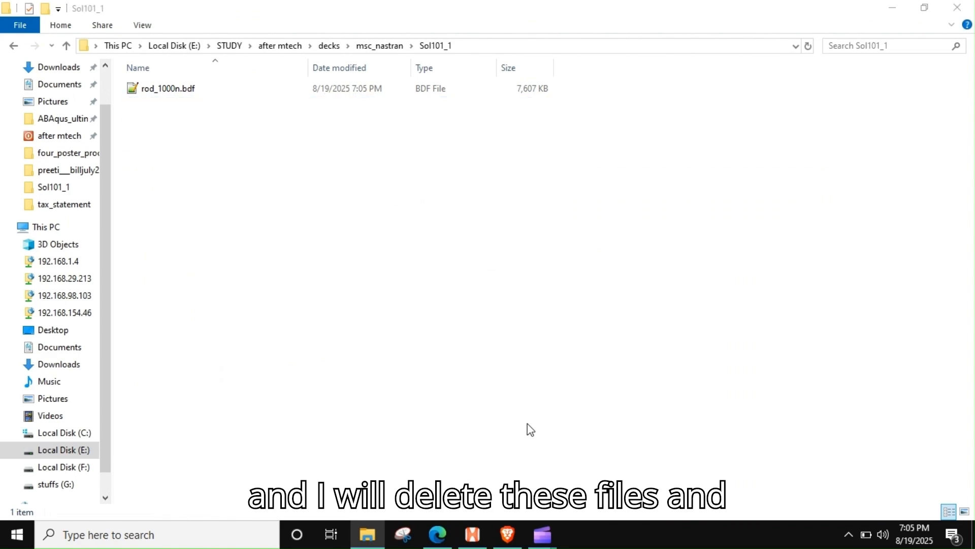
Step: Launch MSC Nastran 2020, run the re-exported rod_1000n.bdf and bring up the solver window to follow the job
{"action": "left_click", "coordinate": [16, 534]}
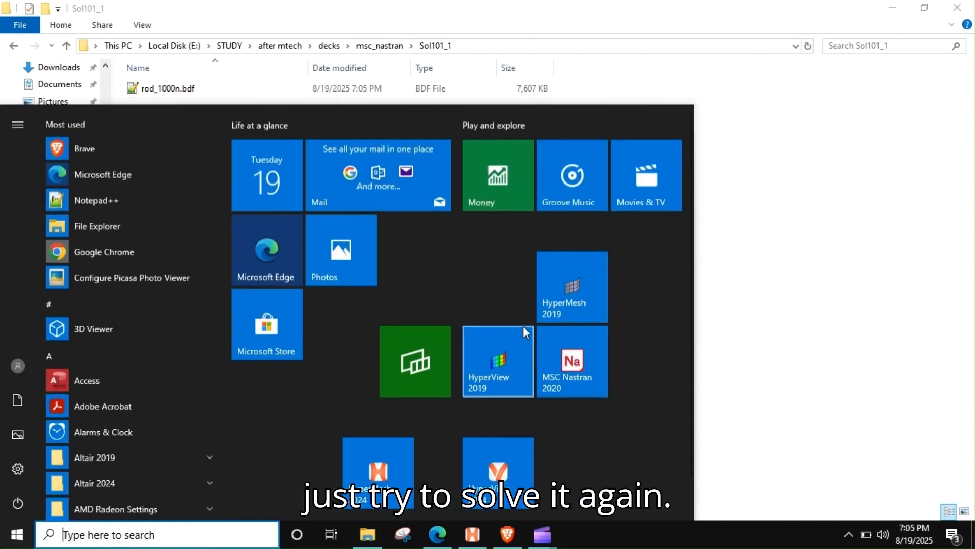
{"action": "left_click", "coordinate": [578, 361]}
{"action": "double_click", "coordinate": [468, 269]}
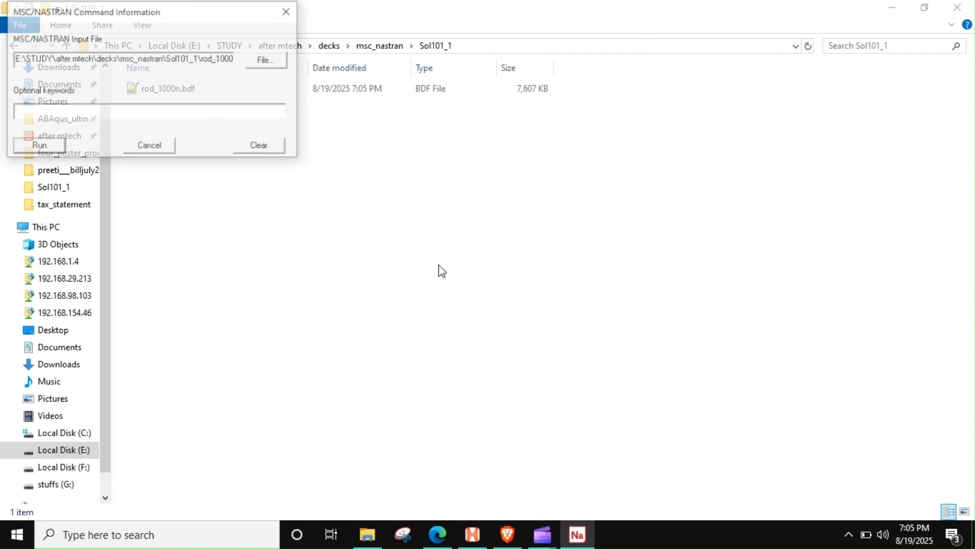
{"action": "left_click", "coordinate": [39, 146]}
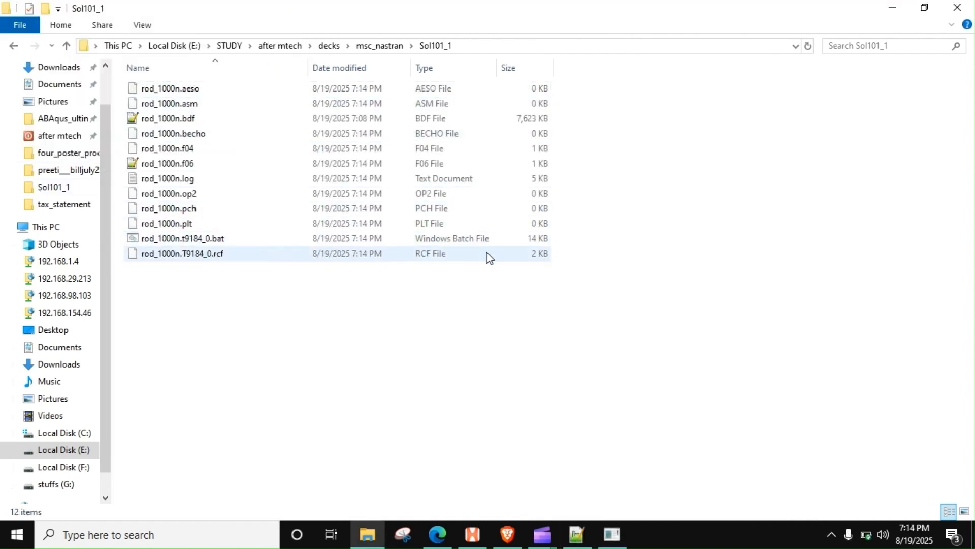
{"action": "left_click", "coordinate": [609, 533]}
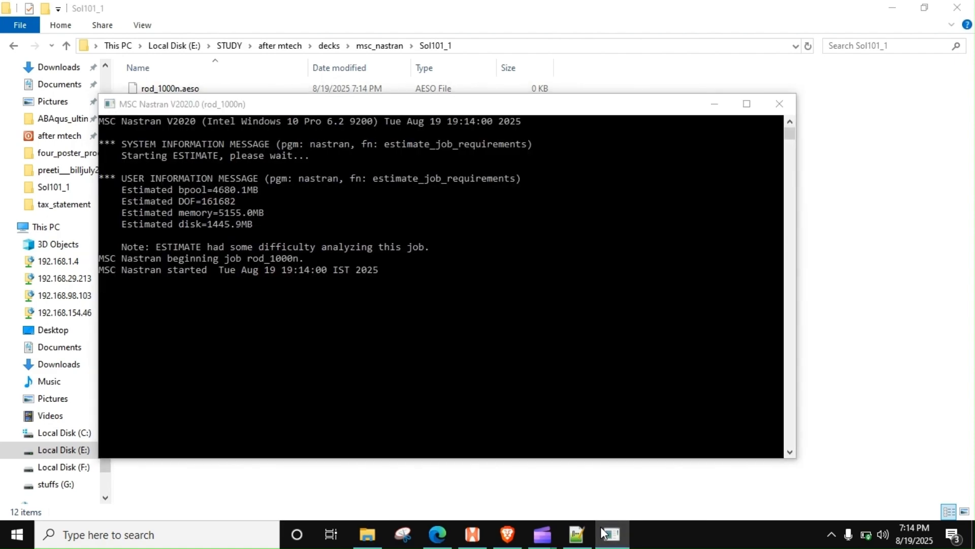
{"action": "left_click", "coordinate": [609, 533]}
{"action": "left_click", "coordinate": [601, 532]}
{"action": "left_click_drag", "start_coordinate": [289, 102], "coordinate": [586, 92]}
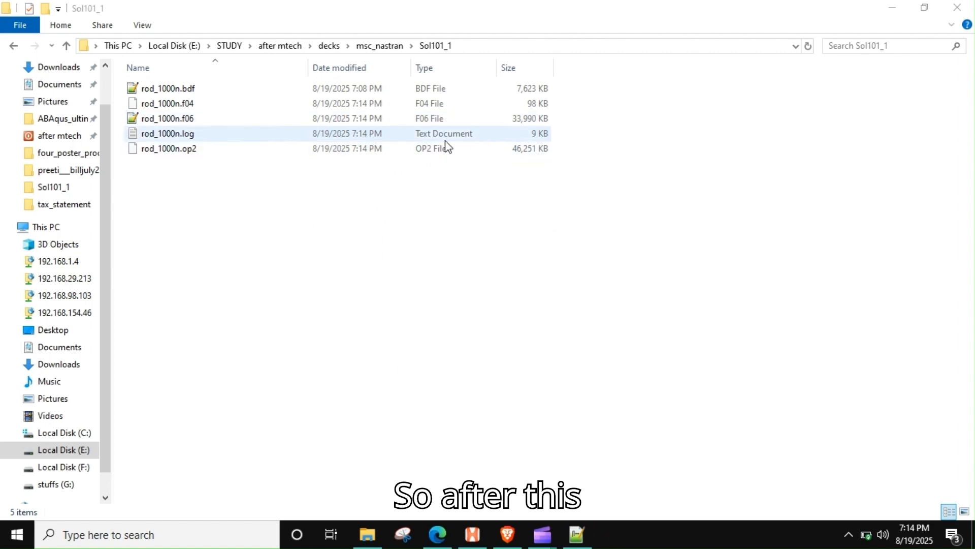
Step: Open rod_1000n.log in Notepad and examine the license checkout, degrees of freedom and linear static solution messages
{"action": "double_click", "coordinate": [195, 135]}
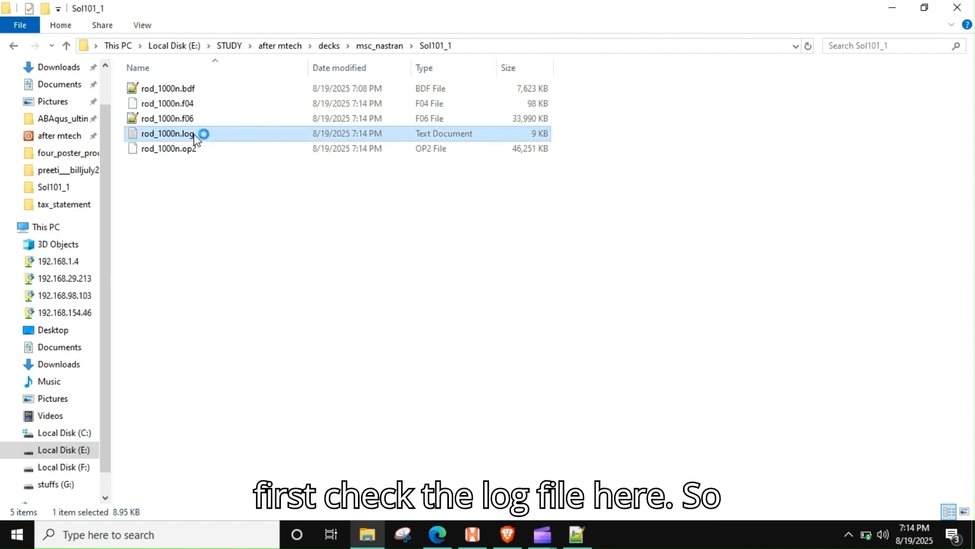
{"action": "left_click_drag", "start_coordinate": [246, 174], "coordinate": [544, 58]}
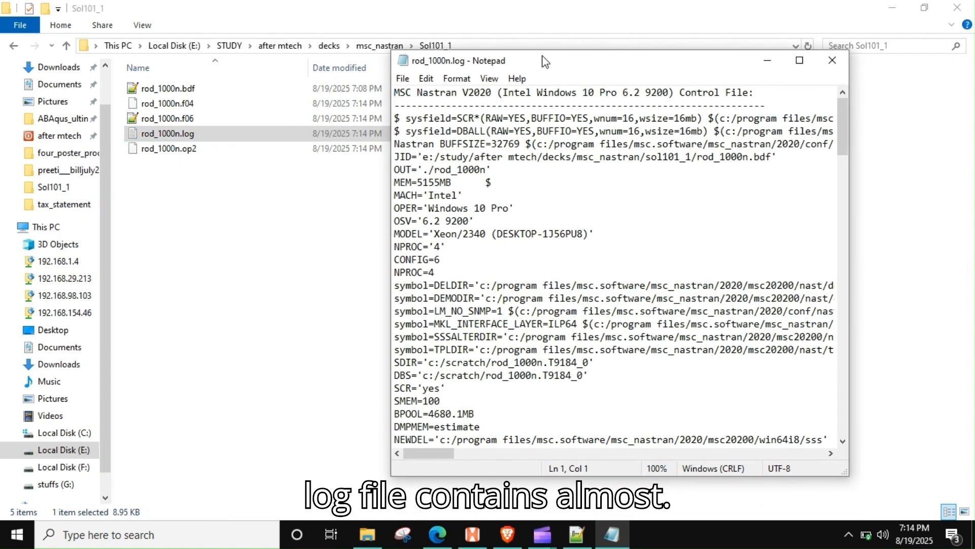
{"action": "scroll", "coordinate": [571, 172], "scroll_direction": "down", "scroll_amount": 4}
{"action": "scroll", "coordinate": [572, 171], "scroll_direction": "down", "scroll_amount": 5}
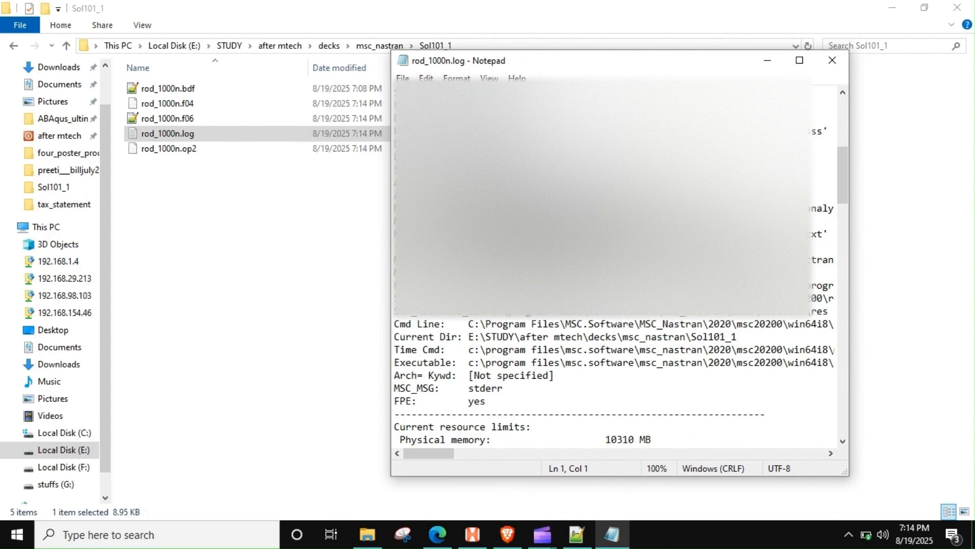
{"action": "scroll", "coordinate": [571, 172], "scroll_direction": "down", "scroll_amount": 8}
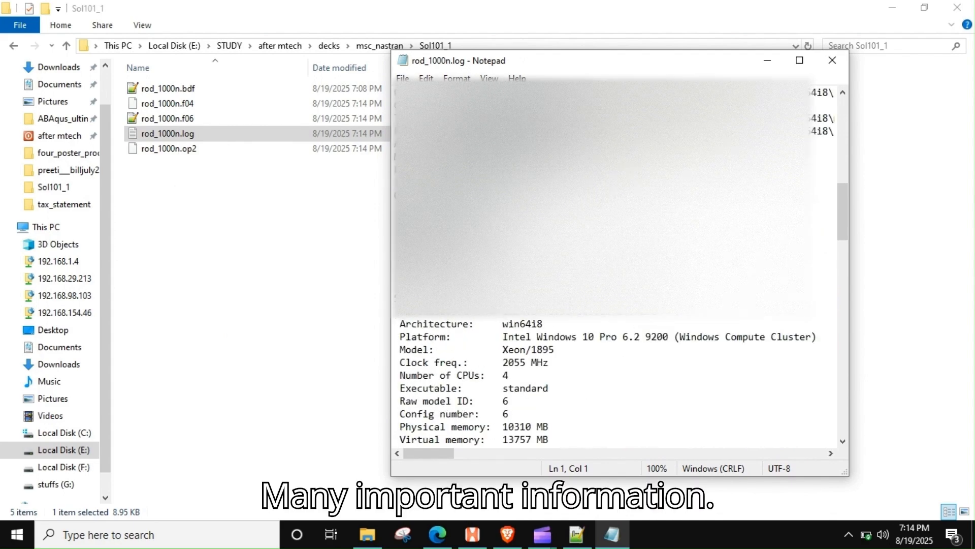
{"action": "scroll", "coordinate": [571, 172], "scroll_direction": "down", "scroll_amount": 12}
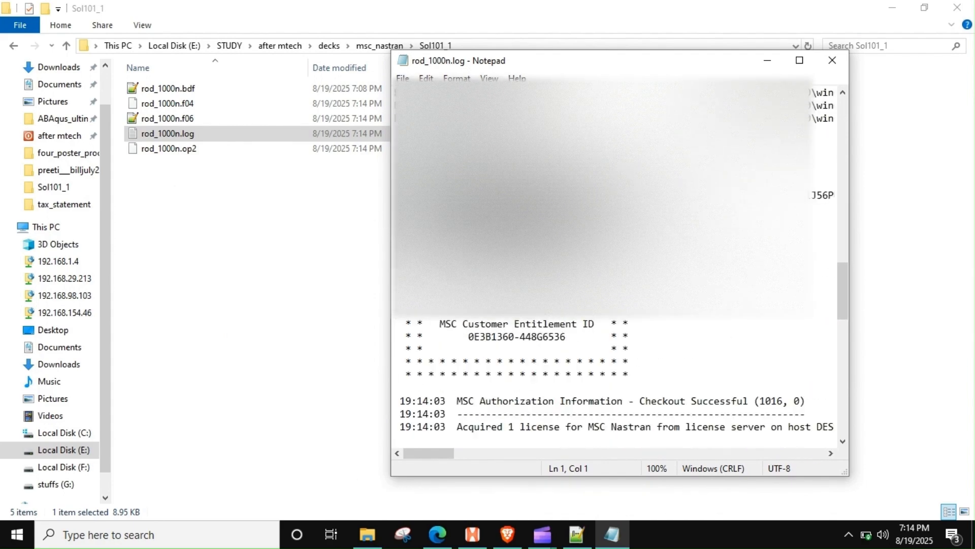
{"action": "scroll", "coordinate": [514, 325], "scroll_direction": "down", "scroll_amount": 4}
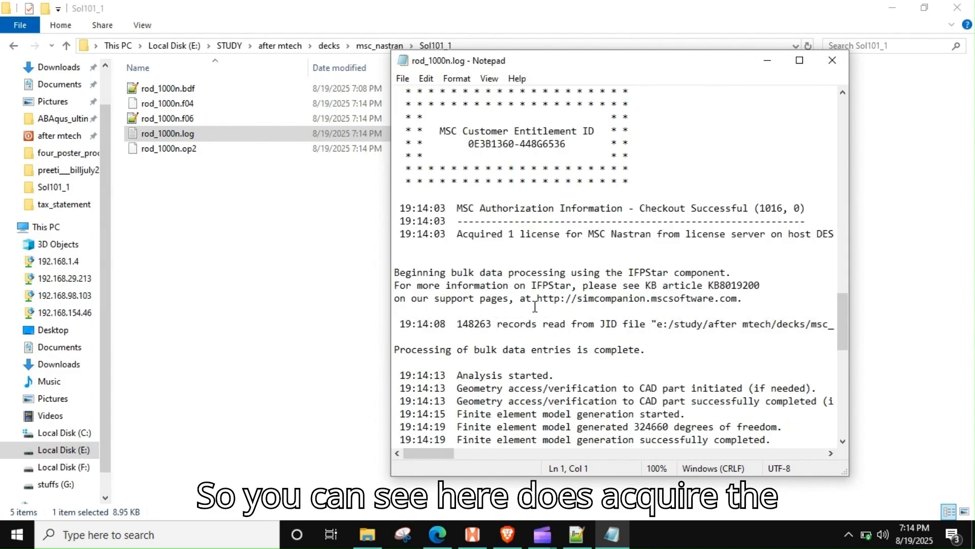
{"action": "scroll", "coordinate": [559, 333], "scroll_direction": "down", "scroll_amount": 1}
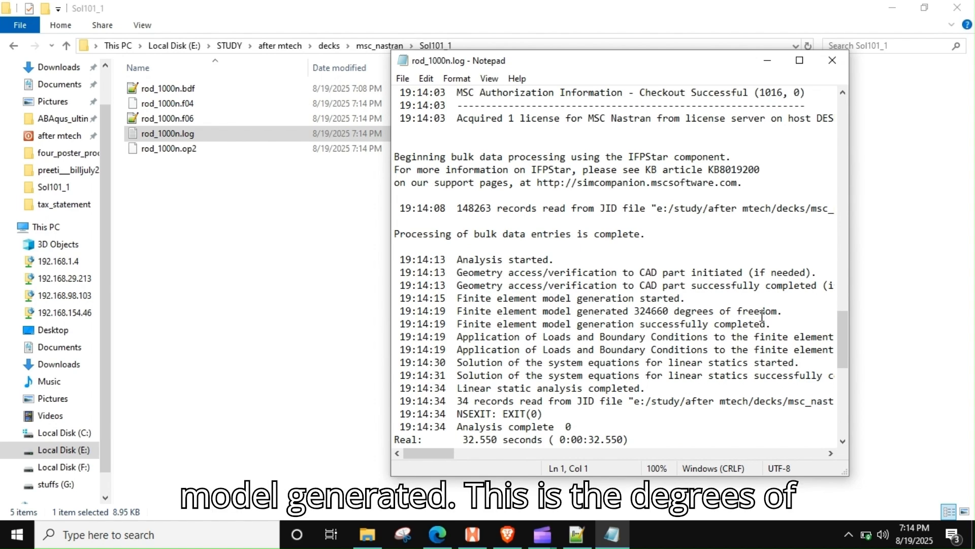
{"action": "left_click_drag", "start_coordinate": [639, 312], "coordinate": [778, 329]}
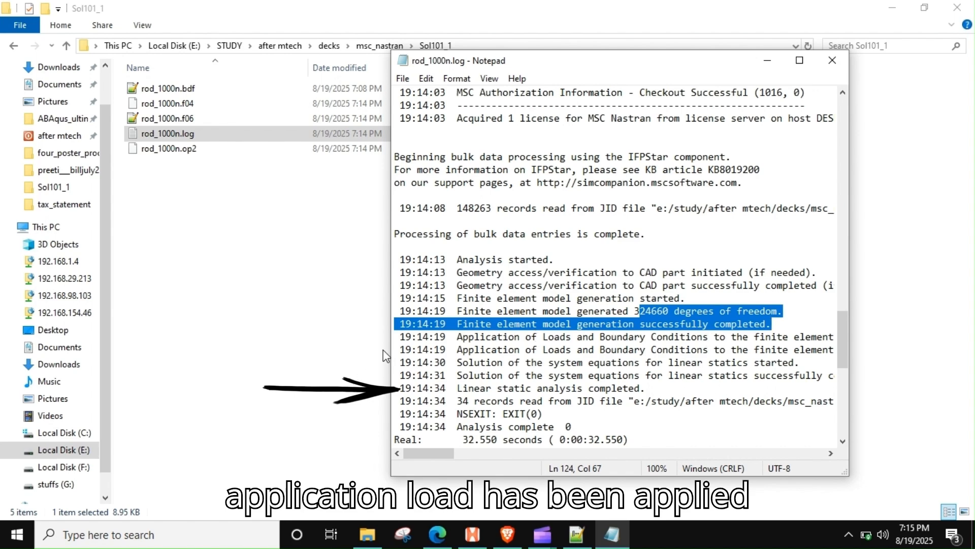
Step: Widen the log window, review the line reporting the linear static analysis status, and close the log
{"action": "left_click_drag", "start_coordinate": [391, 355], "coordinate": [220, 356]}
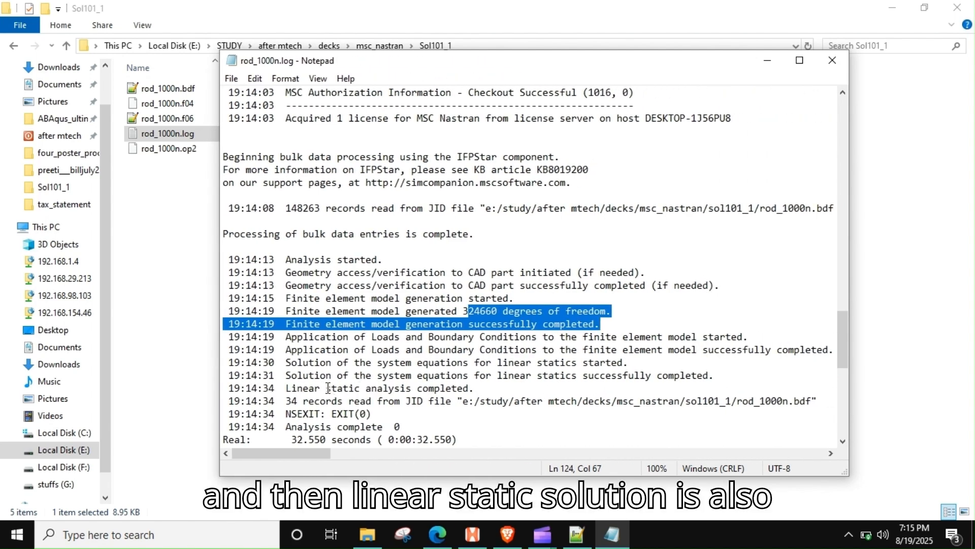
{"action": "left_click_drag", "start_coordinate": [321, 387], "coordinate": [542, 405]}
{"action": "left_click", "coordinate": [840, 59]}
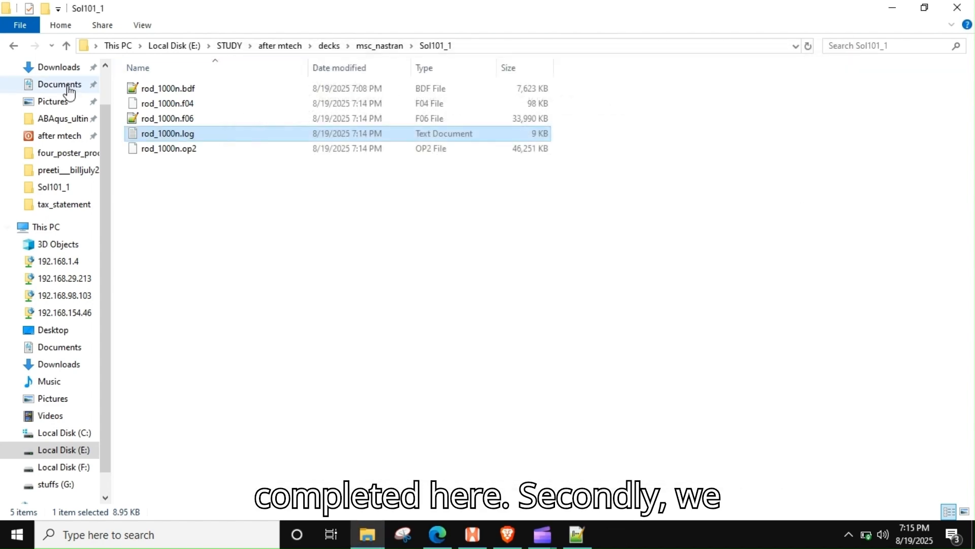
Step: Open rod_1000n.f06 in Notepad++, reload it from disk, go to its end and search the file for "fatal"
{"action": "double_click", "coordinate": [186, 118]}
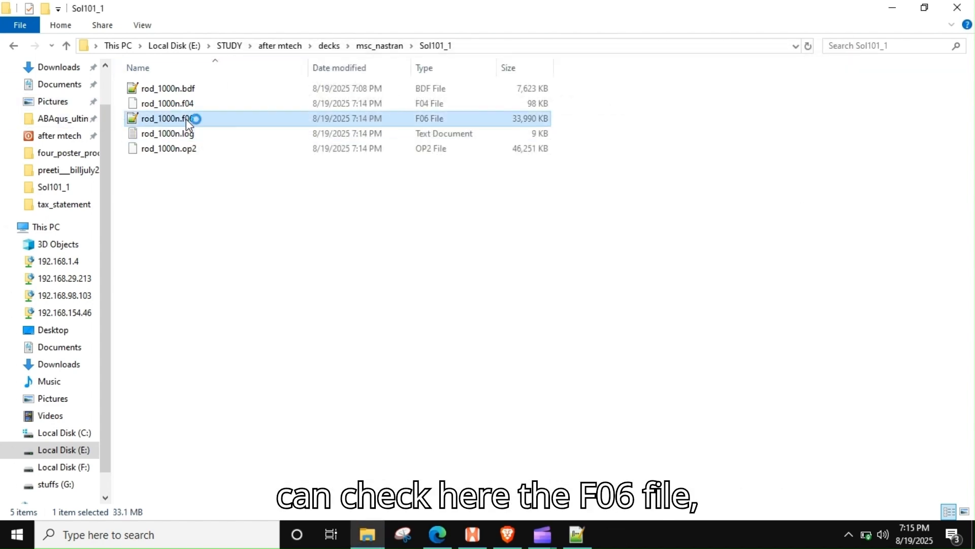
{"action": "left_click", "coordinate": [522, 328]}
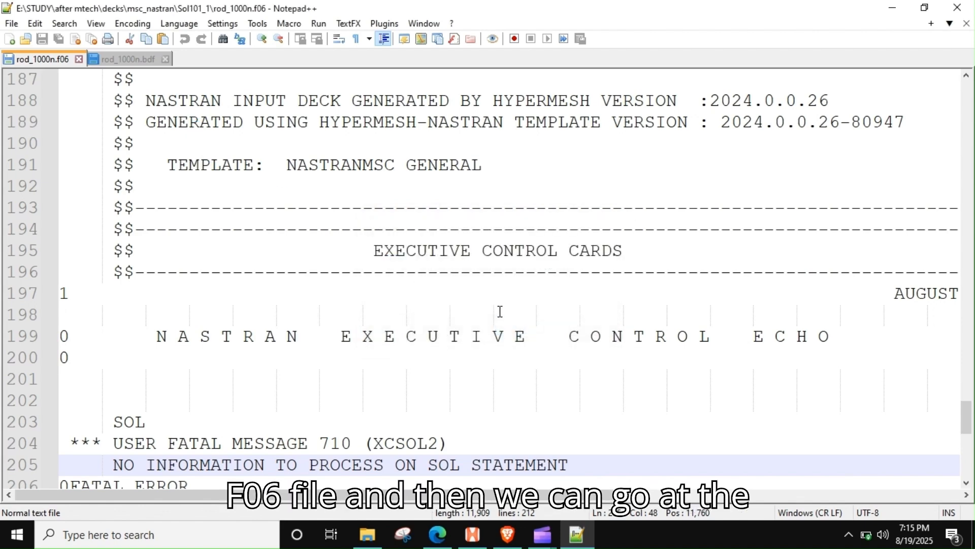
{"action": "left_click", "coordinate": [266, 220]}
{"action": "key", "text": "ctrl+End"}
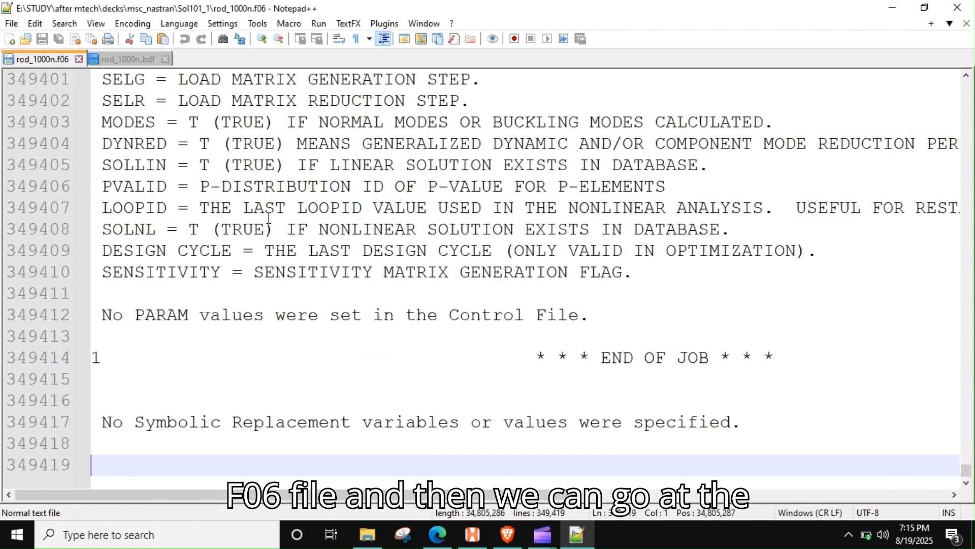
{"action": "key", "text": "ctrl+f"}
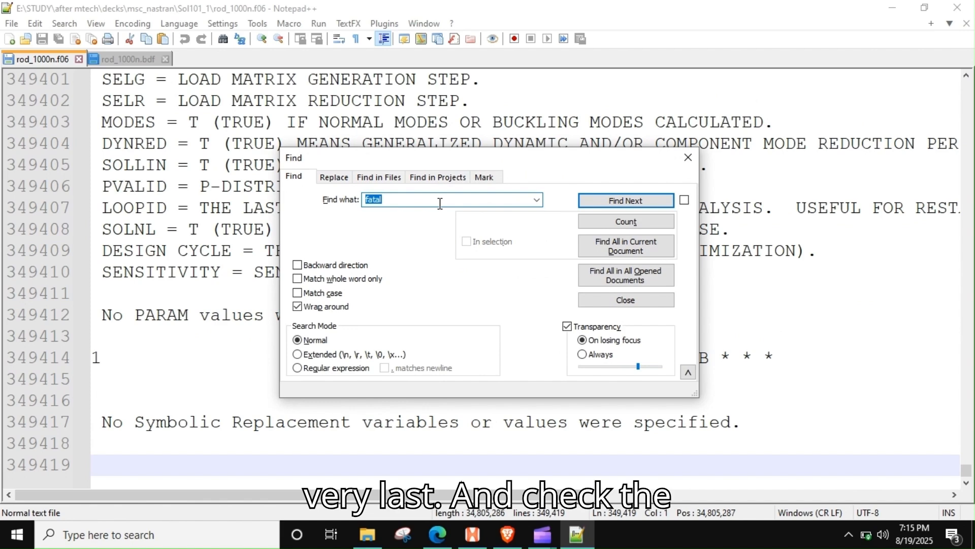
{"action": "type", "text": "fatal"}
{"action": "key", "text": "Return"}
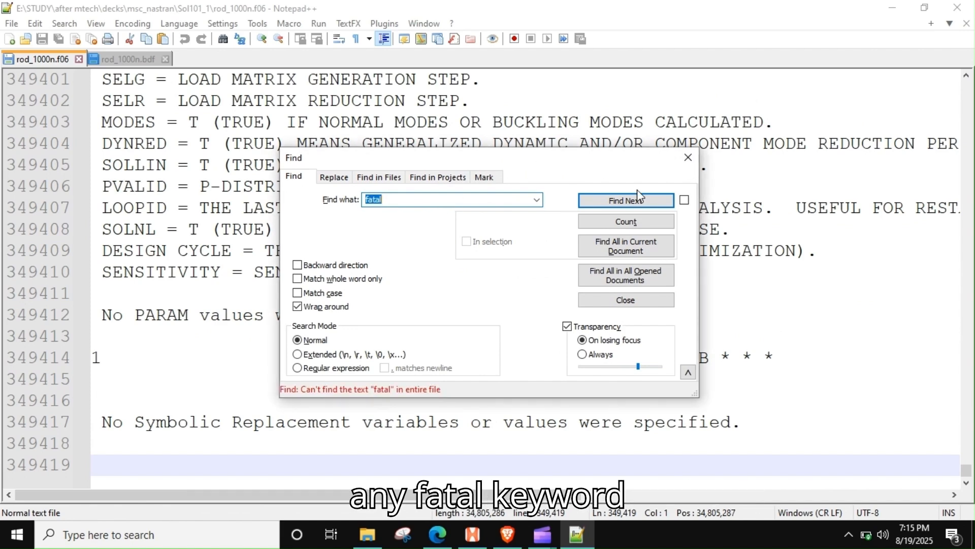
{"action": "key", "text": "Escape"}
Step: Examine the SPCFORCE resultant table and the epsilon and external work entries near the end of the .f06 file, and close Notepad++
{"action": "scroll", "coordinate": [437, 281], "scroll_direction": "up", "scroll_amount": 13}
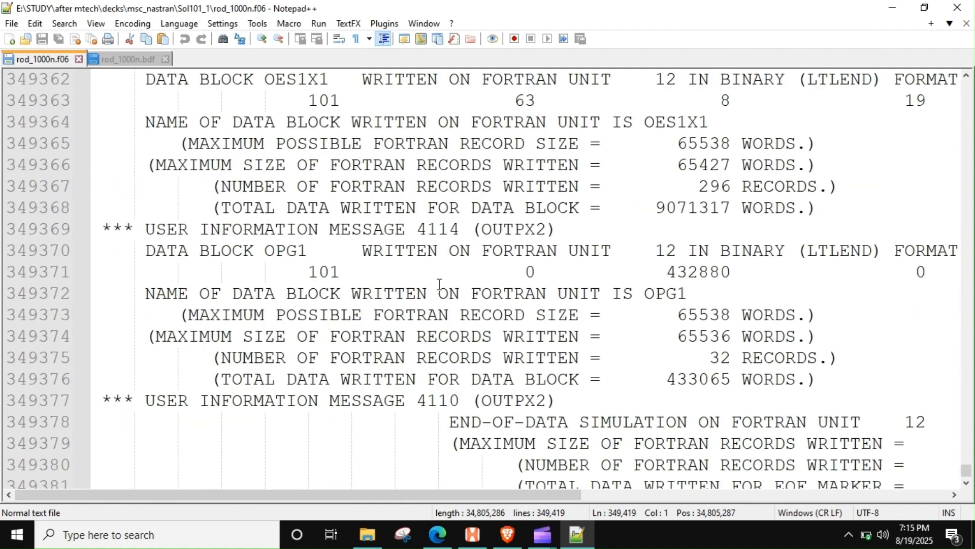
{"action": "scroll", "coordinate": [440, 284], "scroll_direction": "up", "scroll_amount": 13}
{"action": "scroll", "coordinate": [401, 302], "scroll_direction": "down", "scroll_amount": 2}
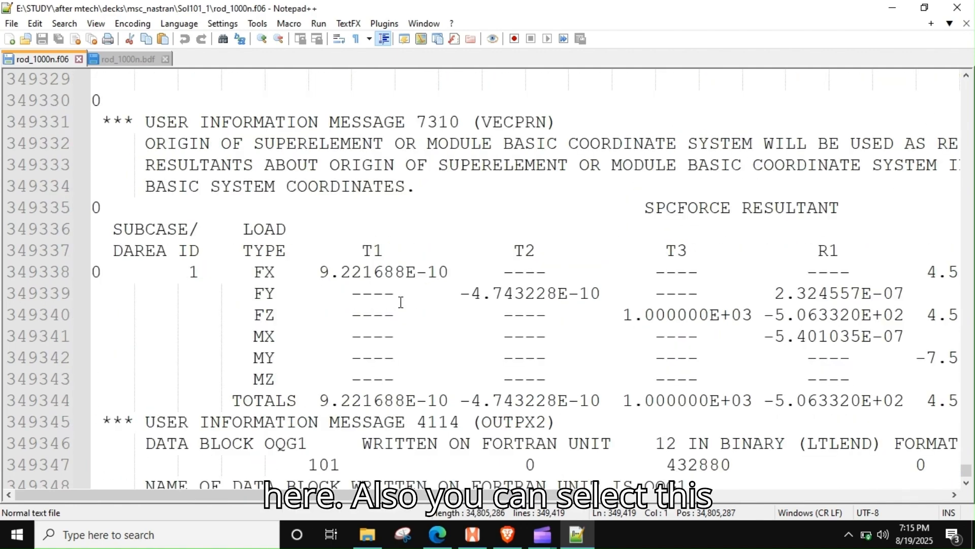
{"action": "left_click_drag", "start_coordinate": [158, 231], "coordinate": [603, 295]}
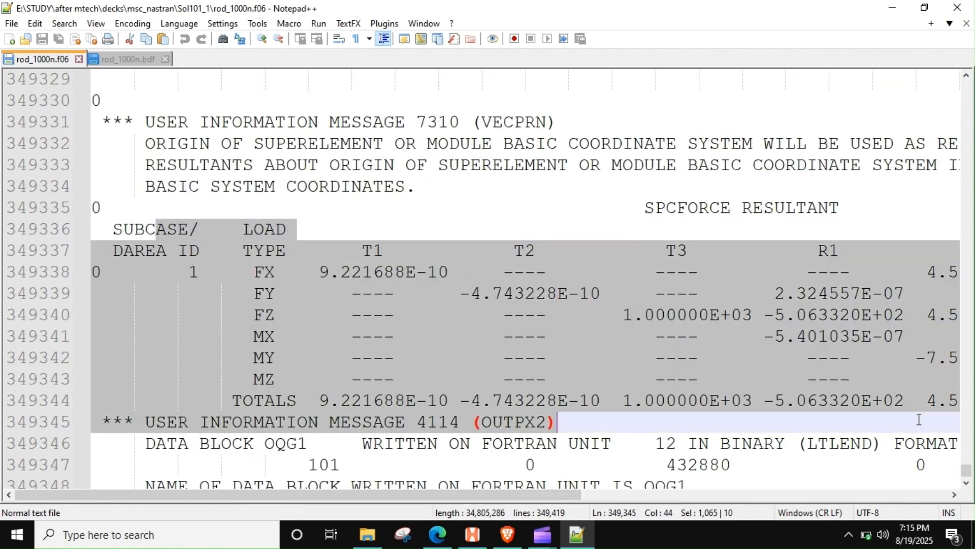
{"action": "left_click", "coordinate": [709, 400]}
{"action": "left_click_drag", "start_coordinate": [521, 500], "coordinate": [417, 505]}
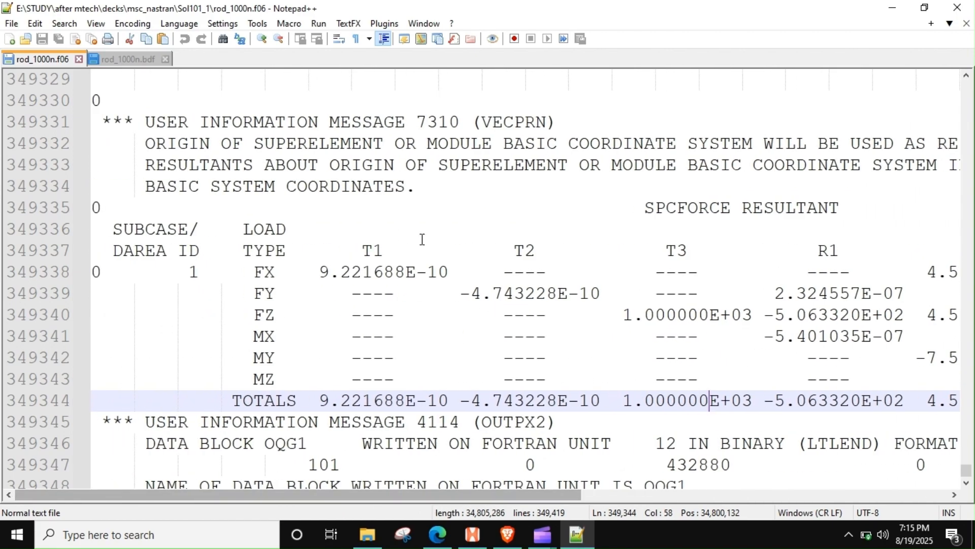
{"action": "scroll", "coordinate": [398, 239], "scroll_direction": "up", "scroll_amount": 3}
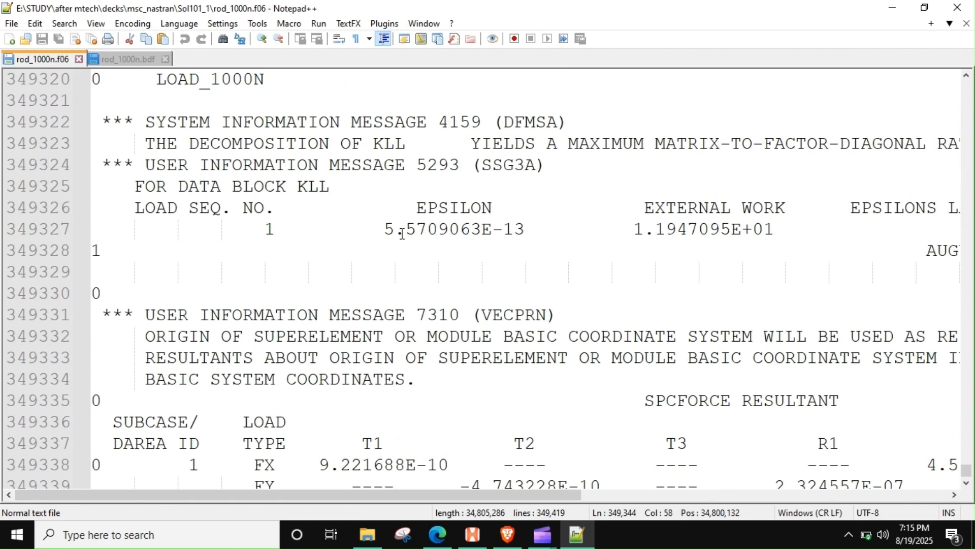
{"action": "scroll", "coordinate": [811, 245], "scroll_direction": "up", "scroll_amount": 3}
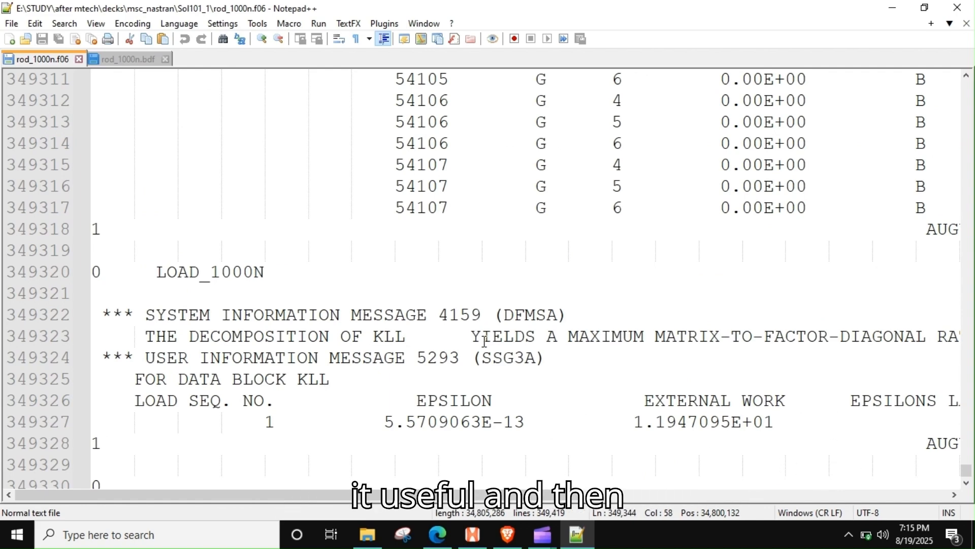
{"action": "scroll", "coordinate": [484, 341], "scroll_direction": "down", "scroll_amount": 1}
{"action": "left_click", "coordinate": [958, 7]}
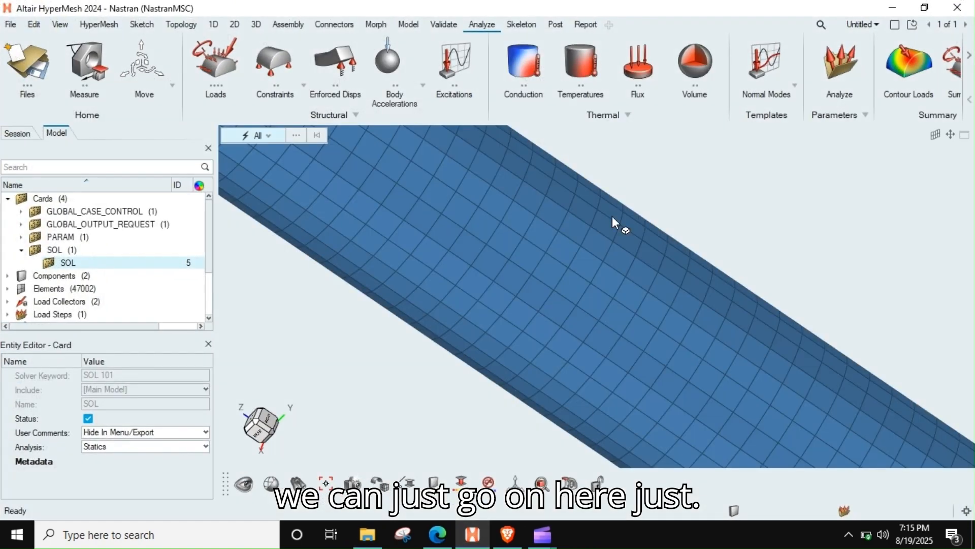
Step: Switch to HyperMesh, split the page into two side-by-side windows, maximize the new empty one and change its client to HyperView
{"action": "left_click", "coordinate": [472, 535]}
{"action": "left_click", "coordinate": [895, 26]}
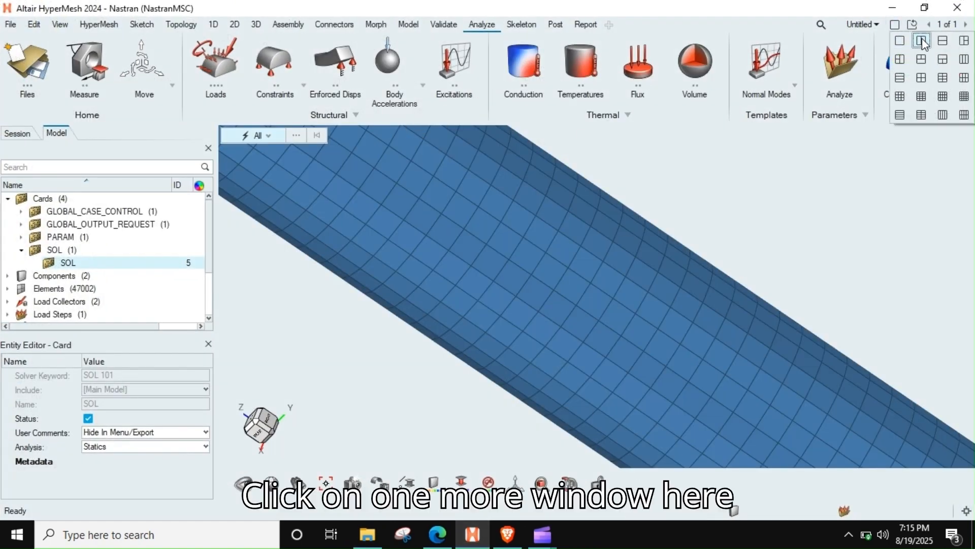
{"action": "left_click", "coordinate": [922, 42]}
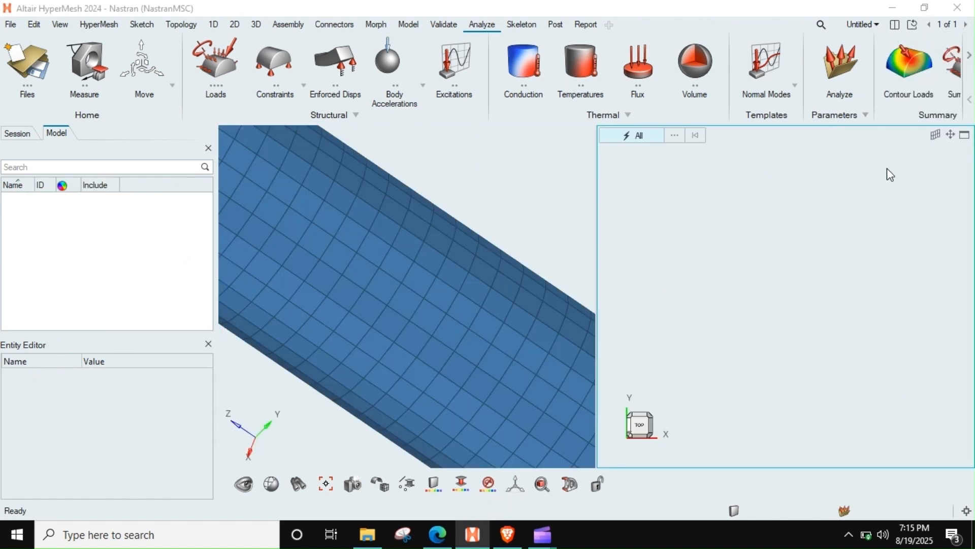
{"action": "left_click", "coordinate": [965, 135]}
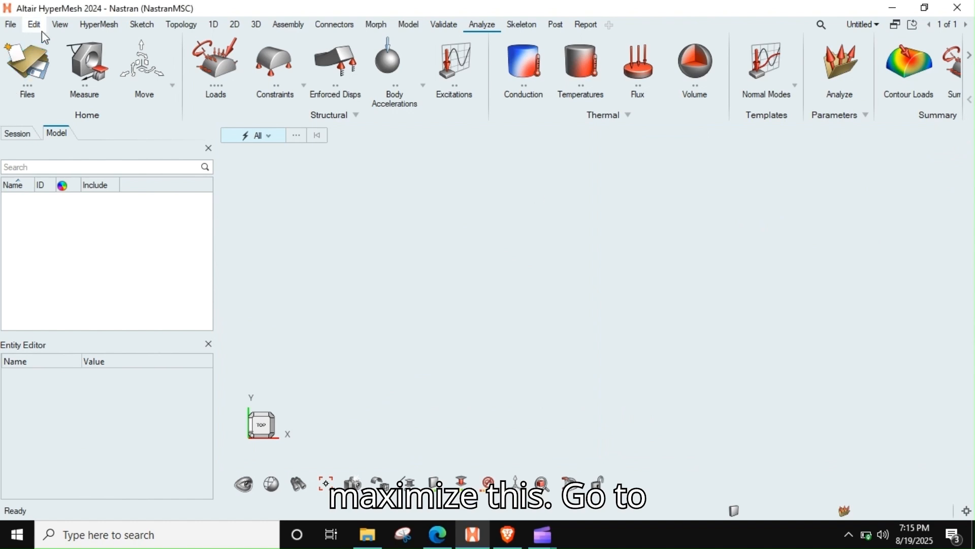
{"action": "left_click", "coordinate": [108, 28]}
{"action": "left_click", "coordinate": [116, 56]}
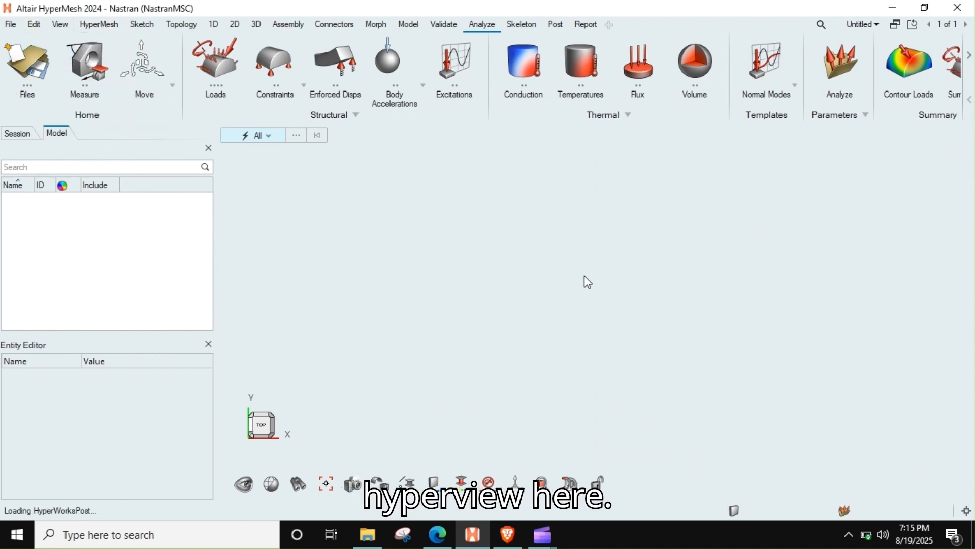
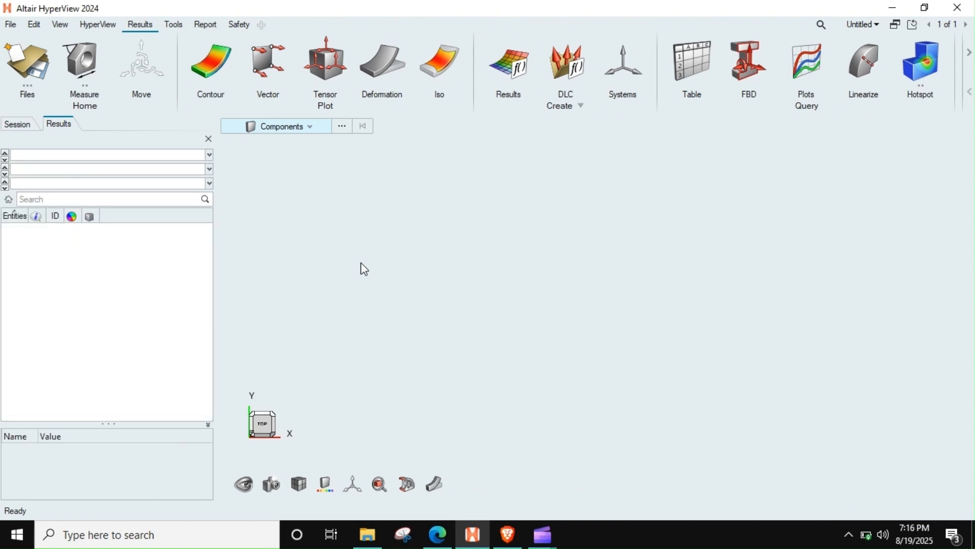
Step: Load rod_1000n.bdf from the decks\msc_nastran\Sol101_1 folder as the model, with rod_1000n.op2 as the results file
{"action": "left_click", "coordinate": [49, 55]}
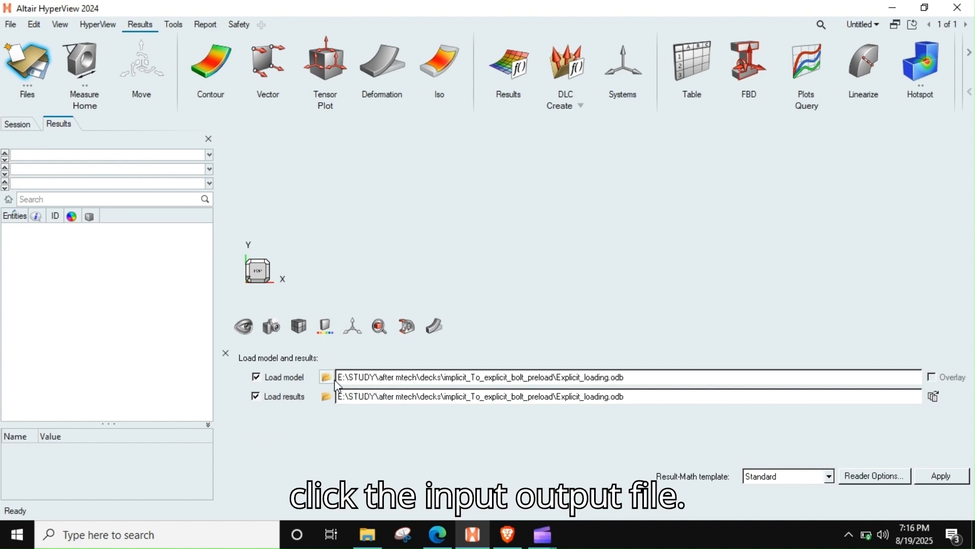
{"action": "left_click", "coordinate": [328, 377]}
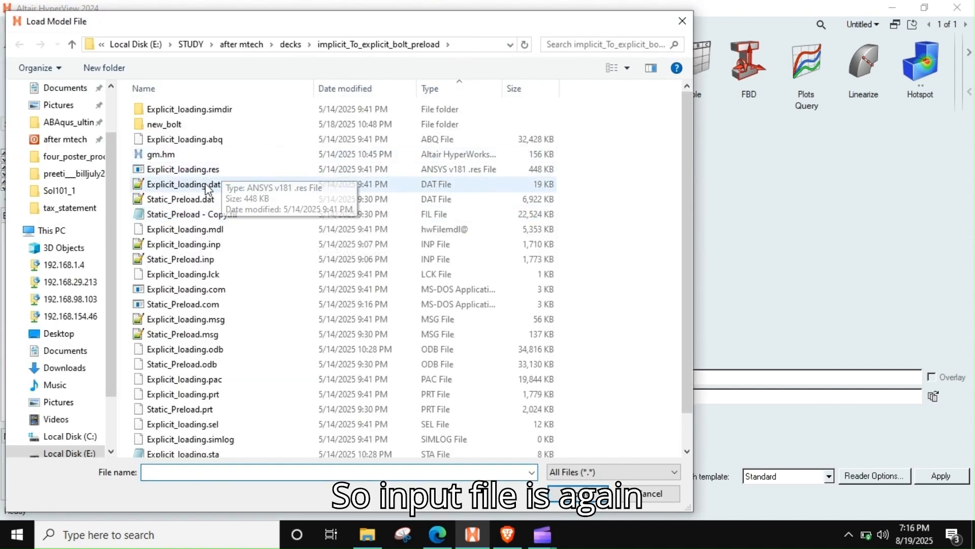
{"action": "left_click", "coordinate": [249, 44]}
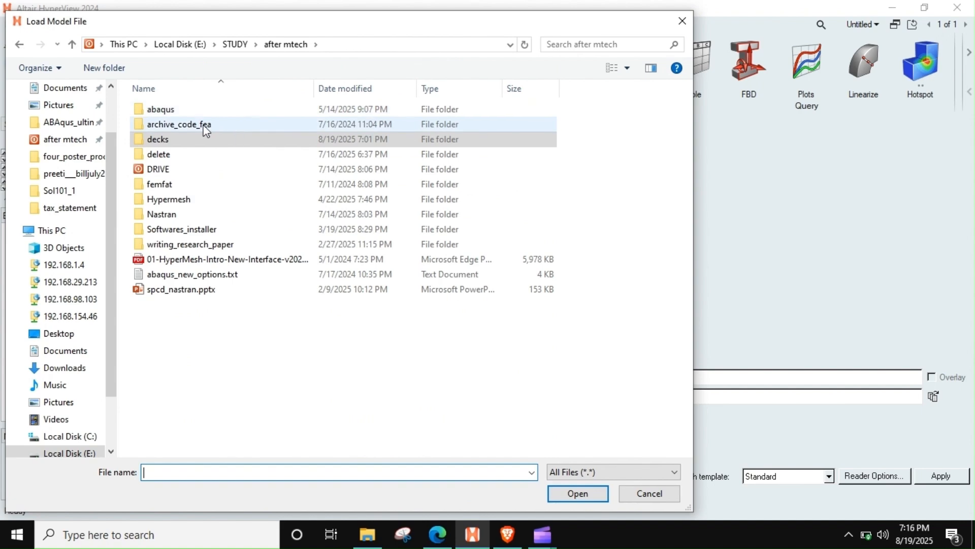
{"action": "double_click", "coordinate": [199, 141]}
{"action": "double_click", "coordinate": [179, 109]}
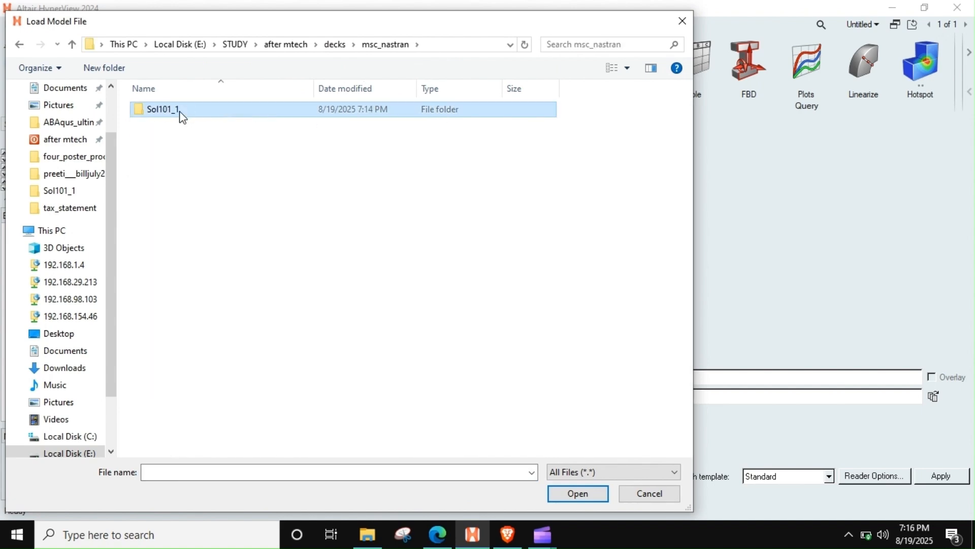
{"action": "double_click", "coordinate": [180, 110]}
{"action": "double_click", "coordinate": [155, 109]}
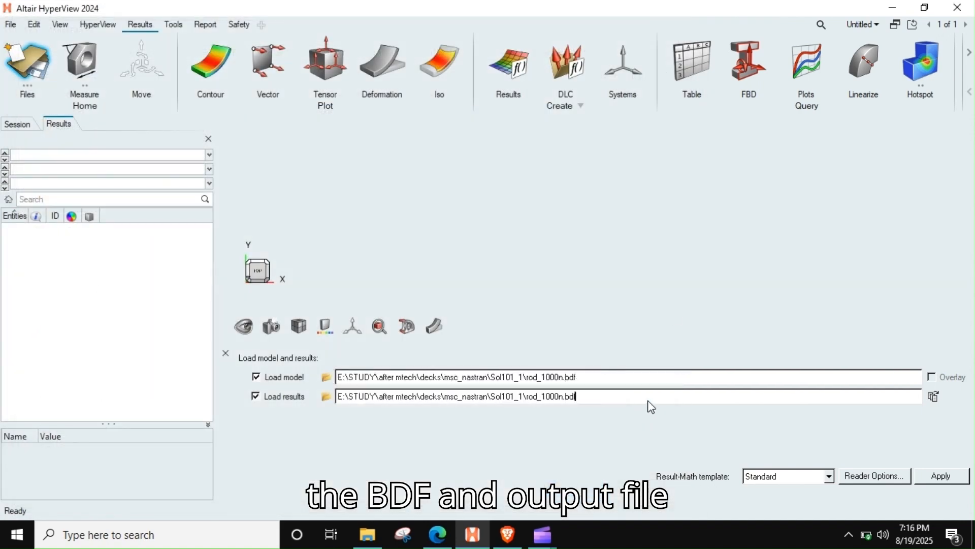
{"action": "type", "text": ".op2"}
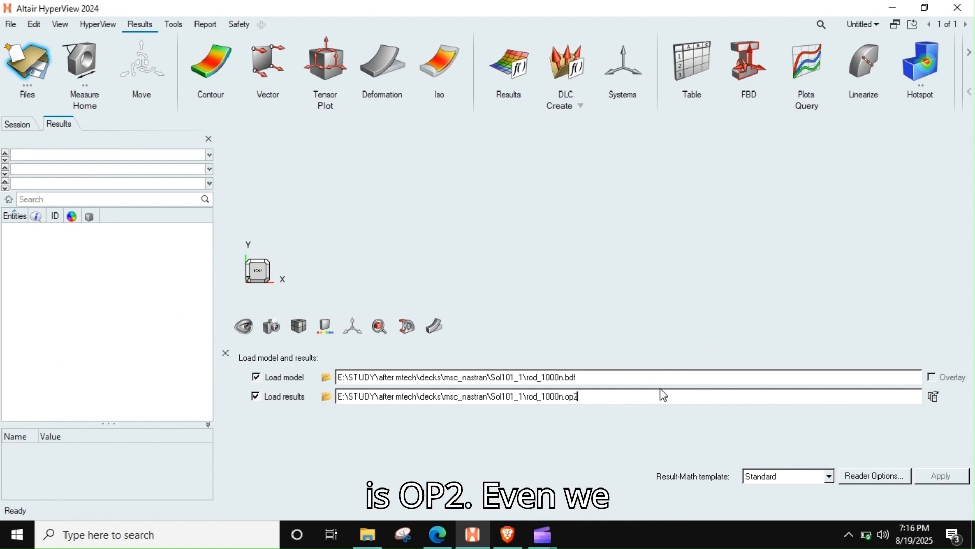
{"action": "key", "text": "Return"}
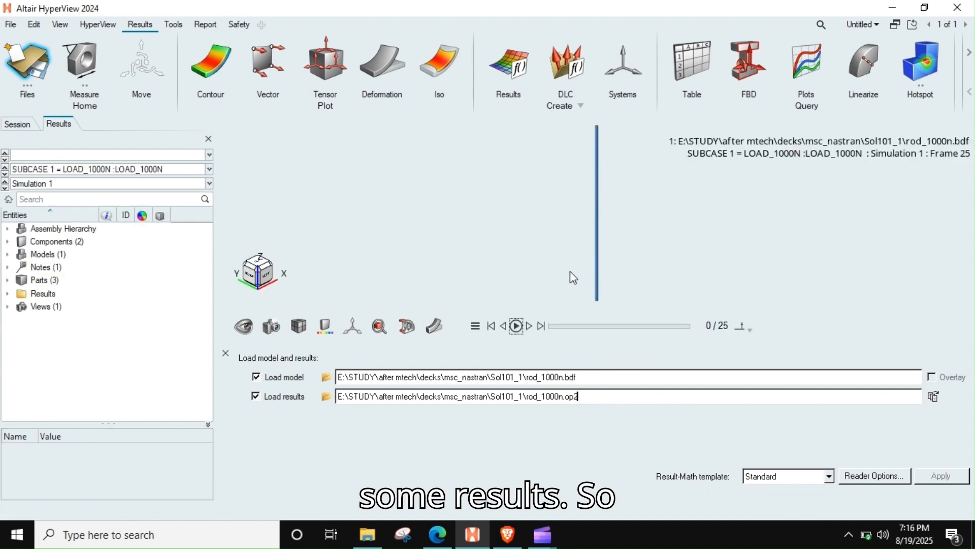
Step: Orient the rod lengthwise along Z, display it with mesh lines and close the model and results loading settings
{"action": "scroll", "coordinate": [577, 266], "scroll_direction": "down", "scroll_amount": 3}
{"action": "middle_click_drag", "start_coordinate": [621, 231], "coordinate": [651, 322]}
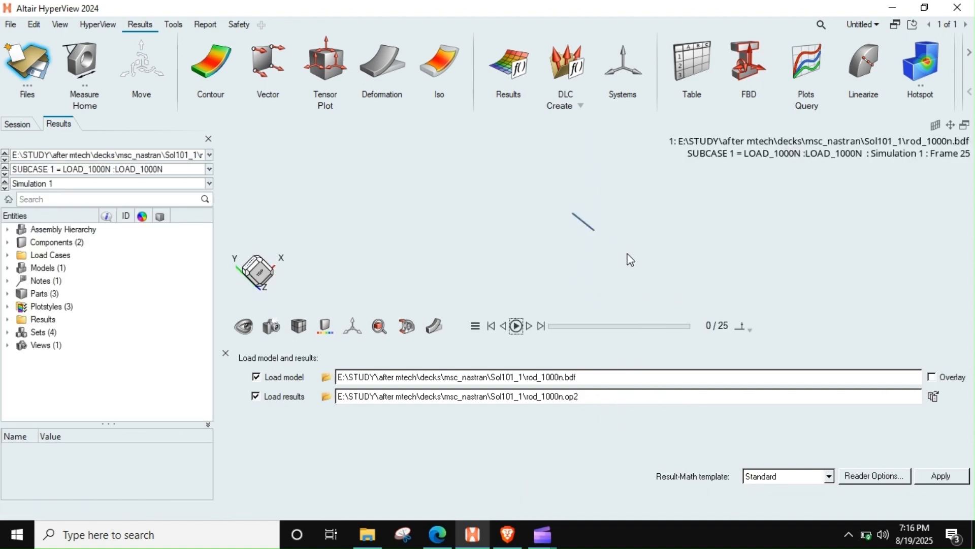
{"action": "middle_click_drag", "start_coordinate": [628, 254], "coordinate": [756, 252]}
{"action": "middle_click_drag", "start_coordinate": [503, 235], "coordinate": [498, 216]}
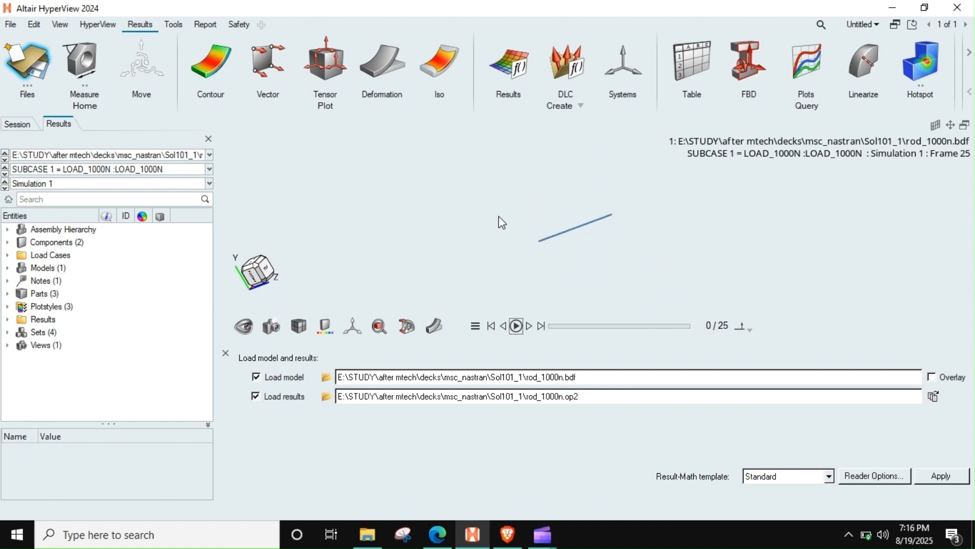
{"action": "left_click", "coordinate": [257, 275]}
{"action": "scroll", "coordinate": [546, 247], "scroll_direction": "down", "scroll_amount": 1}
{"action": "right_click_drag", "start_coordinate": [576, 246], "coordinate": [551, 255]}
{"action": "middle_click_drag", "start_coordinate": [545, 254], "coordinate": [464, 257]}
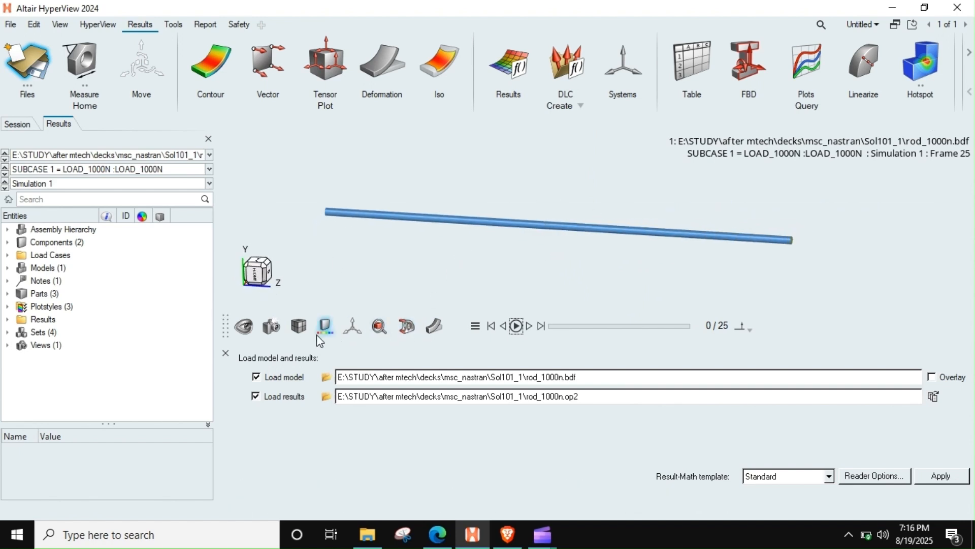
{"action": "mouse_move", "coordinate": [305, 335]}
{"action": "left_click", "coordinate": [314, 303]}
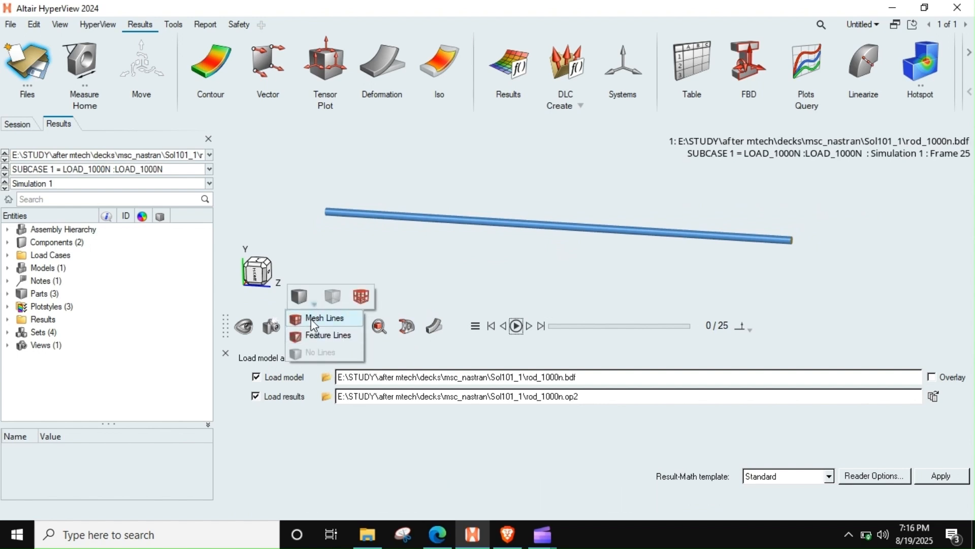
{"action": "left_click", "coordinate": [311, 318]}
{"action": "left_click", "coordinate": [226, 354]}
Step: Play the rod's load case animation and set the deformation scale factor to 100
{"action": "middle_click_drag", "start_coordinate": [609, 322], "coordinate": [580, 281]}
{"action": "scroll", "coordinate": [764, 305], "scroll_direction": "up", "scroll_amount": 2}
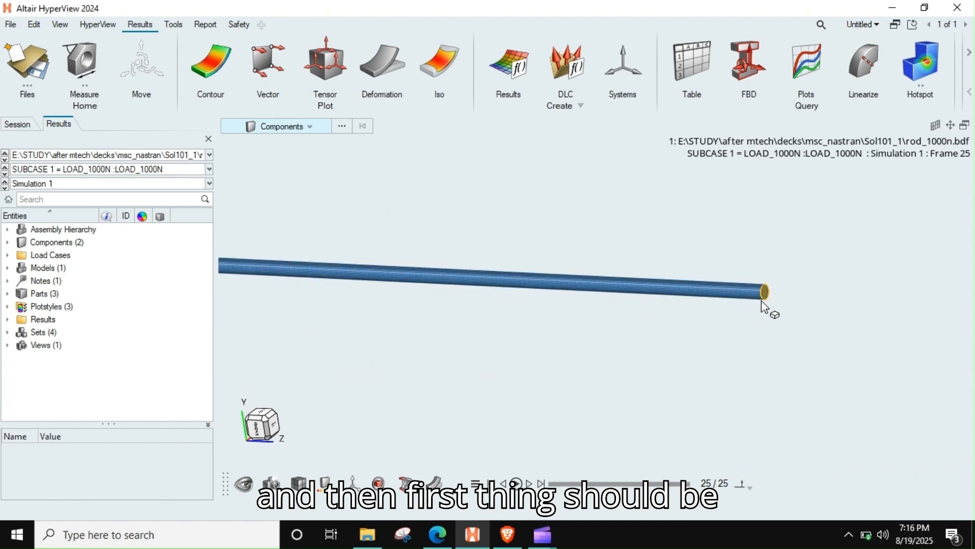
{"action": "left_click", "coordinate": [516, 483]}
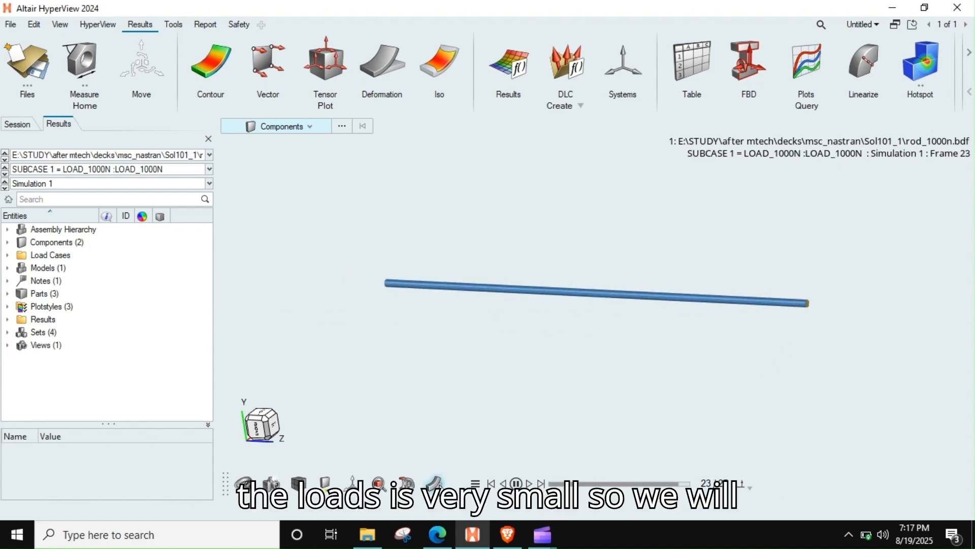
{"action": "left_click", "coordinate": [435, 483]}
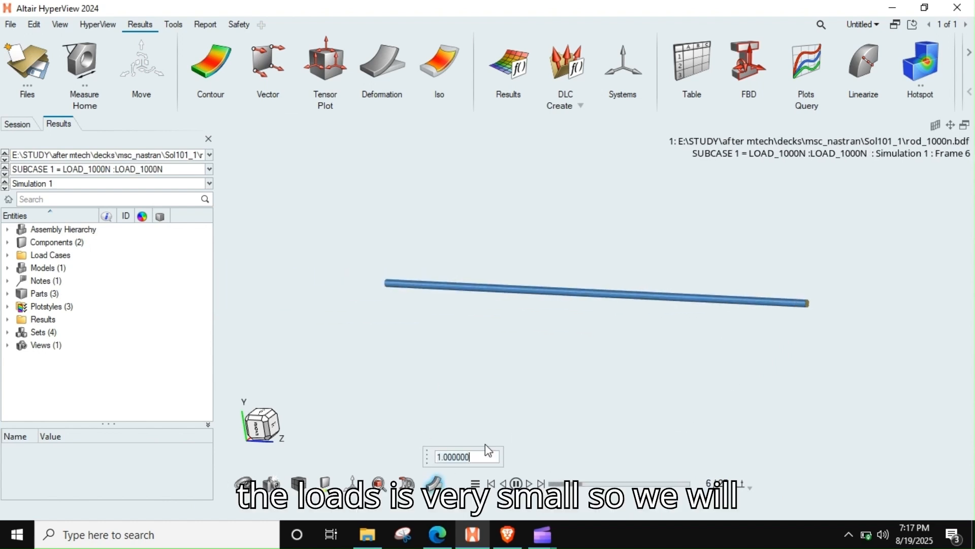
{"action": "key", "text": "ctrl+a"}
{"action": "type", "text": "100"}
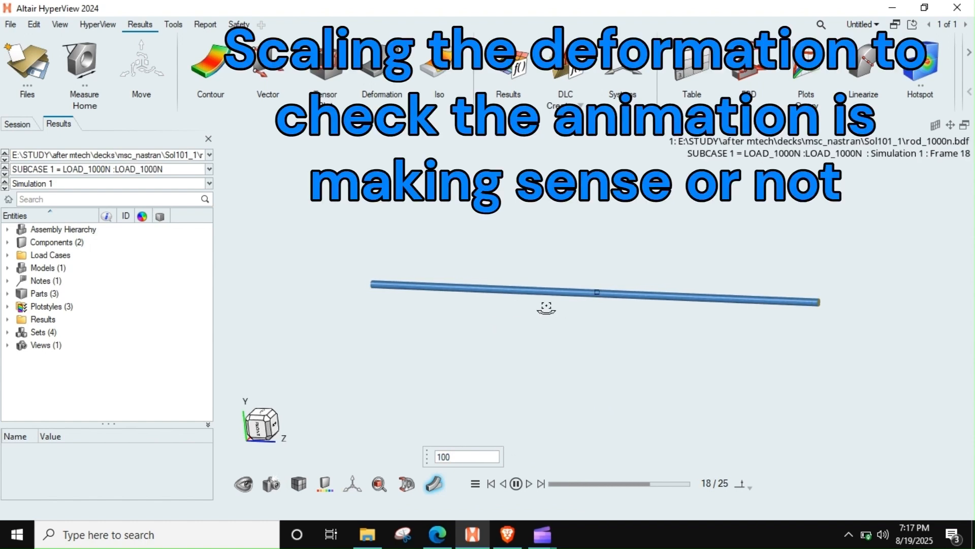
Step: Raise the deformation scale factor to 10000 and examine how the rod stretches from its fixed end
{"action": "left_click", "coordinate": [473, 452]}
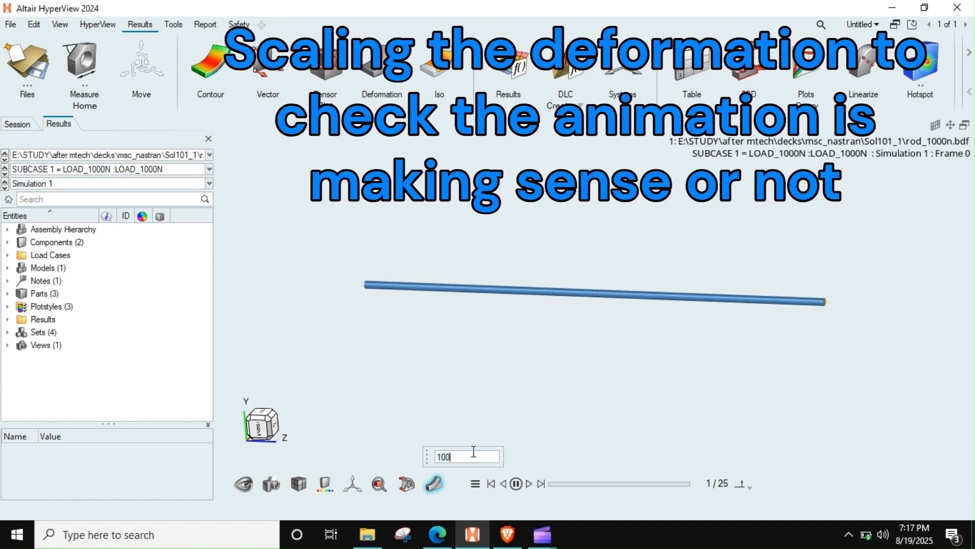
{"action": "type", "text": "1000"}
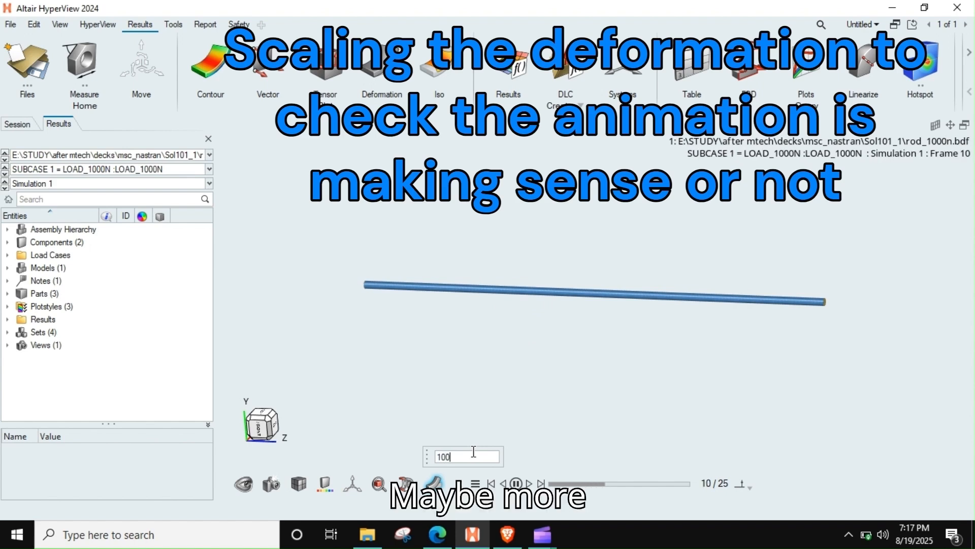
{"action": "type", "text": "0"}
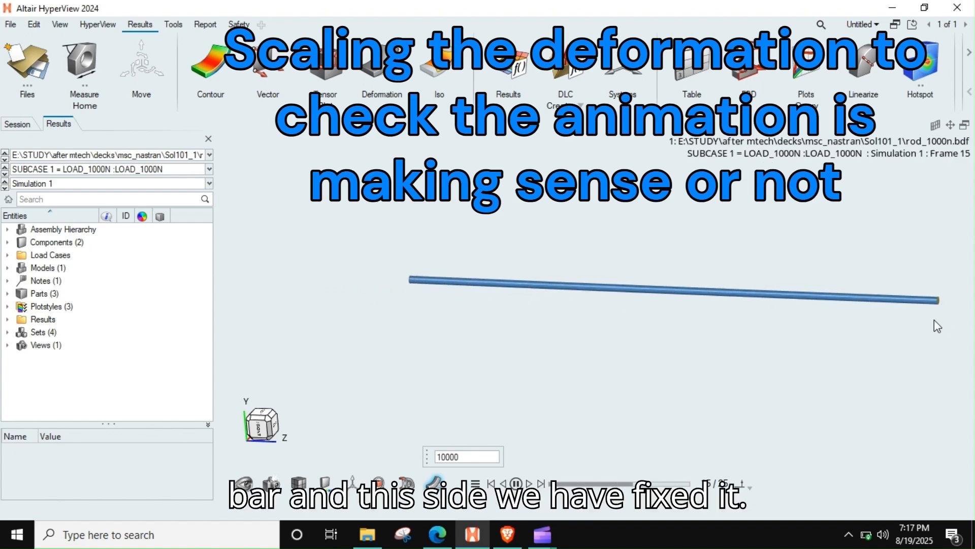
Step: Stop the animation, go to the last frame and reset the deformation scale factor to 1
{"action": "left_click", "coordinate": [516, 483]}
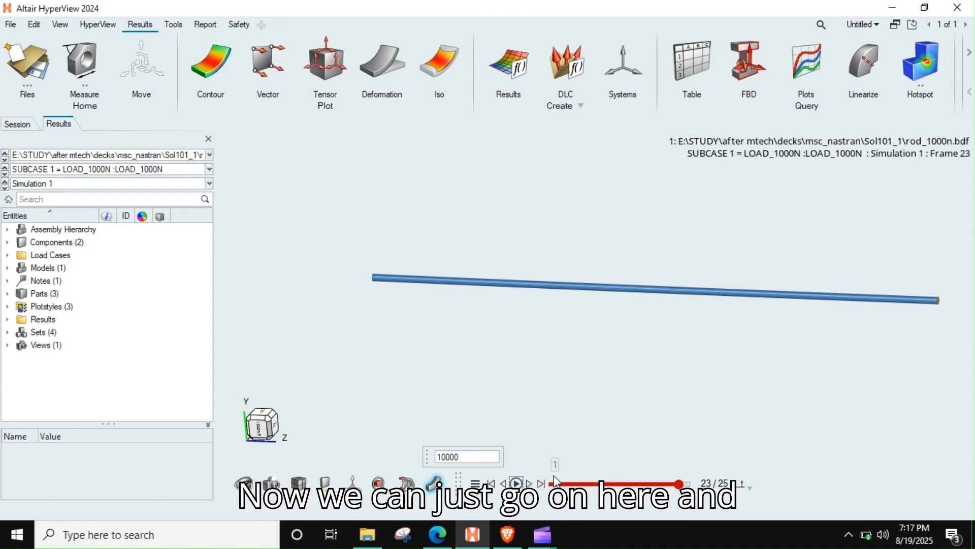
{"action": "left_click", "coordinate": [541, 483]}
{"action": "left_click", "coordinate": [486, 457]}
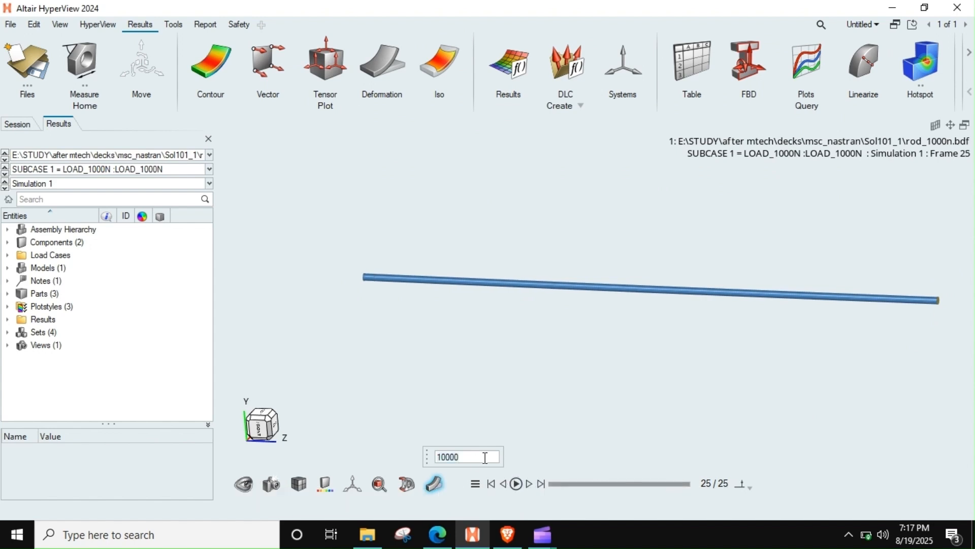
{"action": "key", "text": "BackSpace"}
{"action": "key", "text": "BackSpace"}
{"action": "key", "text": "BackSpace"}
{"action": "key", "text": "BackSpace"}
{"action": "key", "text": "BackSpace"}
{"action": "type", "text": "1"}
{"action": "key", "text": "Return"}
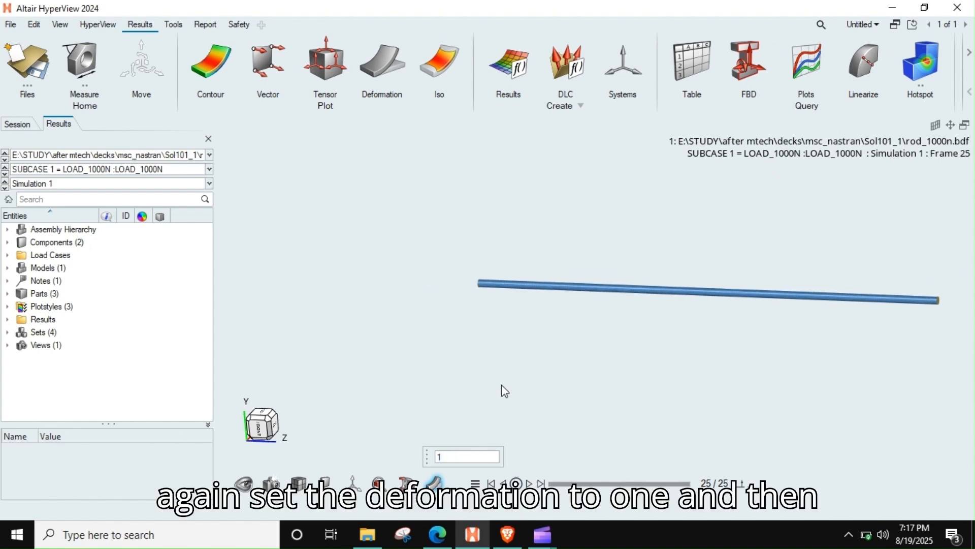
Step: Contour the displacement magnitude on the rod in the analysis system and close the contour settings to inspect the legend
{"action": "left_click", "coordinate": [210, 63]}
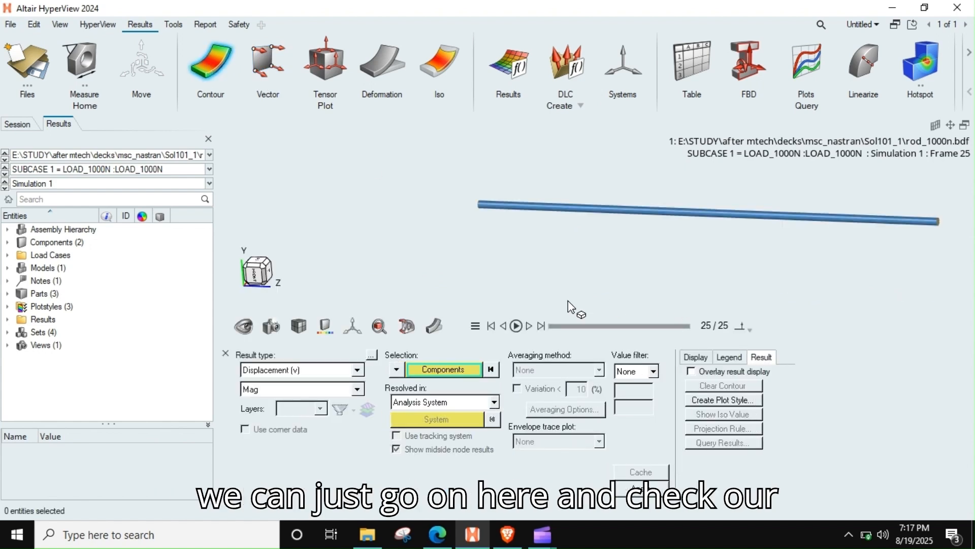
{"action": "right_click_drag", "start_coordinate": [651, 226], "coordinate": [564, 268]}
{"action": "left_click", "coordinate": [626, 490]}
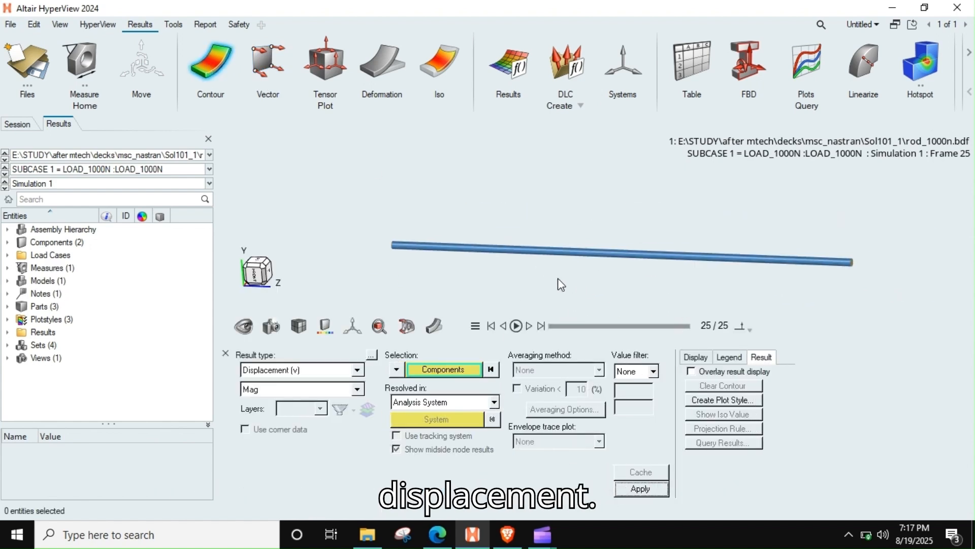
{"action": "scroll", "coordinate": [472, 251], "scroll_direction": "down", "scroll_amount": 3}
{"action": "mouse_move", "coordinate": [473, 252]}
{"action": "middle_mouse_down"}
{"action": "mouse_move", "coordinate": [507, 273]}
{"action": "mouse_move", "coordinate": [542, 265]}
{"action": "middle_mouse_up"}
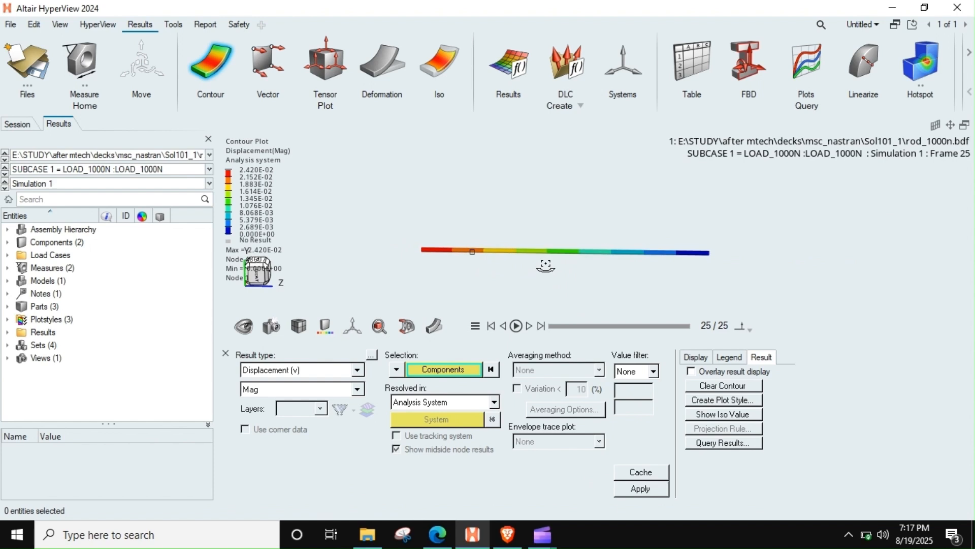
{"action": "left_click", "coordinate": [227, 354]}
{"action": "right_click_drag", "start_coordinate": [464, 344], "coordinate": [487, 365]}
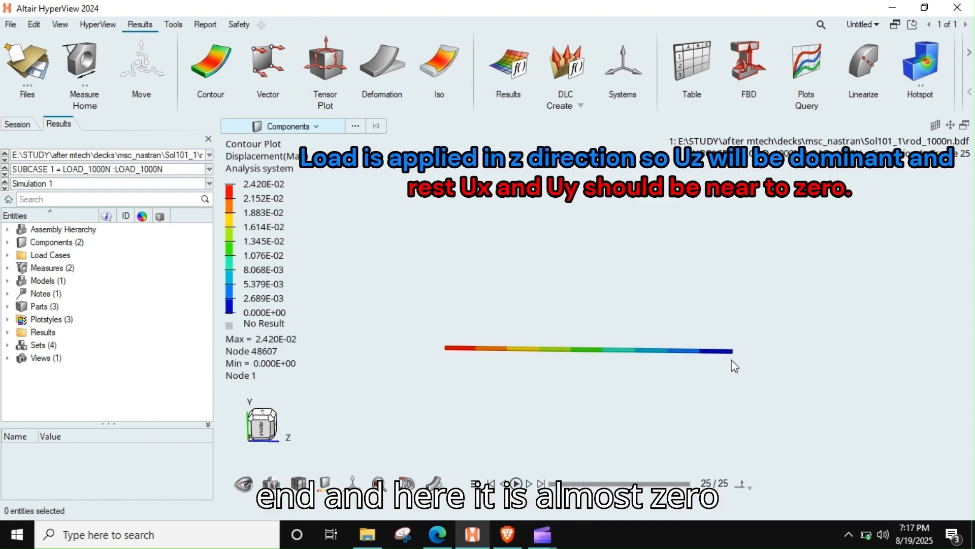
Step: Reopen the contour settings, plot the Z component of displacement and inspect the rod's free end
{"action": "left_click", "coordinate": [210, 53]}
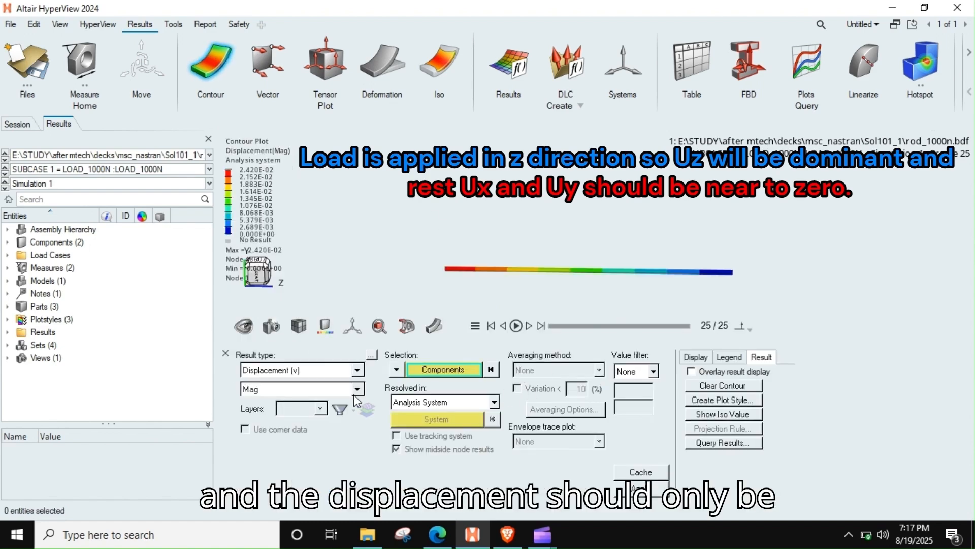
{"action": "left_click", "coordinate": [357, 390]}
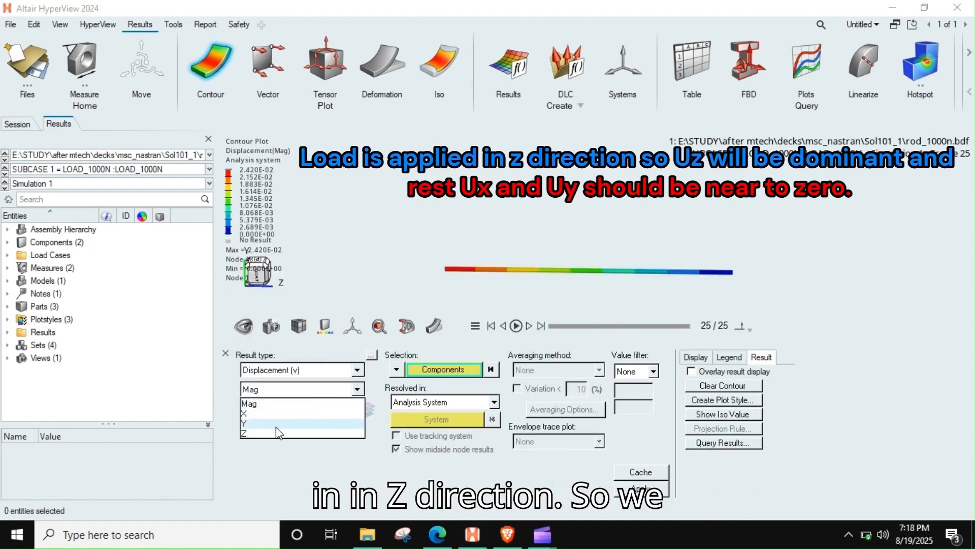
{"action": "left_click", "coordinate": [278, 423]}
{"action": "left_click", "coordinate": [279, 392]}
{"action": "left_click", "coordinate": [268, 433]}
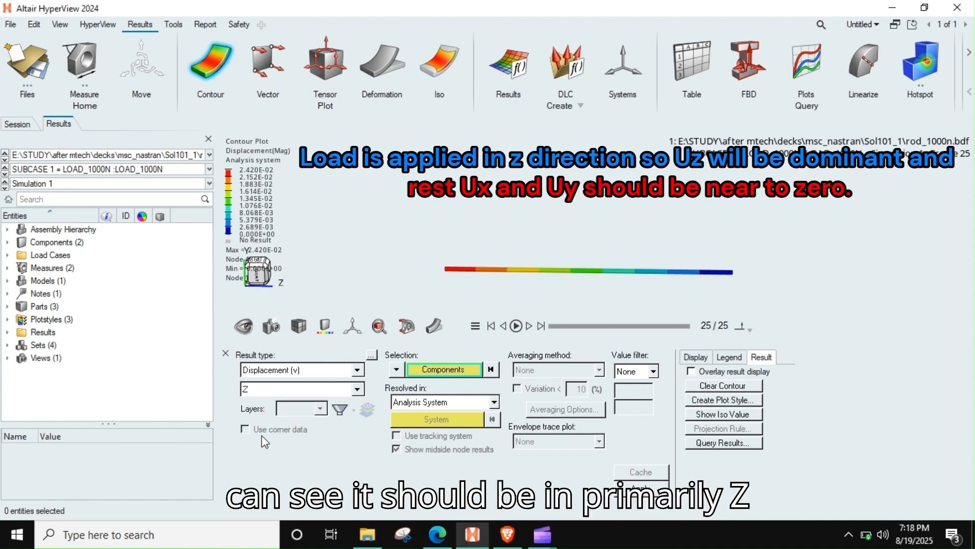
{"action": "left_click", "coordinate": [641, 489]}
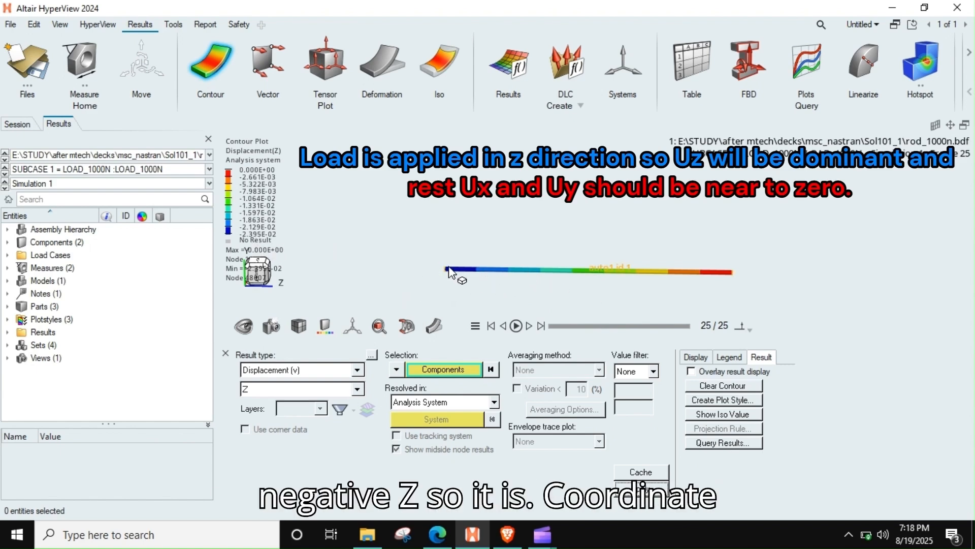
{"action": "scroll", "coordinate": [464, 271], "scroll_direction": "up", "scroll_amount": 3}
{"action": "scroll", "coordinate": [464, 271], "scroll_direction": "down", "scroll_amount": 1}
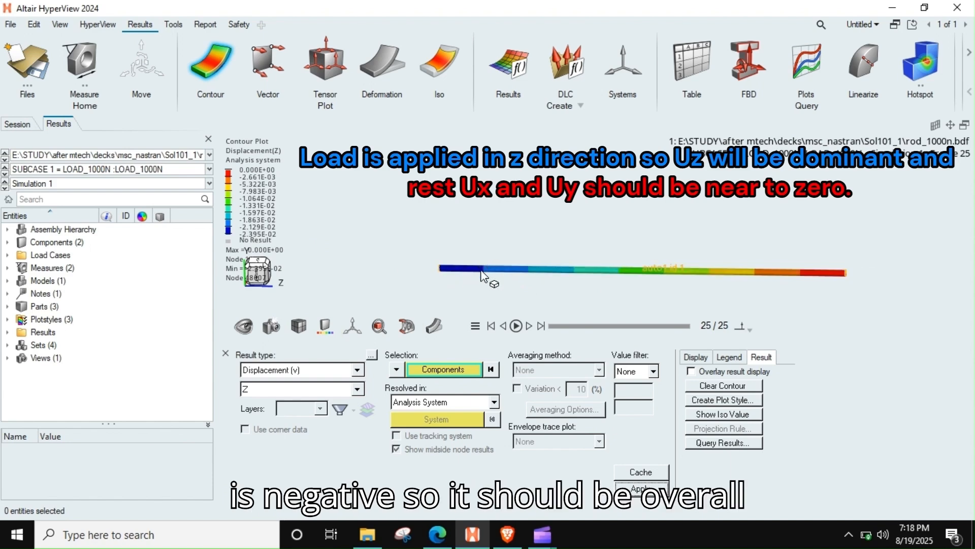
Step: Change the displacement contour to the X component and plot it
{"action": "left_click", "coordinate": [343, 396]}
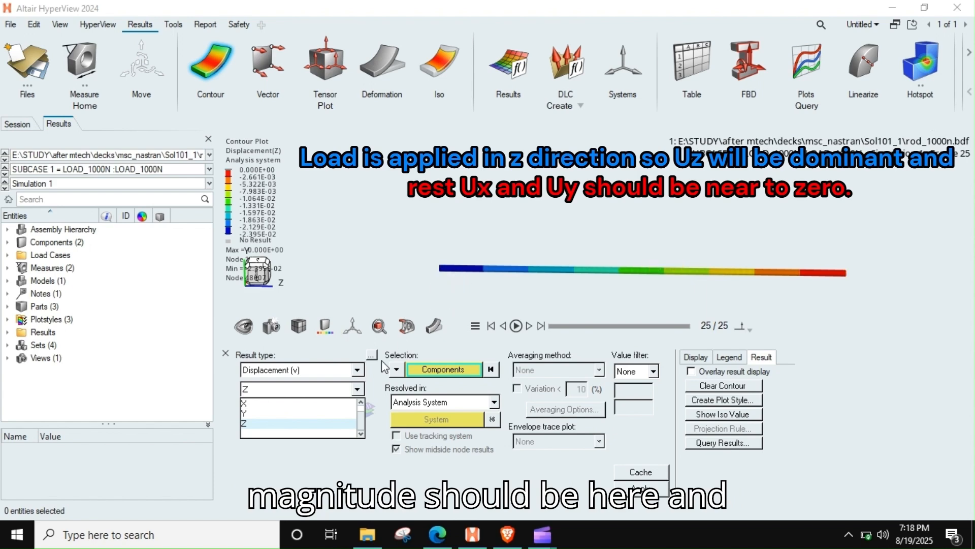
{"action": "left_click", "coordinate": [303, 403]}
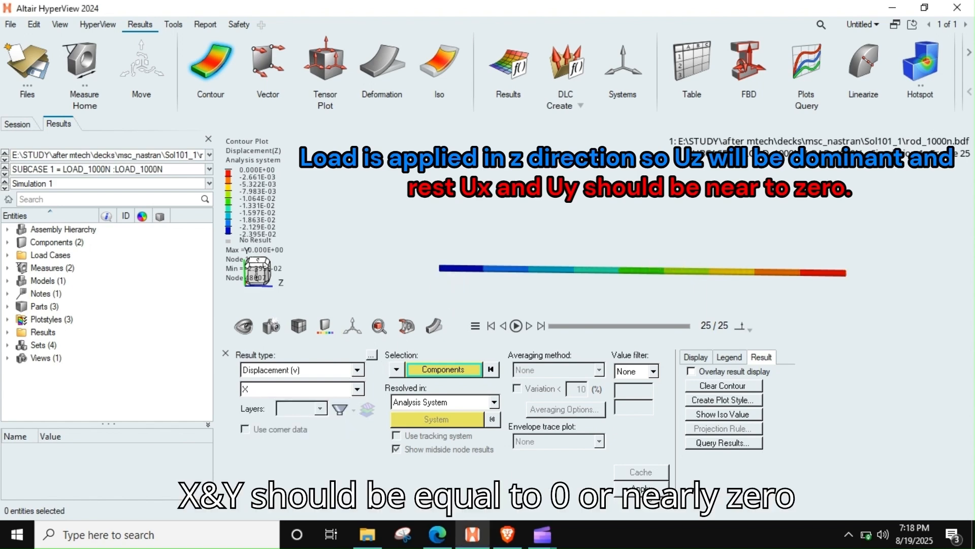
{"action": "left_click", "coordinate": [640, 488]}
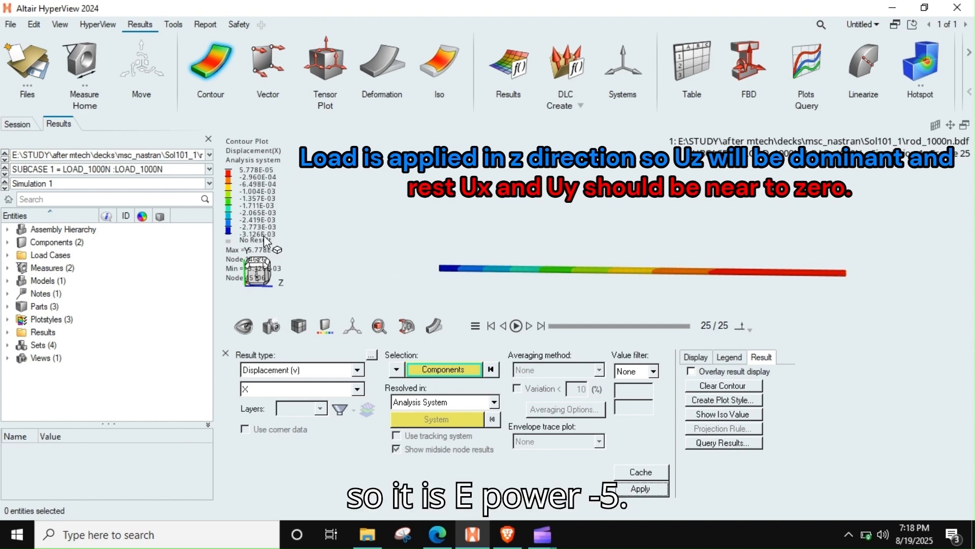
Step: Change the displacement contour to the Y component and plot it
{"action": "left_click", "coordinate": [257, 391]}
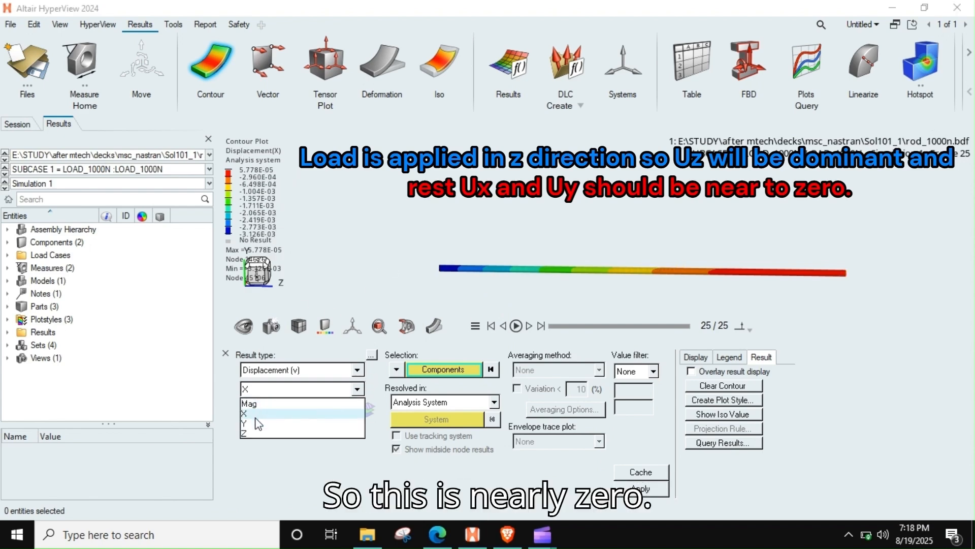
{"action": "left_click", "coordinate": [255, 419]}
{"action": "left_click", "coordinate": [257, 389]}
{"action": "left_click", "coordinate": [249, 423]}
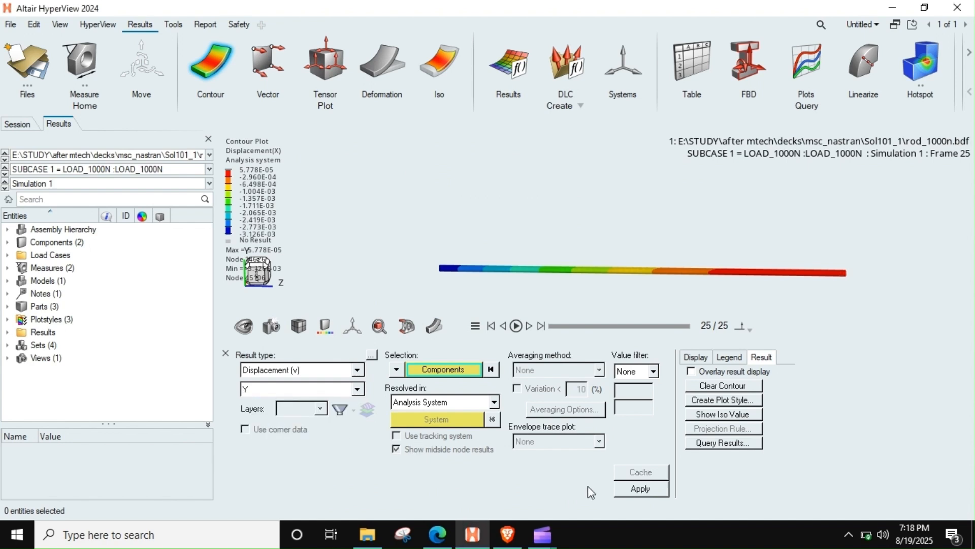
{"action": "left_click", "coordinate": [636, 493]}
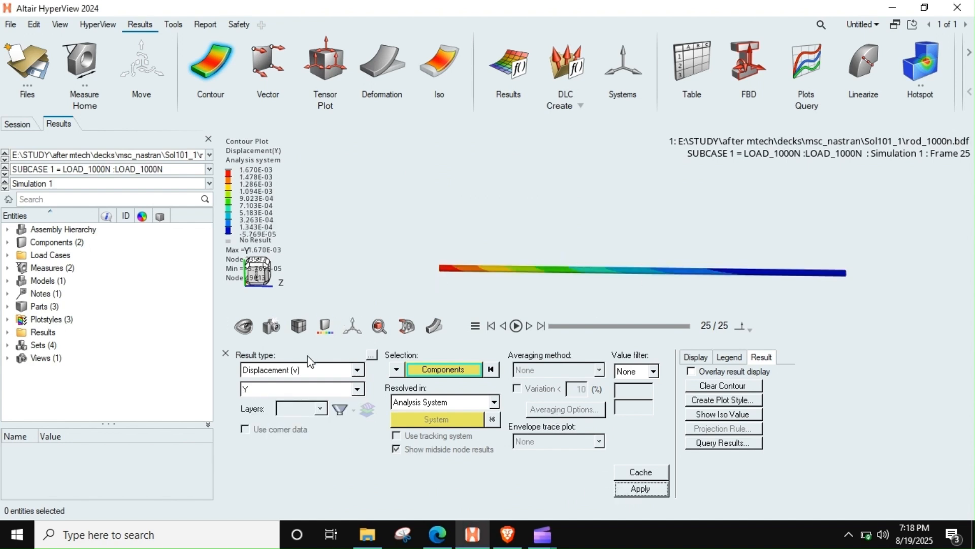
Step: Return the displacement contour to magnitude and plot it
{"action": "left_click", "coordinate": [268, 390]}
{"action": "left_click", "coordinate": [250, 403]}
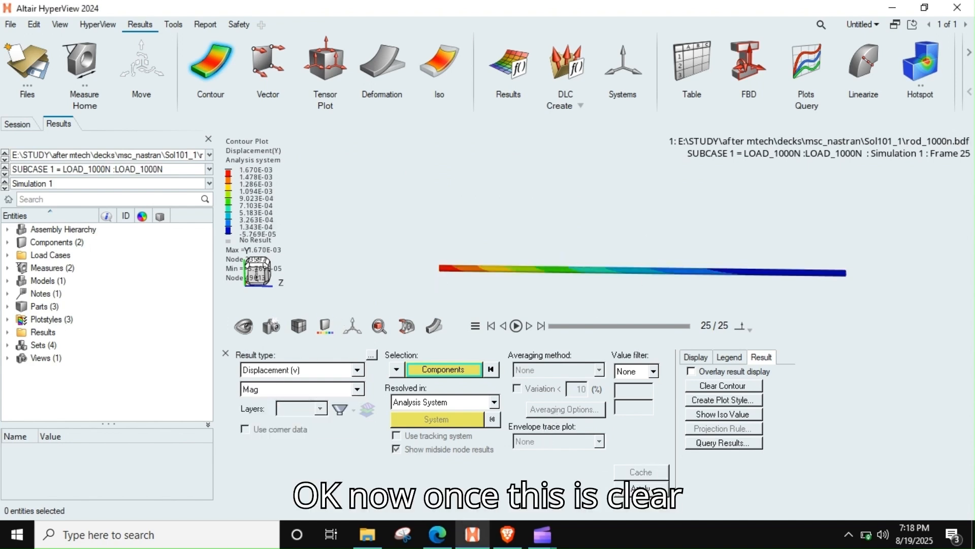
{"action": "left_click", "coordinate": [640, 489]}
Step: Contour the Applied Force magnitude and examine the loaded end of the rod up close
{"action": "left_click", "coordinate": [317, 378]}
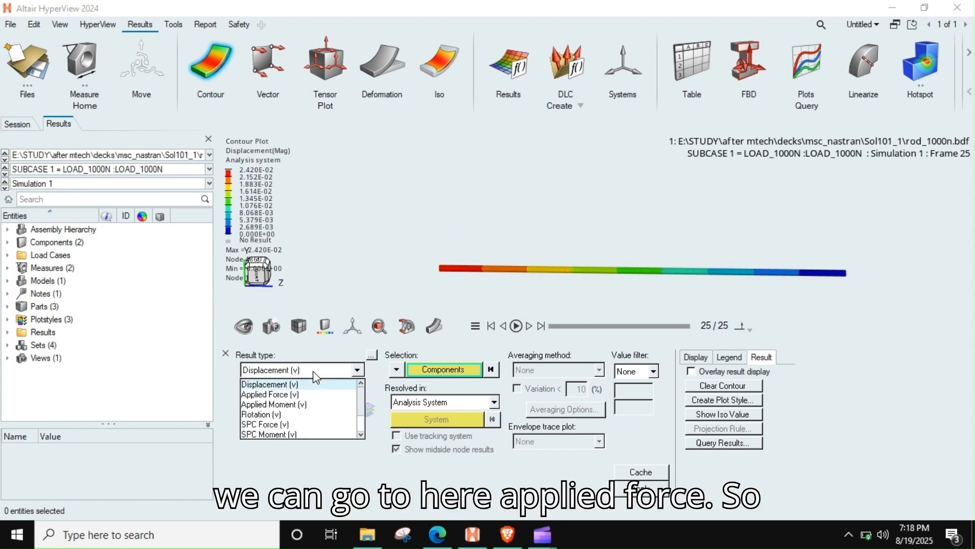
{"action": "left_click", "coordinate": [270, 395]}
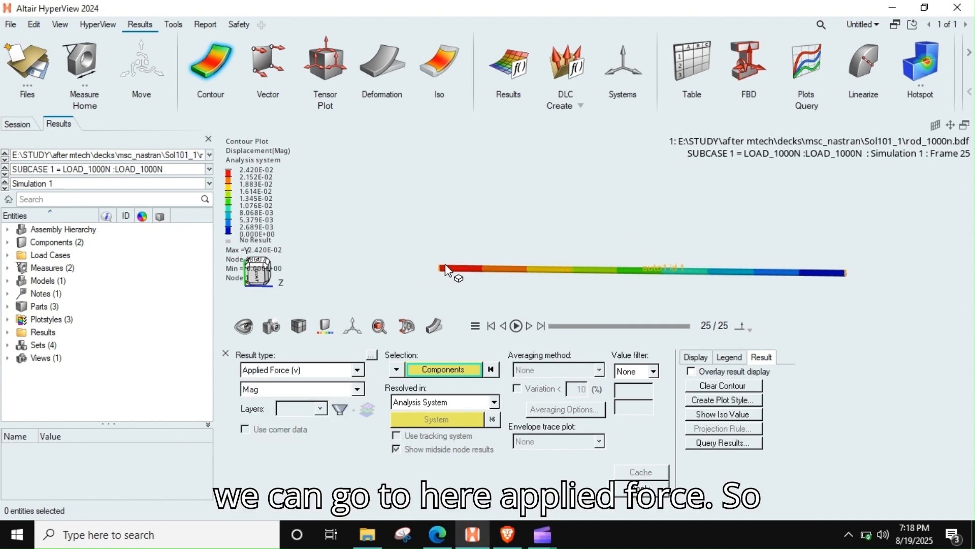
{"action": "left_click", "coordinate": [641, 489]}
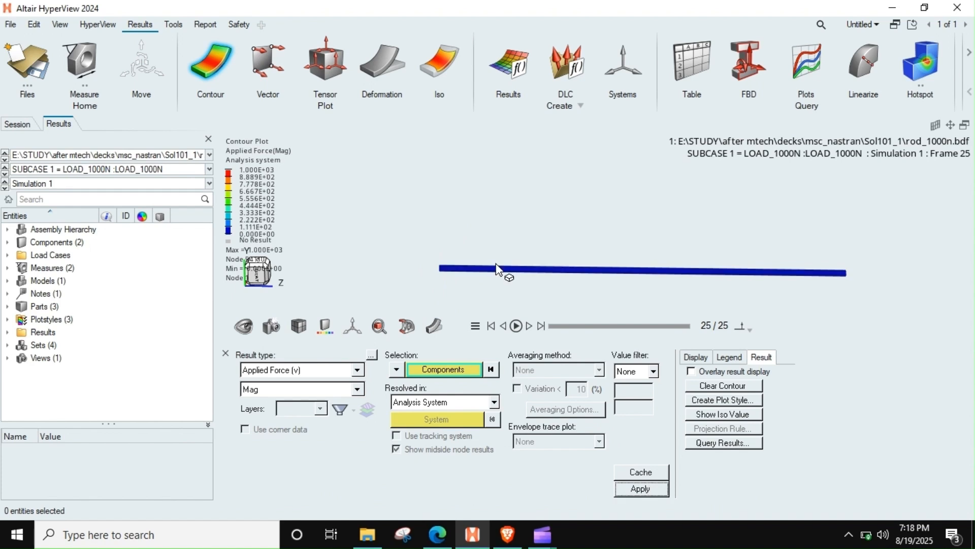
{"action": "left_click_drag", "start_coordinate": [487, 263], "coordinate": [607, 303], "text": "ctrl"}
{"action": "scroll", "coordinate": [471, 297], "scroll_direction": "up", "scroll_amount": 5}
{"action": "scroll", "coordinate": [427, 278], "scroll_direction": "up", "scroll_amount": 2}
{"action": "scroll", "coordinate": [488, 298], "scroll_direction": "up", "scroll_amount": 3}
{"action": "right_click_drag", "start_coordinate": [478, 267], "coordinate": [489, 240]}
Step: Set the measure type to Nodal Contour and pick a node at the middle of the rod's loaded end face
{"action": "left_click", "coordinate": [81, 53]}
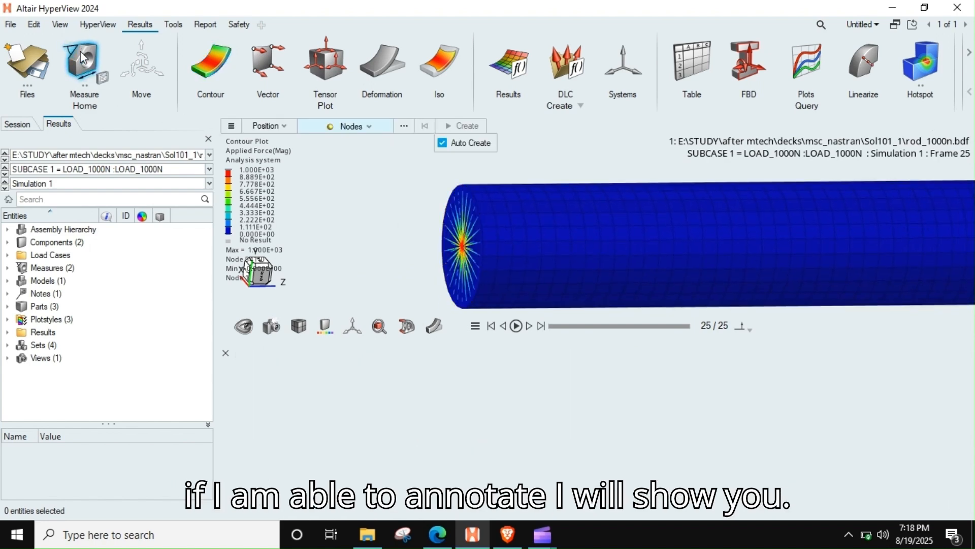
{"action": "left_click", "coordinate": [89, 60]}
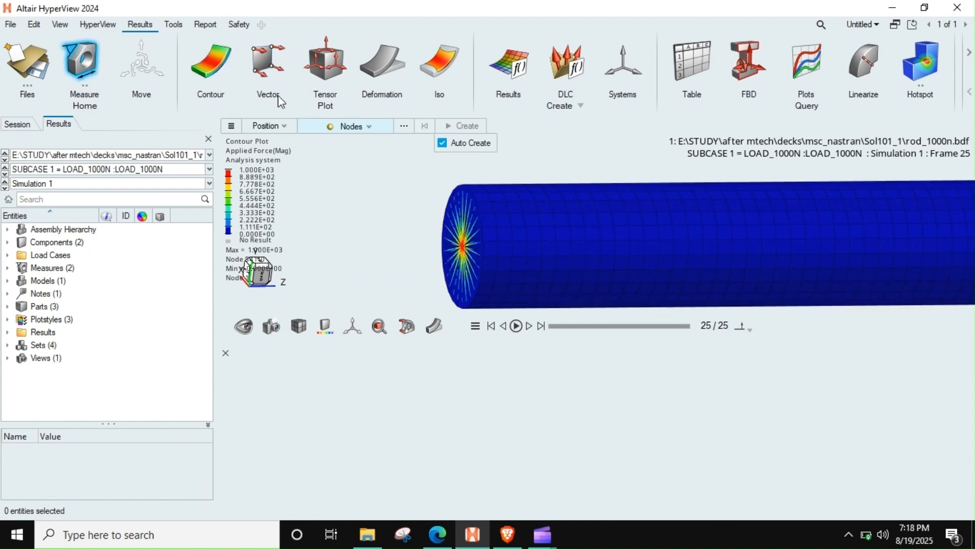
{"action": "left_click", "coordinate": [269, 126]}
{"action": "left_click", "coordinate": [99, 67]}
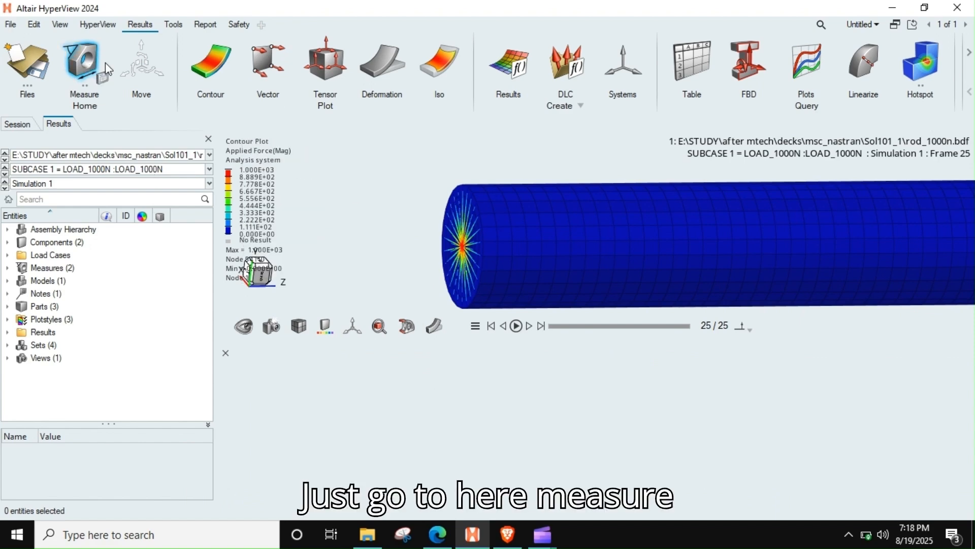
{"action": "left_click", "coordinate": [101, 65]}
{"action": "left_click", "coordinate": [282, 130]}
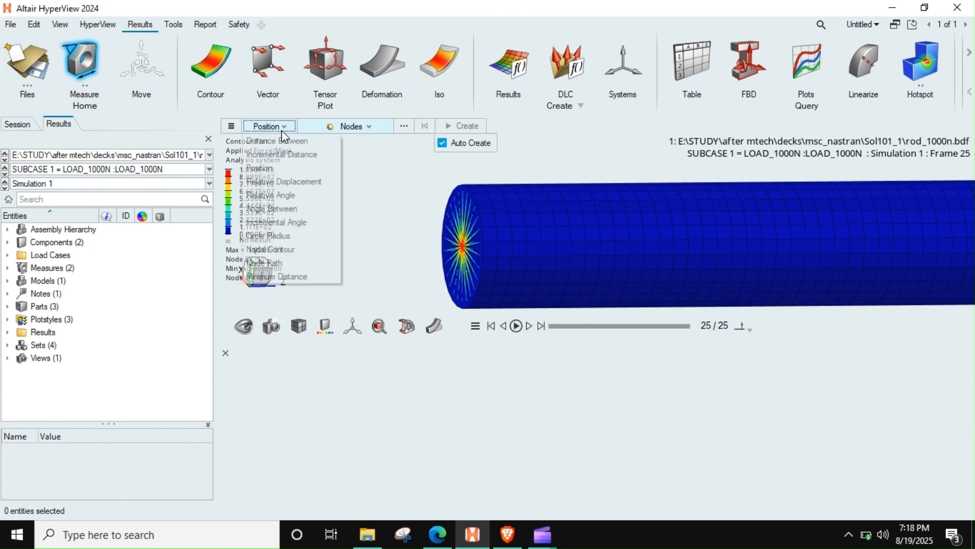
{"action": "left_click", "coordinate": [302, 250]}
{"action": "left_click", "coordinate": [461, 251]}
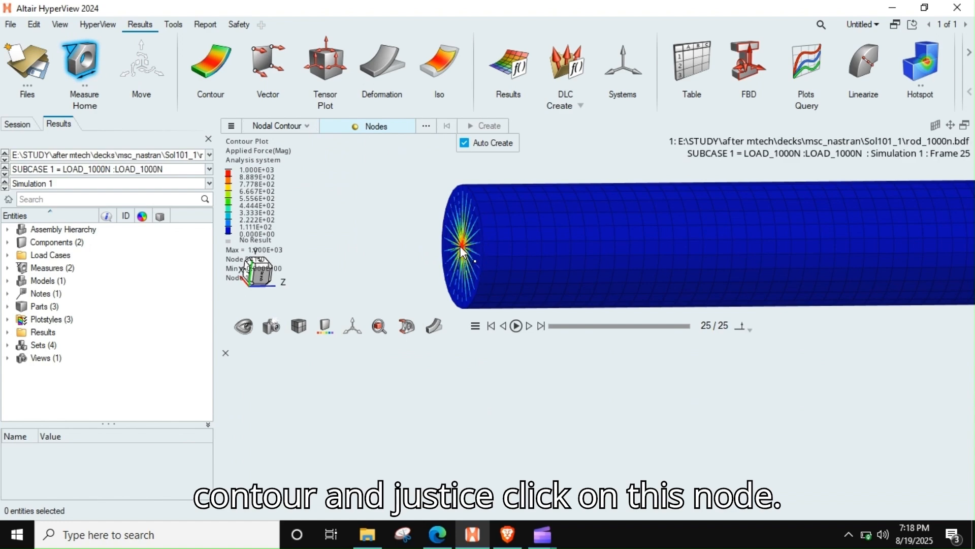
Step: Hide the mispicked nodal contour measures and try again to pick the centre node of the rigid spider
{"action": "scroll", "coordinate": [544, 232], "scroll_direction": "up", "scroll_amount": 3}
{"action": "scroll", "coordinate": [551, 230], "scroll_direction": "up", "scroll_amount": 2}
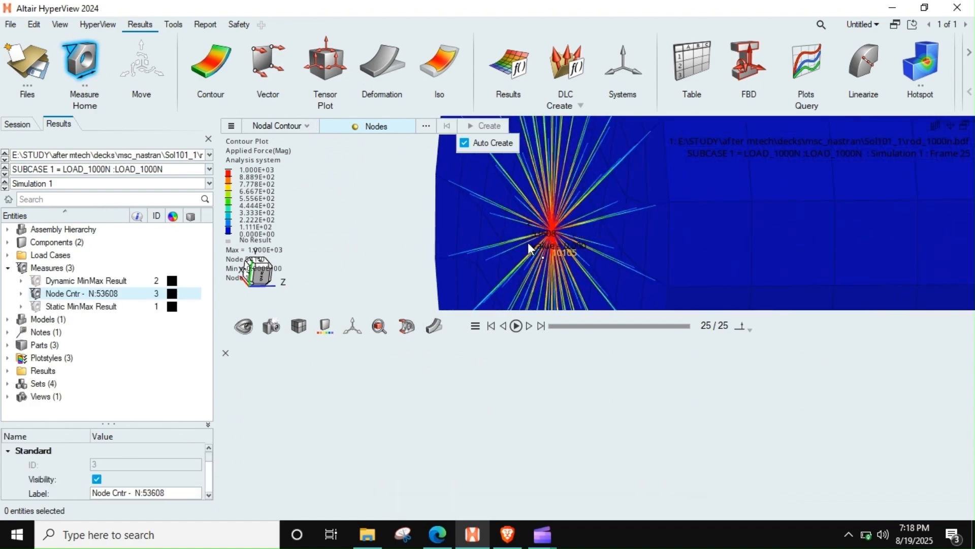
{"action": "left_click", "coordinate": [38, 296]}
{"action": "scroll", "coordinate": [569, 225], "scroll_direction": "up", "scroll_amount": 3}
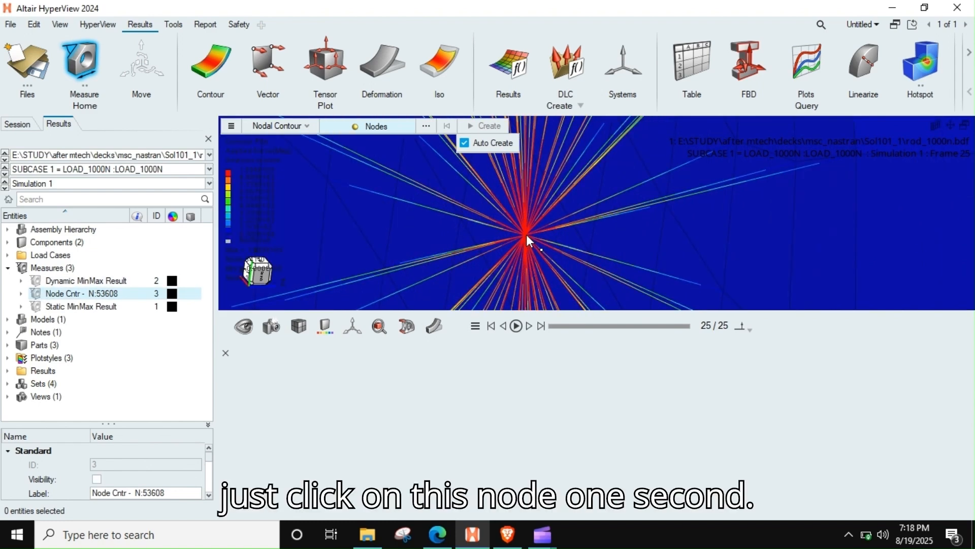
{"action": "left_click", "coordinate": [527, 235]}
{"action": "mouse_move", "coordinate": [571, 230]}
{"action": "left_mouse_down", "text": "ctrl"}
{"action": "mouse_move", "coordinate": [531, 266]}
{"action": "mouse_move", "coordinate": [517, 262]}
{"action": "left_mouse_up", "text": "ctrl"}
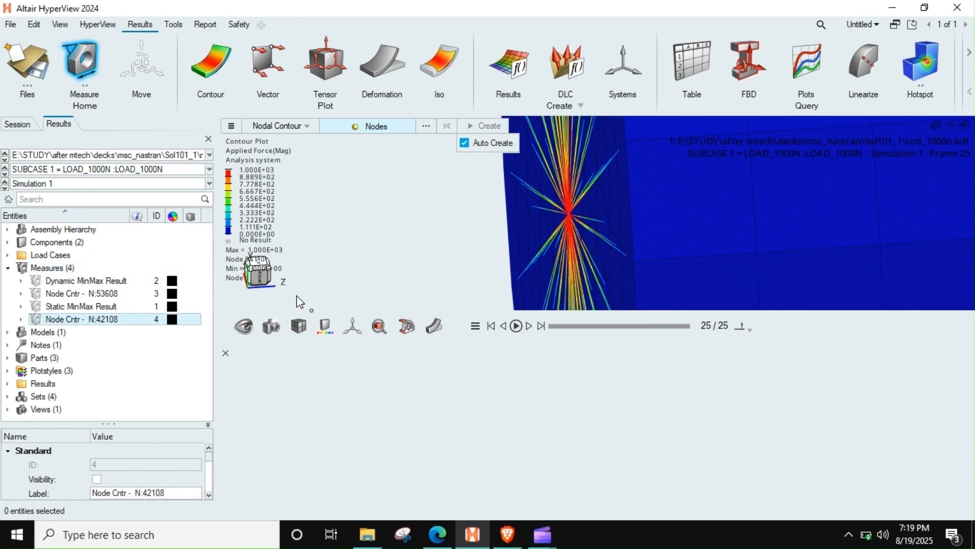
{"action": "scroll", "coordinate": [587, 221], "scroll_direction": "up", "scroll_amount": 6}
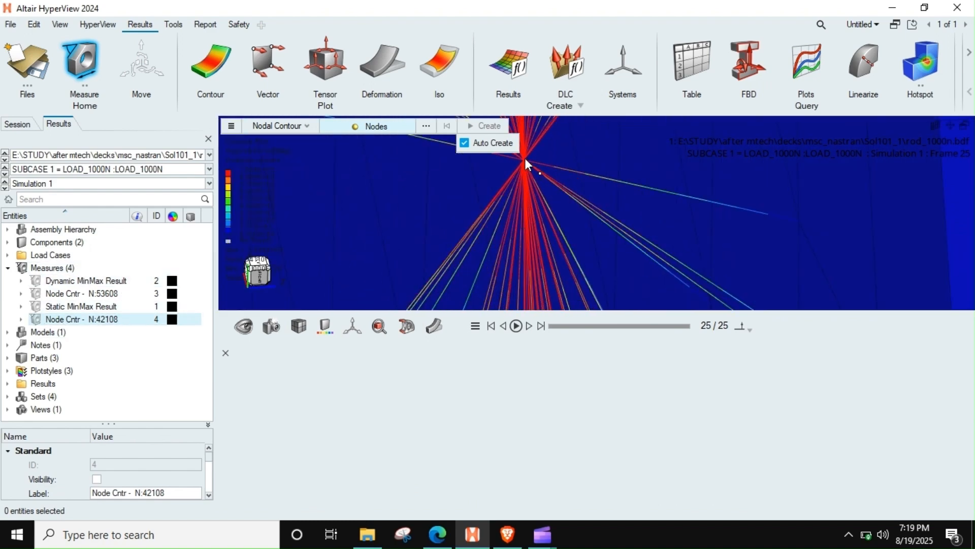
{"action": "right_click_drag", "start_coordinate": [526, 158], "coordinate": [535, 244], "text": "ctrl"}
{"action": "scroll", "coordinate": [529, 253], "scroll_direction": "up", "scroll_amount": 5}
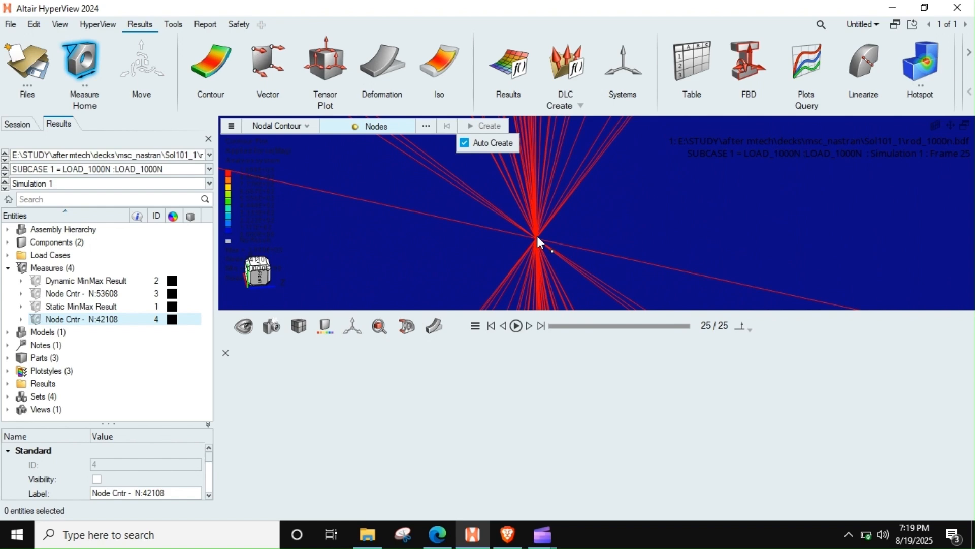
{"action": "left_click", "coordinate": [537, 235]}
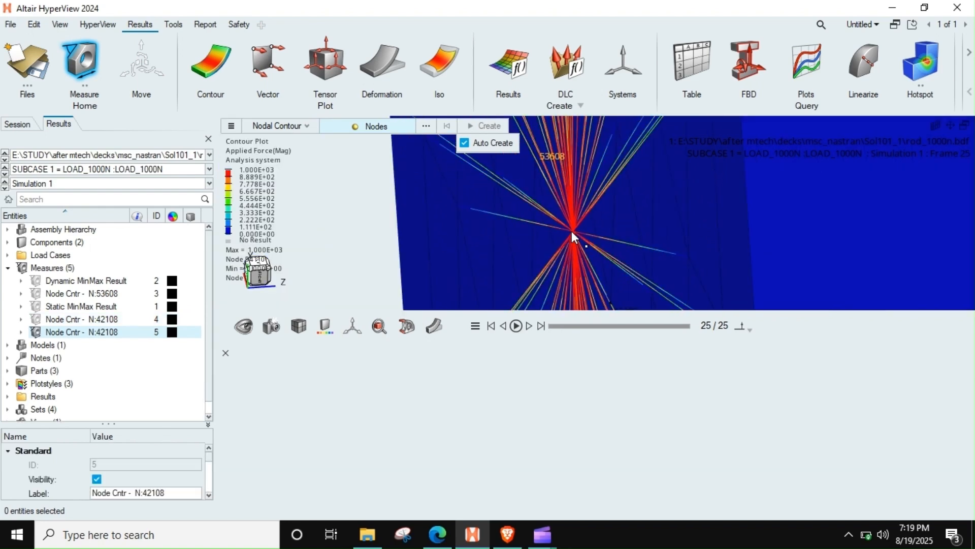
{"action": "scroll", "coordinate": [572, 229], "scroll_direction": "down", "scroll_amount": 7}
{"action": "right_click_drag", "start_coordinate": [591, 243], "coordinate": [527, 230], "text": "ctrl"}
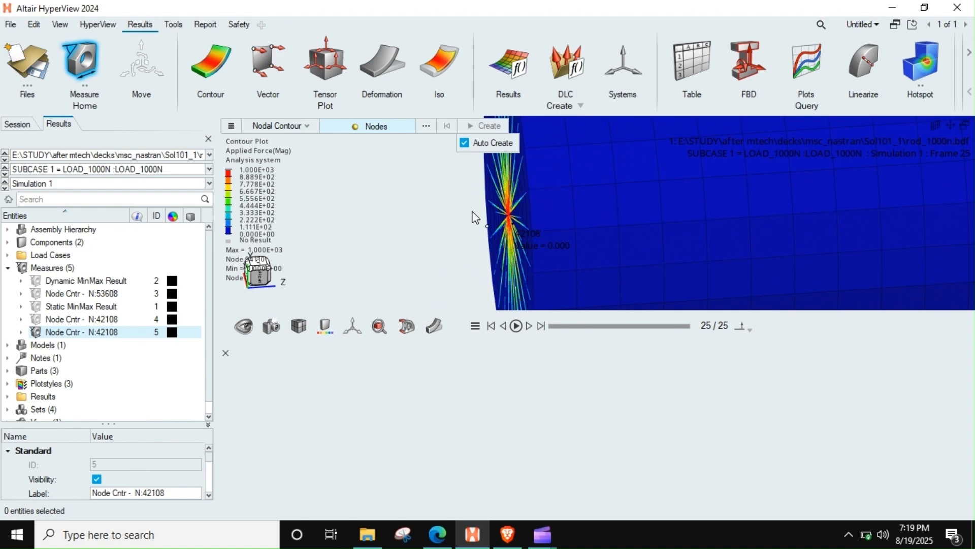
Step: Hide the auto1 component and the latest node 42108 measure, and dismiss the low-battery notice
{"action": "left_click", "coordinate": [7, 243]}
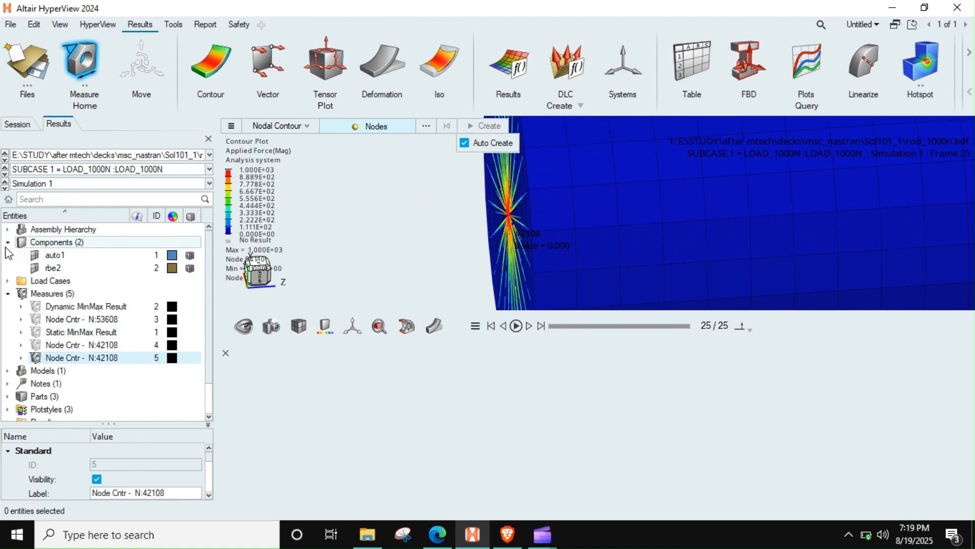
{"action": "left_click", "coordinate": [35, 255]}
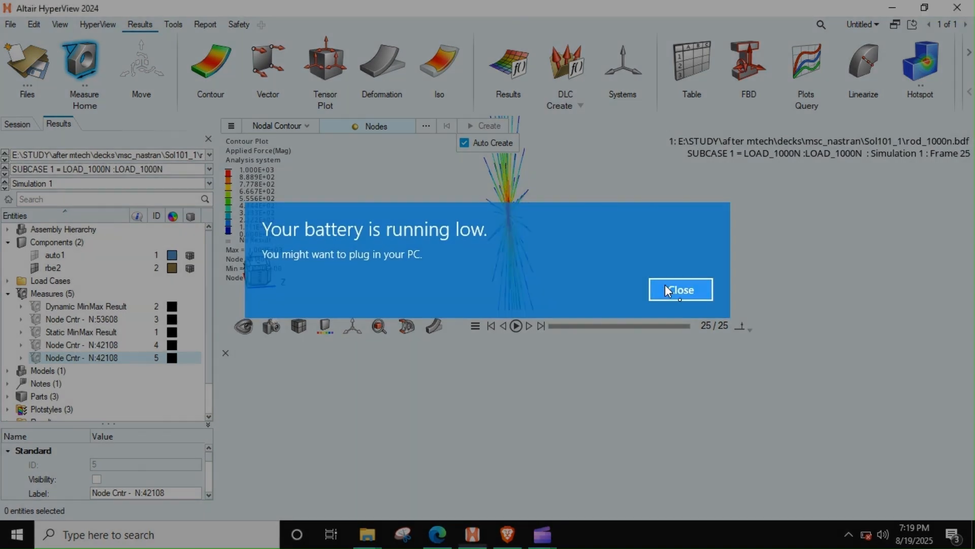
{"action": "left_click", "coordinate": [670, 287]}
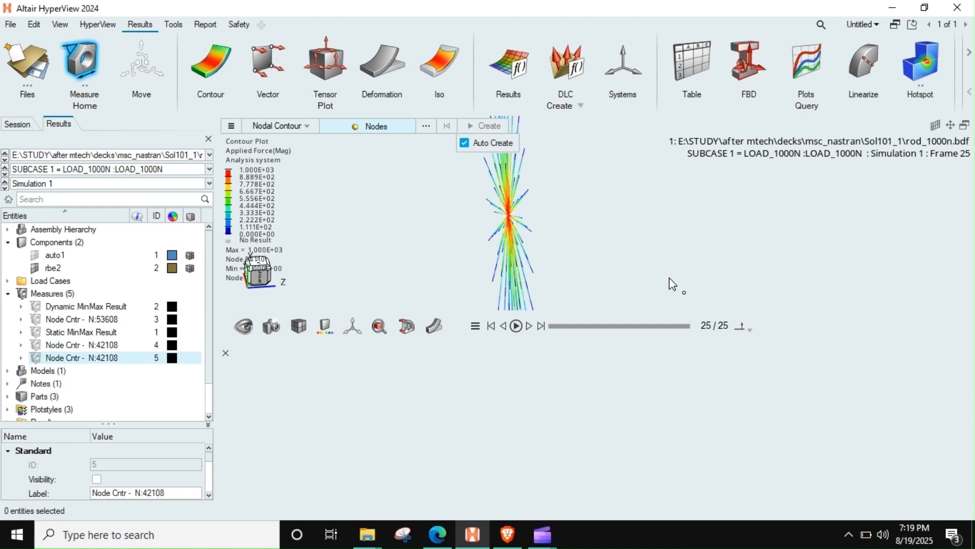
Step: Create a nodal contour measure on the spider's centre node 54110 and examine its applied force value
{"action": "scroll", "coordinate": [504, 212], "scroll_direction": "up", "scroll_amount": 8}
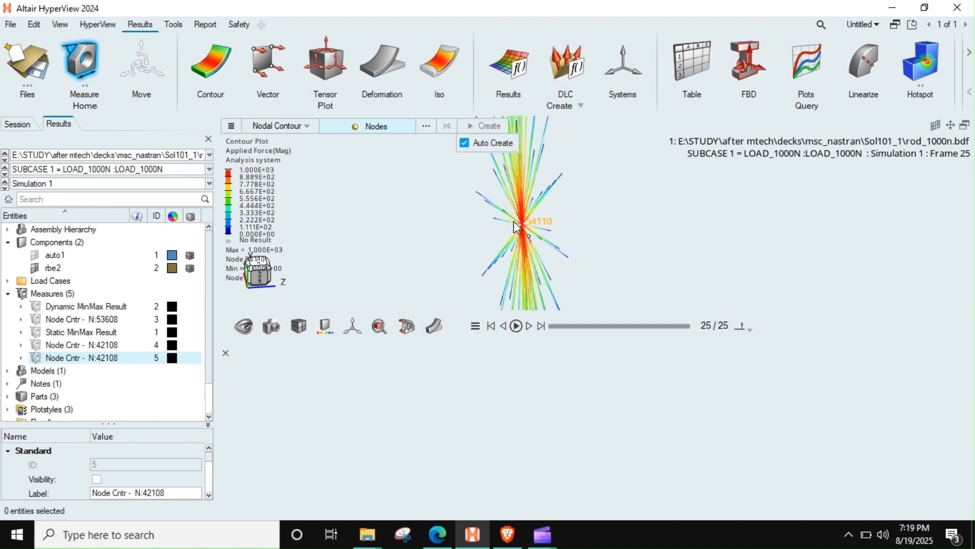
{"action": "scroll", "coordinate": [563, 229], "scroll_direction": "up", "scroll_amount": 4}
{"action": "left_click", "coordinate": [493, 218]}
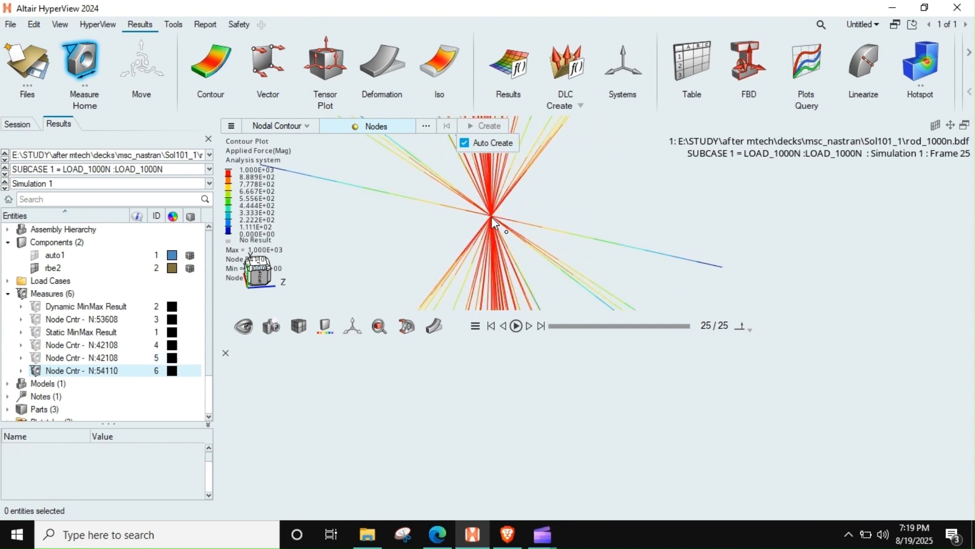
{"action": "scroll", "coordinate": [569, 239], "scroll_direction": "down", "scroll_amount": 5}
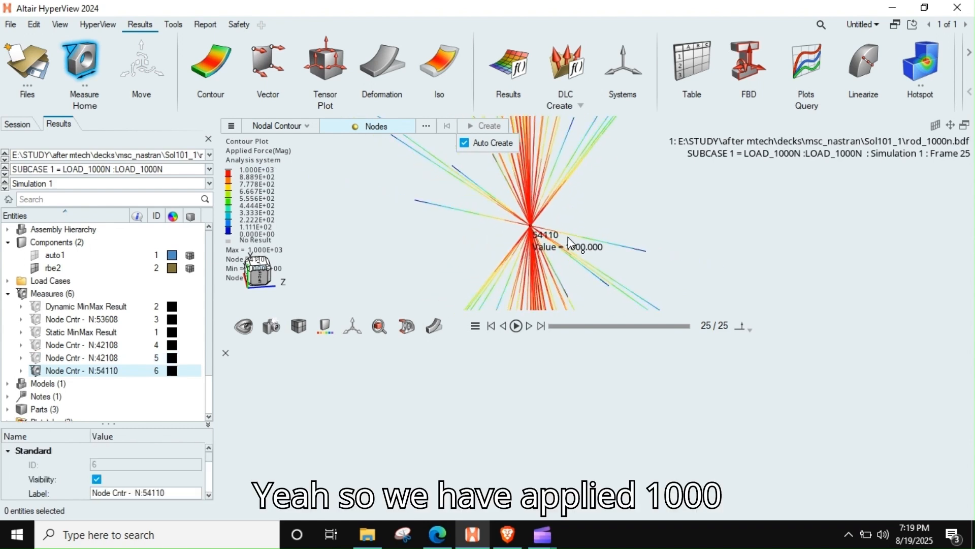
{"action": "scroll", "coordinate": [496, 226], "scroll_direction": "down", "scroll_amount": 2}
{"action": "scroll", "coordinate": [495, 226], "scroll_direction": "down", "scroll_amount": 2}
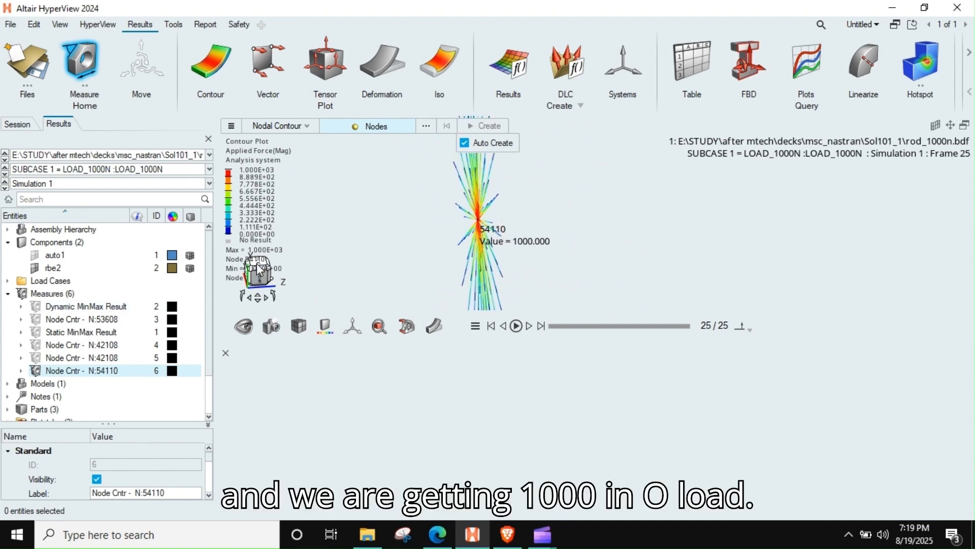
Step: Reopen the contour settings and plot the X component of the applied force
{"action": "left_click", "coordinate": [227, 354]}
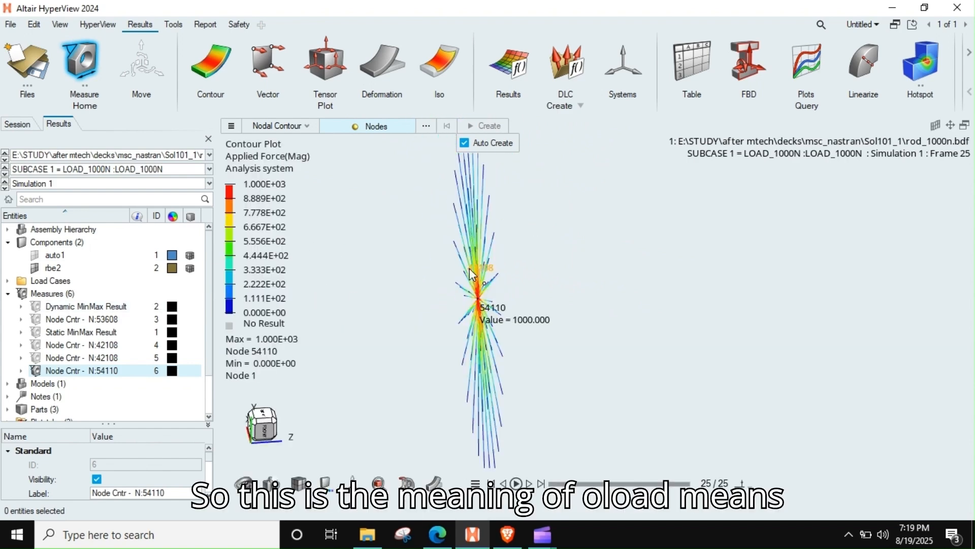
{"action": "left_click", "coordinate": [229, 69]}
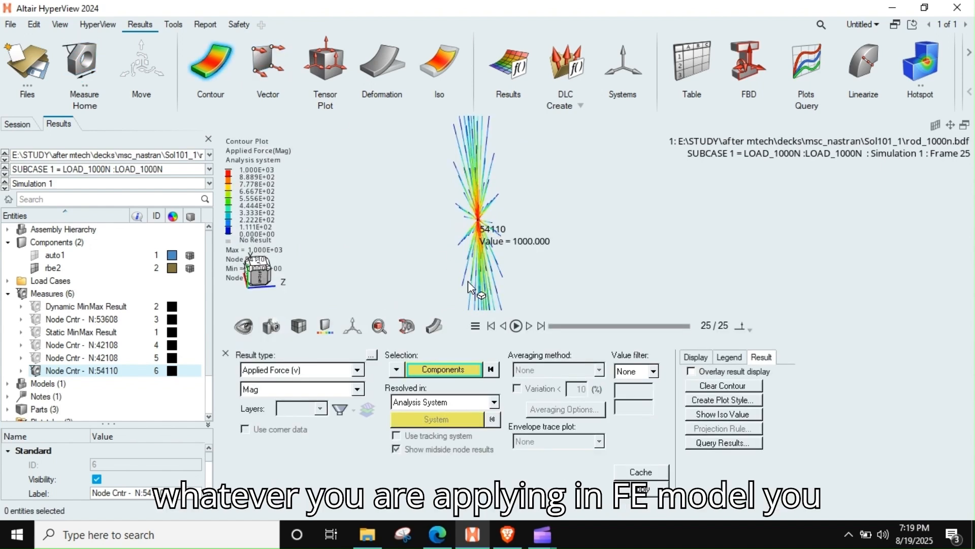
{"action": "left_click", "coordinate": [299, 389]}
{"action": "left_click", "coordinate": [281, 413]}
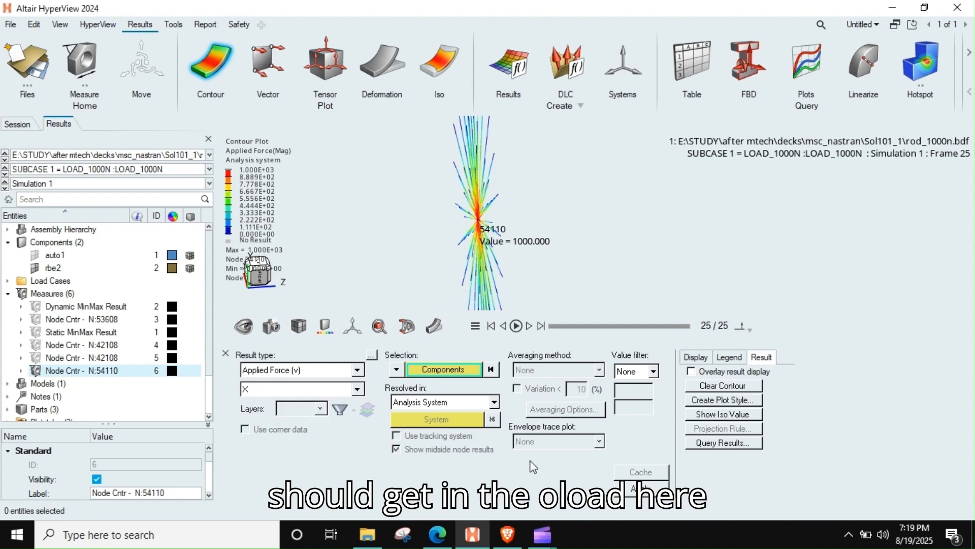
{"action": "left_click", "coordinate": [641, 488]}
Step: Plot the Y component and the Z component of the applied force one after the other
{"action": "left_click", "coordinate": [294, 389]}
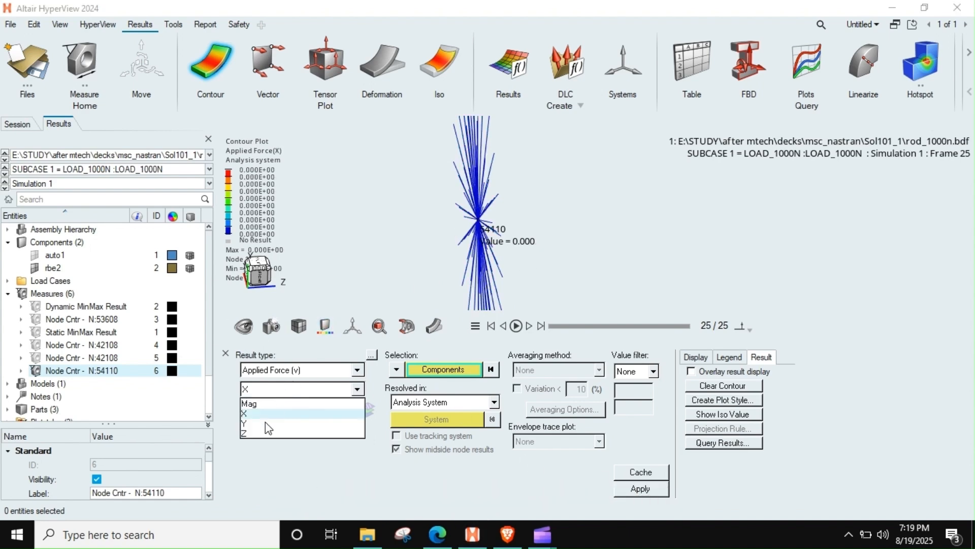
{"action": "left_click", "coordinate": [268, 424]}
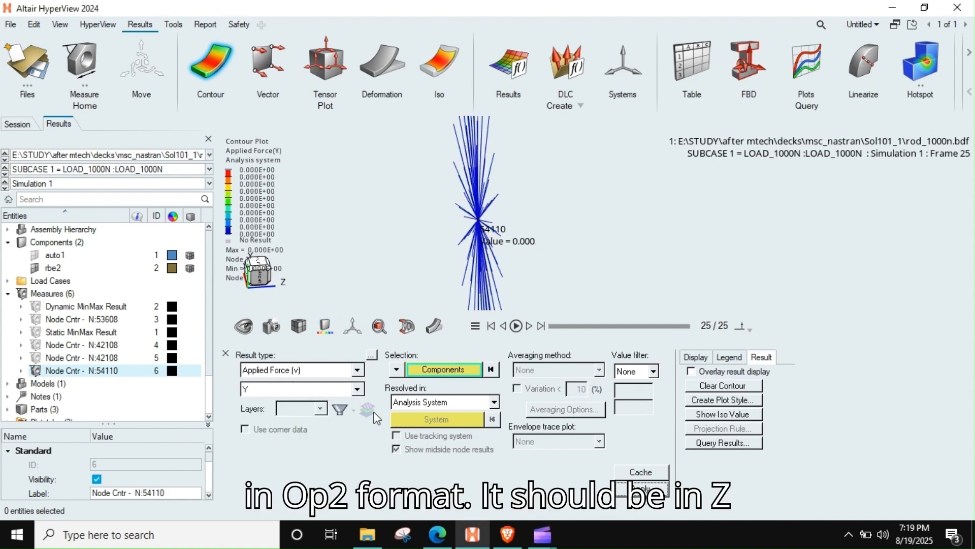
{"action": "left_click", "coordinate": [350, 394]}
{"action": "left_click", "coordinate": [269, 436]}
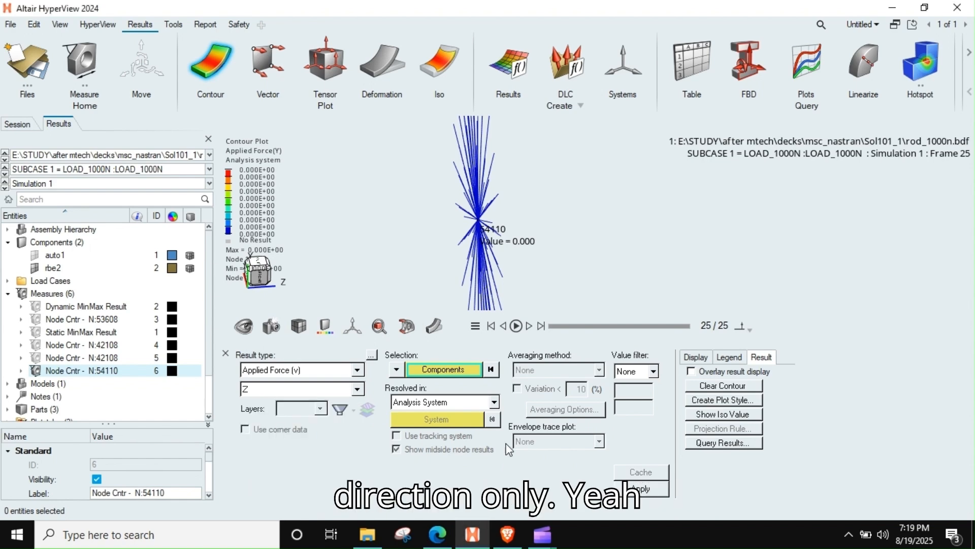
{"action": "left_click", "coordinate": [629, 497]}
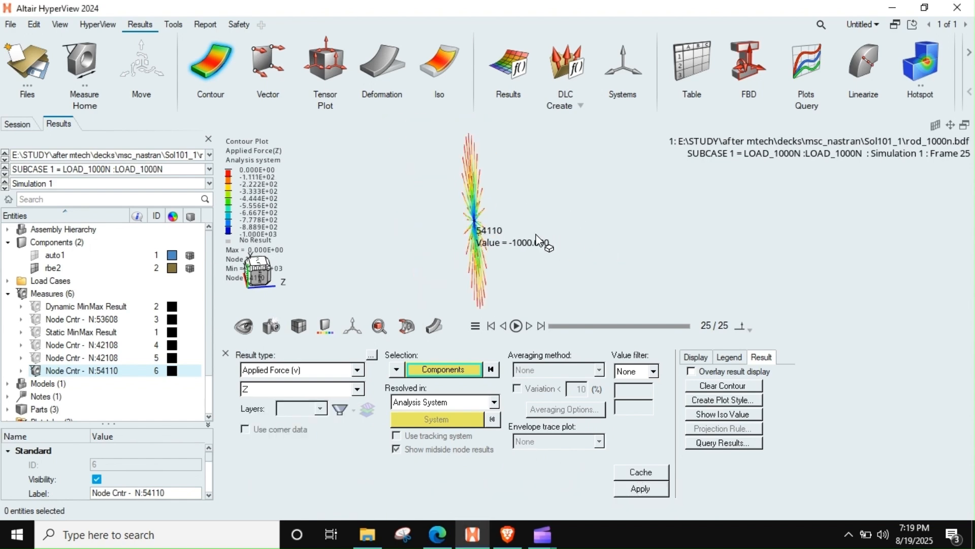
Step: Show the auto1 component again and plot the Z component of the applied moment on the cylinder
{"action": "scroll", "coordinate": [540, 242], "scroll_direction": "down", "scroll_amount": 5}
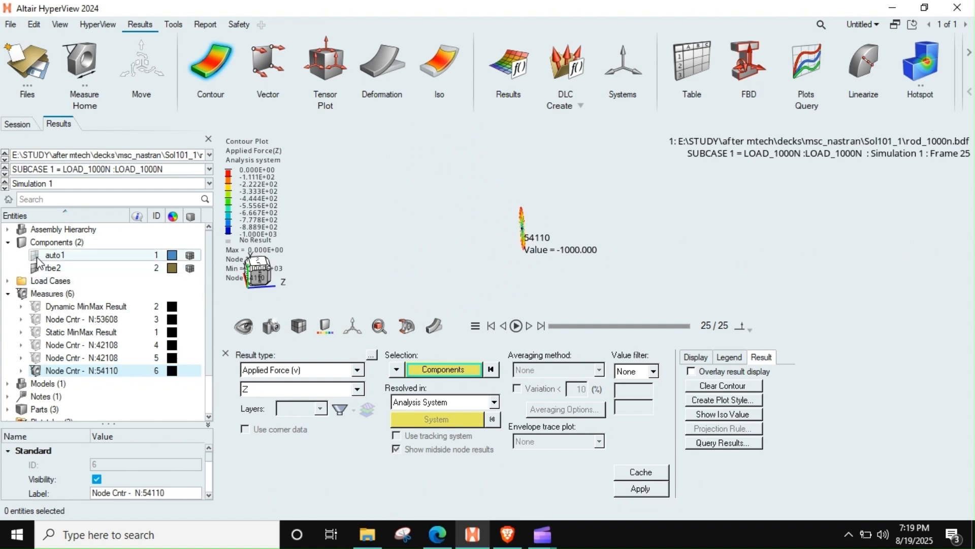
{"action": "scroll", "coordinate": [518, 261], "scroll_direction": "up", "scroll_amount": 5}
{"action": "left_click", "coordinate": [289, 370]}
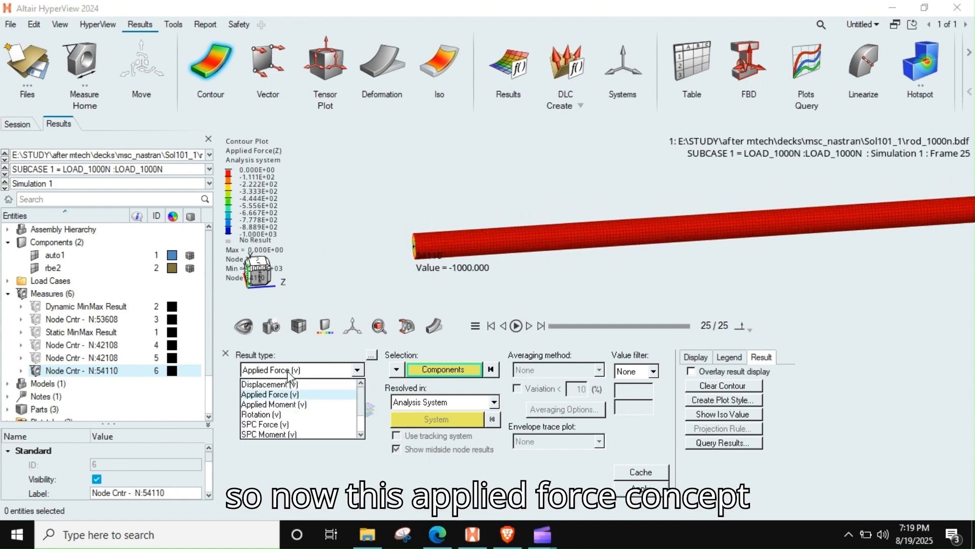
{"action": "left_click", "coordinate": [296, 405]}
{"action": "left_click", "coordinate": [624, 487]}
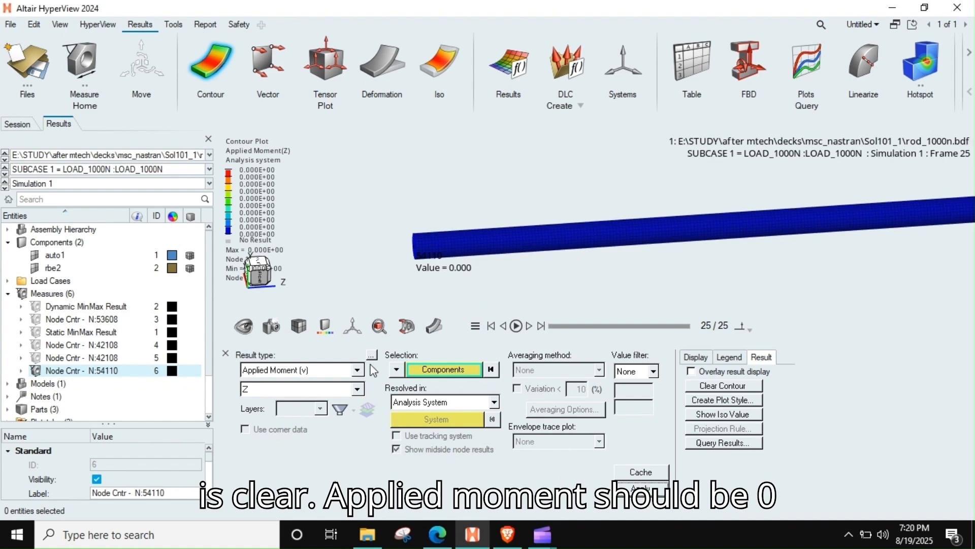
{"action": "left_click", "coordinate": [305, 370]}
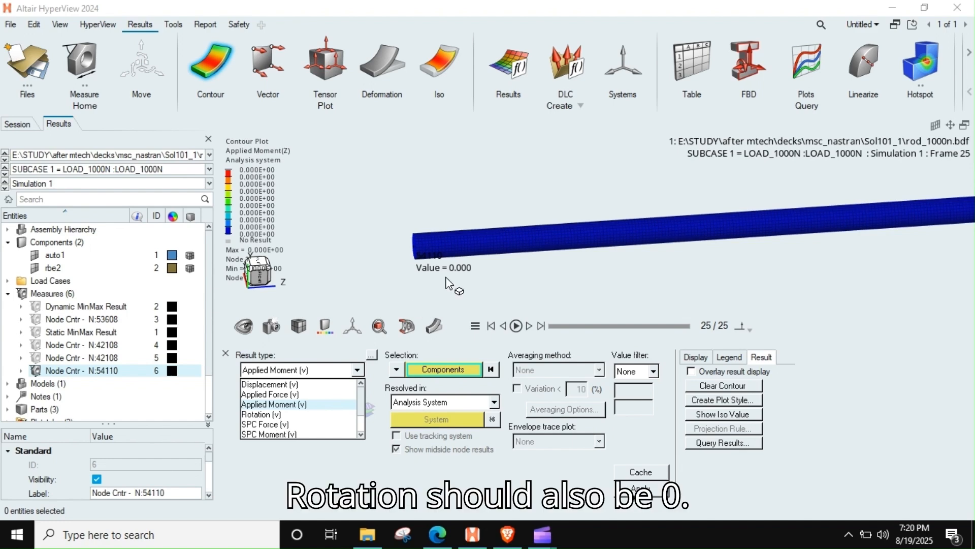
{"action": "right_click_drag", "start_coordinate": [442, 250], "coordinate": [403, 254]}
{"action": "scroll", "coordinate": [400, 254], "scroll_direction": "down", "scroll_amount": 6}
{"action": "right_click_drag", "start_coordinate": [673, 254], "coordinate": [641, 263]}
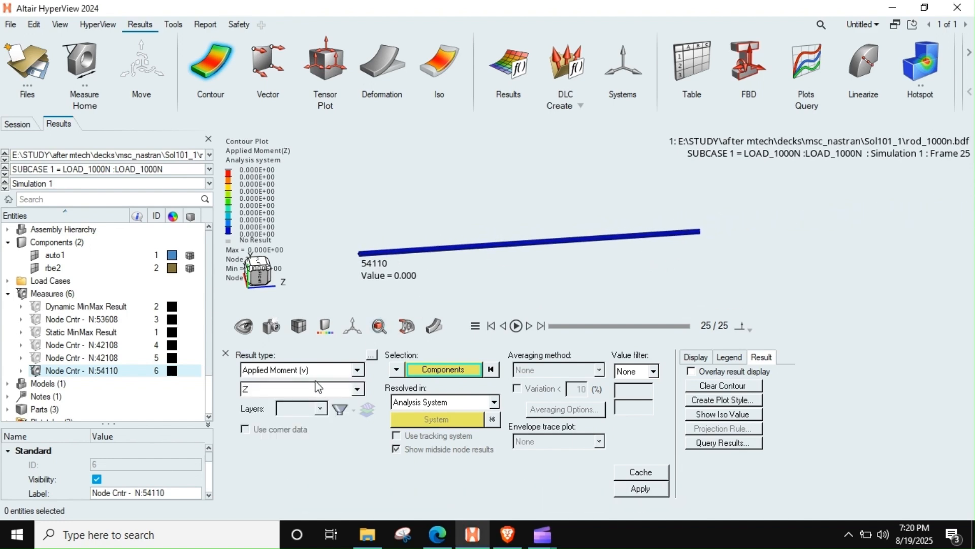
Step: Change the contour result type to SPC Force and plot its Z component
{"action": "left_click", "coordinate": [300, 370]}
{"action": "scroll", "coordinate": [288, 428], "scroll_direction": "down", "scroll_amount": 1}
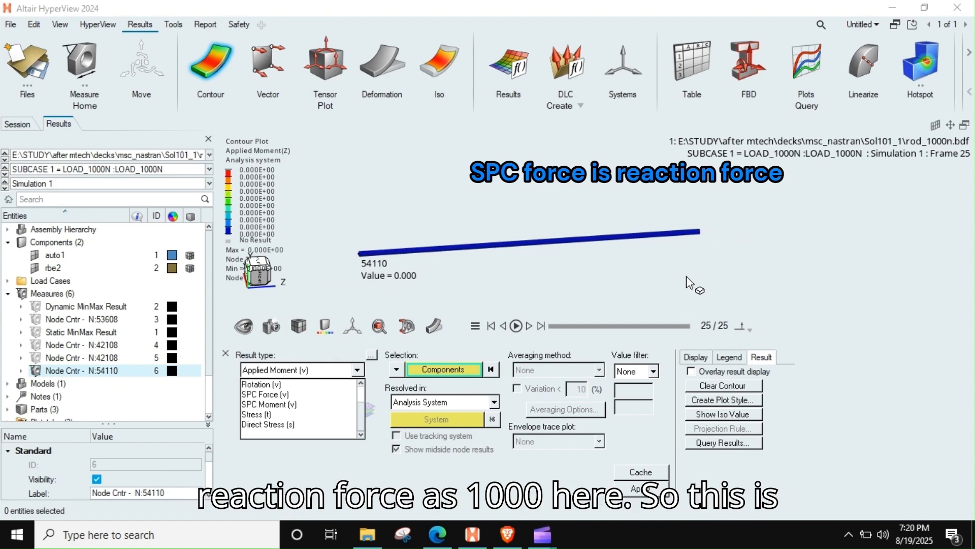
{"action": "left_click", "coordinate": [270, 385]}
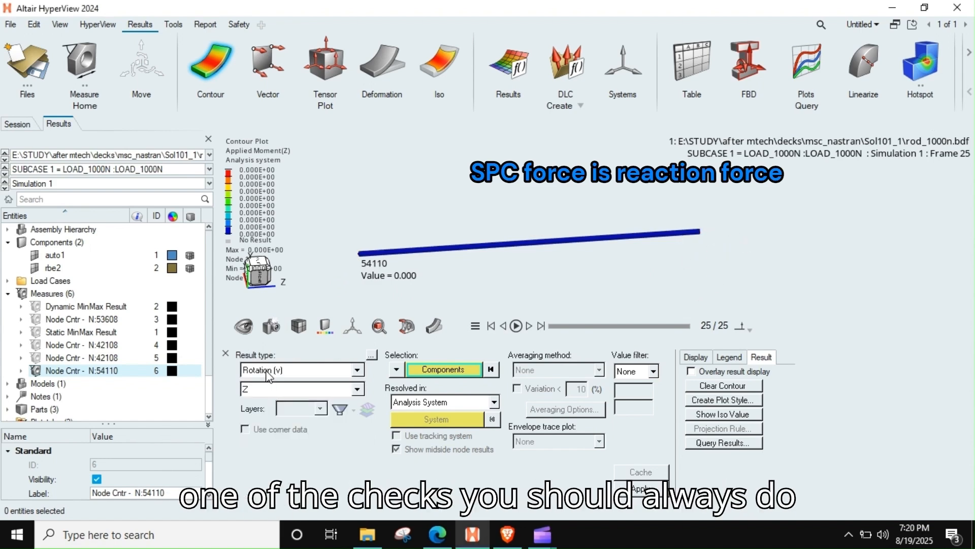
{"action": "left_click", "coordinate": [271, 370]}
{"action": "left_click", "coordinate": [273, 415]}
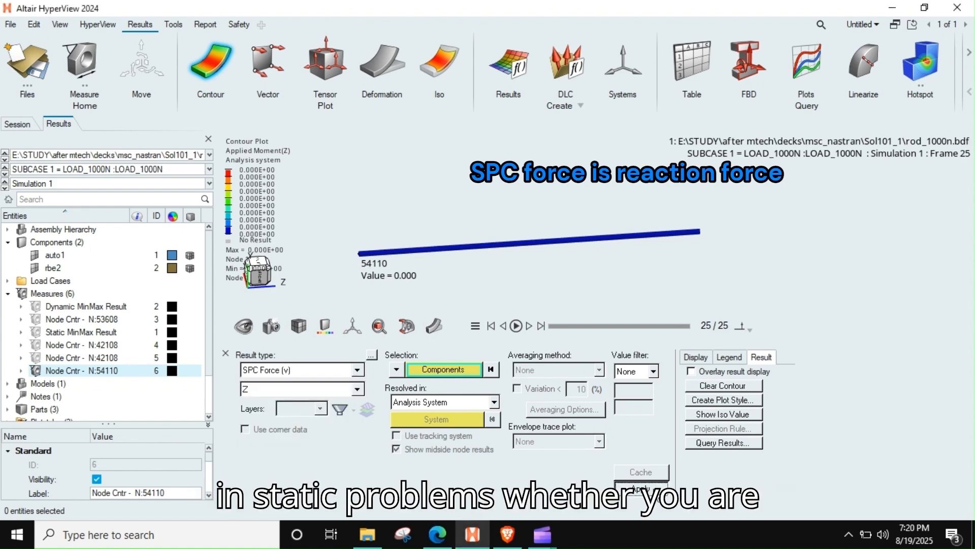
Step: Examine the SPC force contour on the spider at the cylinder's constrained end
{"action": "mouse_move", "coordinate": [702, 256]}
{"action": "middle_mouse_down"}
{"action": "mouse_move", "coordinate": [683, 270]}
{"action": "mouse_move", "coordinate": [710, 257]}
{"action": "middle_mouse_up"}
{"action": "scroll", "coordinate": [719, 253], "scroll_direction": "up", "scroll_amount": 4}
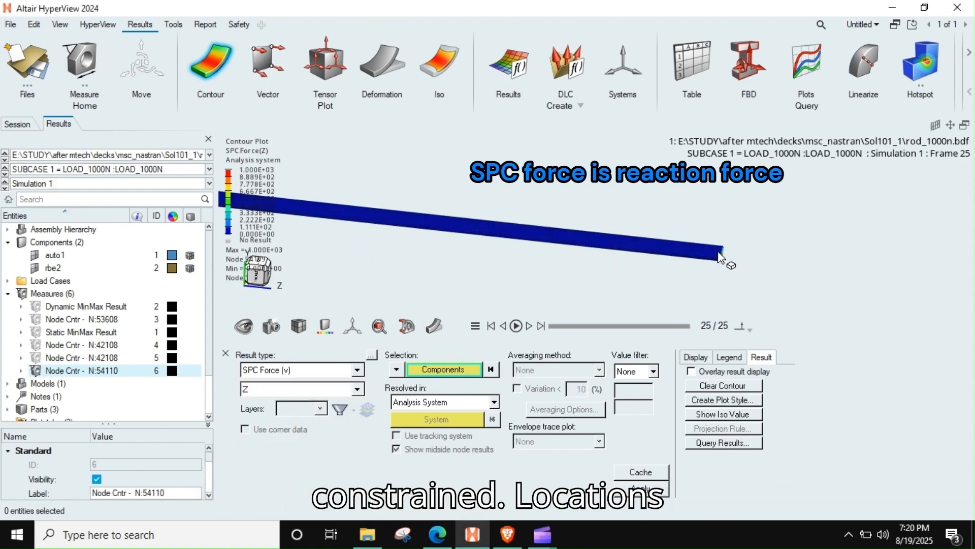
{"action": "scroll", "coordinate": [720, 256], "scroll_direction": "up", "scroll_amount": 6}
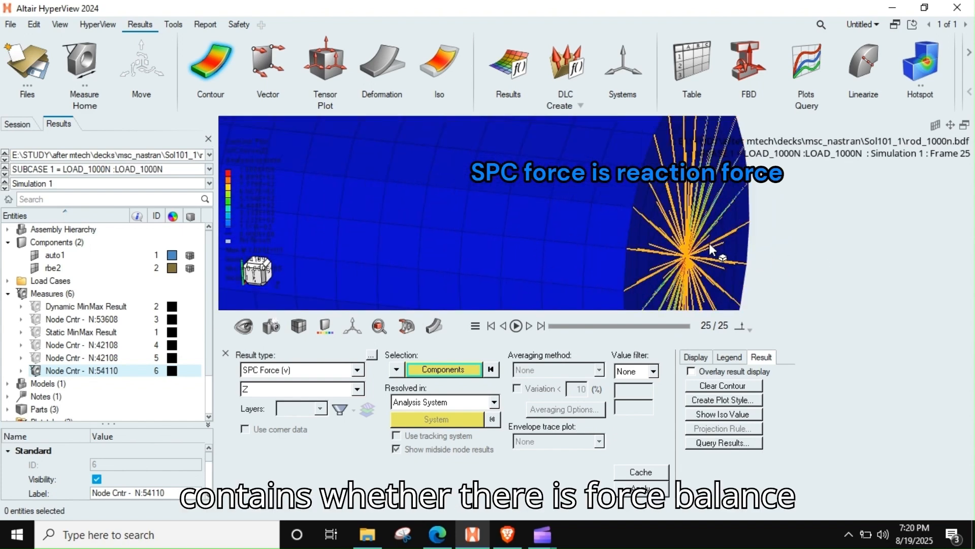
{"action": "scroll", "coordinate": [708, 243], "scroll_direction": "up", "scroll_amount": 3}
{"action": "scroll", "coordinate": [667, 273], "scroll_direction": "down", "scroll_amount": 7}
{"action": "right_click_drag", "start_coordinate": [687, 276], "coordinate": [629, 232]}
{"action": "scroll", "coordinate": [629, 232], "scroll_direction": "down", "scroll_amount": 3}
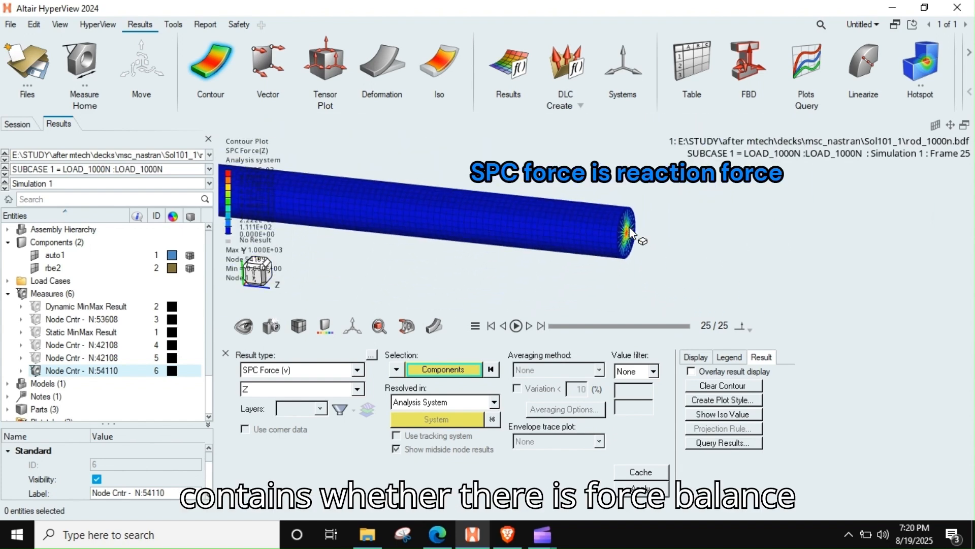
{"action": "scroll", "coordinate": [580, 244], "scroll_direction": "up", "scroll_amount": 5}
{"action": "scroll", "coordinate": [581, 245], "scroll_direction": "down", "scroll_amount": 3}
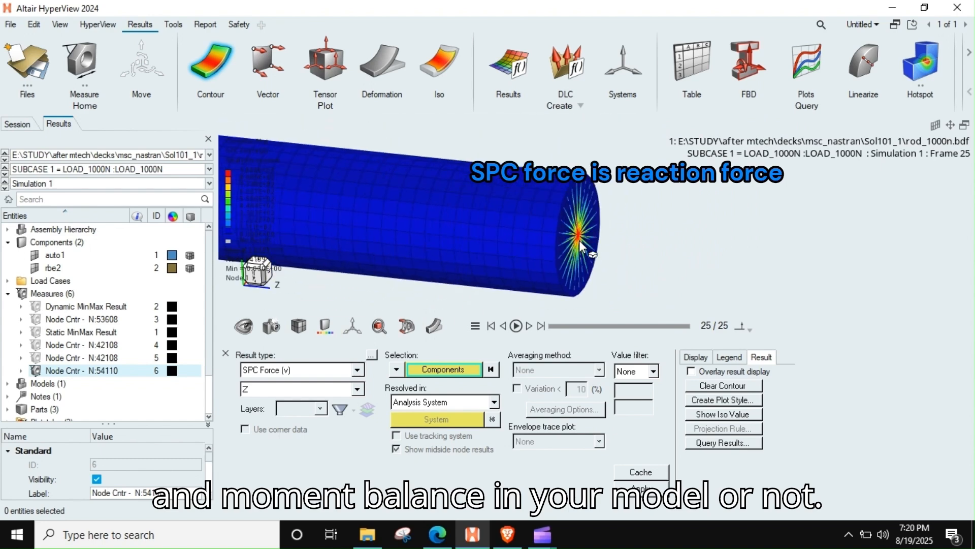
Step: Try to create a nodal contour measure on the centre node of the constrained end's spider
{"action": "left_click", "coordinate": [101, 52]}
{"action": "scroll", "coordinate": [581, 242], "scroll_direction": "up", "scroll_amount": 6}
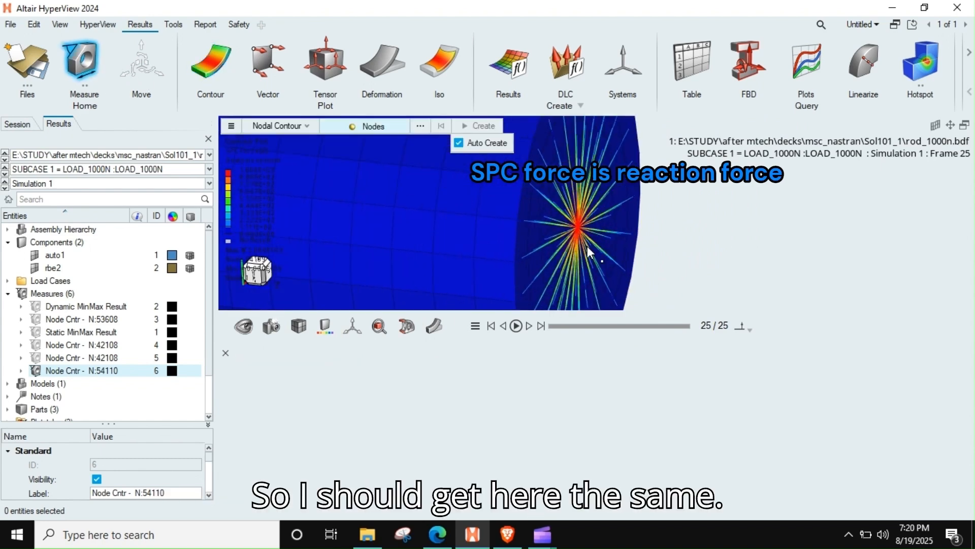
{"action": "scroll", "coordinate": [549, 189], "scroll_direction": "up", "scroll_amount": 5}
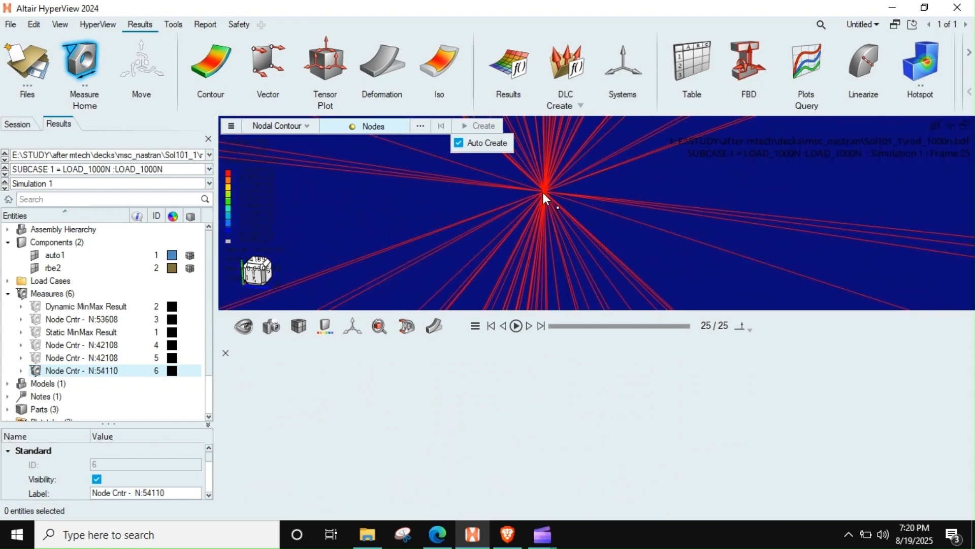
{"action": "left_click", "coordinate": [543, 191]}
{"action": "scroll", "coordinate": [559, 227], "scroll_direction": "down", "scroll_amount": 3}
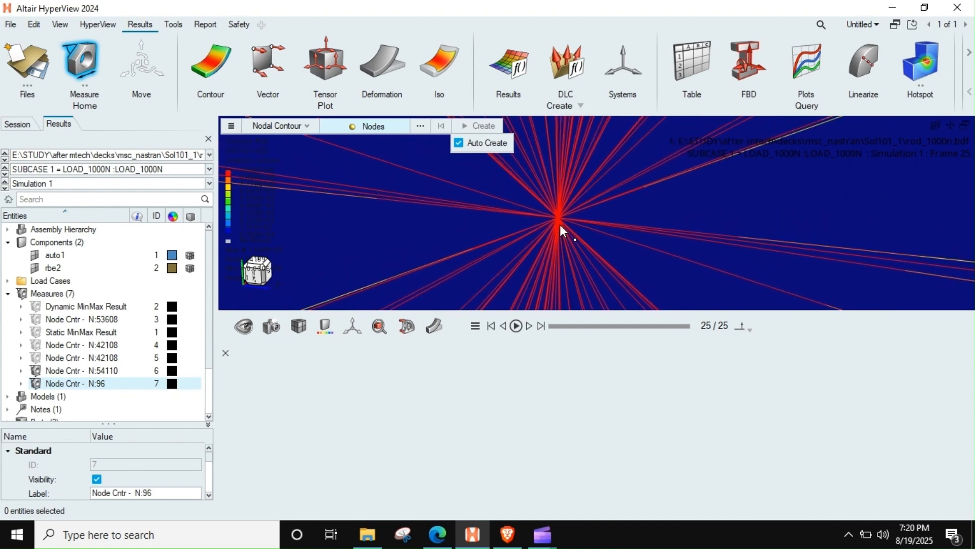
{"action": "scroll", "coordinate": [564, 219], "scroll_direction": "down", "scroll_amount": 2}
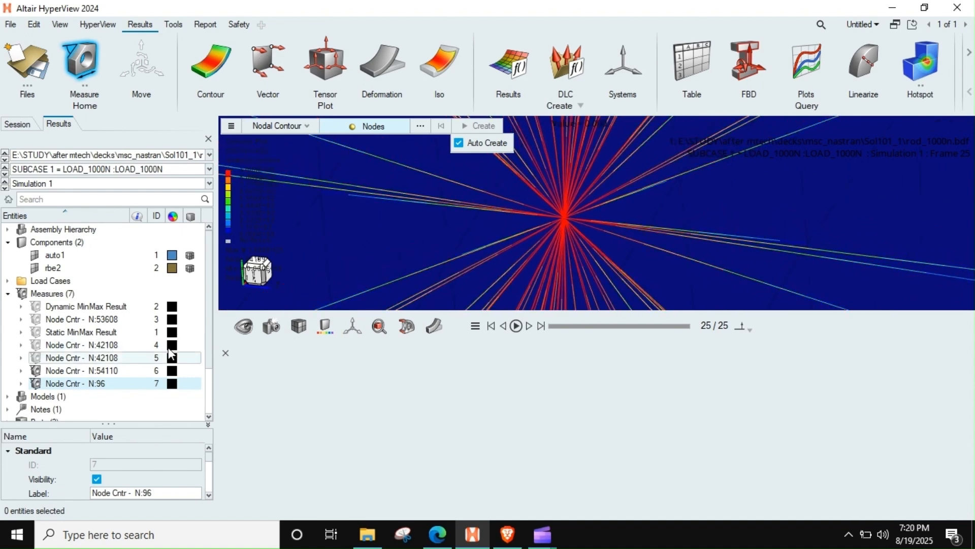
Step: Hide the node 54110 and node 96 measures and the auto1 component
{"action": "left_click", "coordinate": [35, 370]}
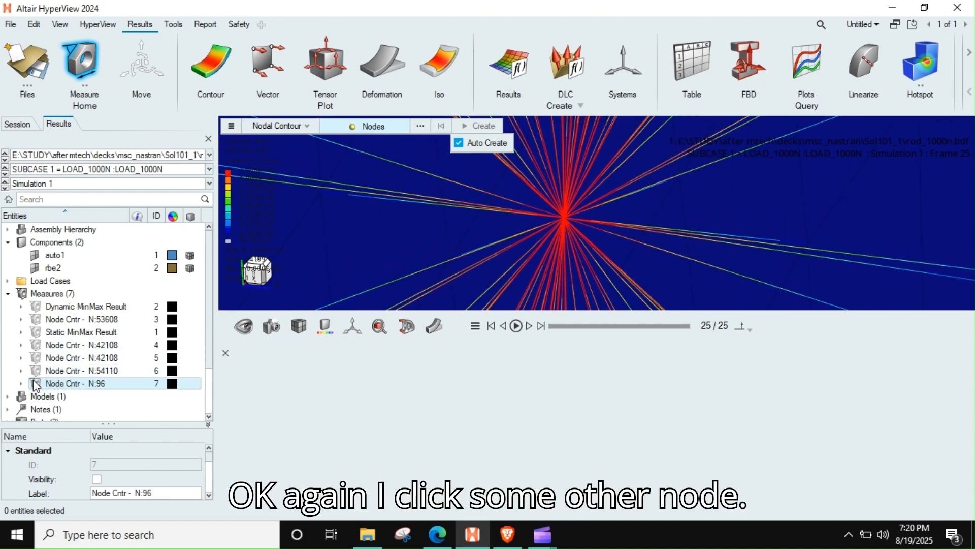
{"action": "left_click", "coordinate": [34, 257]}
{"action": "right_click_drag", "start_coordinate": [636, 261], "coordinate": [628, 257]}
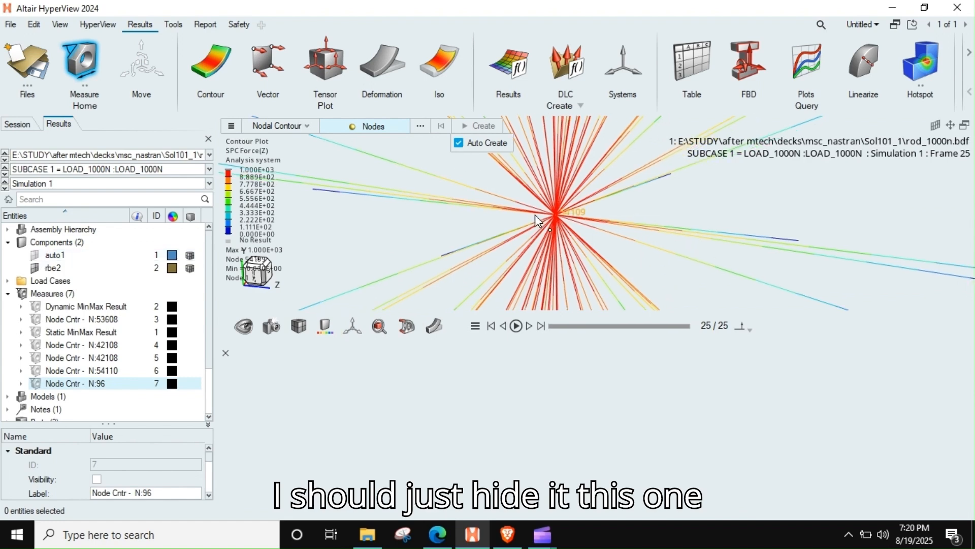
Step: Create a nodal contour measure on the spider's centre node 54109 and examine its SPC force value
{"action": "left_click", "coordinate": [556, 215]}
{"action": "scroll", "coordinate": [680, 226], "scroll_direction": "down", "scroll_amount": 5}
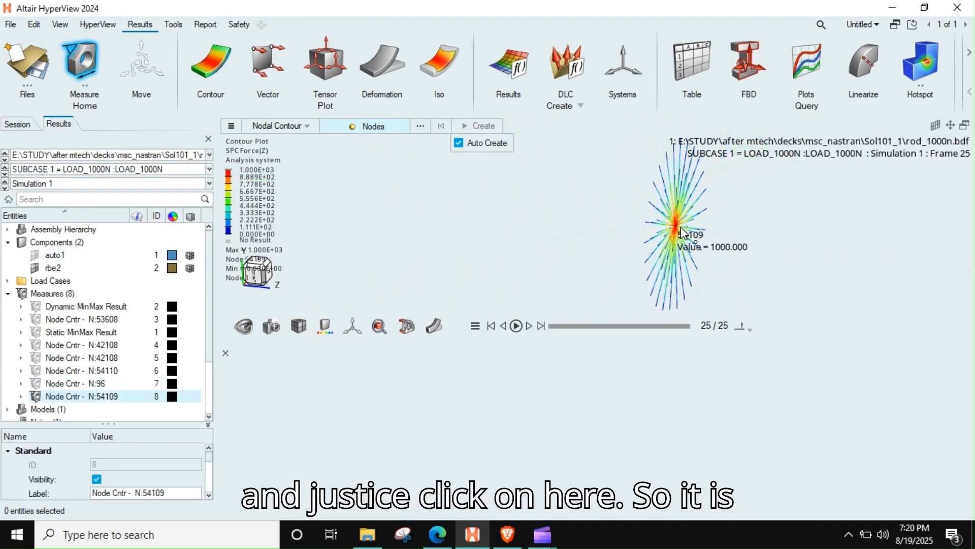
{"action": "right_click_drag", "start_coordinate": [676, 248], "coordinate": [638, 213]}
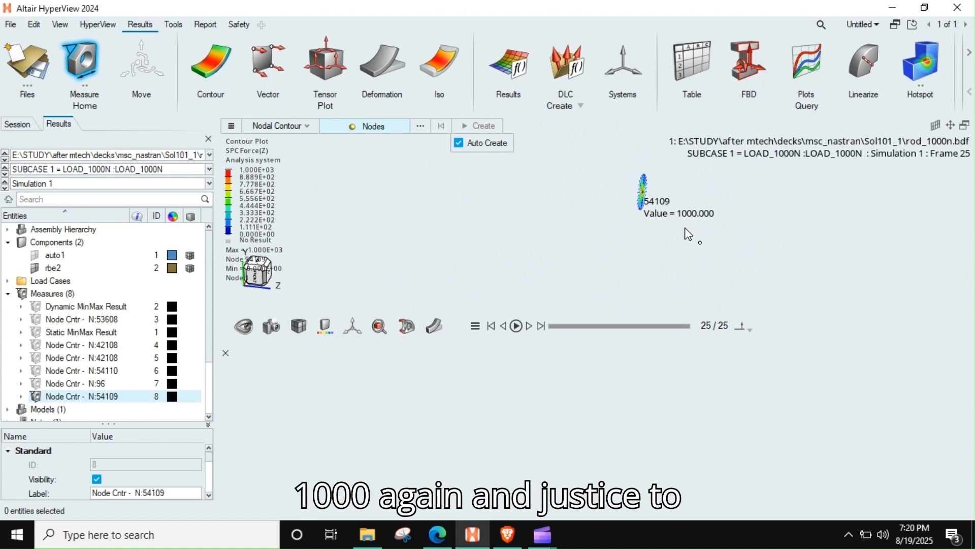
Step: Reopen the contour settings, hide the node 54109 measure and show the auto1 component again
{"action": "left_click", "coordinate": [210, 64]}
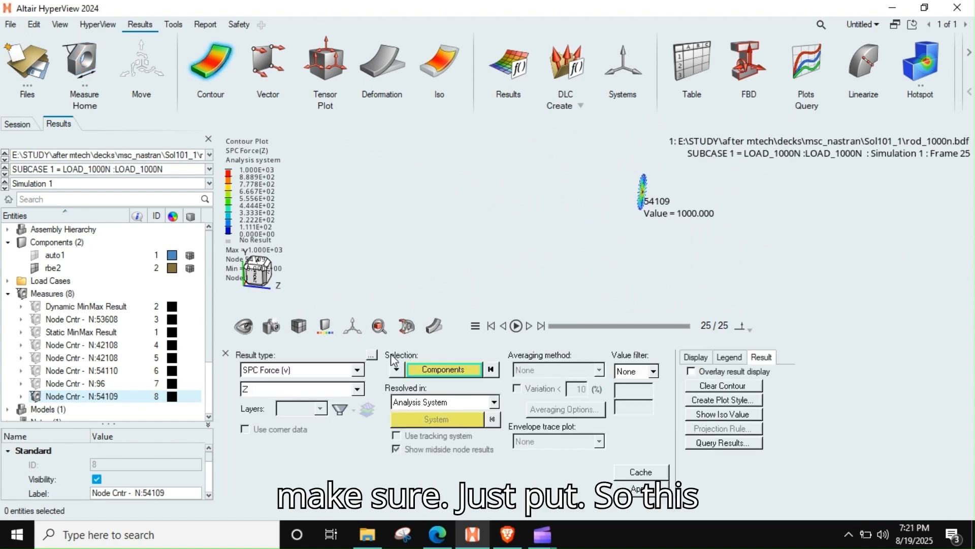
{"action": "scroll", "coordinate": [653, 208], "scroll_direction": "down", "scroll_amount": 3}
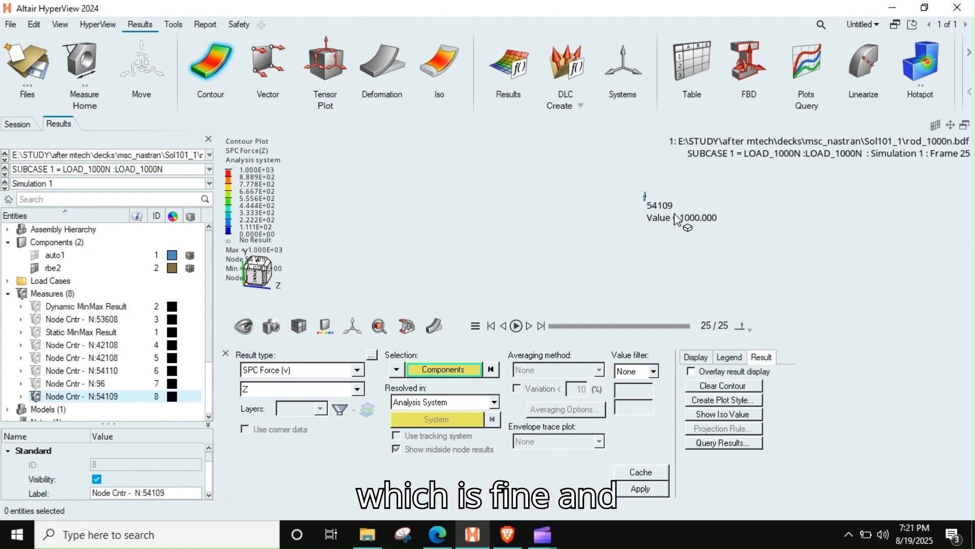
{"action": "left_click", "coordinate": [35, 397]}
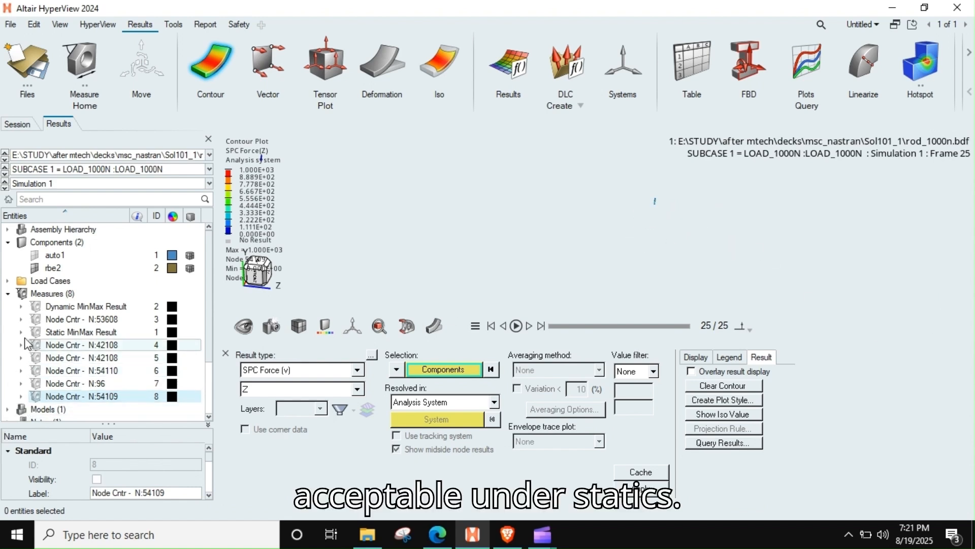
{"action": "left_click", "coordinate": [36, 255]}
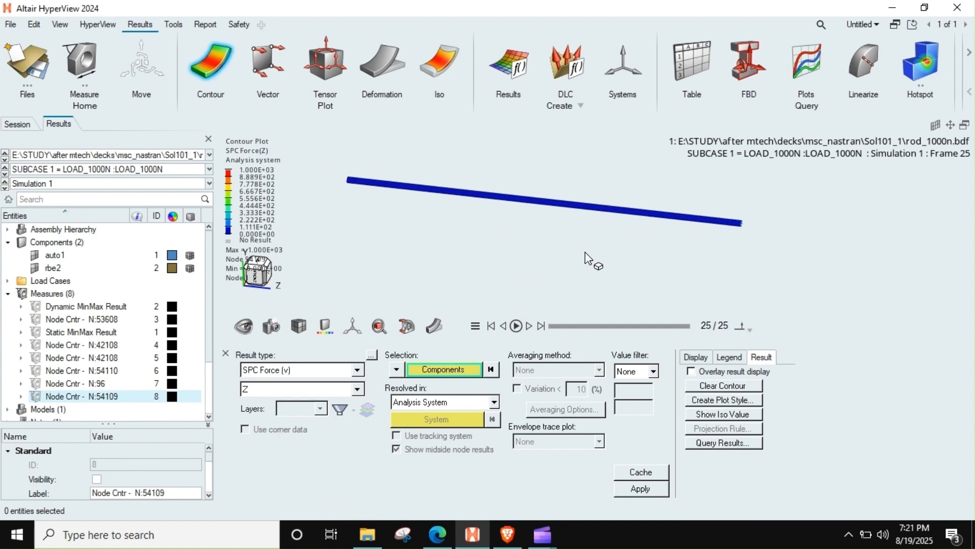
Step: Set the contour result type to Stress with the vonMises component, keeping the averaging method at None
{"action": "left_click", "coordinate": [265, 371]}
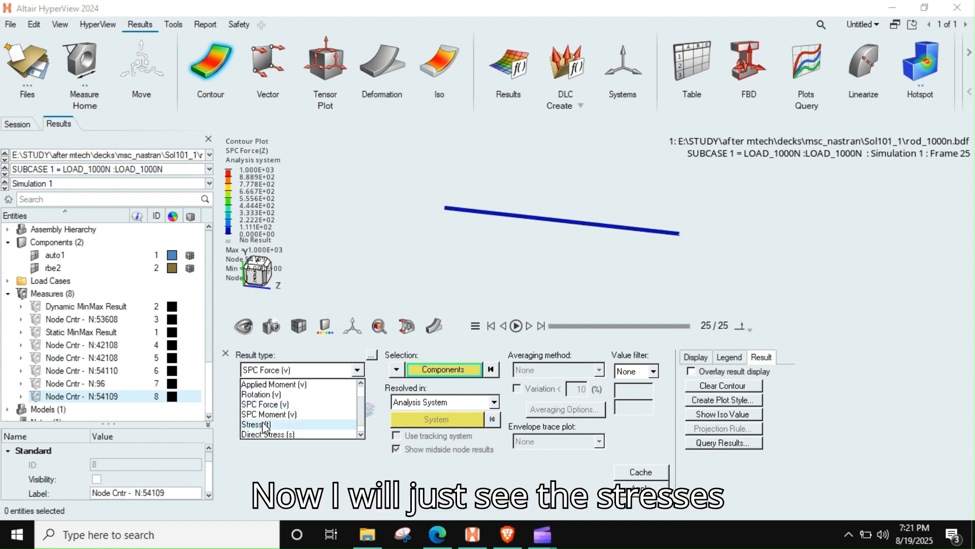
{"action": "left_click", "coordinate": [267, 425]}
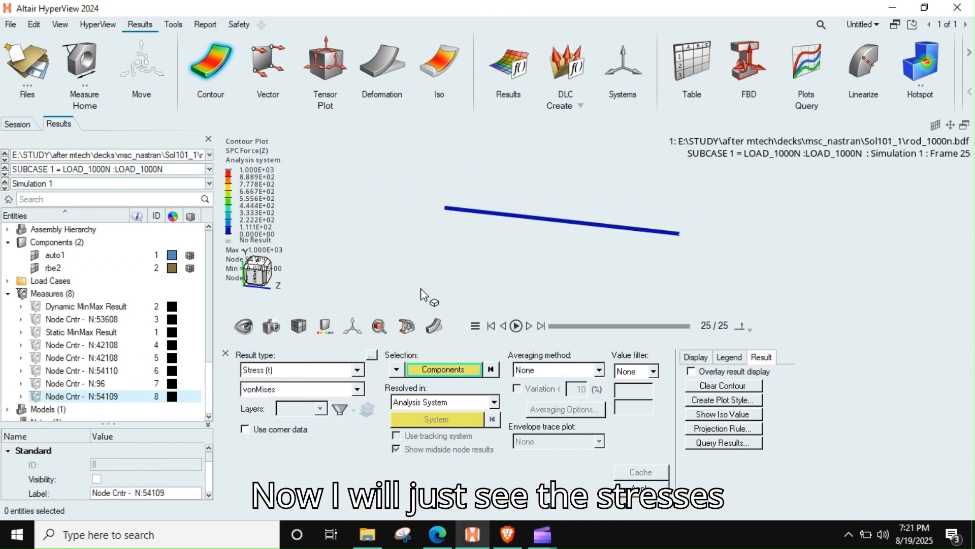
{"action": "left_click", "coordinate": [544, 371]}
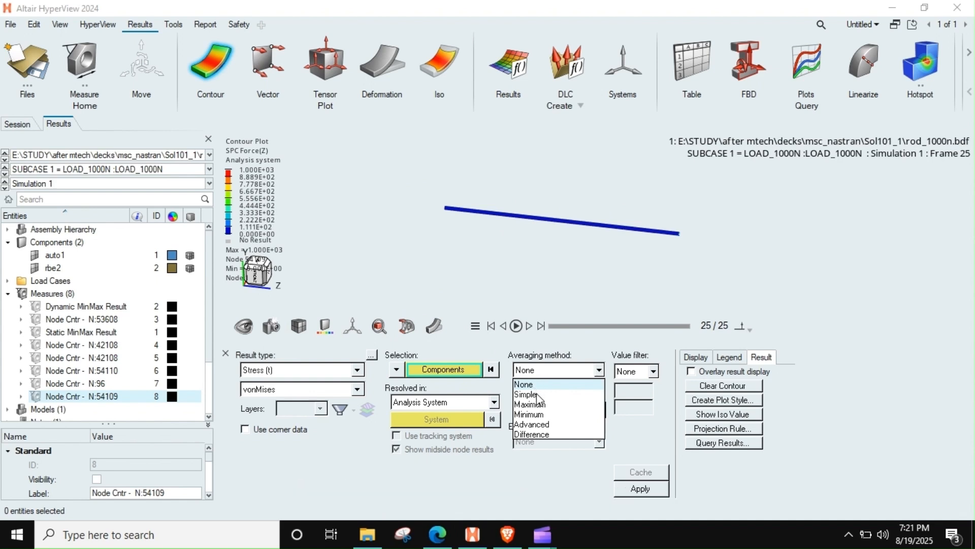
{"action": "left_click", "coordinate": [537, 388]}
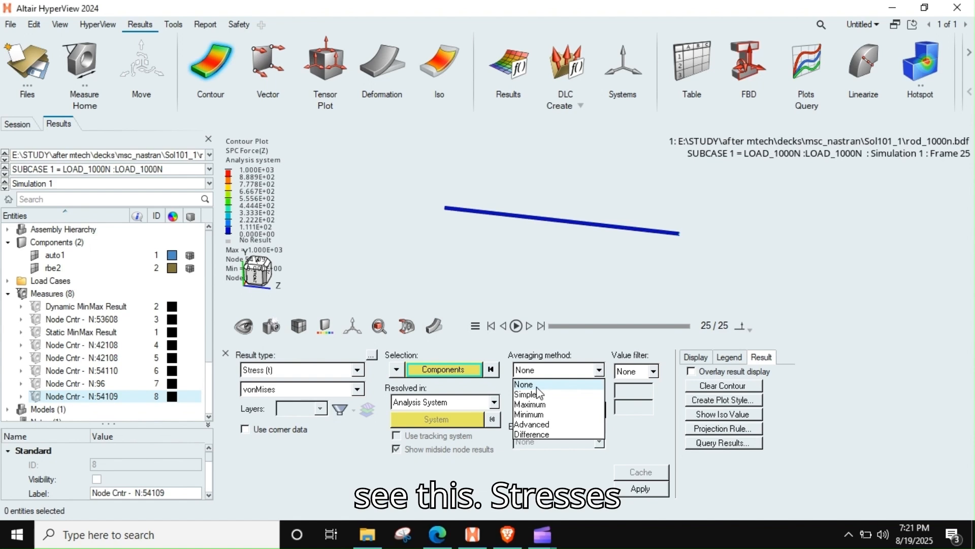
{"action": "scroll", "coordinate": [549, 210], "scroll_direction": "up", "scroll_amount": 3}
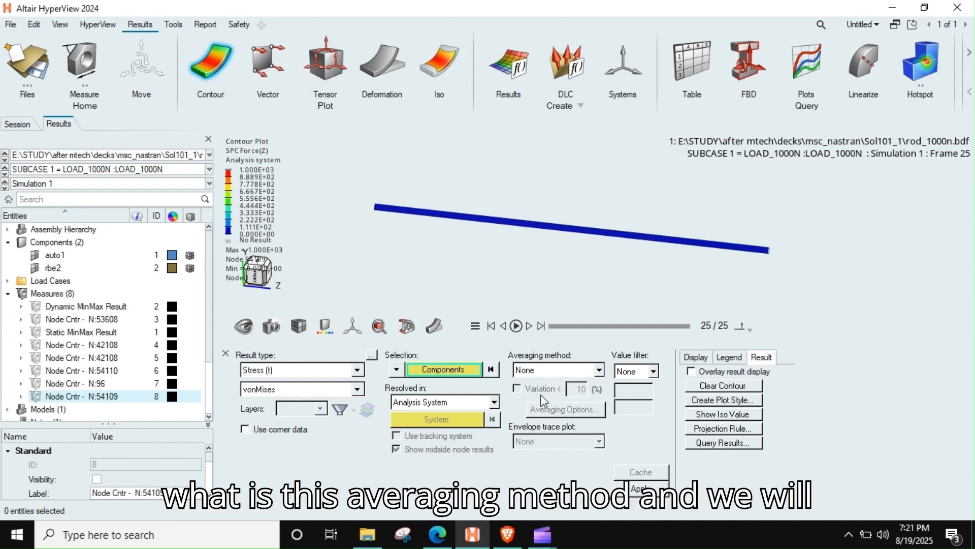
Step: Enable the use of corner data for the stress contour and set the averaging method to Advanced
{"action": "left_click", "coordinate": [580, 371]}
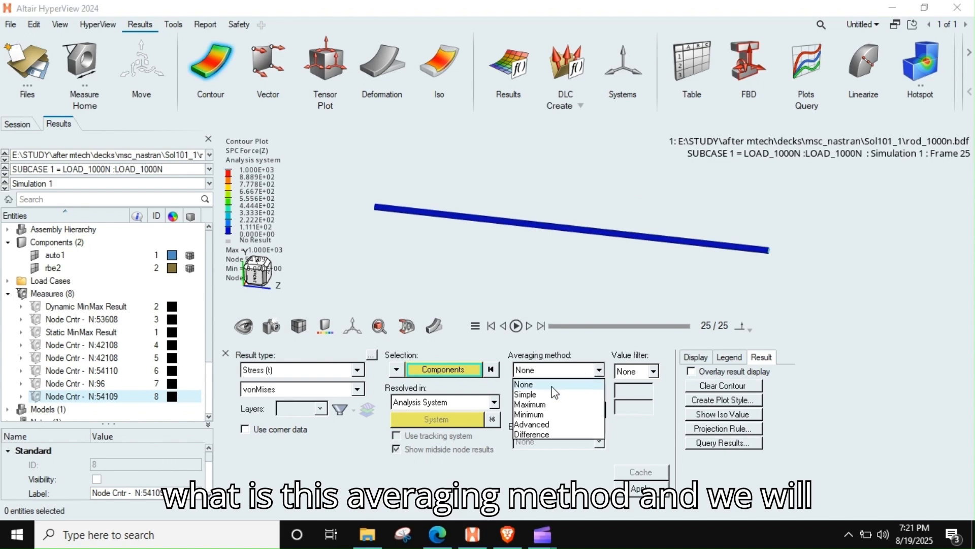
{"action": "left_click", "coordinate": [531, 424]}
{"action": "left_click", "coordinate": [286, 430]}
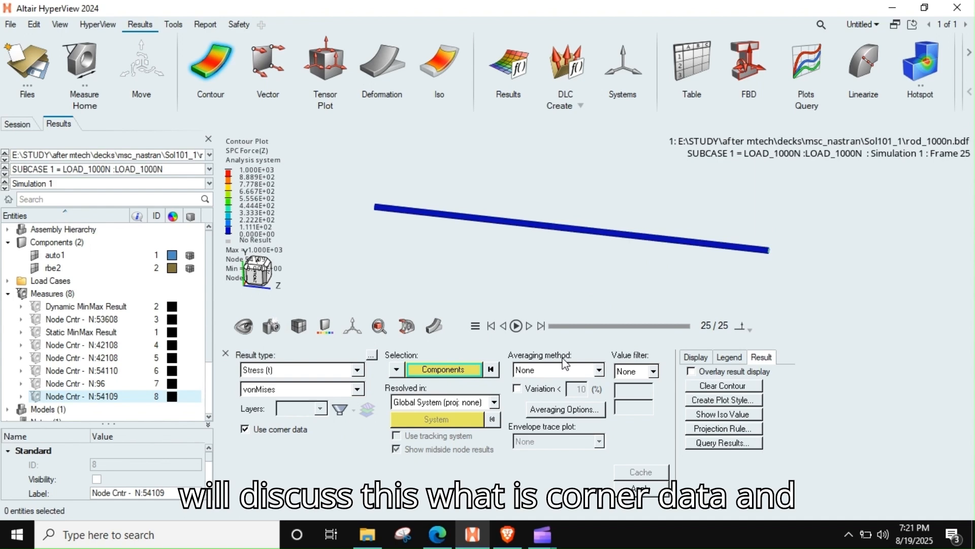
{"action": "left_click", "coordinate": [553, 374]}
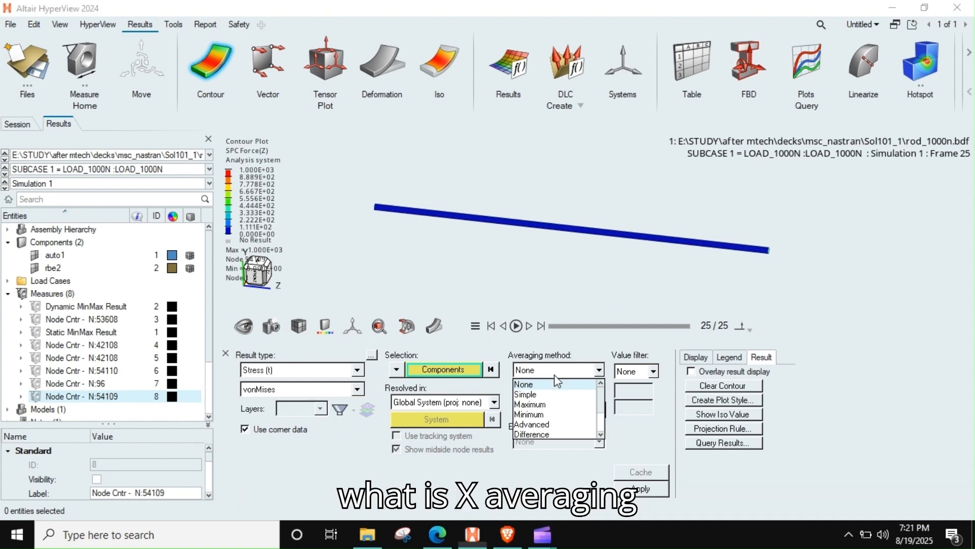
{"action": "left_click", "coordinate": [535, 426]}
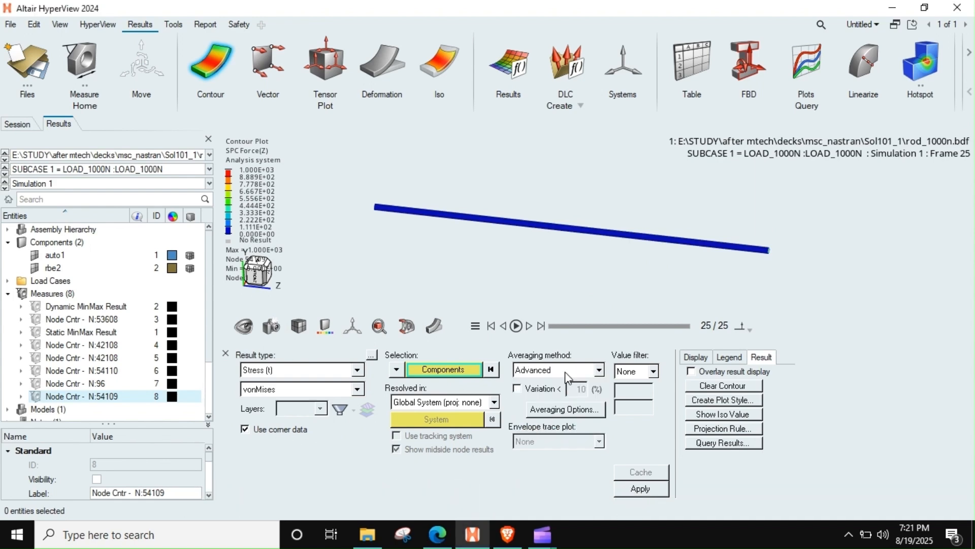
Step: Plot the von Mises stress contour on the auto1 component and examine its uniformity along the cylinder
{"action": "left_click", "coordinate": [548, 232]}
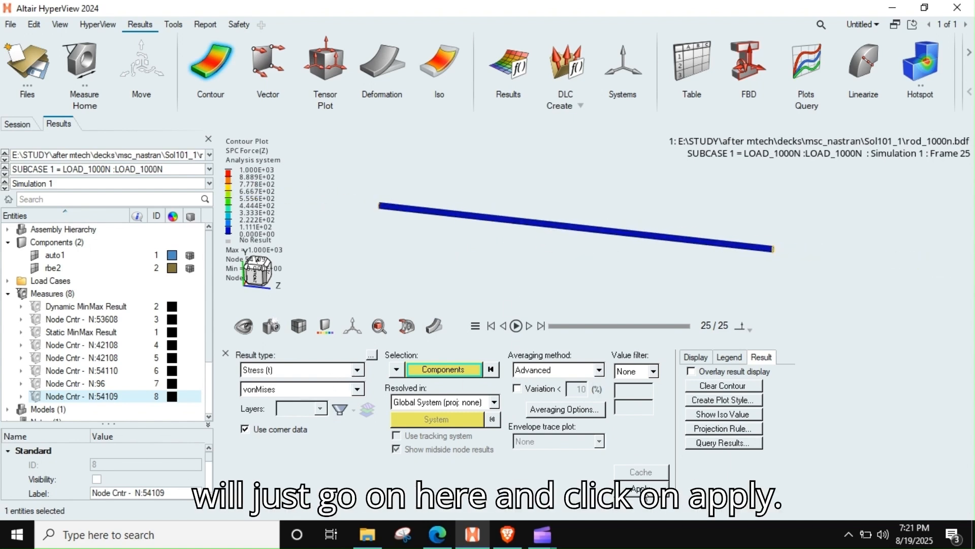
{"action": "left_click", "coordinate": [644, 491]}
{"action": "scroll", "coordinate": [556, 228], "scroll_direction": "up", "scroll_amount": 2}
{"action": "middle_click_drag", "start_coordinate": [557, 228], "coordinate": [618, 211]}
{"action": "middle_click_drag", "start_coordinate": [501, 246], "coordinate": [514, 211]}
{"action": "scroll", "coordinate": [567, 220], "scroll_direction": "up", "scroll_amount": 3}
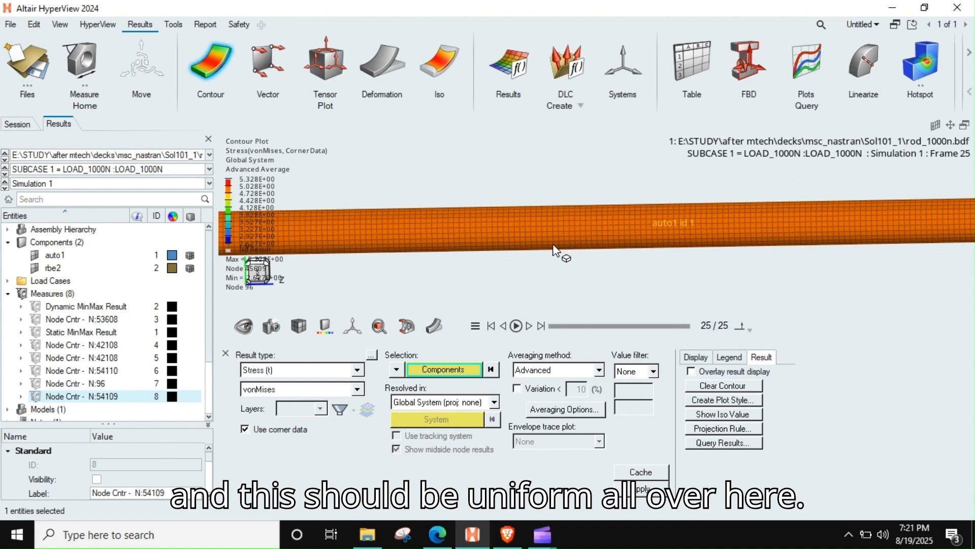
Step: Create nodal contour measures at nodes 38869, 38860 and 38848 along the middle of the cylinder
{"action": "scroll", "coordinate": [569, 218], "scroll_direction": "down", "scroll_amount": 4}
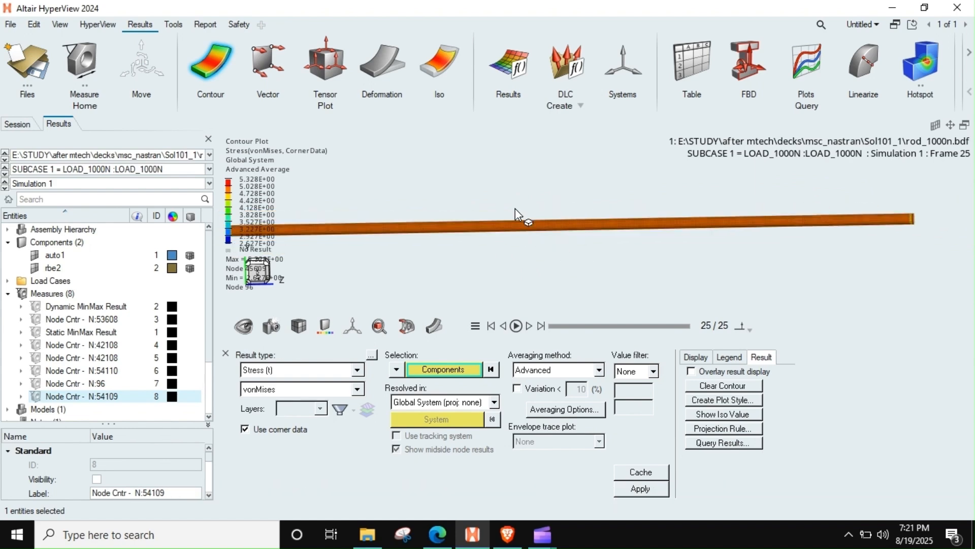
{"action": "left_click", "coordinate": [82, 62]}
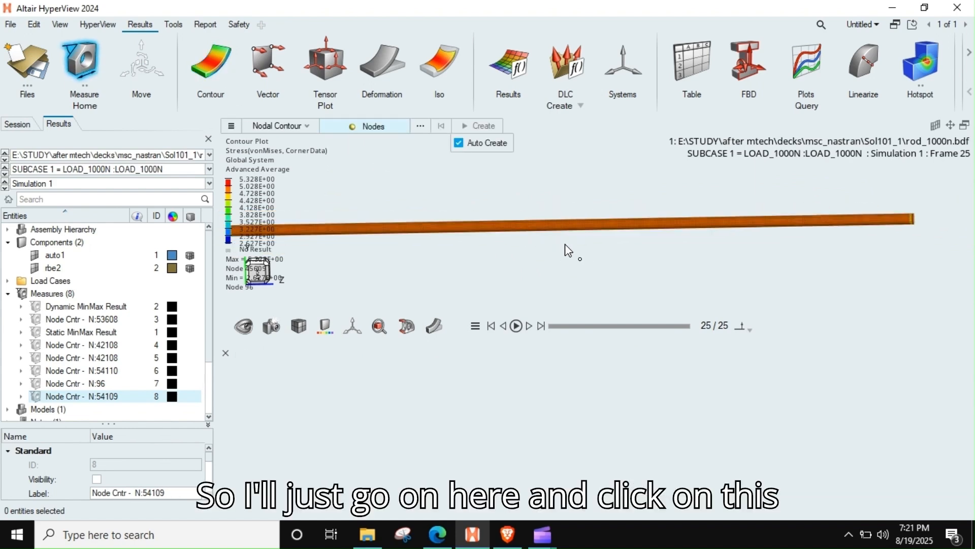
{"action": "scroll", "coordinate": [557, 223], "scroll_direction": "up", "scroll_amount": 4}
{"action": "left_click", "coordinate": [557, 227]}
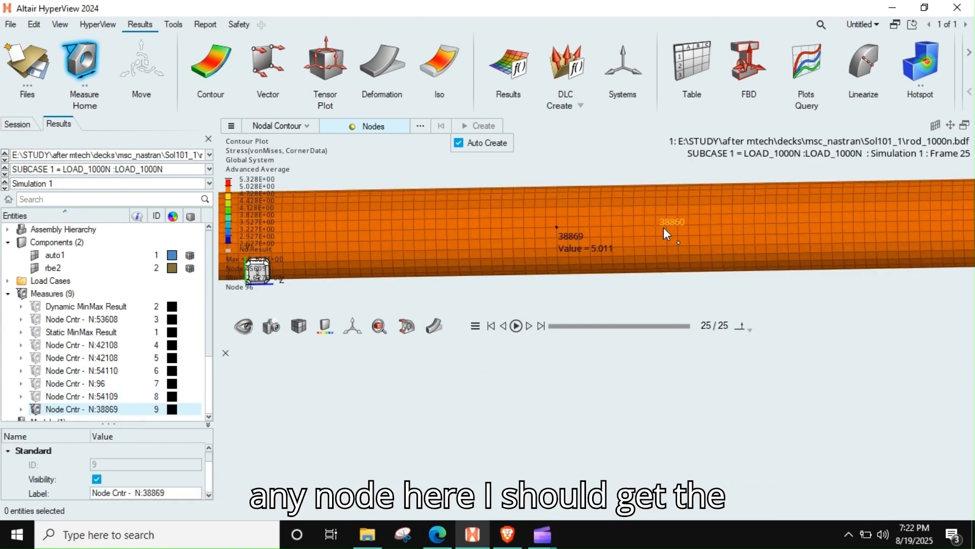
{"action": "left_click", "coordinate": [665, 229]}
{"action": "left_click", "coordinate": [777, 226]}
{"action": "scroll", "coordinate": [791, 229], "scroll_direction": "down", "scroll_amount": 4}
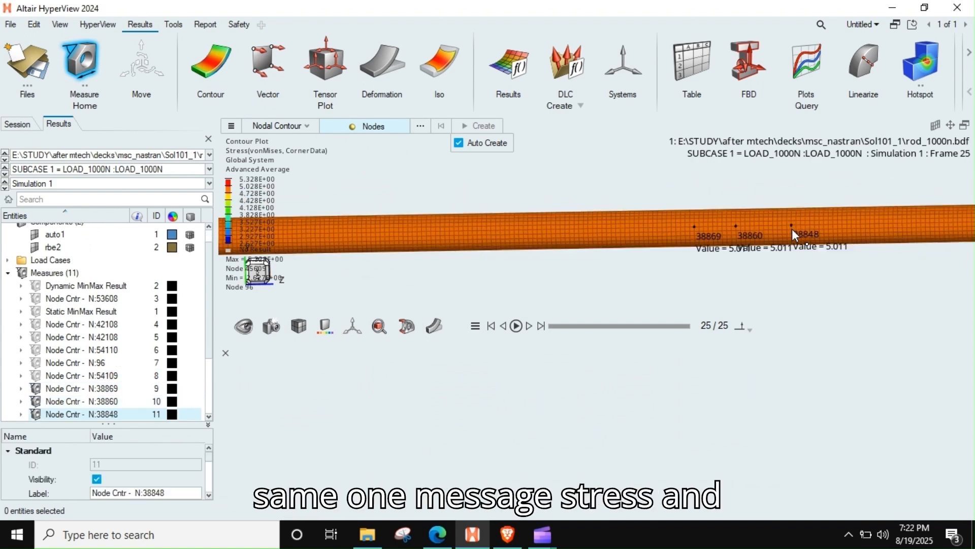
{"action": "scroll", "coordinate": [646, 263], "scroll_direction": "down", "scroll_amount": 3}
{"action": "scroll", "coordinate": [687, 244], "scroll_direction": "up", "scroll_amount": 5}
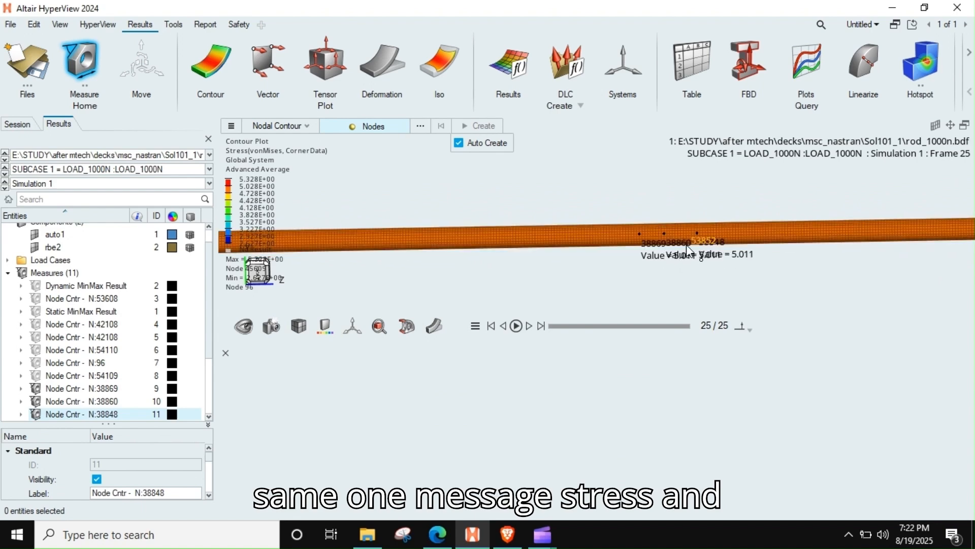
{"action": "scroll", "coordinate": [787, 242], "scroll_direction": "up", "scroll_amount": 2}
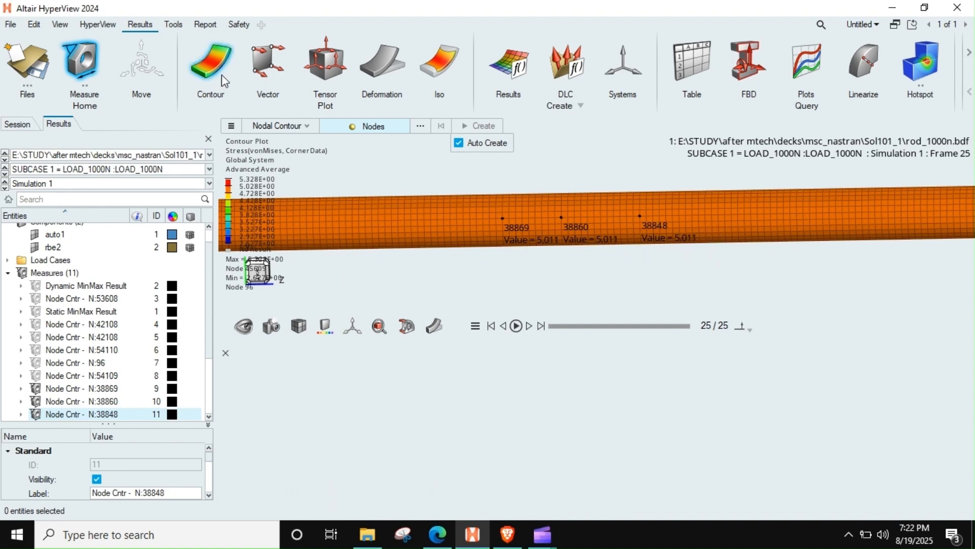
Step: Change the stress contour component to ZZ and plot it on the cylinder
{"action": "left_click", "coordinate": [211, 64]}
{"action": "left_click", "coordinate": [287, 390]}
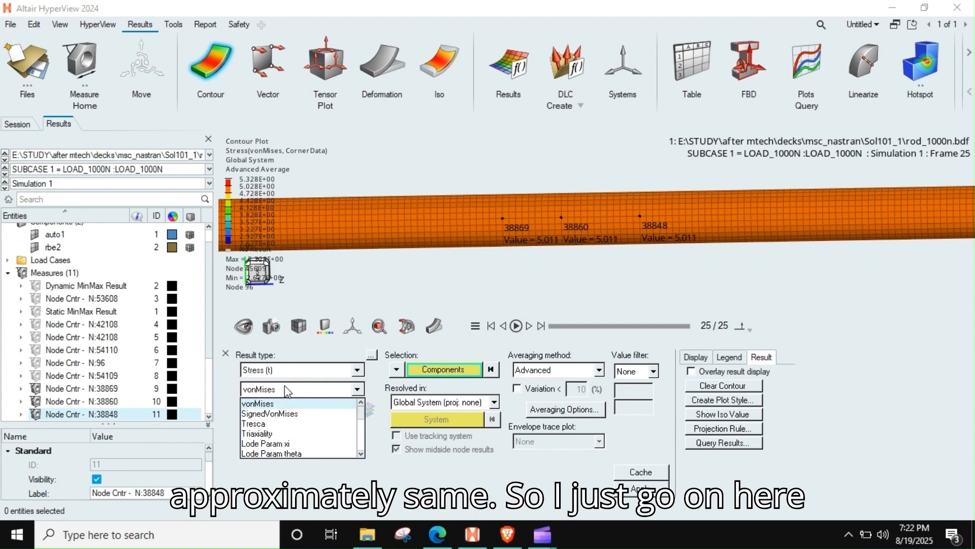
{"action": "scroll", "coordinate": [272, 436], "scroll_direction": "down", "scroll_amount": 3}
{"action": "scroll", "coordinate": [263, 424], "scroll_direction": "up", "scroll_amount": 2}
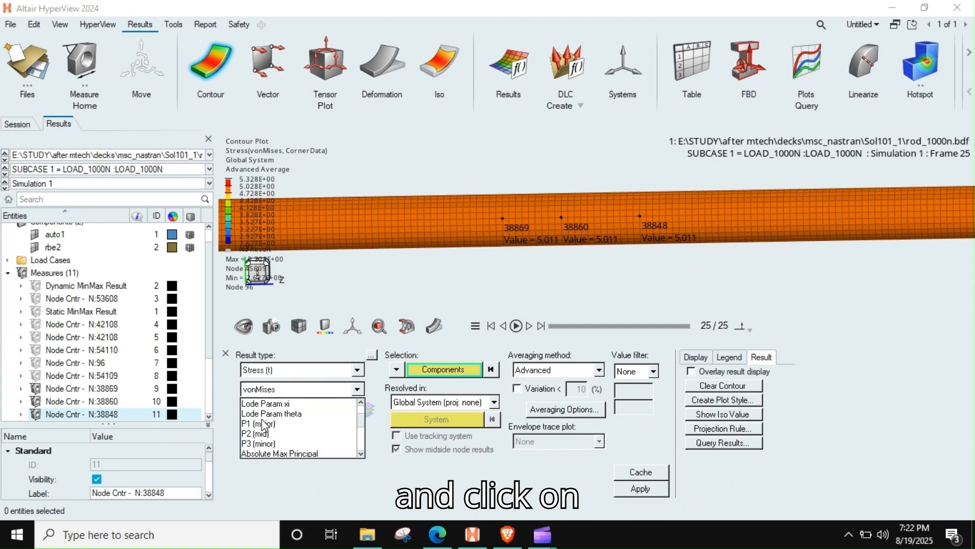
{"action": "scroll", "coordinate": [275, 430], "scroll_direction": "down", "scroll_amount": 5}
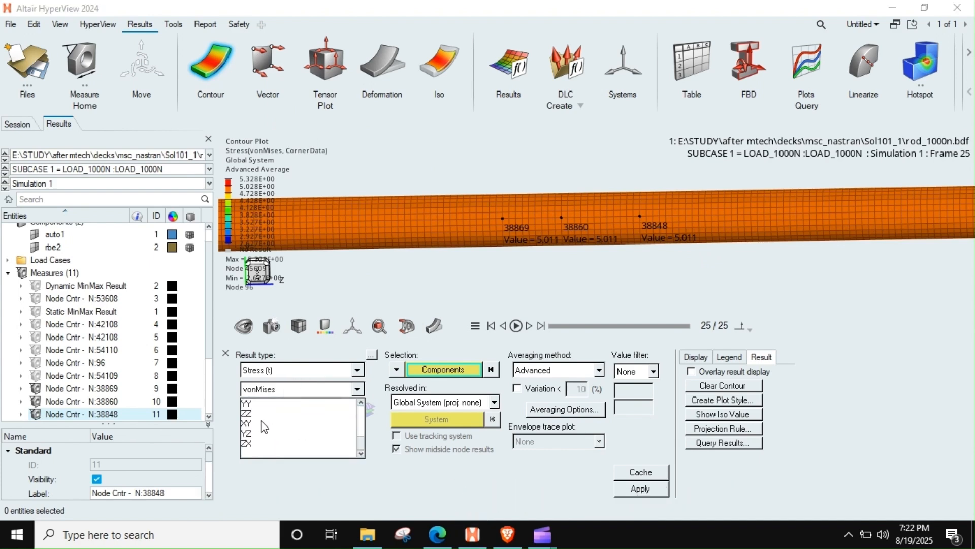
{"action": "left_click", "coordinate": [249, 413]}
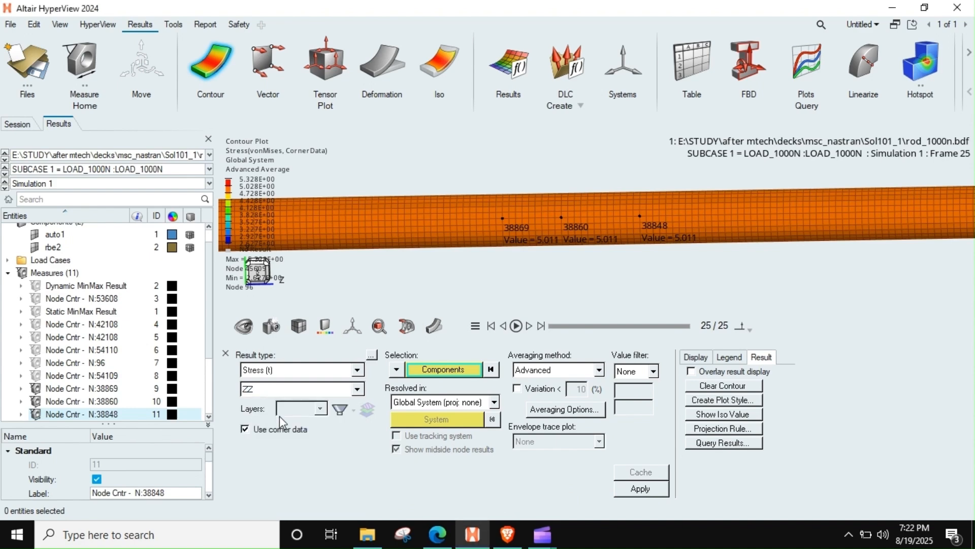
{"action": "left_click", "coordinate": [629, 490]}
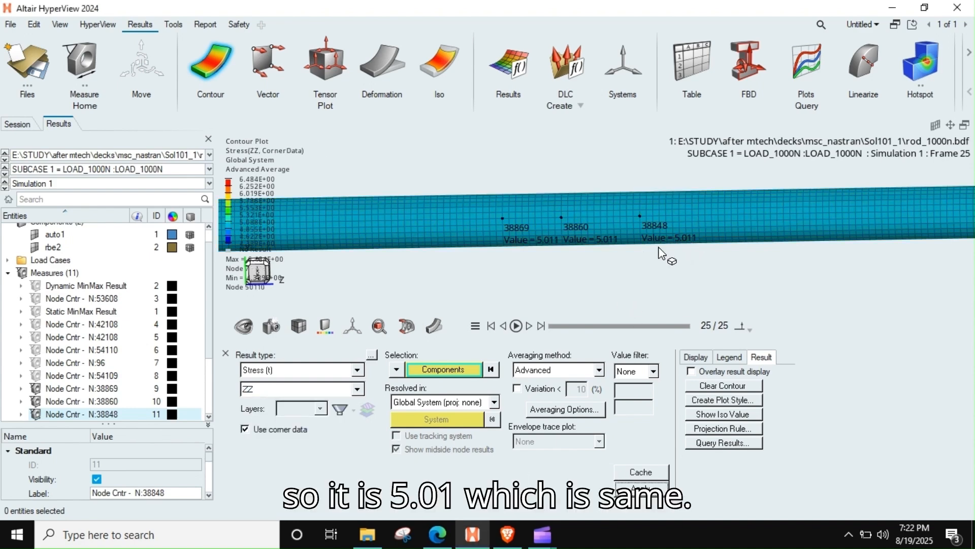
Step: Examine the ZZ stress contour along the whole cylinder and compare it at the three measured nodes
{"action": "scroll", "coordinate": [704, 251], "scroll_direction": "down", "scroll_amount": 6}
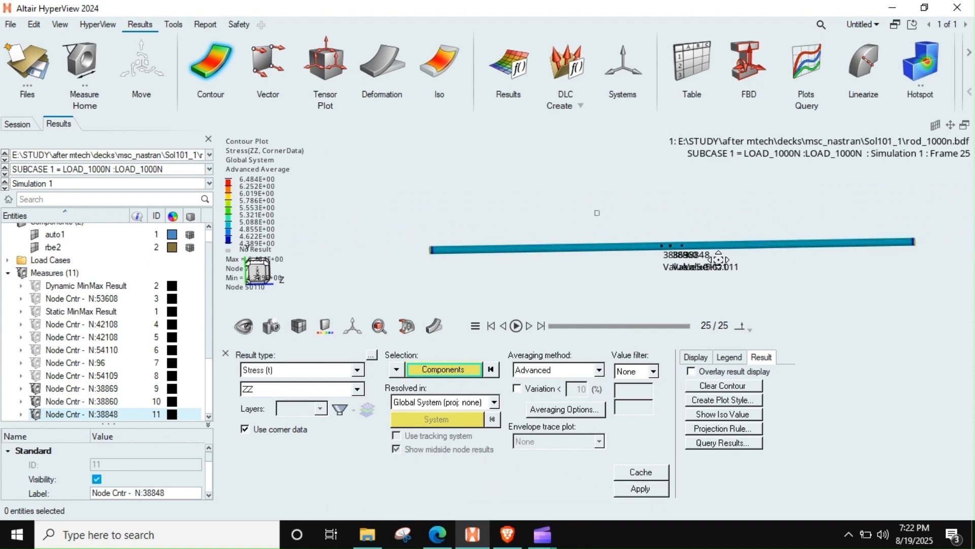
{"action": "scroll", "coordinate": [715, 255], "scroll_direction": "up", "scroll_amount": 4}
{"action": "scroll", "coordinate": [530, 251], "scroll_direction": "up", "scroll_amount": 2}
{"action": "scroll", "coordinate": [559, 254], "scroll_direction": "down", "scroll_amount": 3}
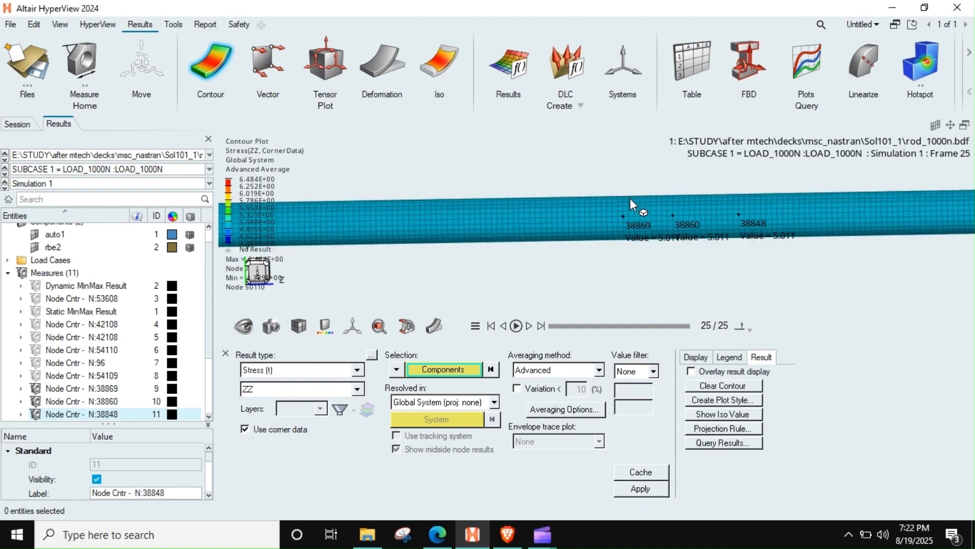
{"action": "scroll", "coordinate": [554, 247], "scroll_direction": "up", "scroll_amount": 5}
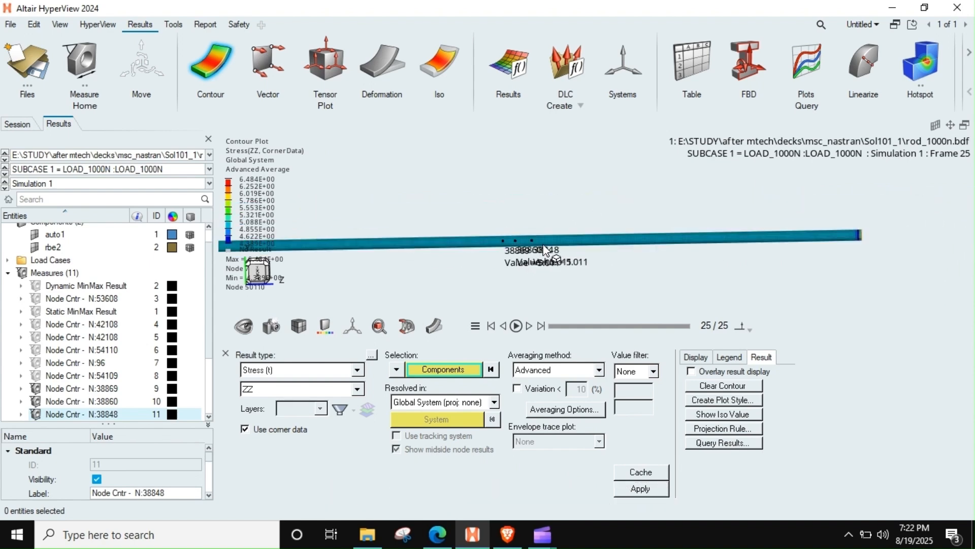
{"action": "scroll", "coordinate": [544, 243], "scroll_direction": "down", "scroll_amount": 3}
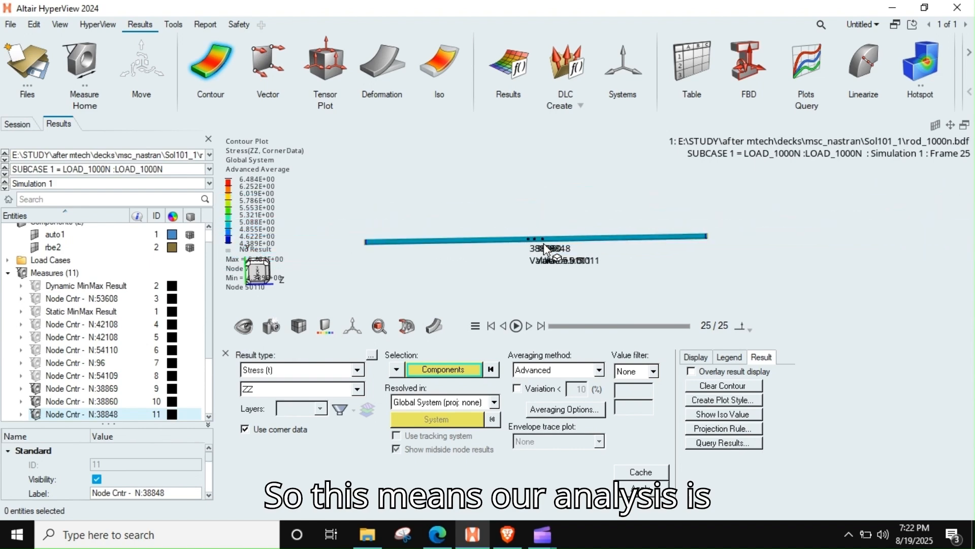
{"action": "scroll", "coordinate": [617, 230], "scroll_direction": "up", "scroll_amount": 2}
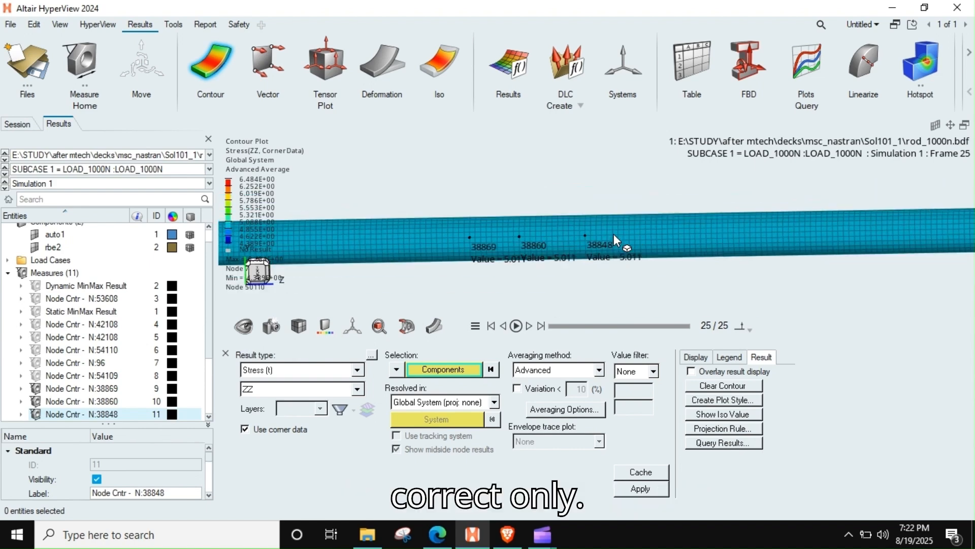
{"action": "scroll", "coordinate": [614, 233], "scroll_direction": "down", "scroll_amount": 3}
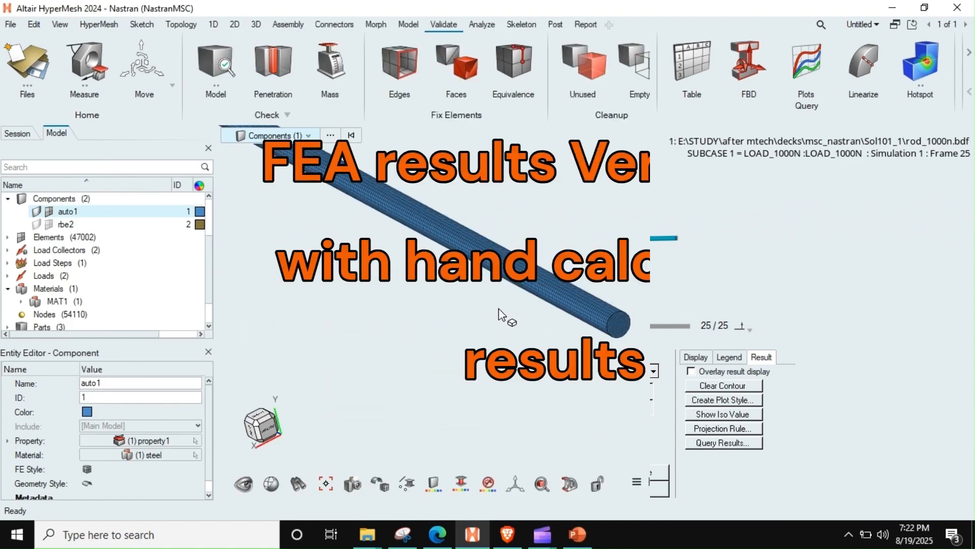
Step: In HyperMesh, extract the free faces of the elements near the cylinder's end and hide the auto1 component's mesh
{"action": "scroll", "coordinate": [529, 315], "scroll_direction": "up", "scroll_amount": 3}
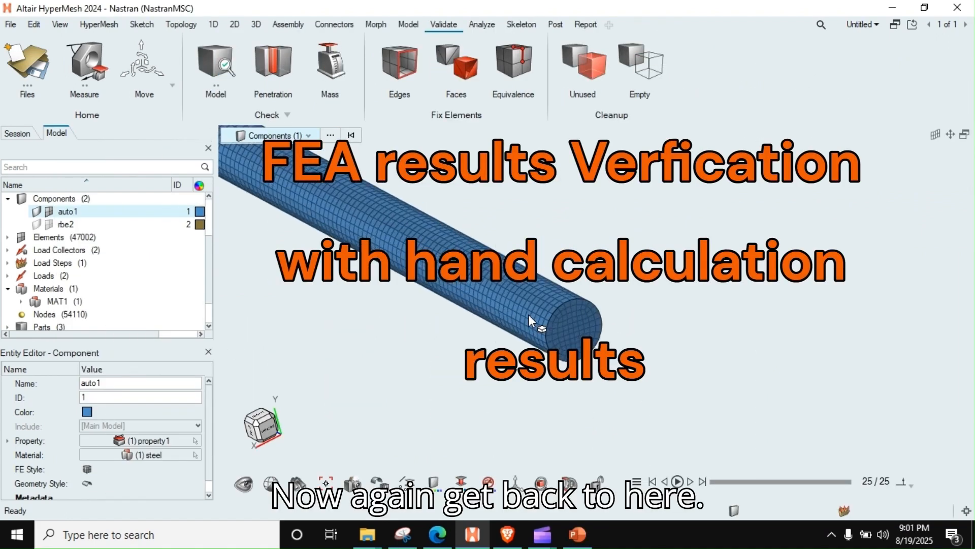
{"action": "scroll", "coordinate": [528, 315], "scroll_direction": "down", "scroll_amount": 2}
{"action": "scroll", "coordinate": [528, 315], "scroll_direction": "up", "scroll_amount": 4}
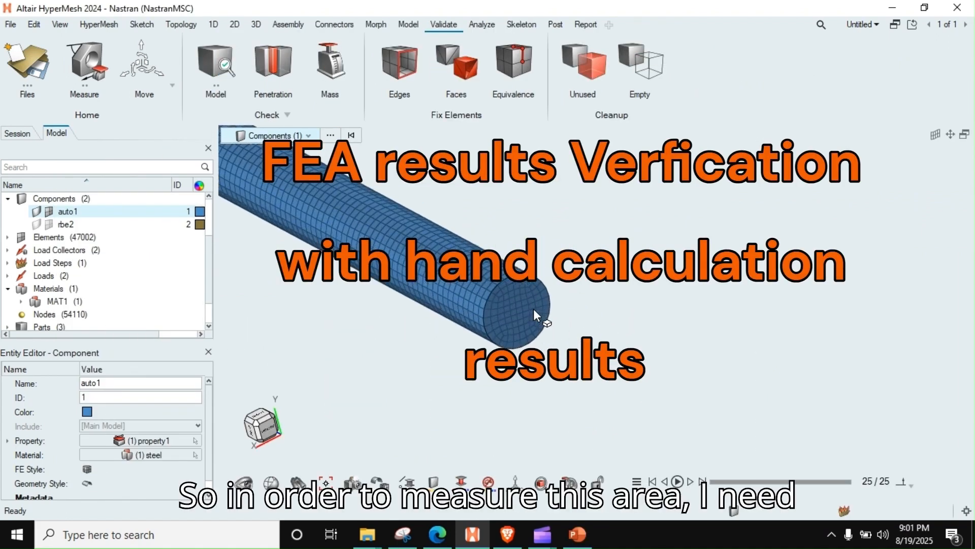
{"action": "scroll", "coordinate": [531, 300], "scroll_direction": "down", "scroll_amount": 2}
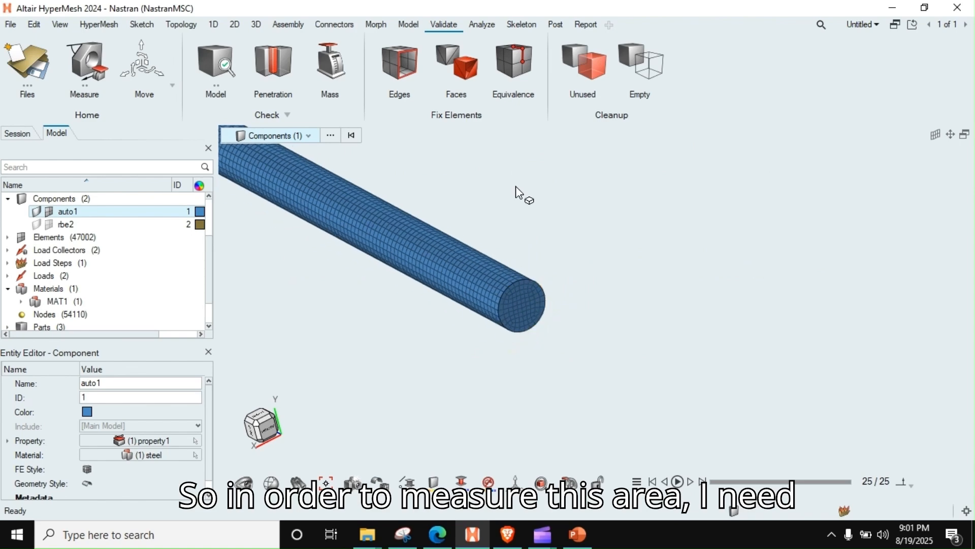
{"action": "left_click", "coordinate": [457, 66]}
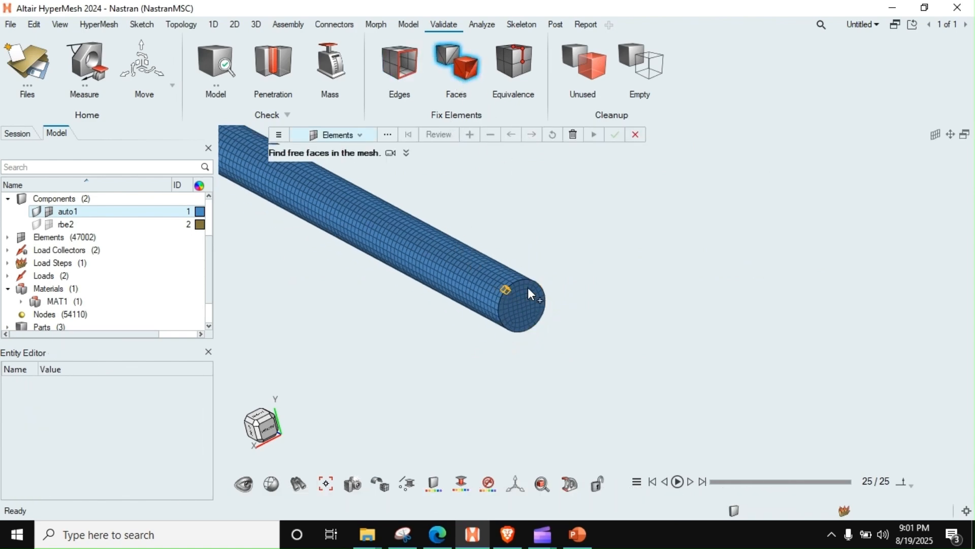
{"action": "scroll", "coordinate": [528, 288], "scroll_direction": "up", "scroll_amount": 2}
{"action": "left_click_drag", "start_coordinate": [657, 214], "coordinate": [336, 421]}
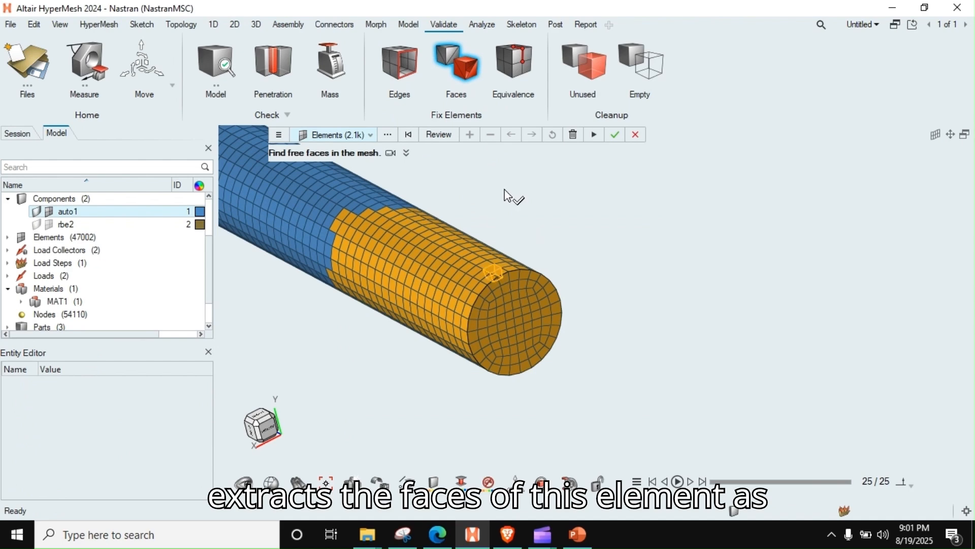
{"action": "left_click", "coordinate": [615, 134]}
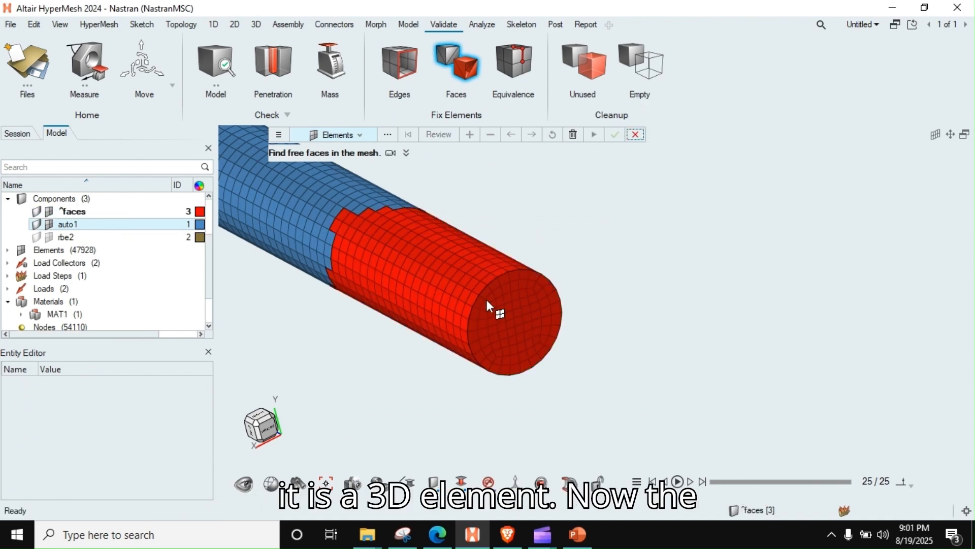
{"action": "key", "text": "Escape"}
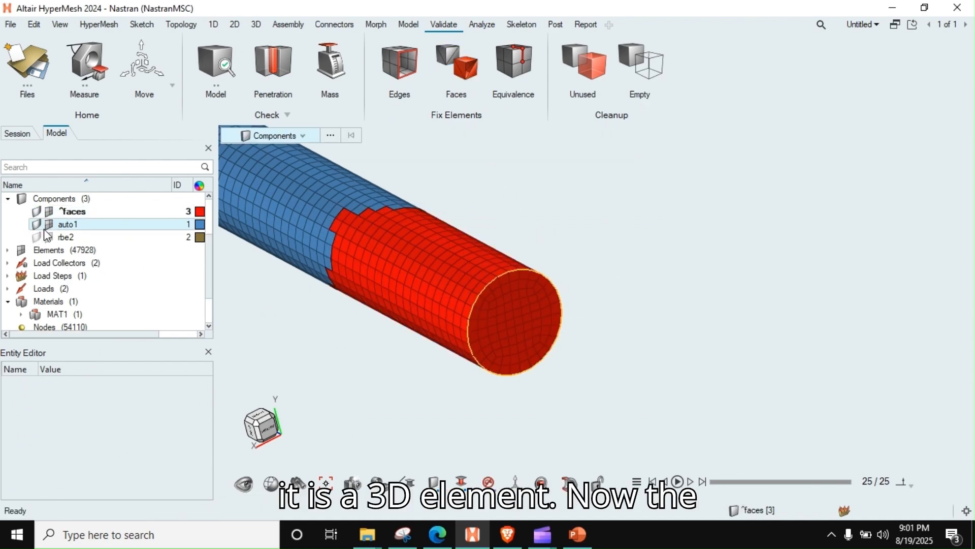
{"action": "left_click", "coordinate": [49, 224]}
{"action": "scroll", "coordinate": [447, 284], "scroll_direction": "up", "scroll_amount": 3}
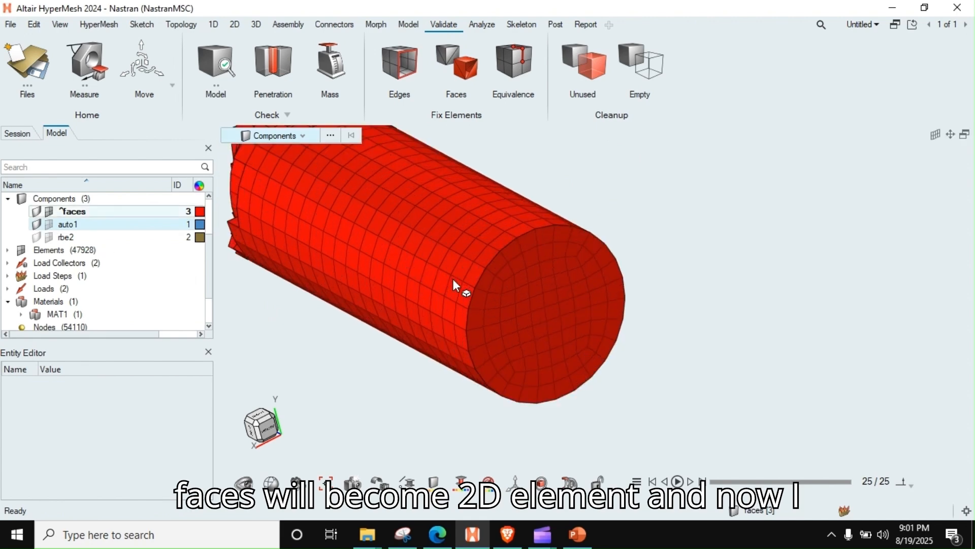
Step: Calculate the area of the shell elements on the circular end face of the extracted faces
{"action": "left_click", "coordinate": [97, 76]}
{"action": "left_click", "coordinate": [349, 175]}
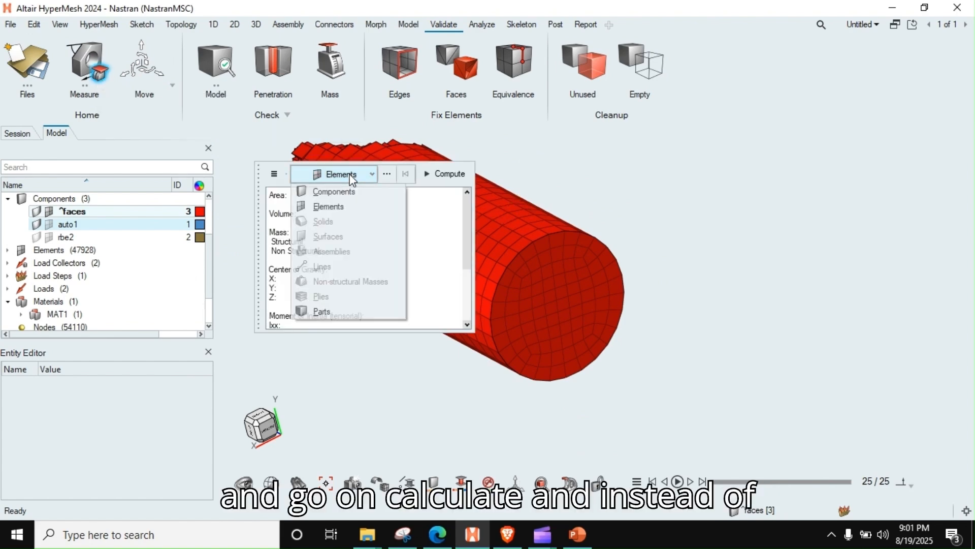
{"action": "left_click", "coordinate": [332, 203]}
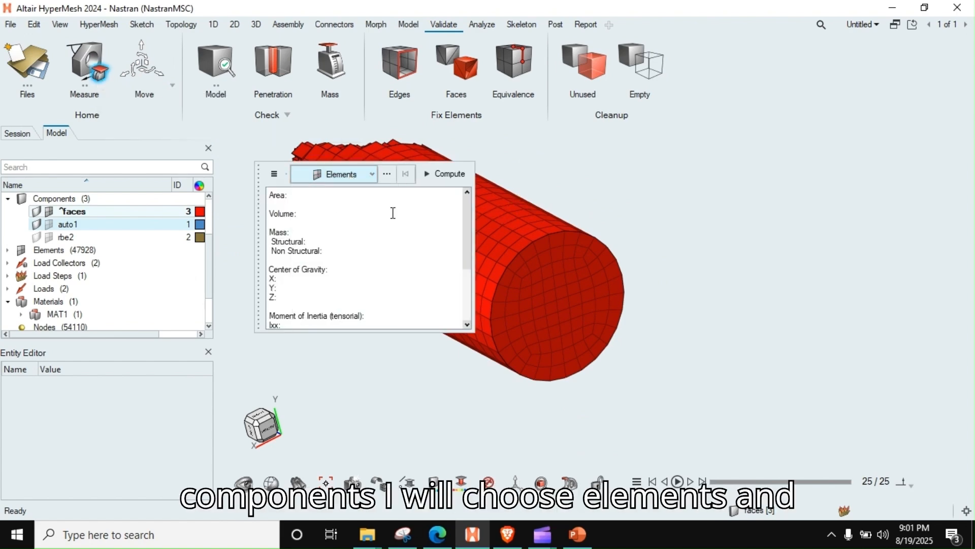
{"action": "right_click_drag", "start_coordinate": [599, 312], "coordinate": [697, 305], "text": "ctrl"}
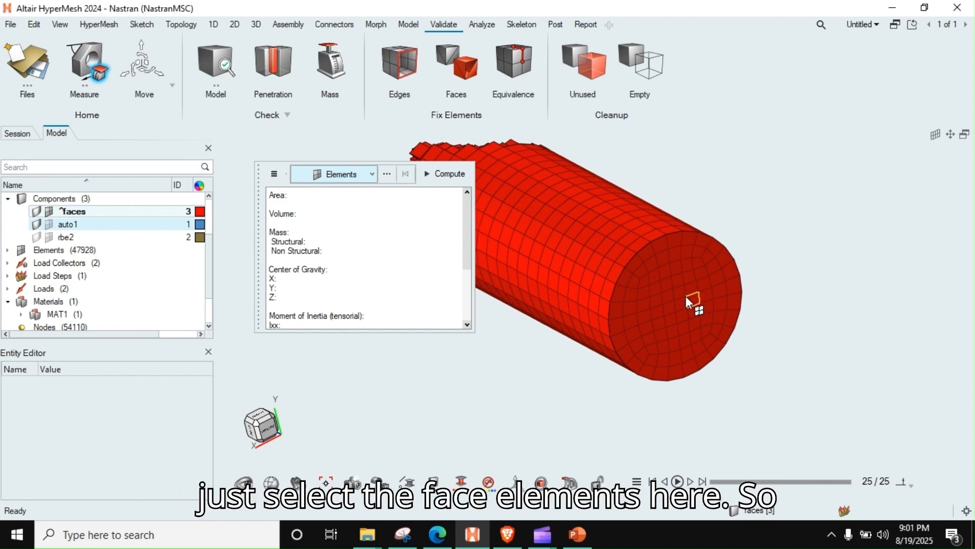
{"action": "left_click", "coordinate": [686, 296]}
{"action": "left_click_drag", "start_coordinate": [666, 279], "coordinate": [727, 279], "text": "ctrl"}
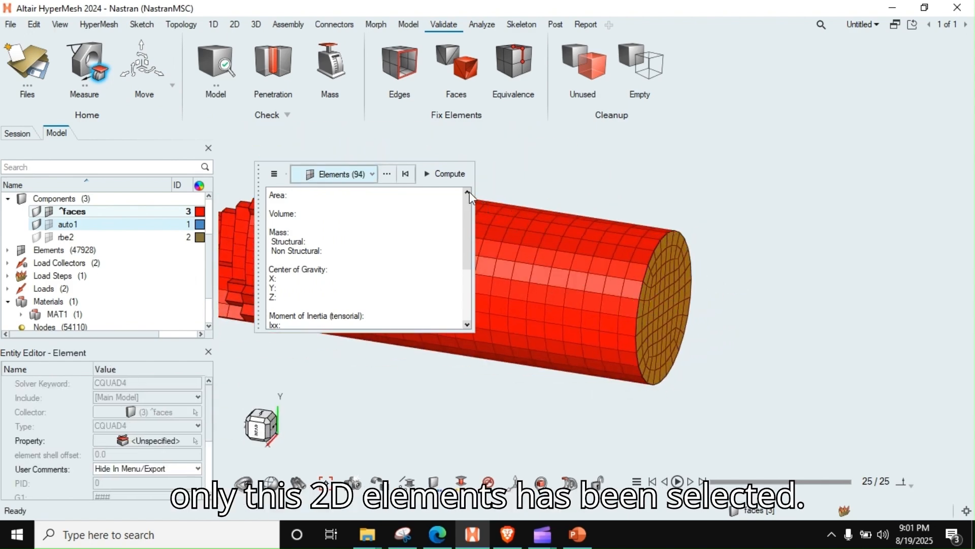
{"action": "left_click", "coordinate": [446, 174]}
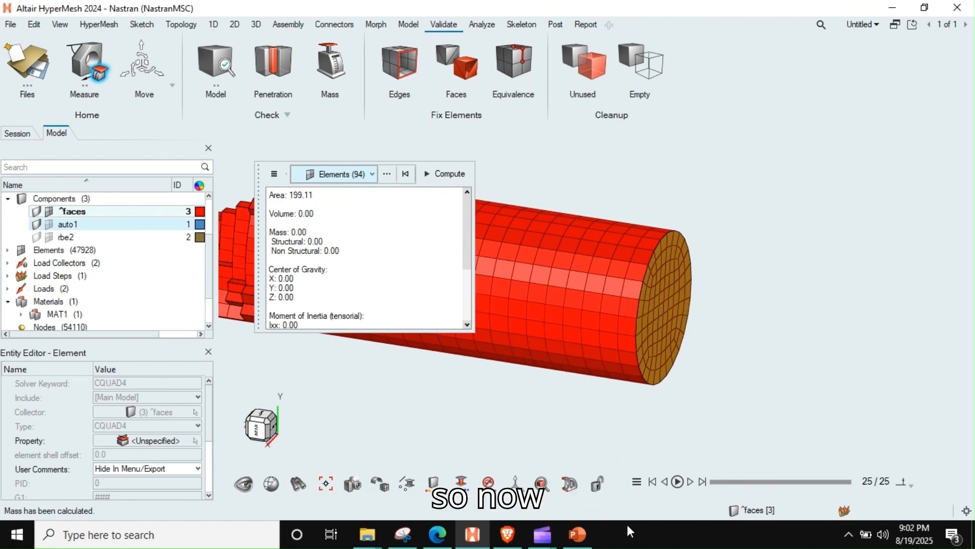
Step: Switch to PowerPoint to present the force/area stress hand calculation on slide 27, and return to HyperMesh
{"action": "left_click", "coordinate": [576, 543]}
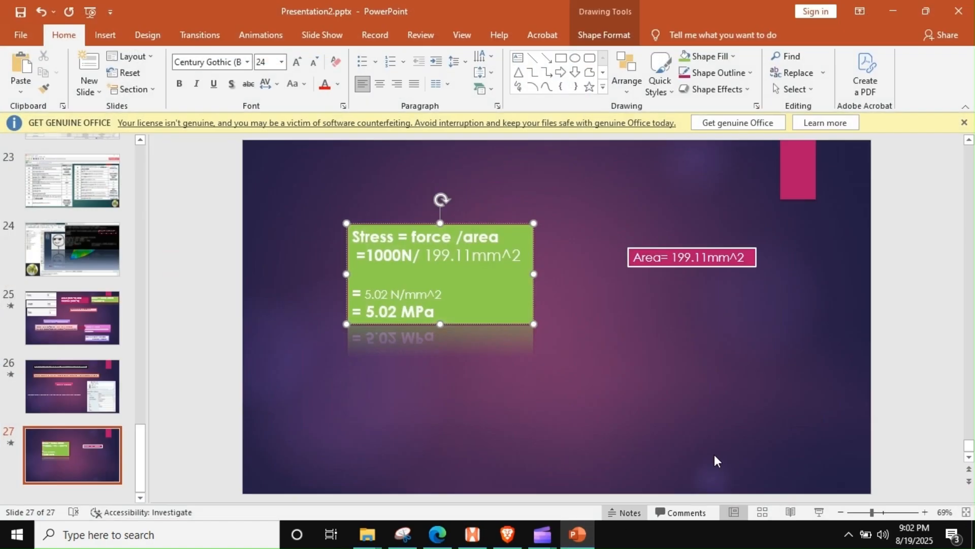
{"action": "left_click", "coordinate": [815, 513]}
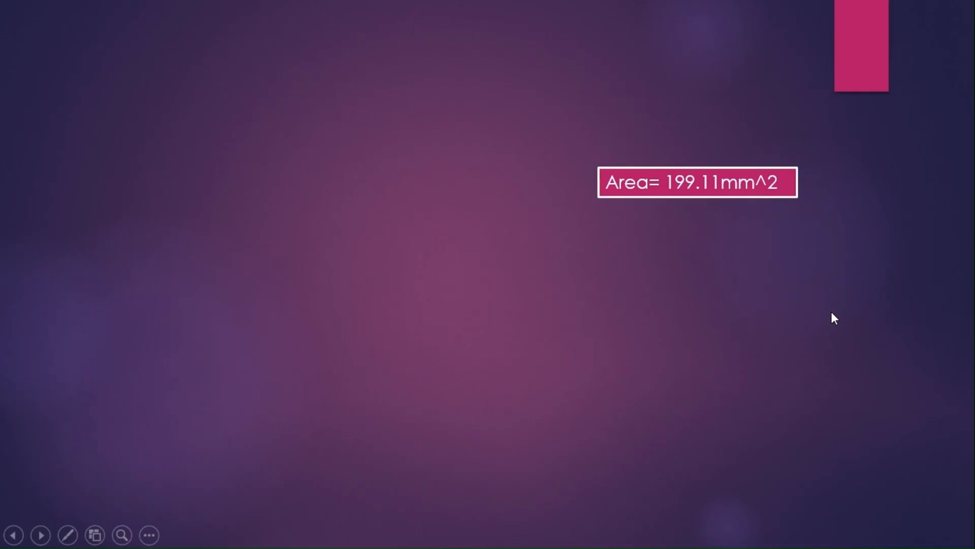
{"action": "left_click", "coordinate": [725, 192]}
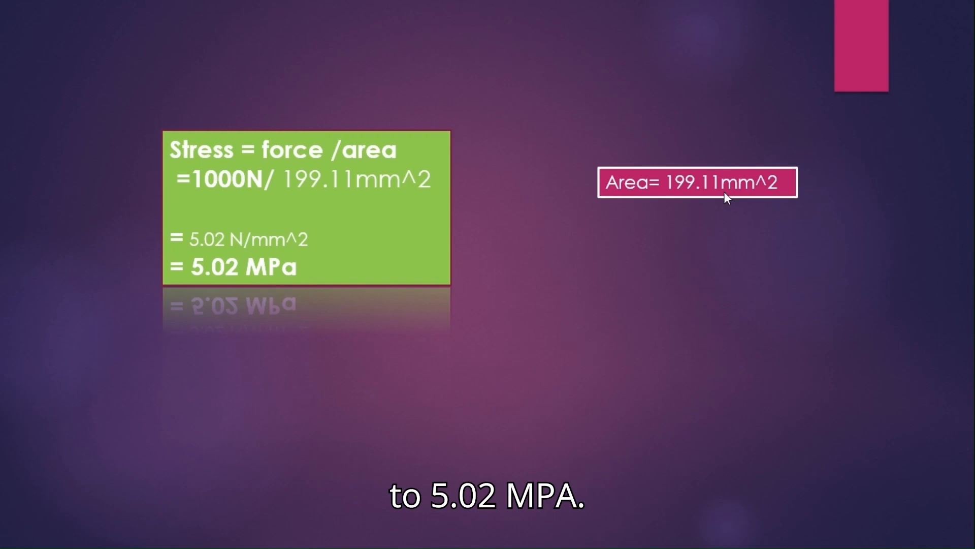
{"action": "key", "text": "Escape"}
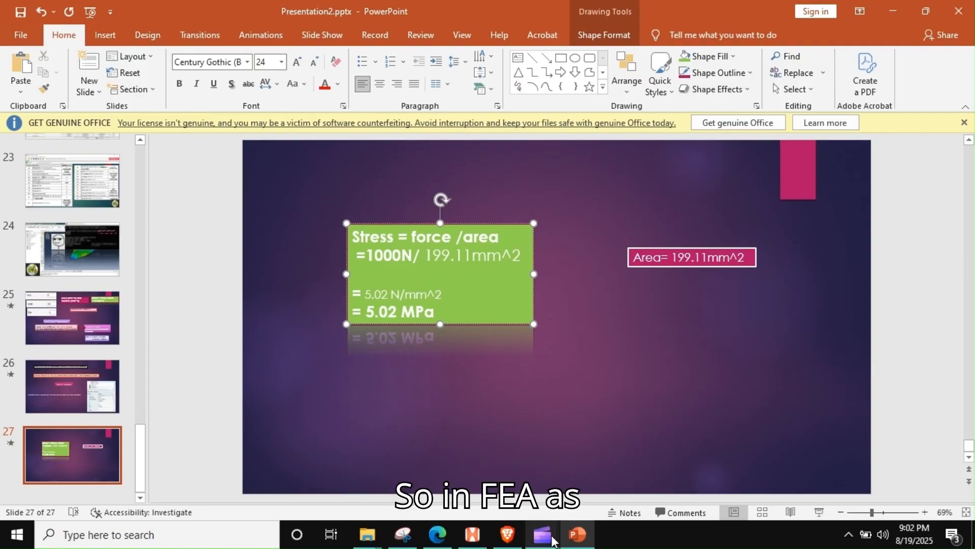
{"action": "left_click", "coordinate": [473, 534]}
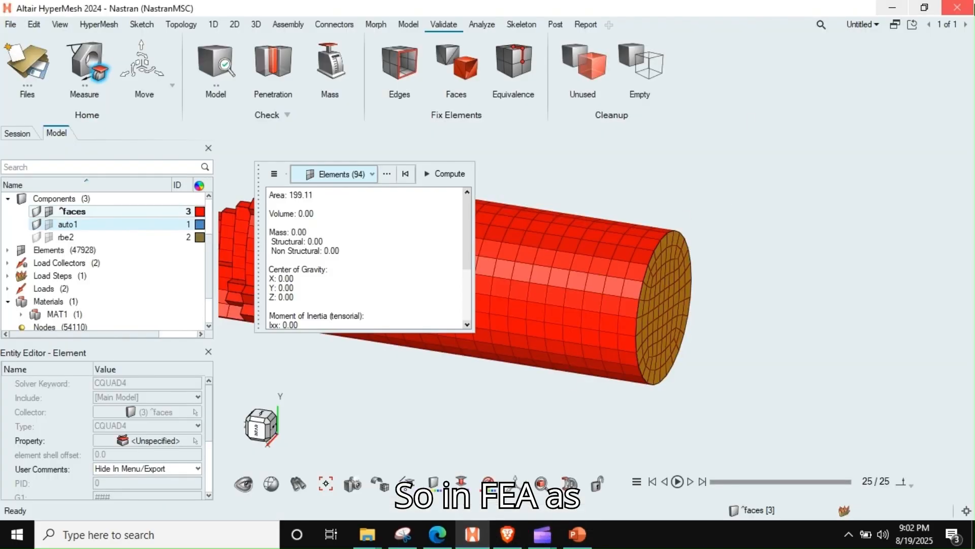
Step: View the end-face mesh beside the ZZ stress contour, and return to the mesh model as the only window
{"action": "left_click", "coordinate": [895, 24]}
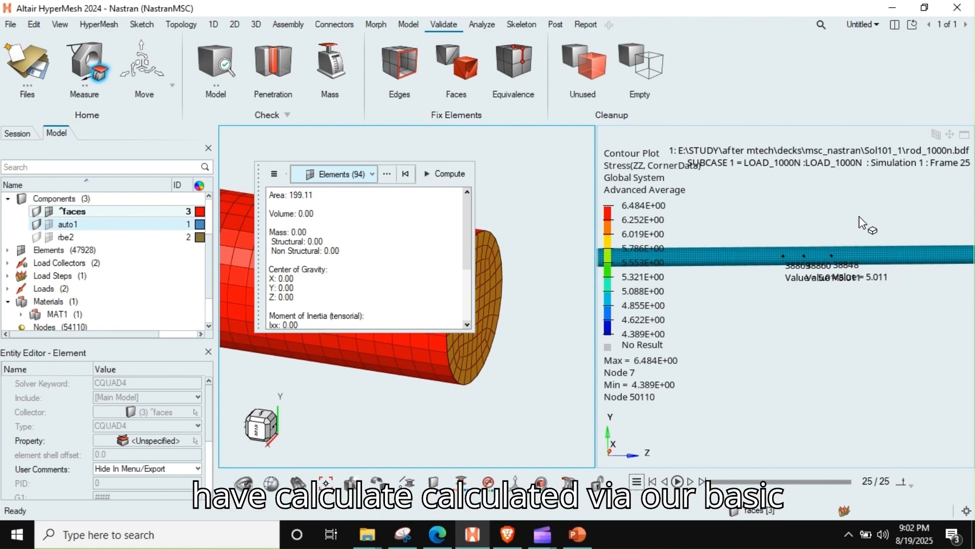
{"action": "left_click", "coordinate": [824, 328]}
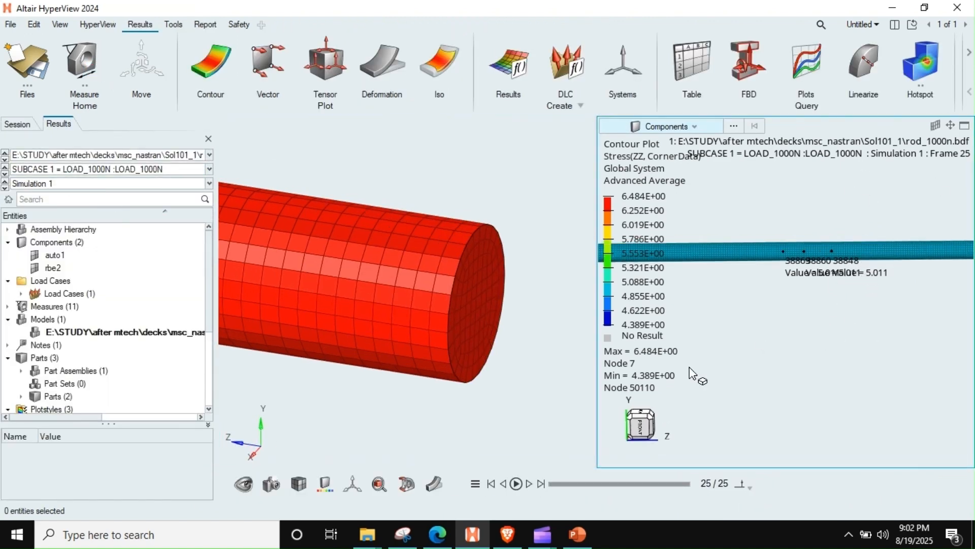
{"action": "left_click", "coordinate": [585, 152]}
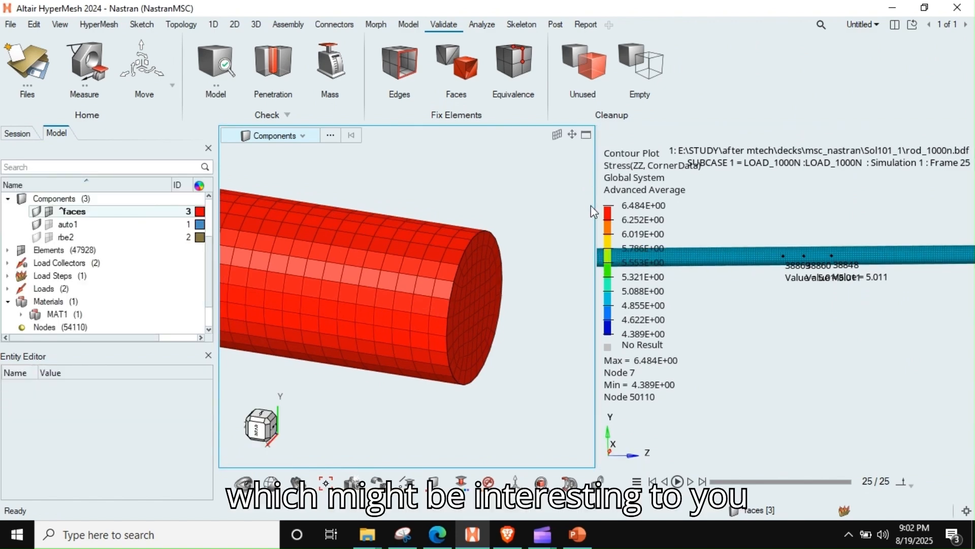
{"action": "left_click", "coordinate": [587, 135]}
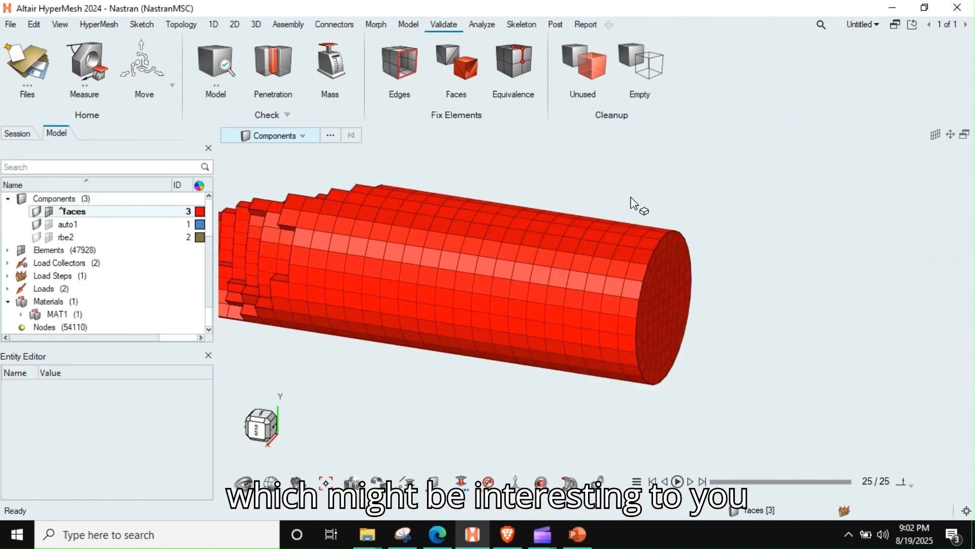
Step: Hide the ^faces component's mesh and show the meshes of auto1 and rbe2 for the whole cylinder
{"action": "left_click", "coordinate": [49, 211]}
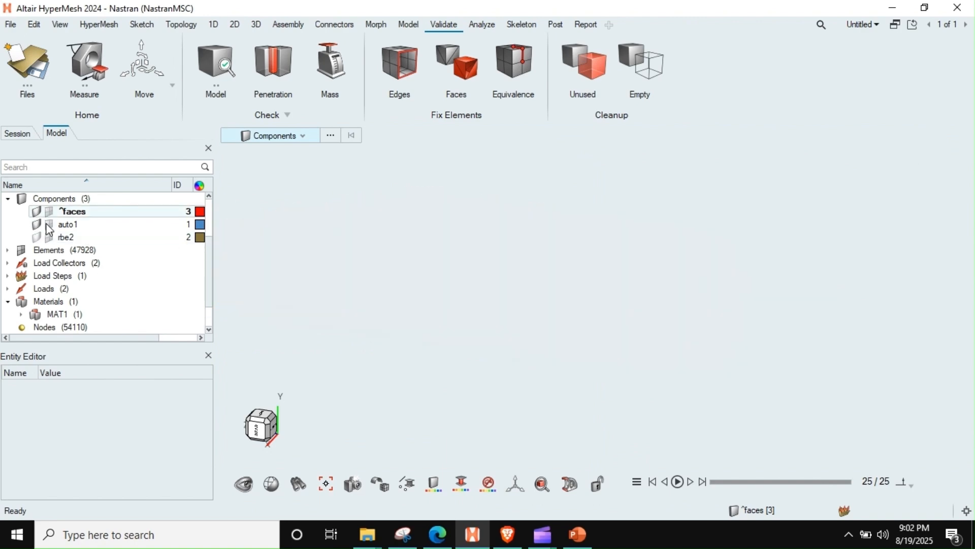
{"action": "left_click", "coordinate": [49, 224]}
{"action": "left_click", "coordinate": [49, 237]}
{"action": "scroll", "coordinate": [639, 314], "scroll_direction": "down", "scroll_amount": 10}
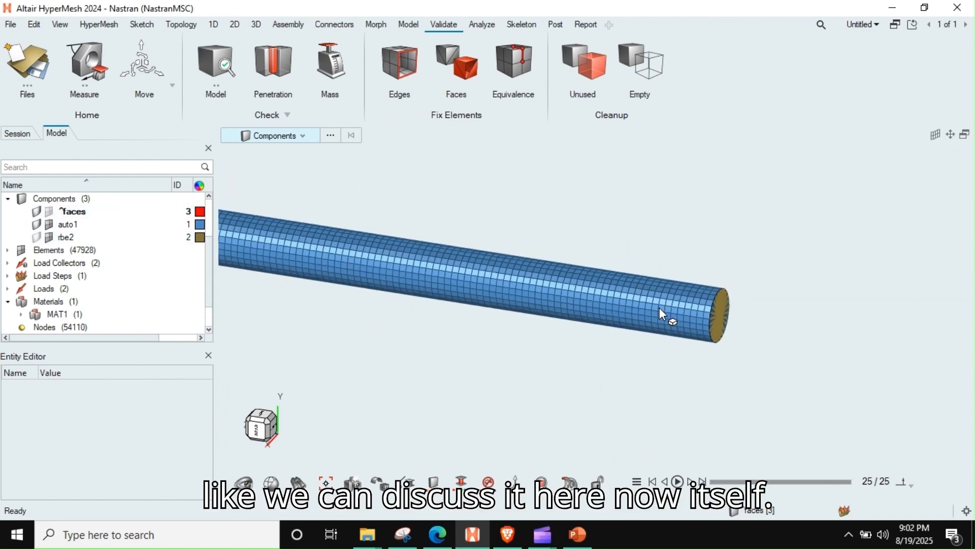
{"action": "scroll", "coordinate": [426, 275], "scroll_direction": "down", "scroll_amount": 4}
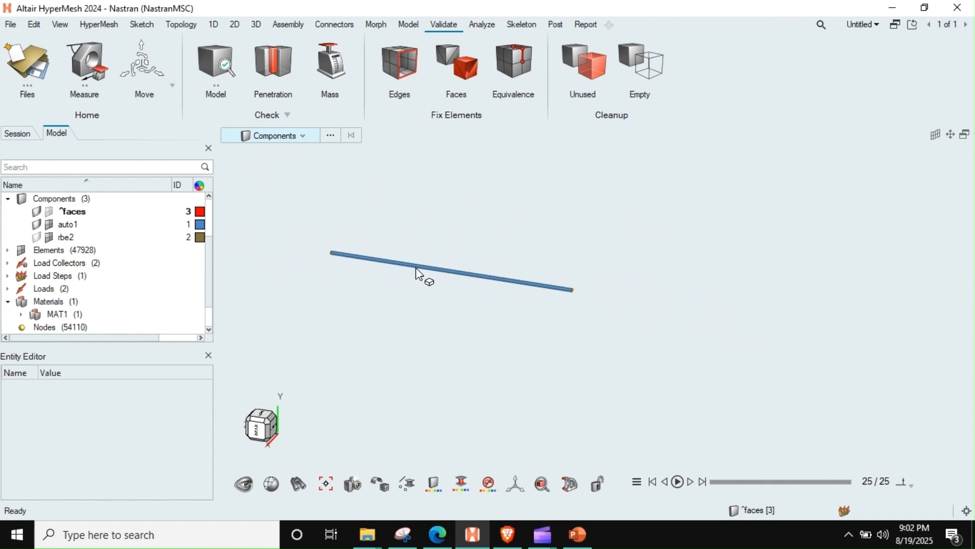
Step: Display the constraint and force of the Load_1000N load step on the cylinder
{"action": "scroll", "coordinate": [419, 299], "scroll_direction": "up", "scroll_amount": 5}
{"action": "middle_click_drag", "start_coordinate": [435, 299], "coordinate": [425, 320]}
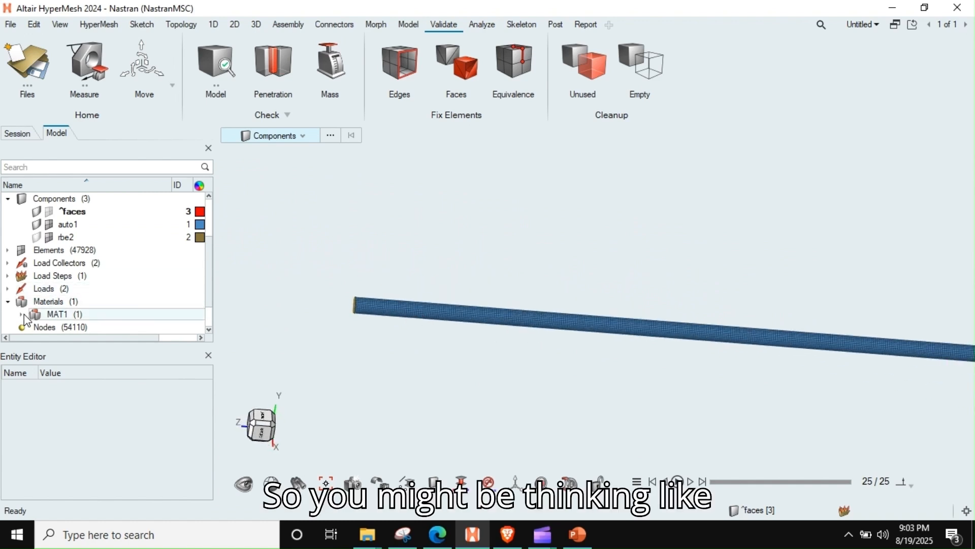
{"action": "left_click", "coordinate": [8, 275]}
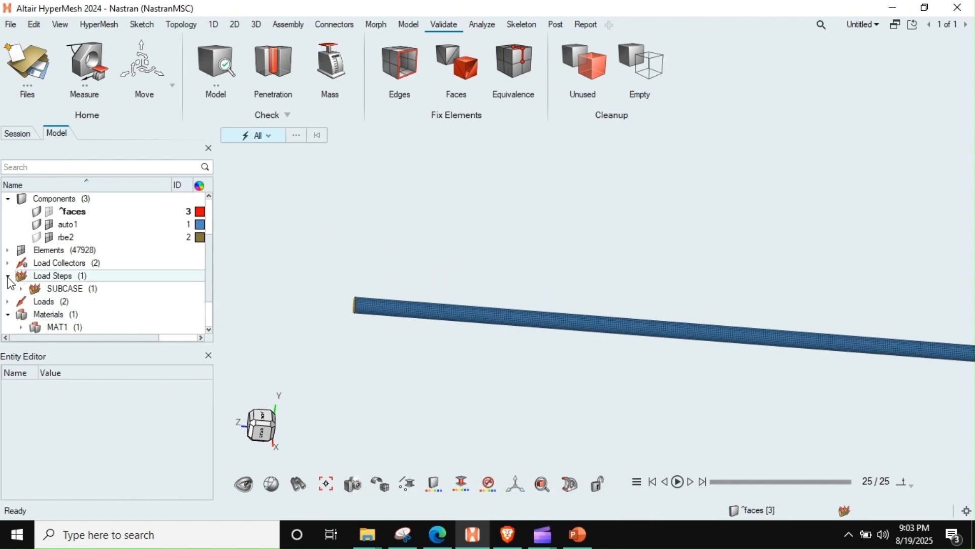
{"action": "left_click", "coordinate": [21, 288]}
{"action": "left_click", "coordinate": [48, 305]}
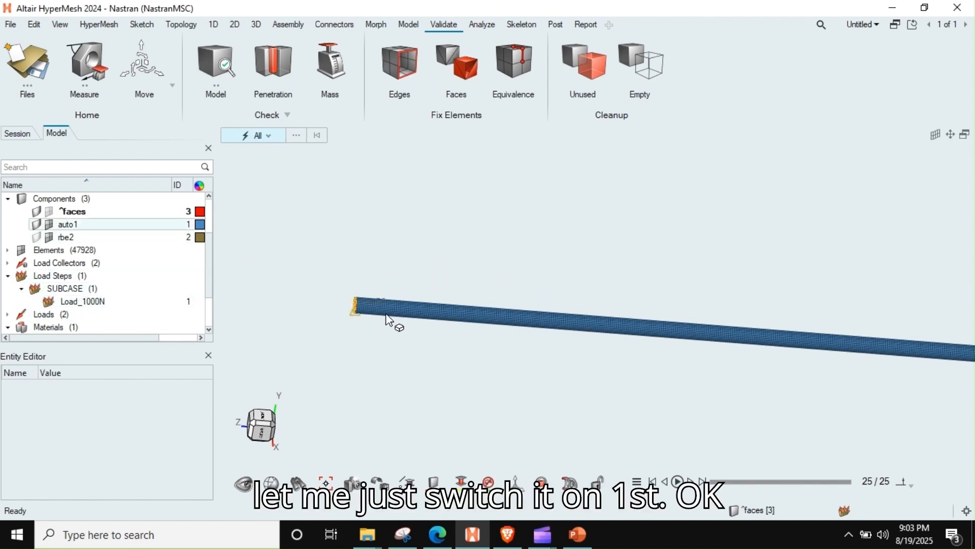
Step: Examine the constraint and the rbe2 spider on the face nodes at the cylinder's fixed end
{"action": "right_click_drag", "start_coordinate": [386, 316], "coordinate": [383, 272]}
{"action": "scroll", "coordinate": [387, 271], "scroll_direction": "down", "scroll_amount": 4}
{"action": "middle_click_drag", "start_coordinate": [423, 270], "coordinate": [445, 305]}
{"action": "scroll", "coordinate": [435, 278], "scroll_direction": "up", "scroll_amount": 2}
{"action": "scroll", "coordinate": [351, 289], "scroll_direction": "up", "scroll_amount": 4}
{"action": "scroll", "coordinate": [356, 292], "scroll_direction": "up", "scroll_amount": 2}
{"action": "scroll", "coordinate": [319, 292], "scroll_direction": "up", "scroll_amount": 4}
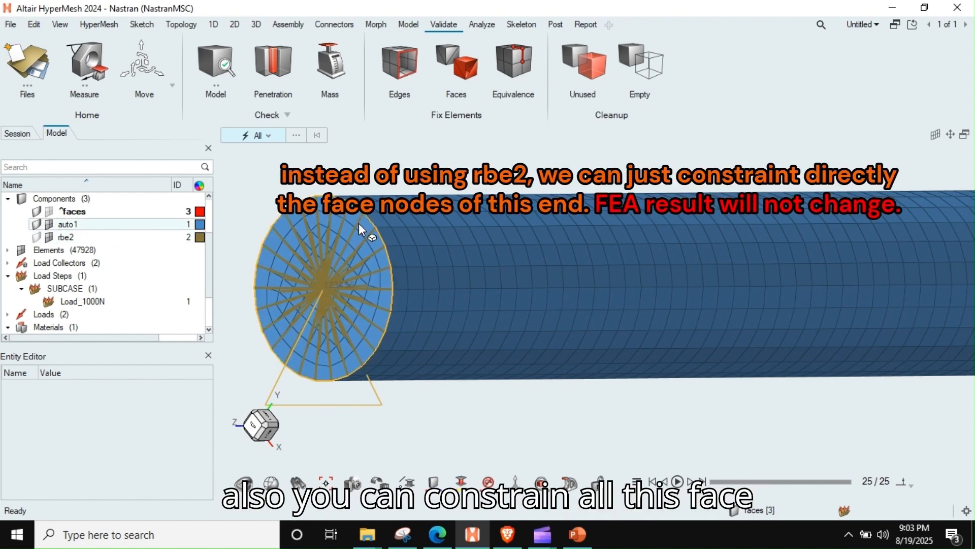
{"action": "scroll", "coordinate": [334, 285], "scroll_direction": "down", "scroll_amount": 5}
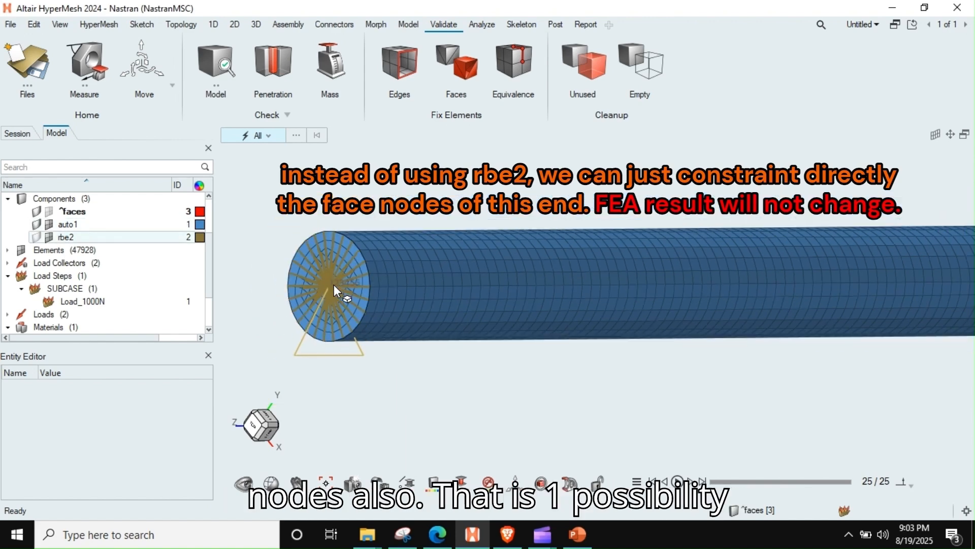
{"action": "left_click_drag", "start_coordinate": [348, 298], "coordinate": [333, 303], "text": "ctrl"}
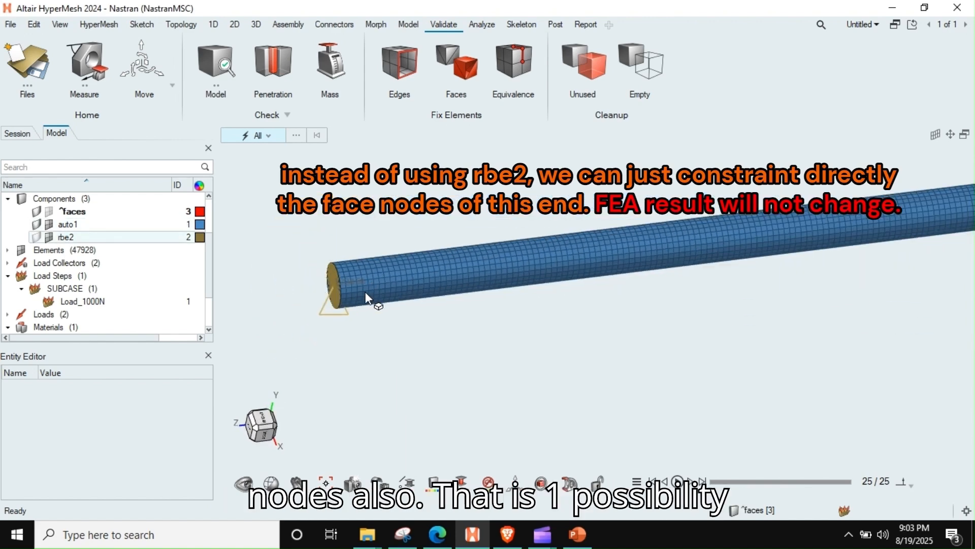
{"action": "scroll", "coordinate": [366, 294], "scroll_direction": "up", "scroll_amount": 6}
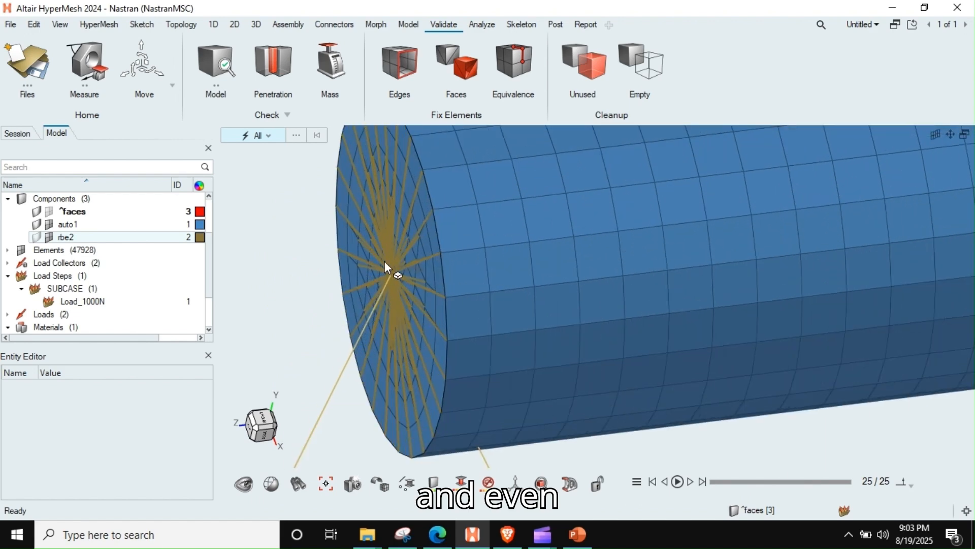
{"action": "scroll", "coordinate": [387, 276], "scroll_direction": "down", "scroll_amount": 3}
{"action": "left_click_drag", "start_coordinate": [387, 275], "coordinate": [406, 291], "text": "ctrl"}
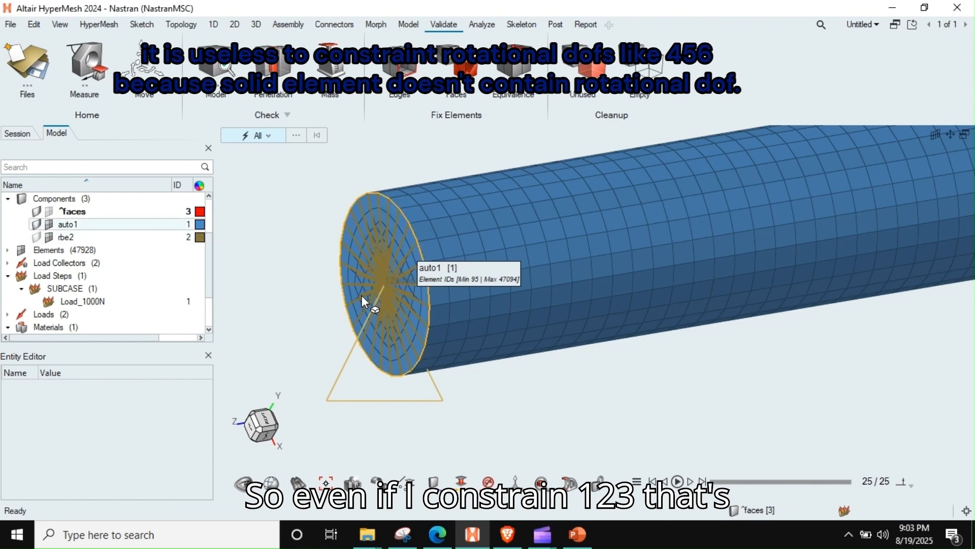
Step: Hide the rbe2 component's elements and inspect the bare end-face nodes and the force at the cylinder's loaded end
{"action": "scroll", "coordinate": [416, 280], "scroll_direction": "down", "scroll_amount": 10}
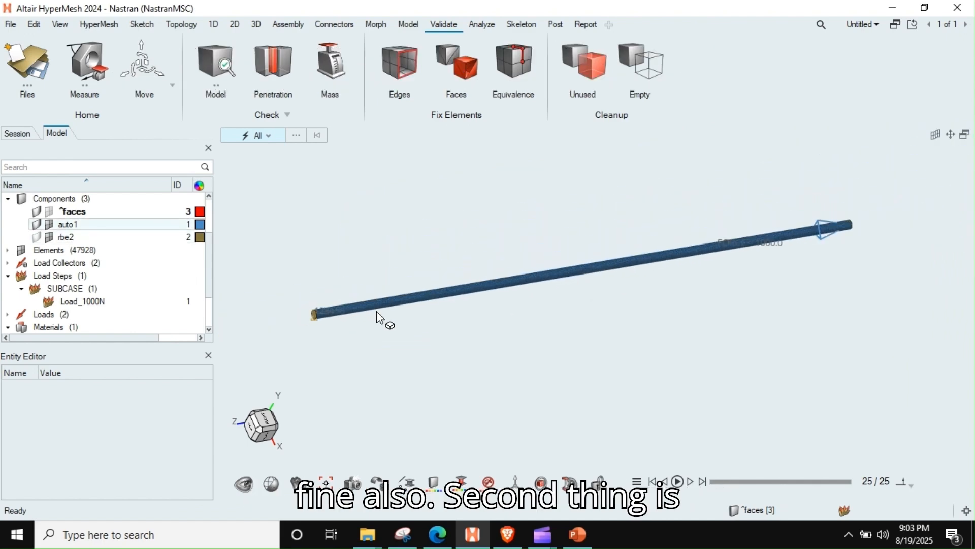
{"action": "scroll", "coordinate": [623, 296], "scroll_direction": "down", "scroll_amount": 5}
{"action": "middle_click_drag", "start_coordinate": [657, 279], "coordinate": [584, 292]}
{"action": "scroll", "coordinate": [704, 258], "scroll_direction": "up", "scroll_amount": 10}
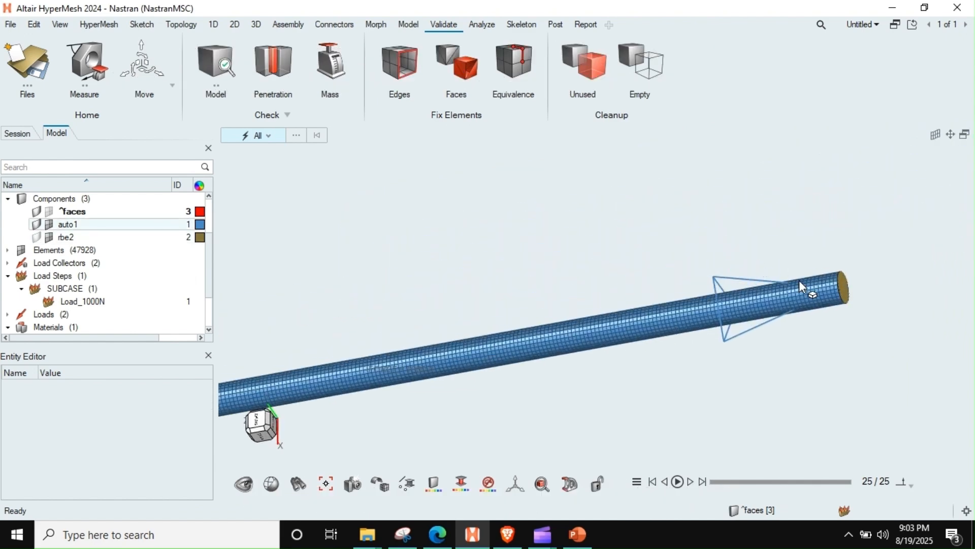
{"action": "scroll", "coordinate": [802, 287], "scroll_direction": "up", "scroll_amount": 8}
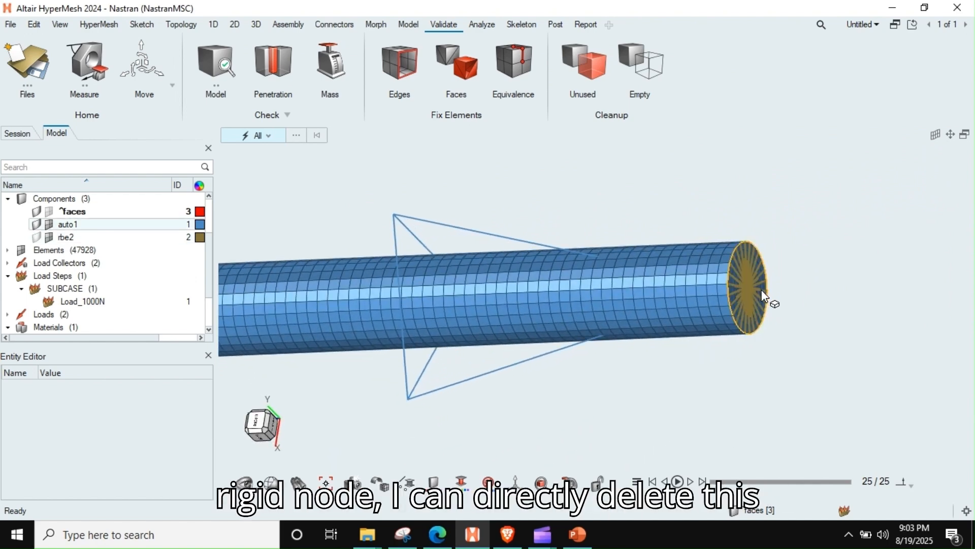
{"action": "left_click", "coordinate": [50, 238]}
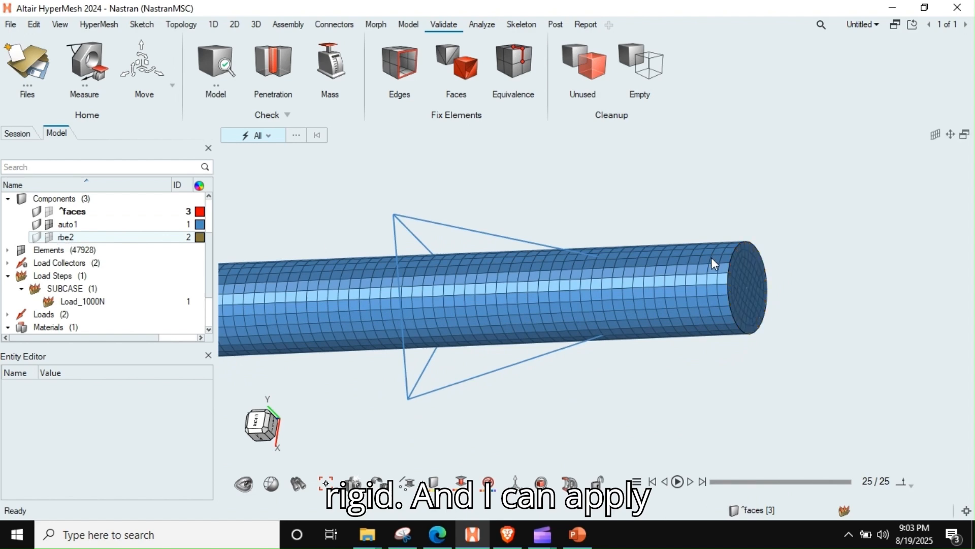
{"action": "scroll", "coordinate": [698, 249], "scroll_direction": "up", "scroll_amount": 5}
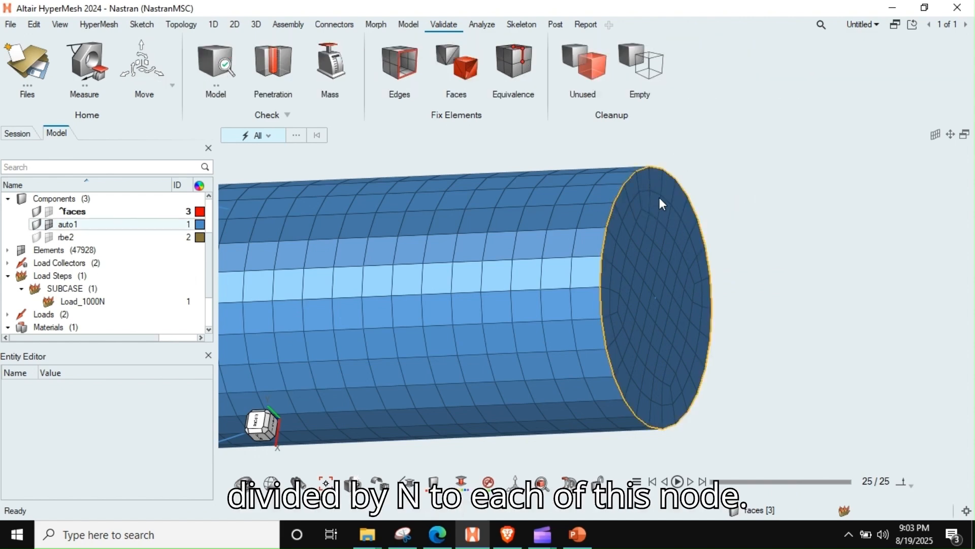
{"action": "scroll", "coordinate": [684, 288], "scroll_direction": "down", "scroll_amount": 5}
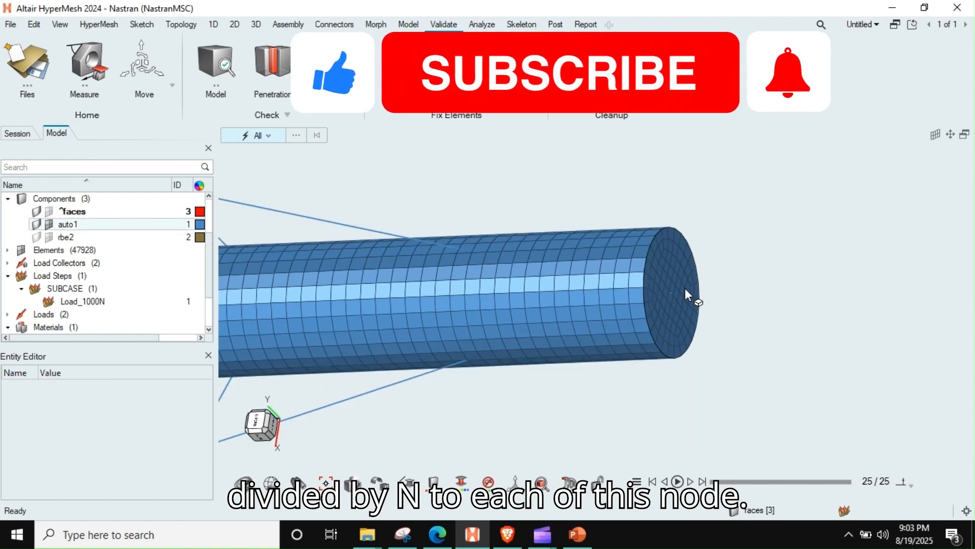
{"action": "right_click_drag", "start_coordinate": [372, 283], "coordinate": [596, 269]}
{"action": "scroll", "coordinate": [597, 269], "scroll_direction": "down", "scroll_amount": 6}
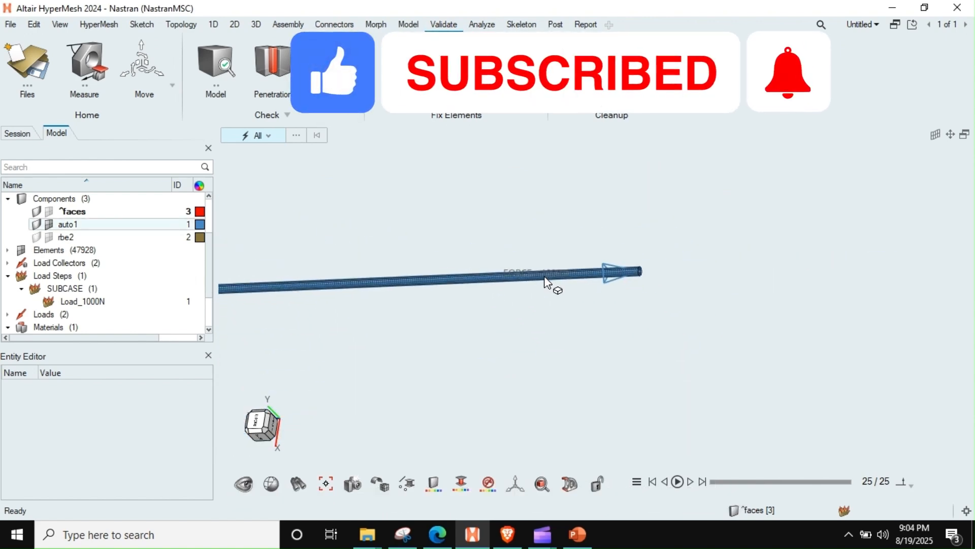
{"action": "middle_click_drag", "start_coordinate": [526, 278], "coordinate": [598, 294]}
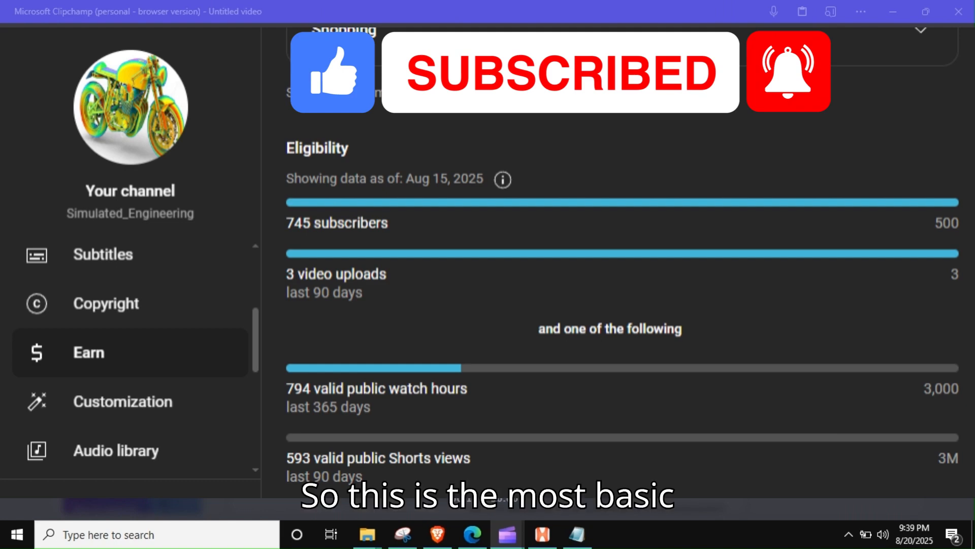